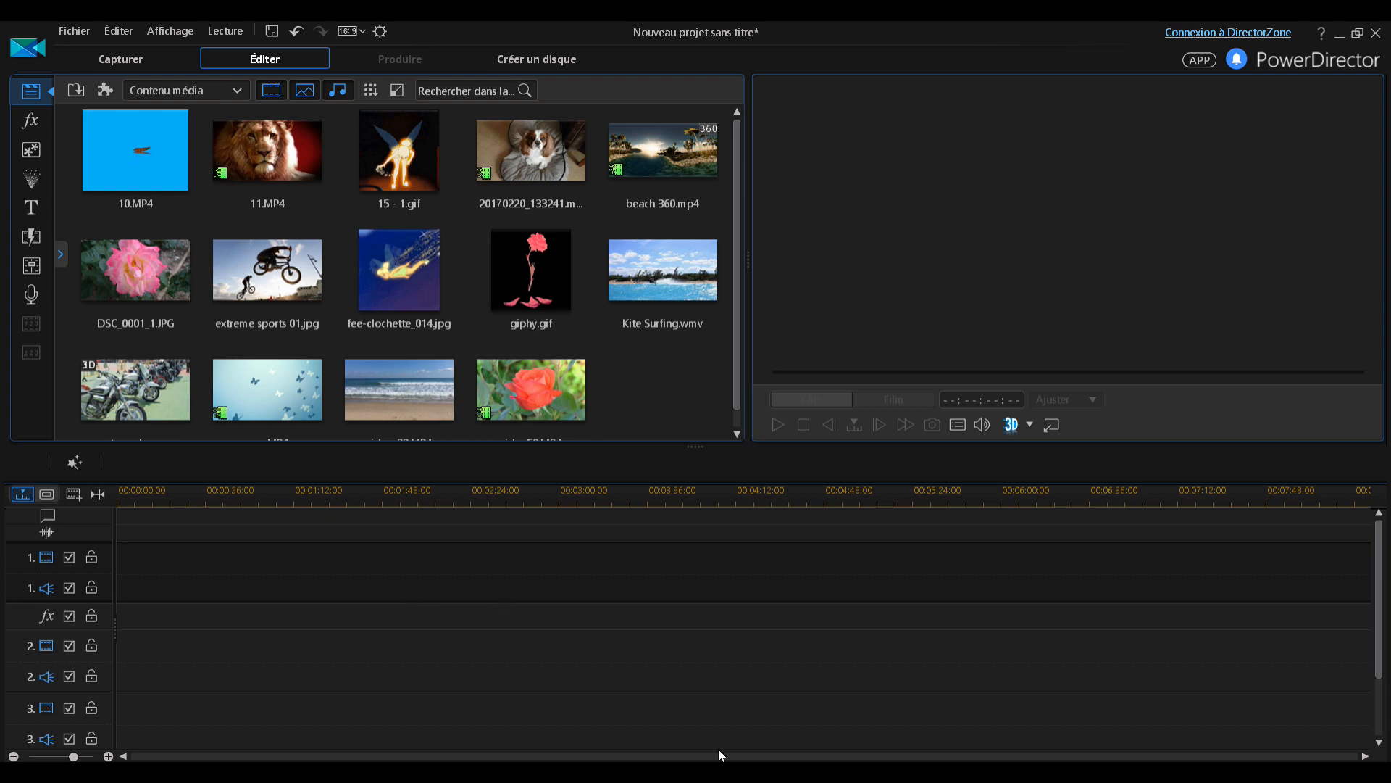
left_click(737, 432)
left_click(737, 433)
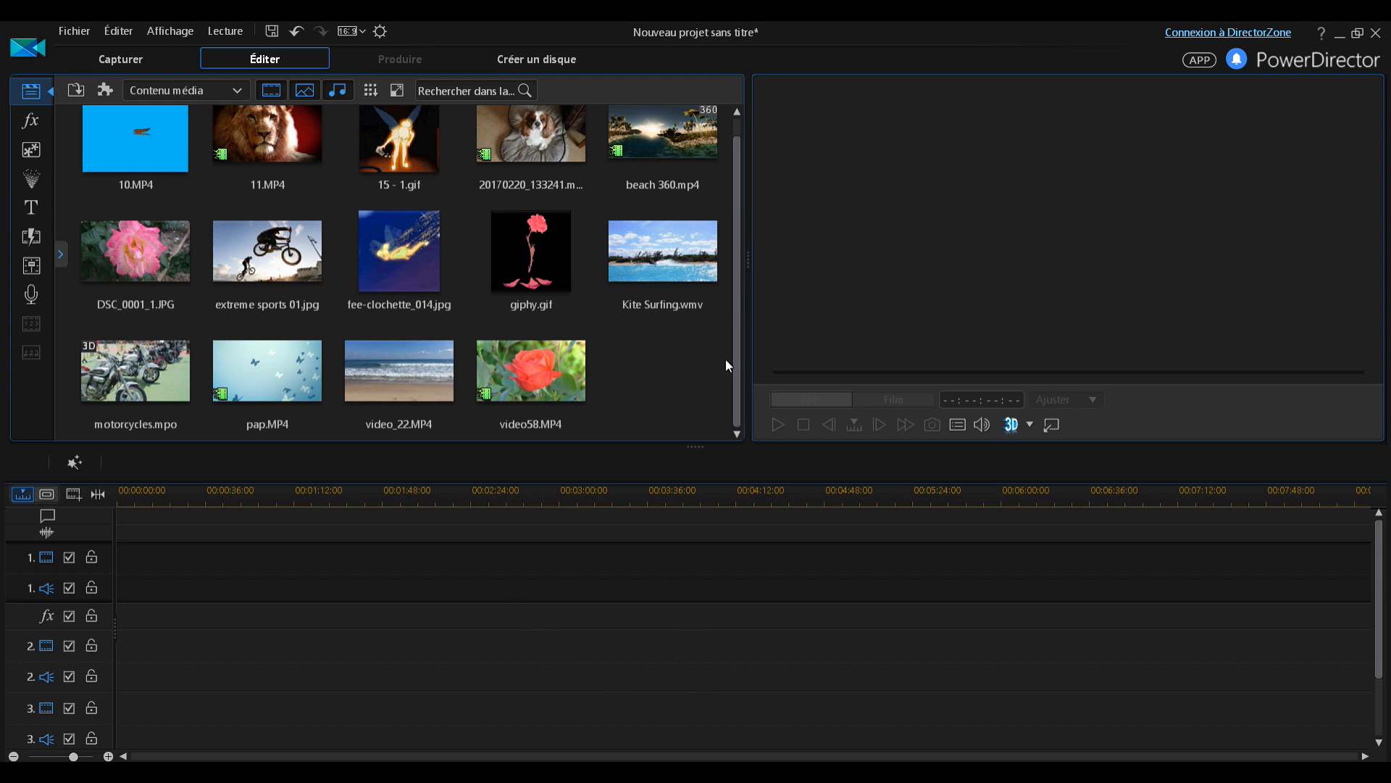
left_click_drag(736, 384, 741, 312)
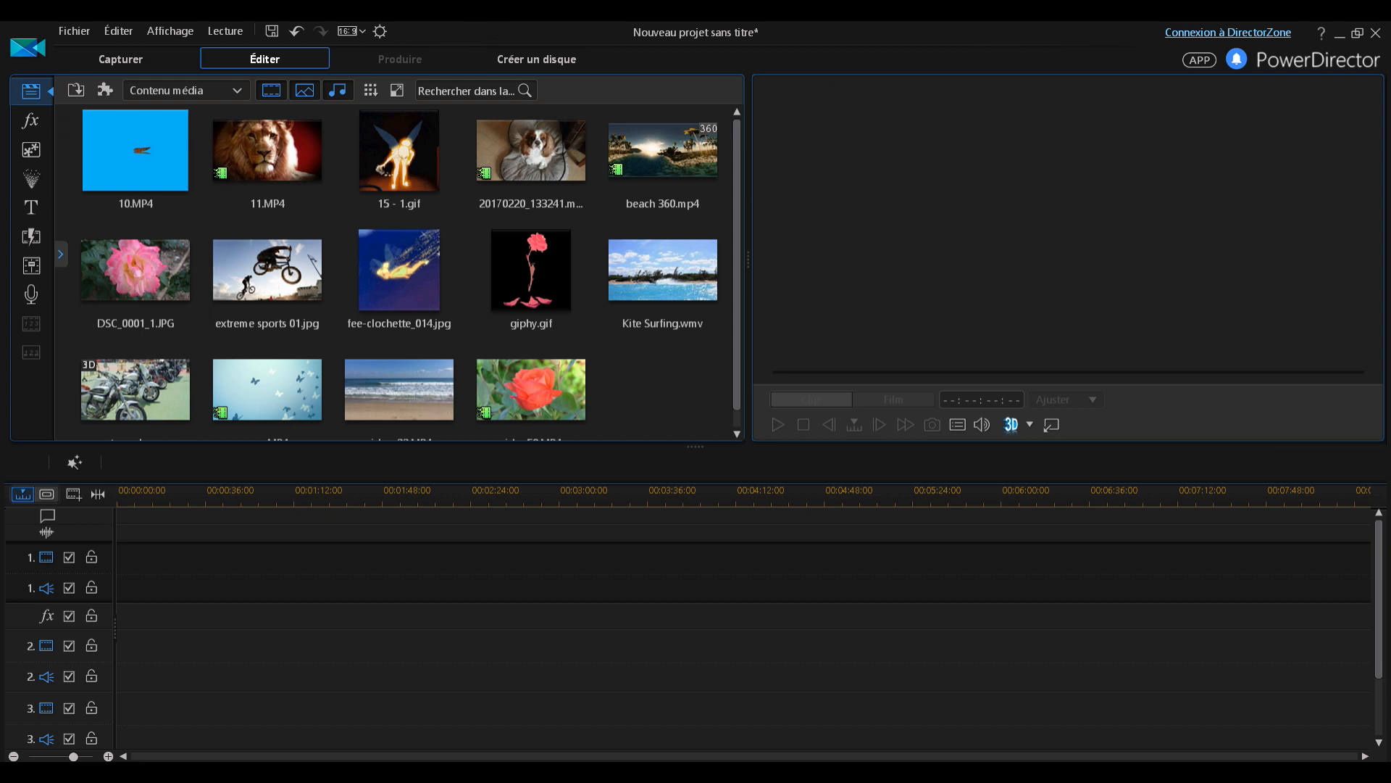
Step: Set the project aspect ratio to 360 and add beach 360.mp4 to video track 1 as a 360° video project
left_click(362, 32)
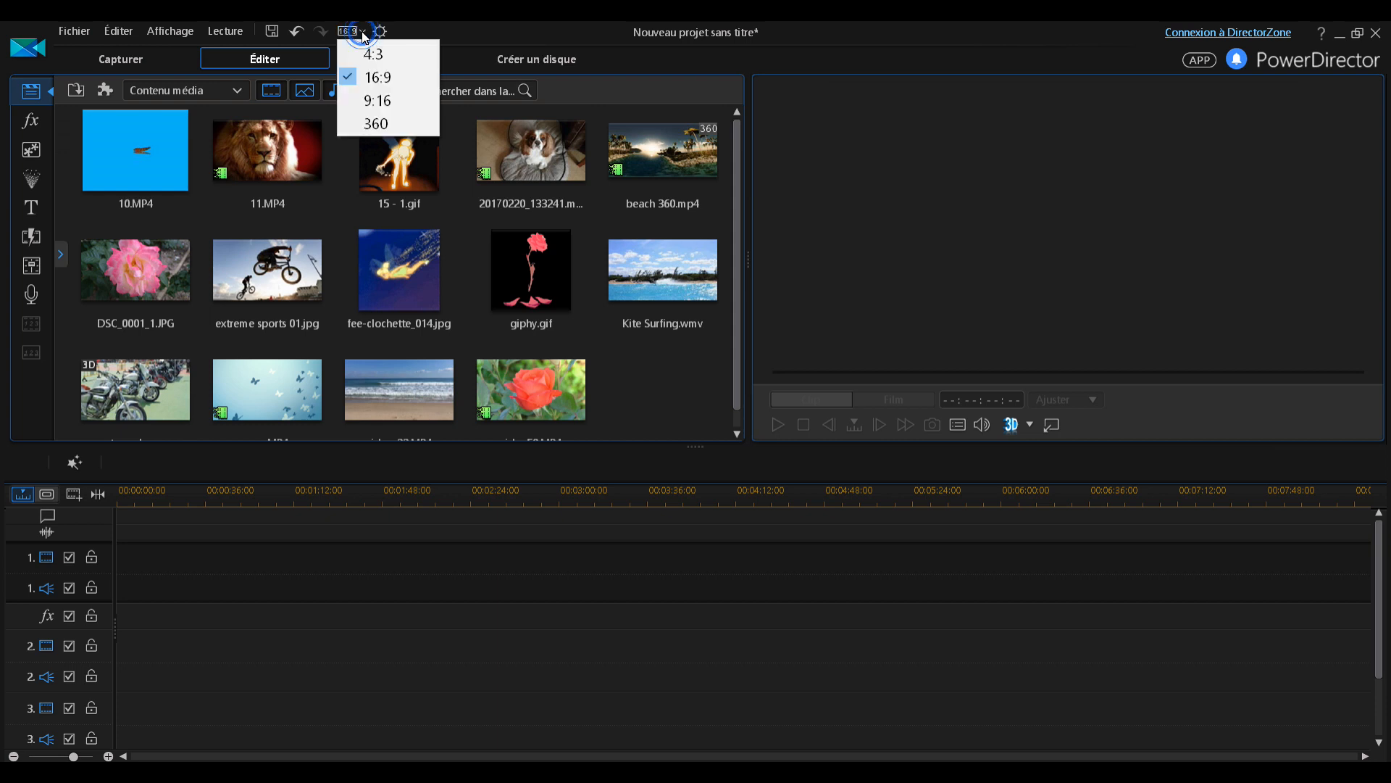
left_click(376, 122)
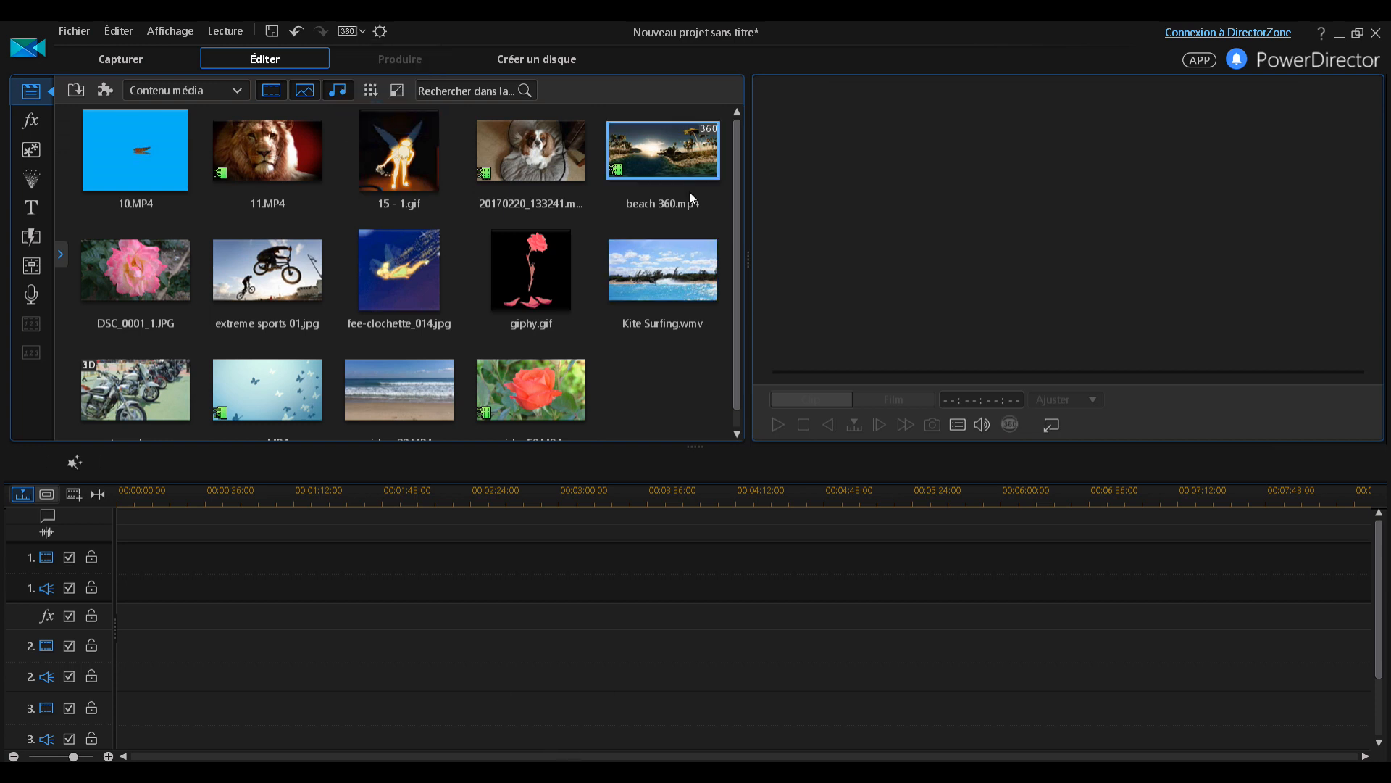
left_click_drag(647, 151, 177, 568)
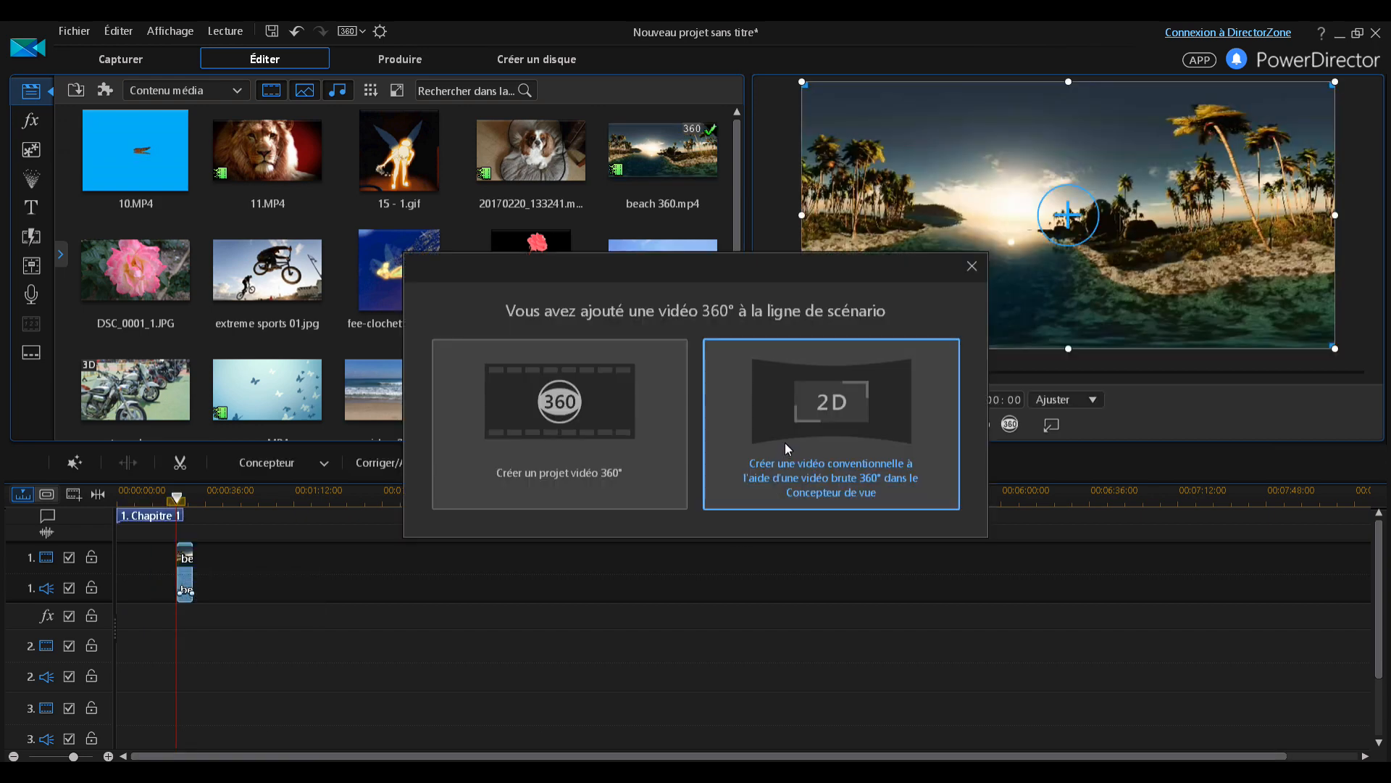
left_click(571, 427)
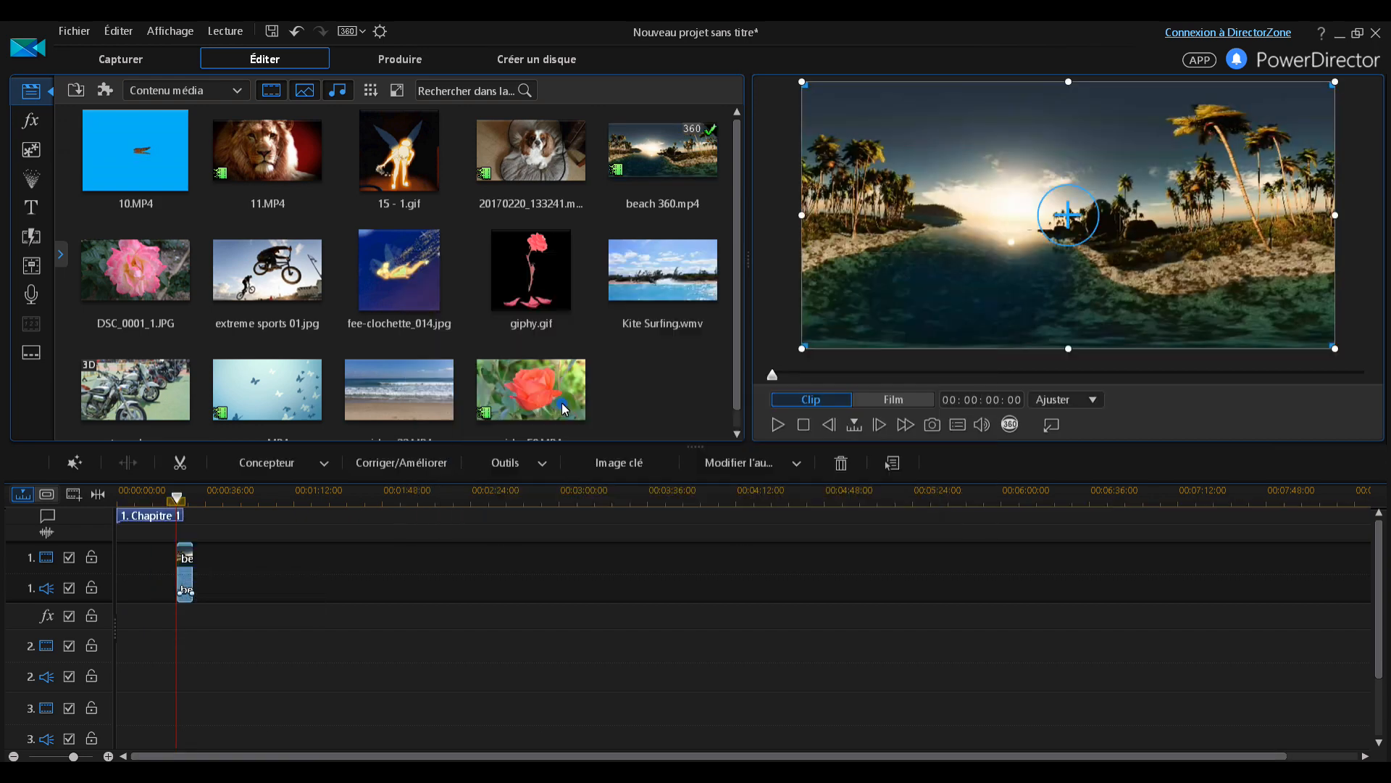
Step: Preview the beach 360.mp4 clip in the 360 project, and again with the project aspect ratio set to 16:9
left_click(777, 424)
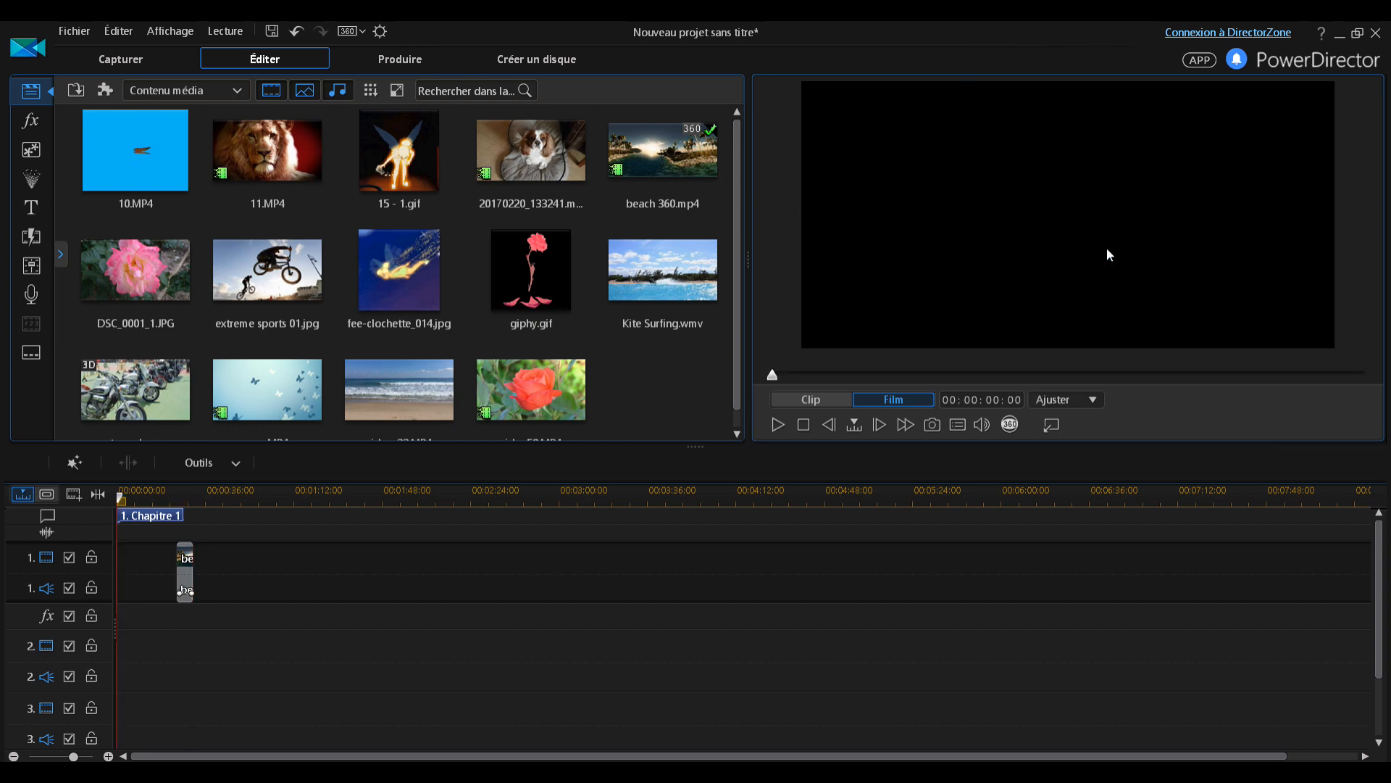
left_click(184, 581)
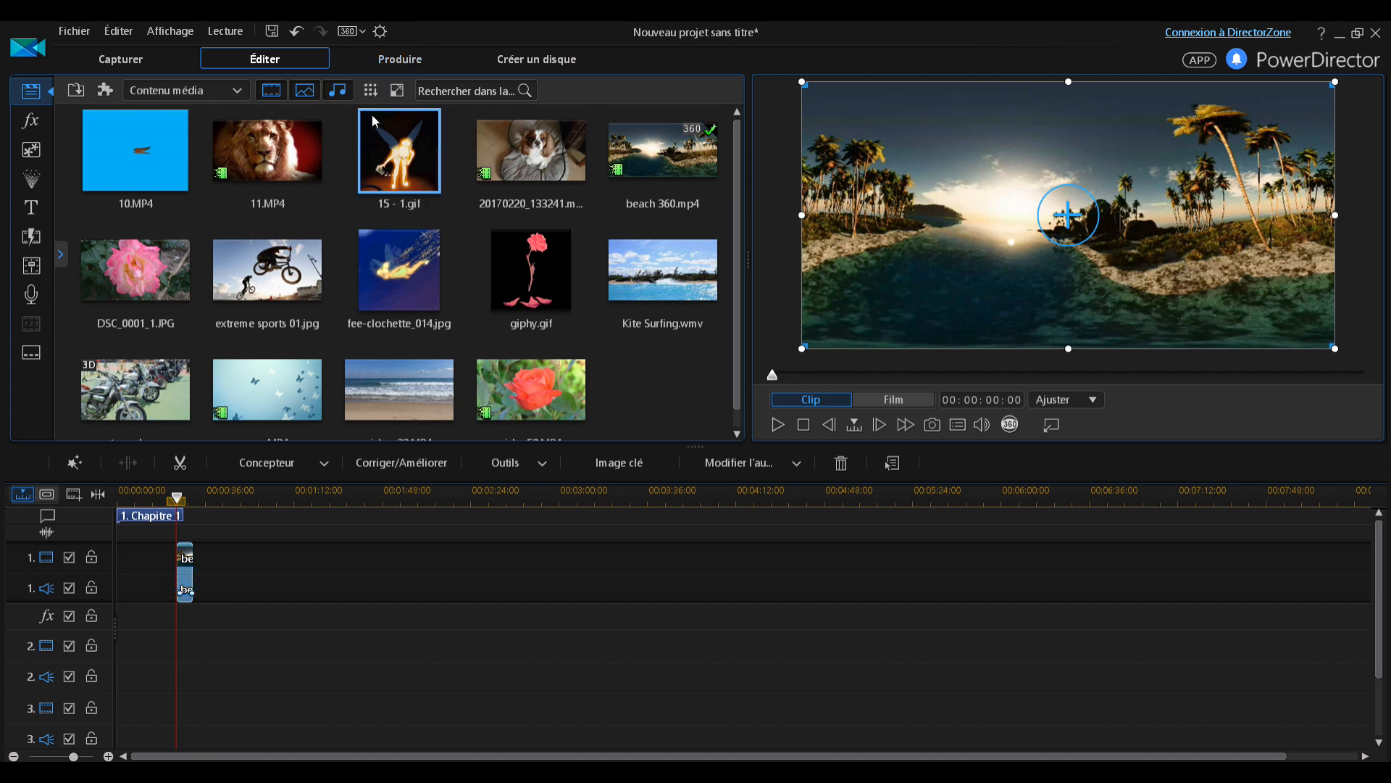
left_click(355, 31)
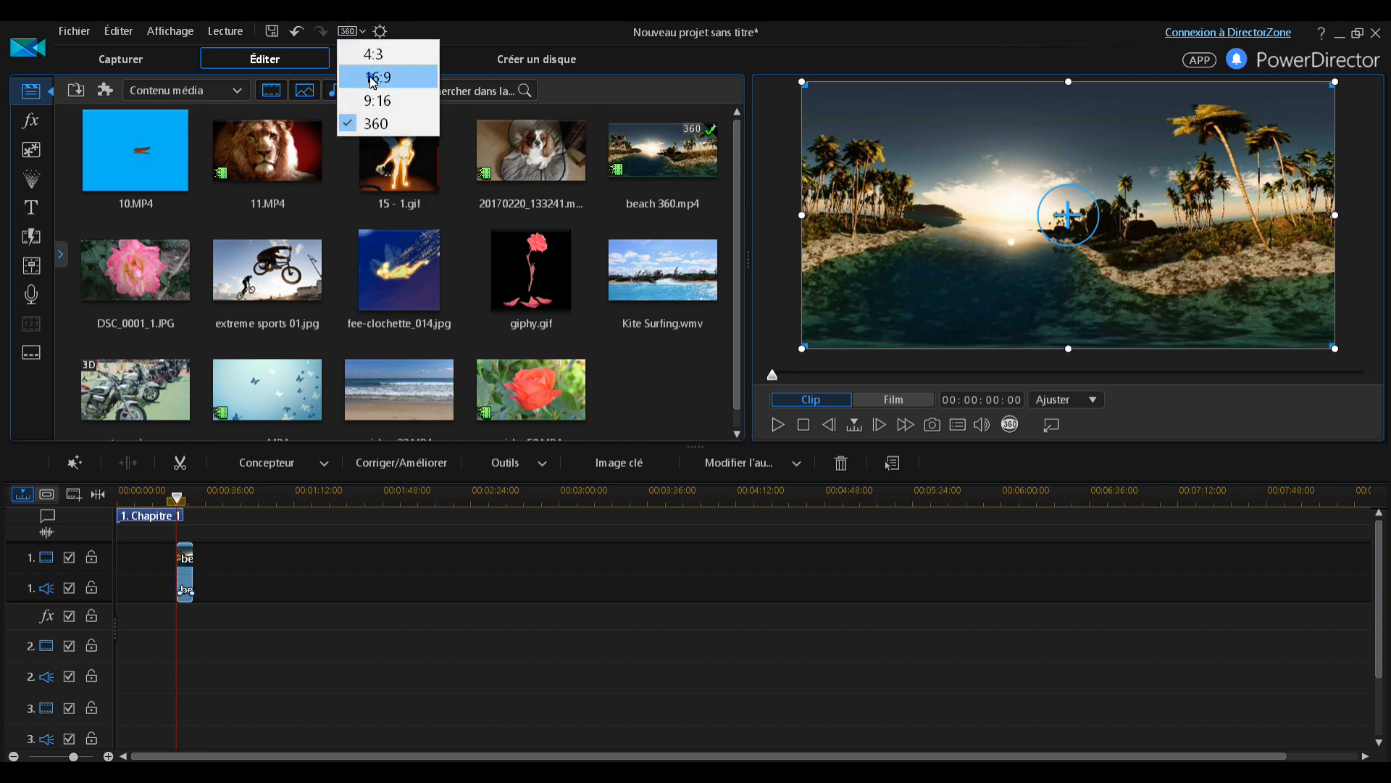
left_click(370, 77)
left_click(774, 424)
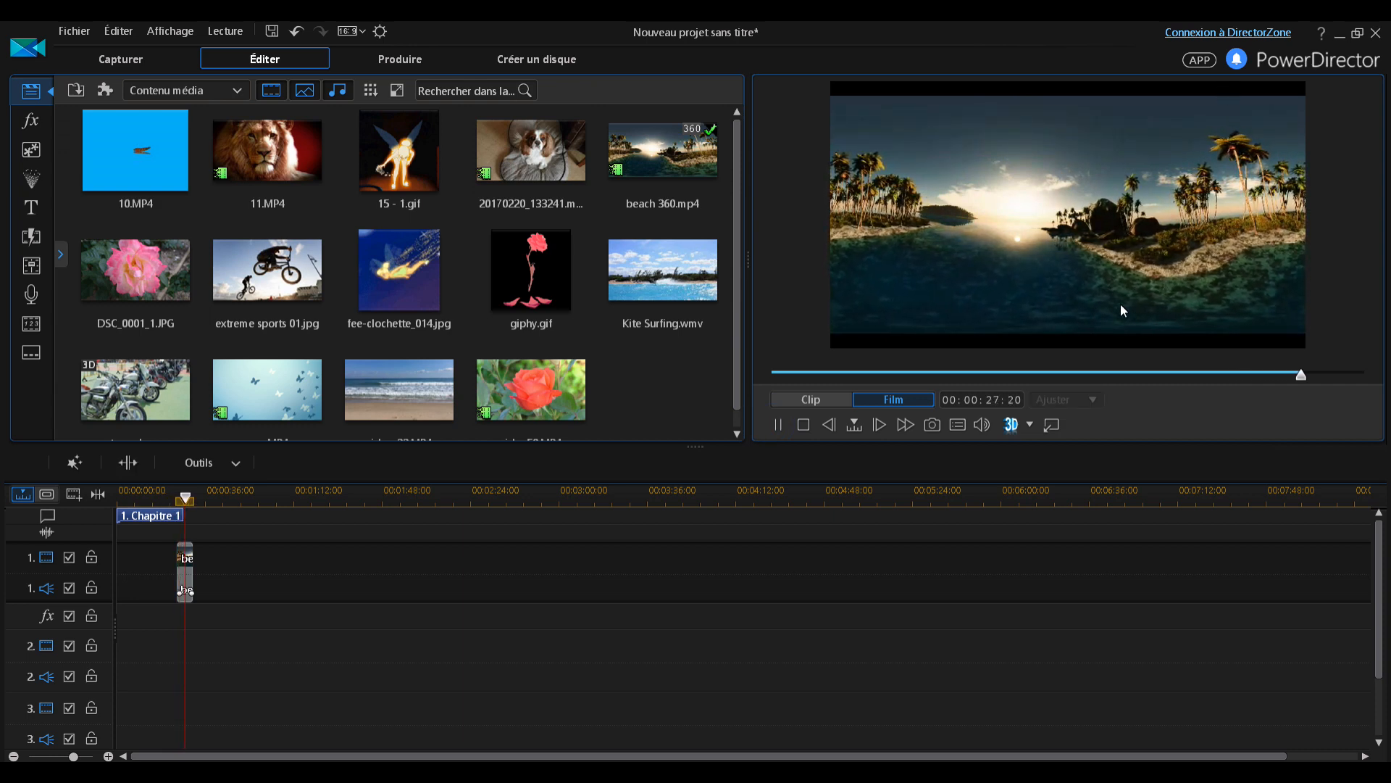
left_click(803, 426)
Step: Replace the beach 360.mp4 clip on video track 1 with DSC_0001_1.JPG, extreme sports 01.jpg and motorcycles.mpo in sequence
right_click(185, 580)
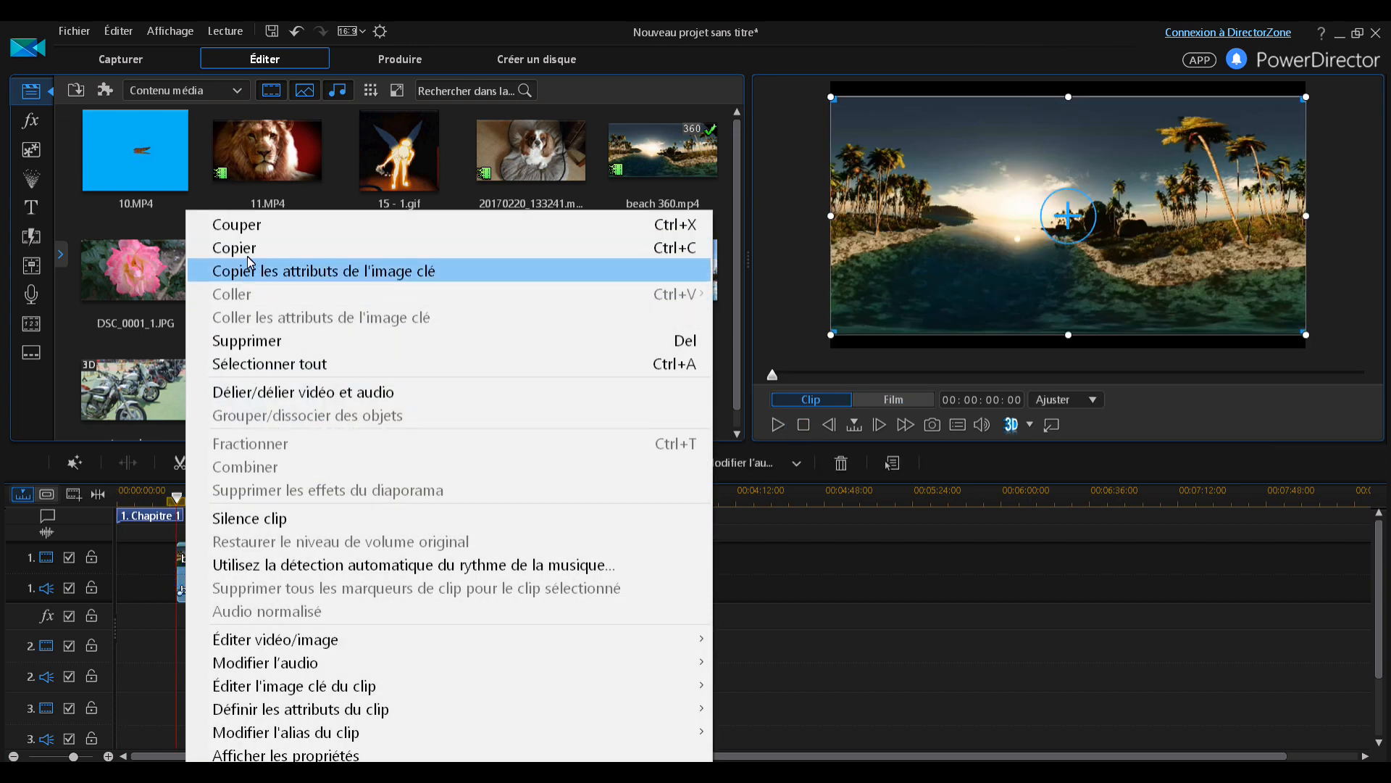
left_click(248, 342)
left_click(158, 298)
left_click_drag(180, 540, 177, 578)
left_click_drag(270, 283, 193, 569)
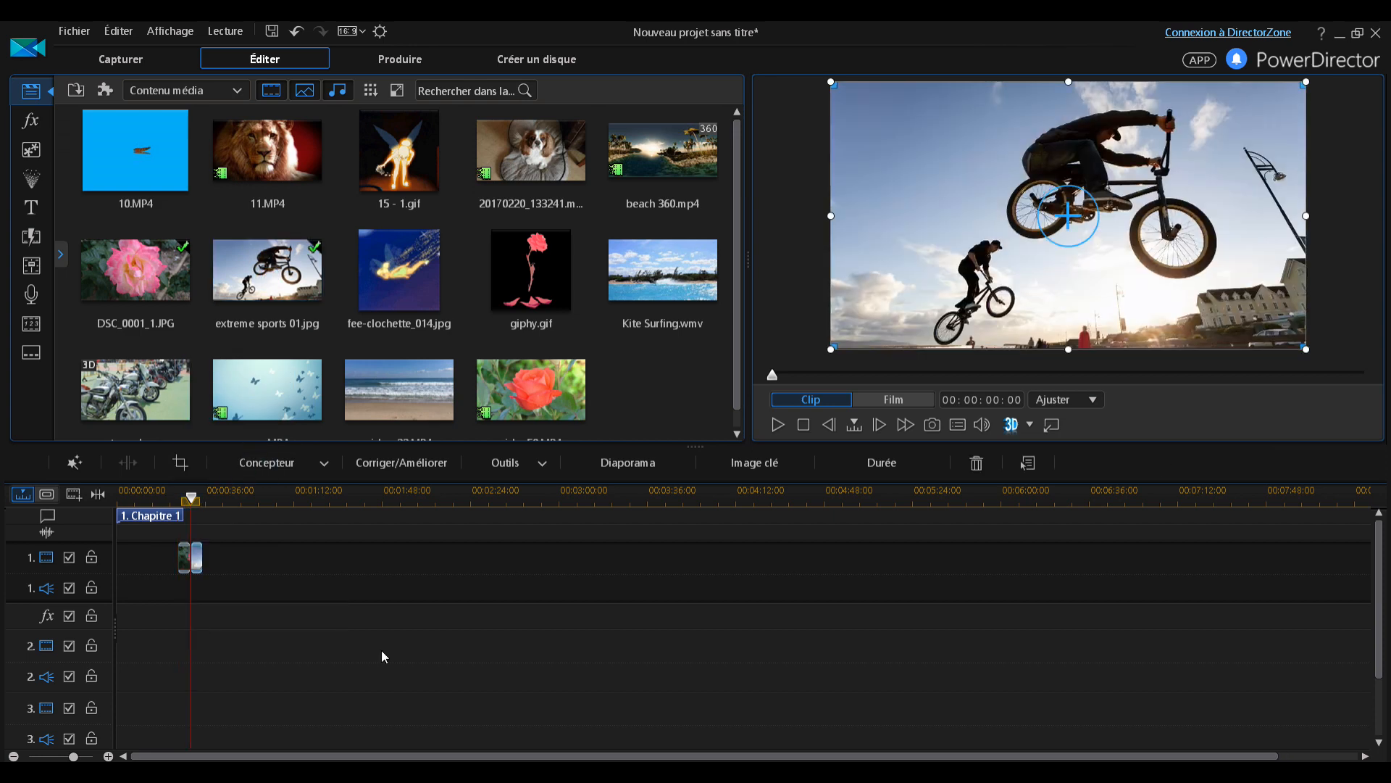
left_click(381, 650)
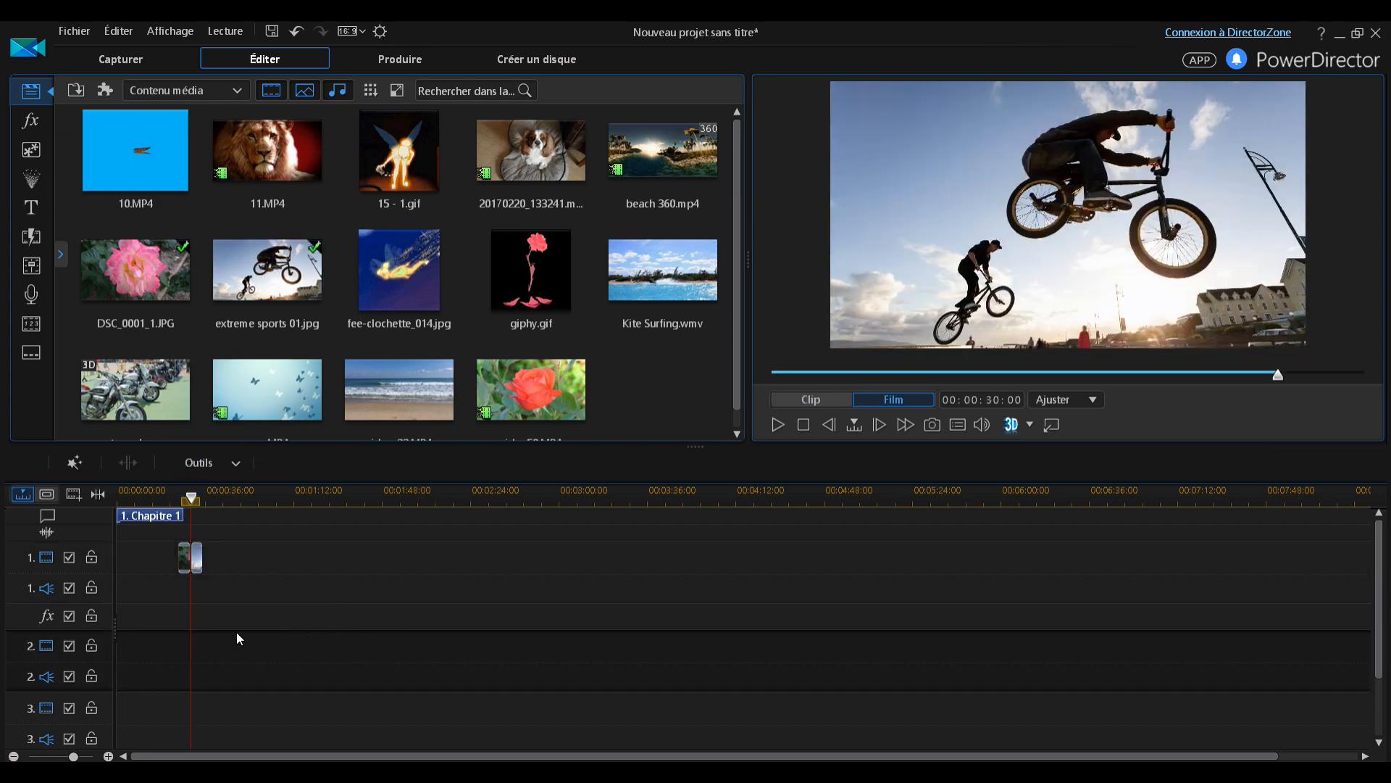
left_click_drag(186, 438, 209, 580)
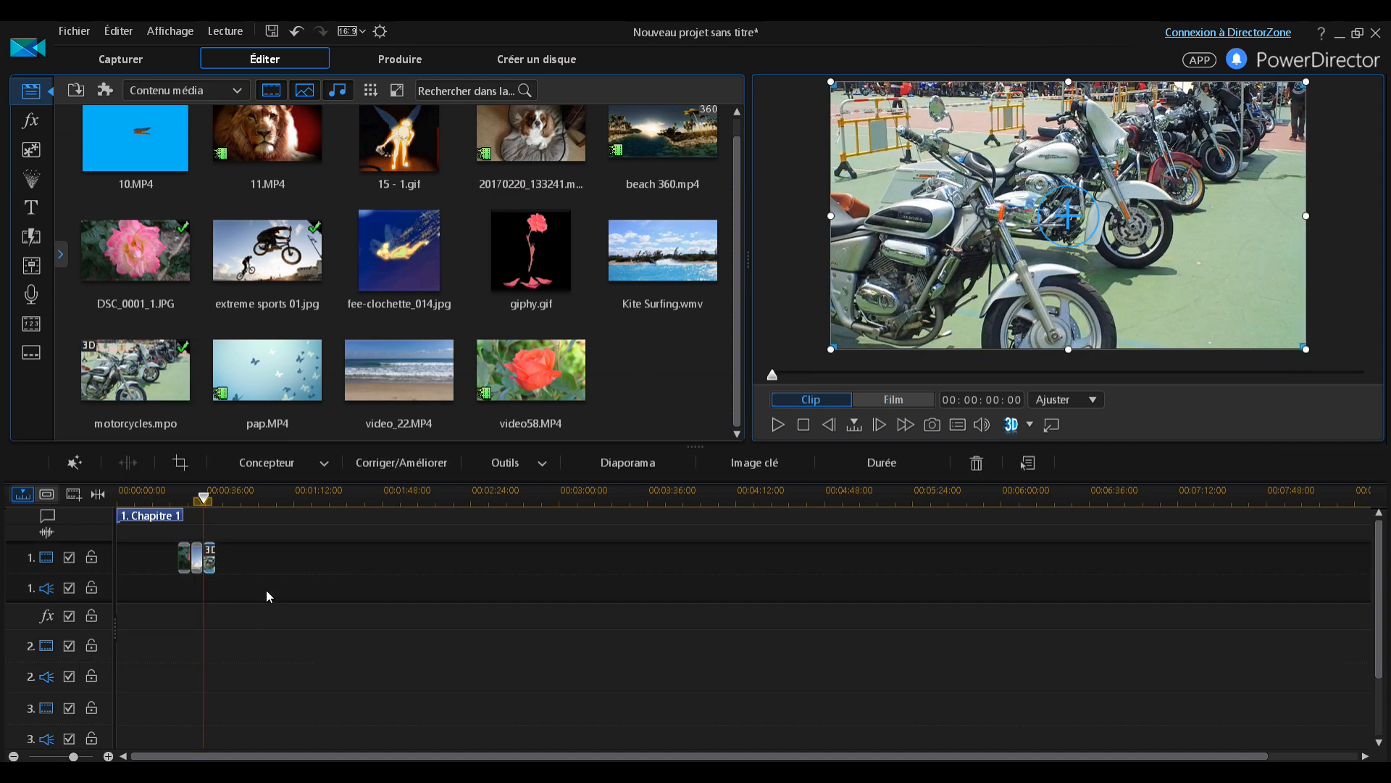
Step: Open the Diaporama creator from the photos on video track 1 to view its slideshow styles, and close it without applying one
left_click_drag(268, 585, 164, 532)
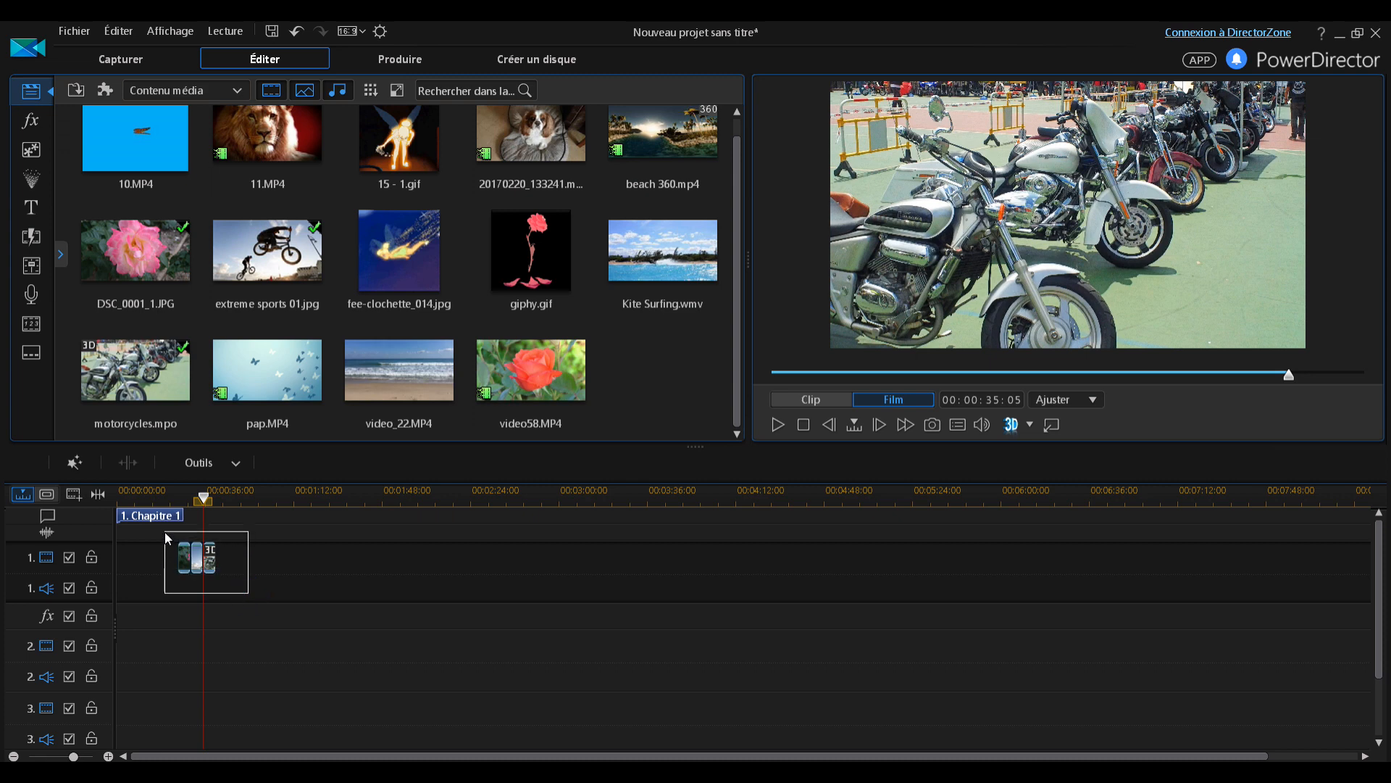
left_click(197, 567)
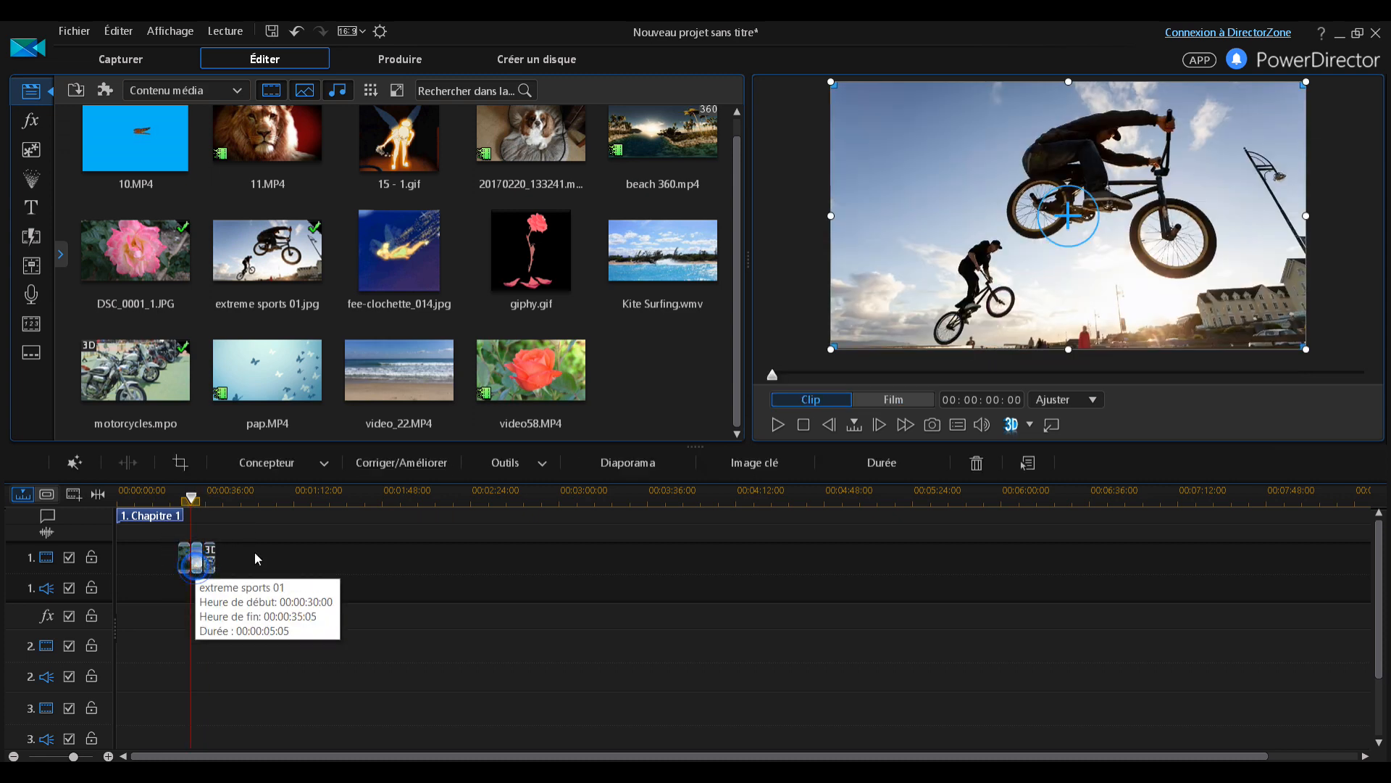
left_click(632, 466)
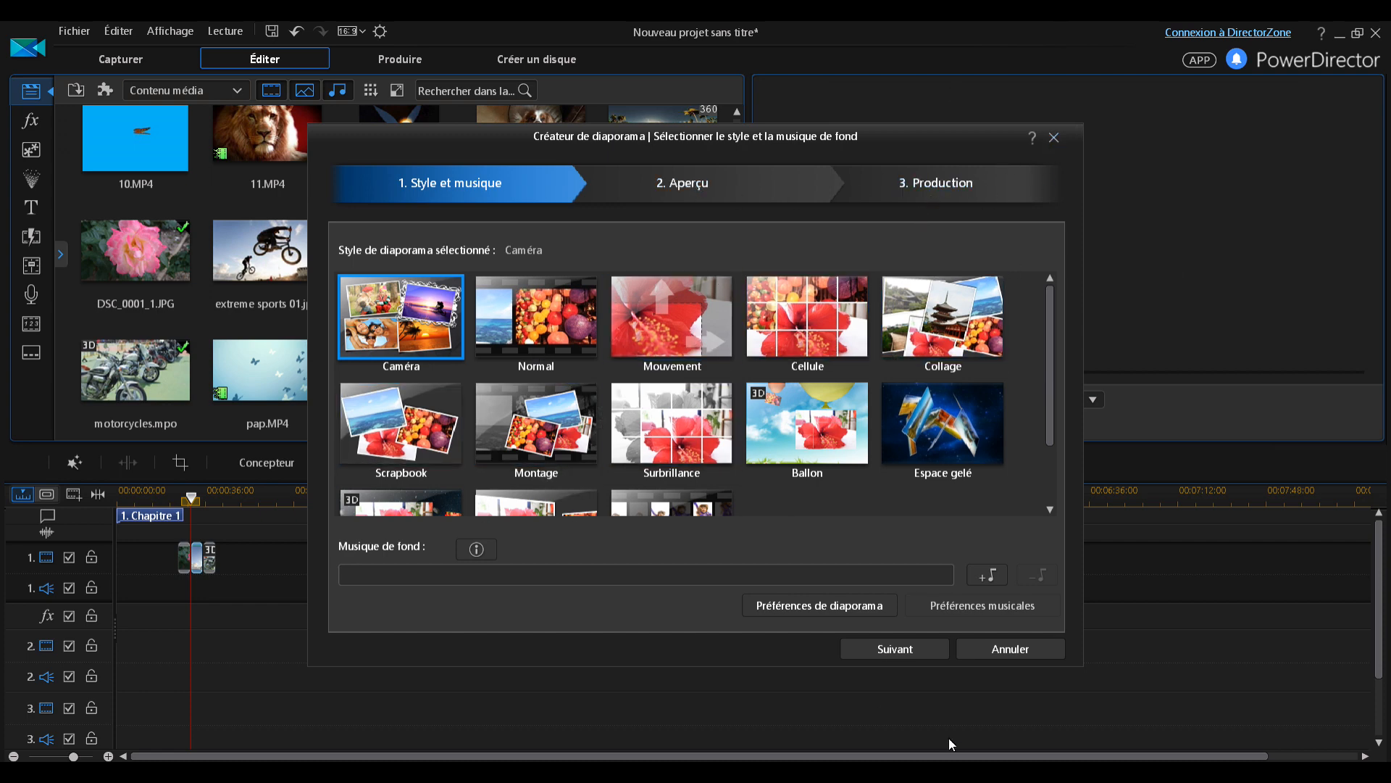
left_click(1012, 650)
Step: Delete all three photos from video track 1
left_click_drag(300, 633, 149, 538)
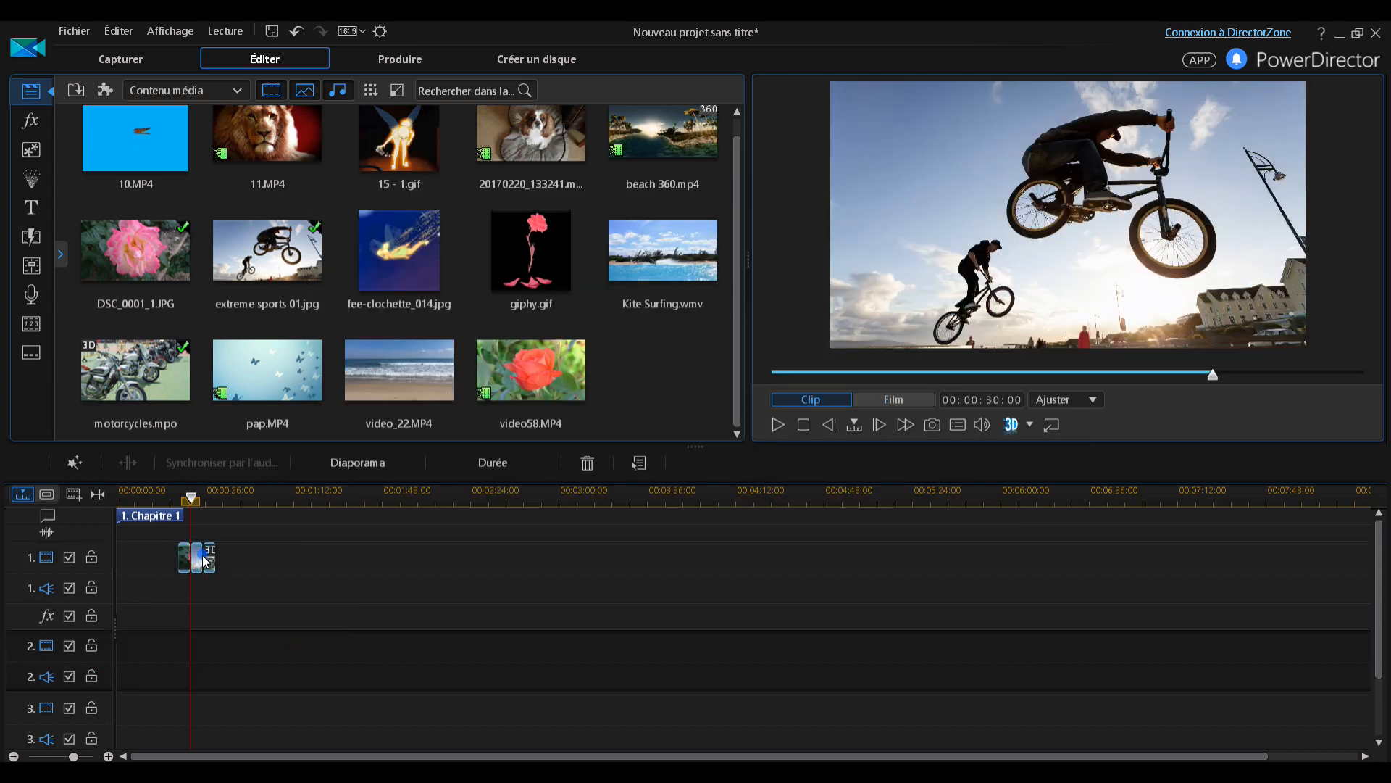
right_click(205, 559)
left_click(255, 338)
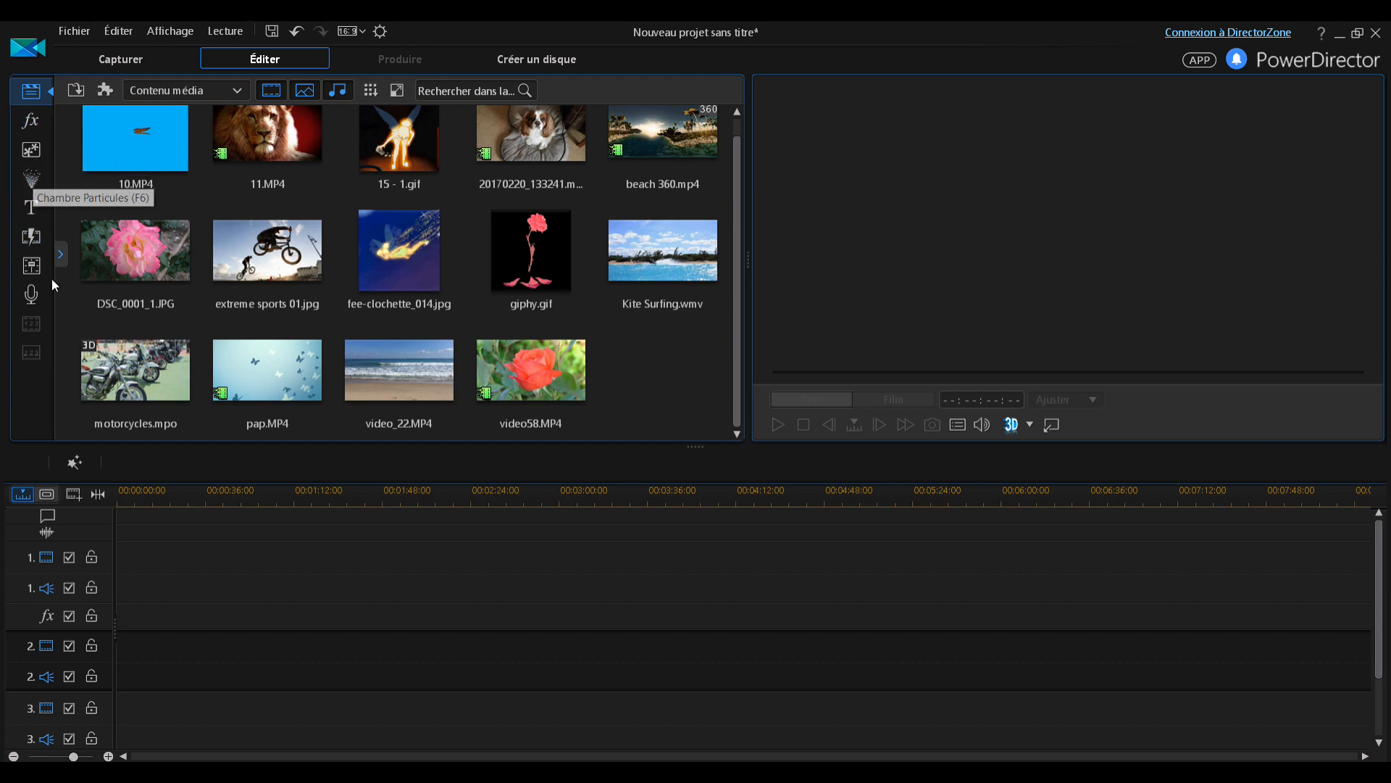
Step: Browse the Géométrique, Simili-3D and proDAD transition categories, previewing geometric transitions such as Carrés tournants and Cercle parfait
left_click(32, 238)
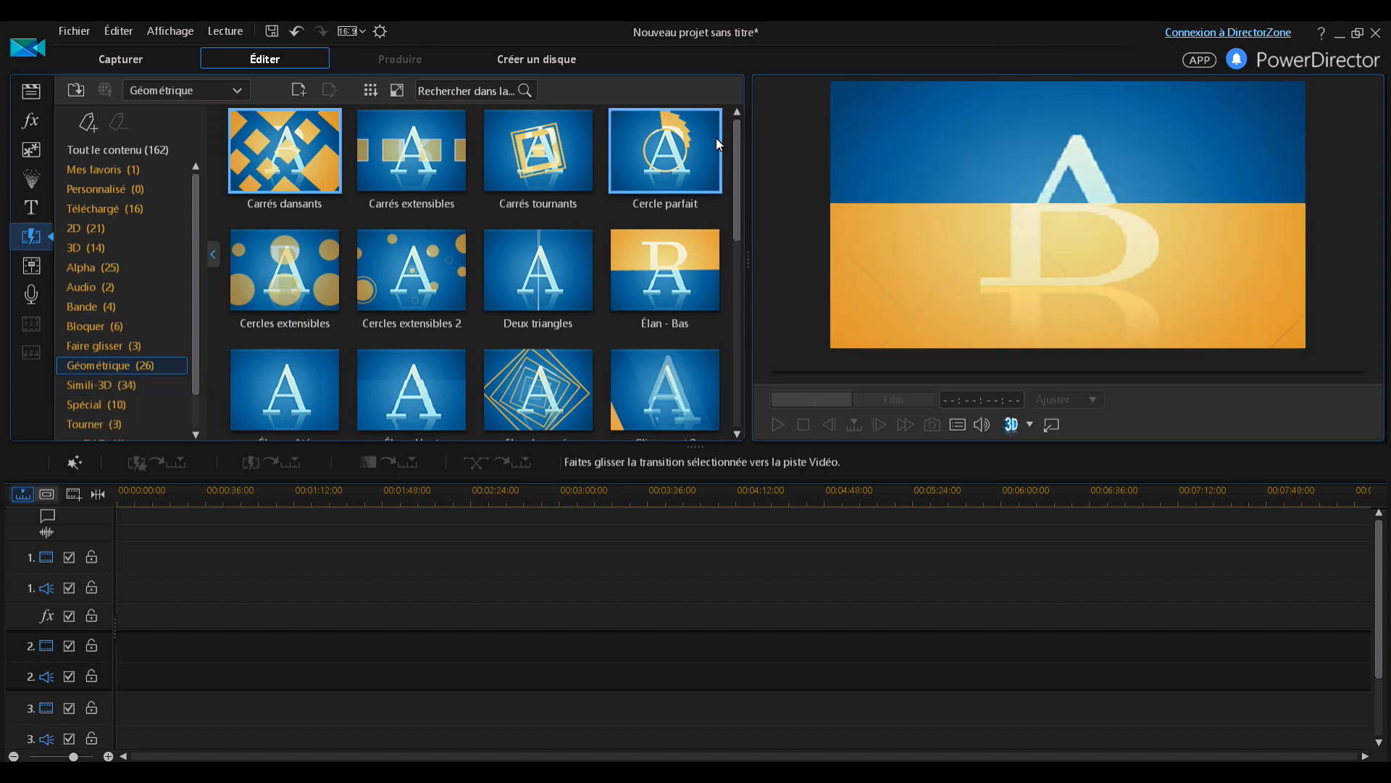
left_click(413, 163)
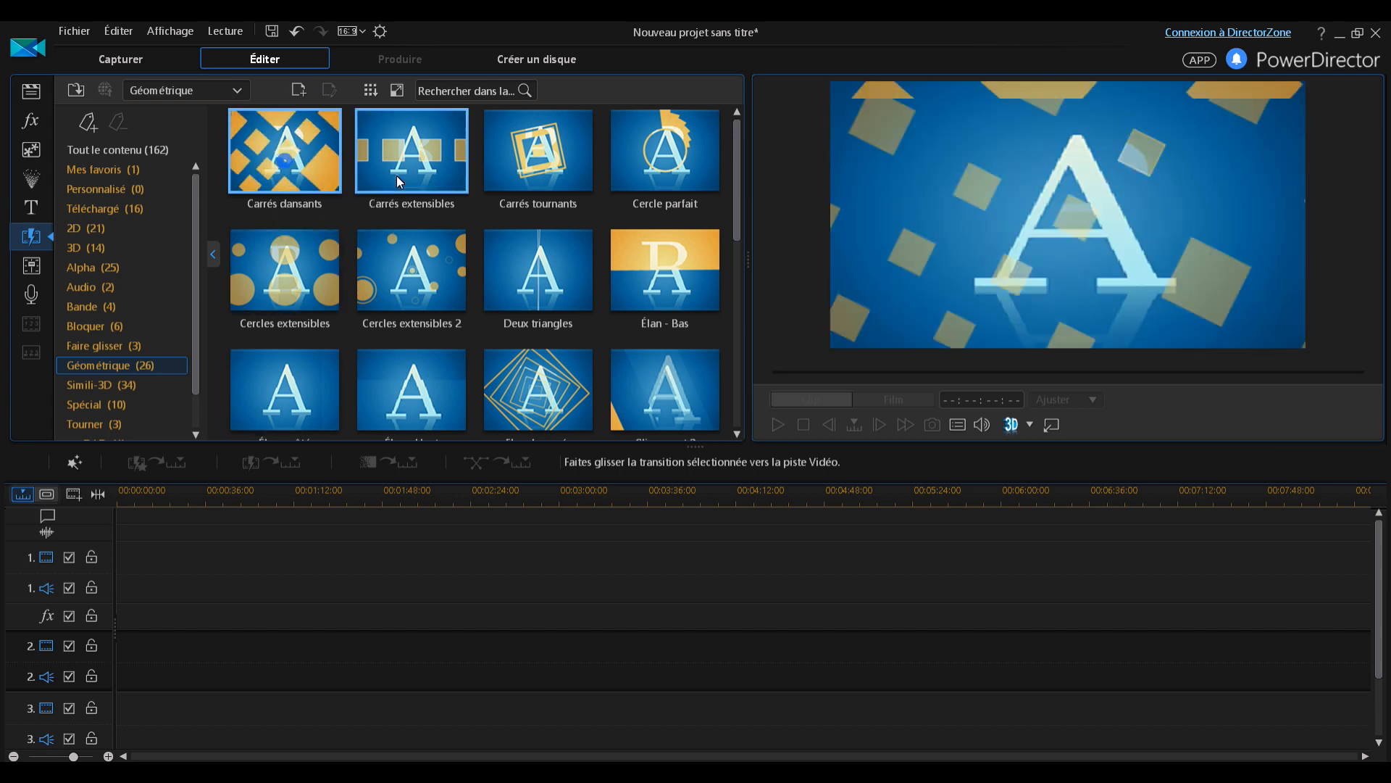
left_click(540, 155)
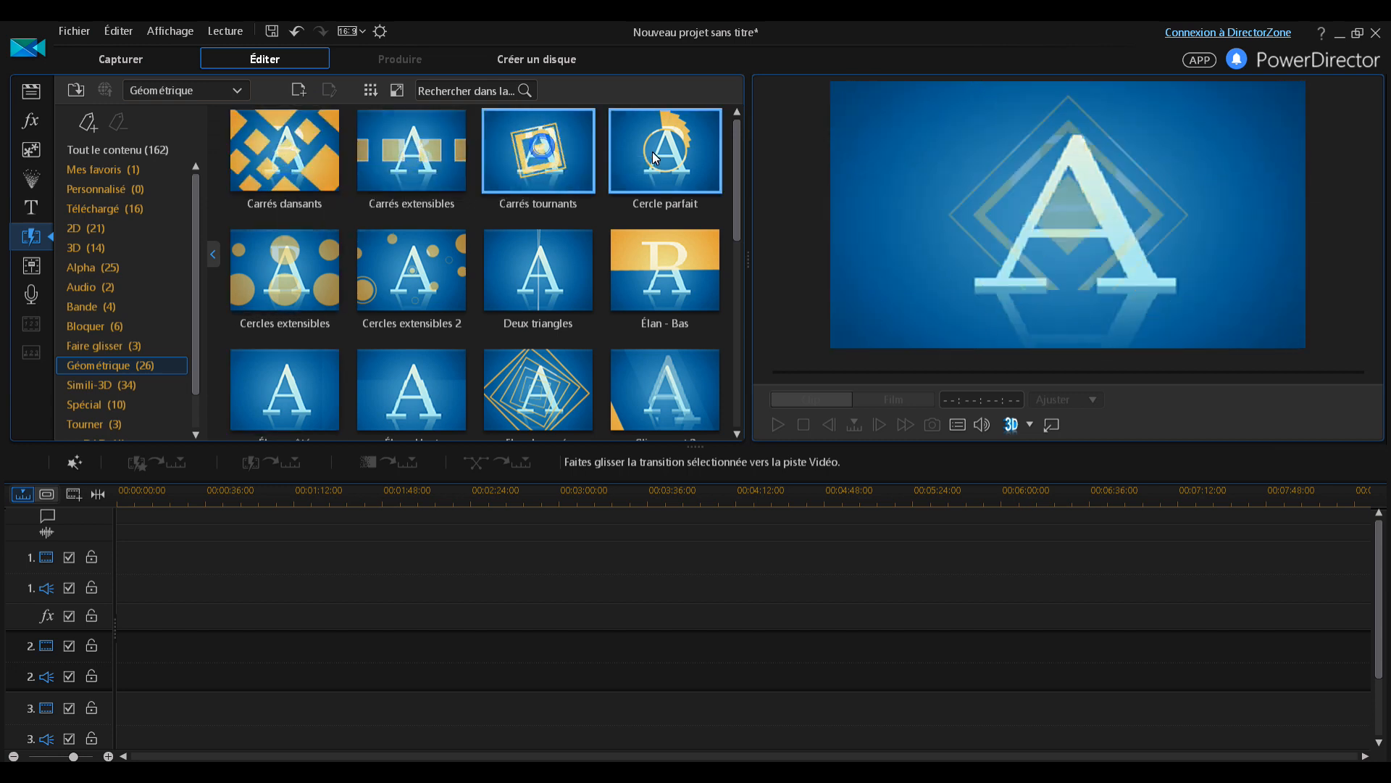
left_click(663, 152)
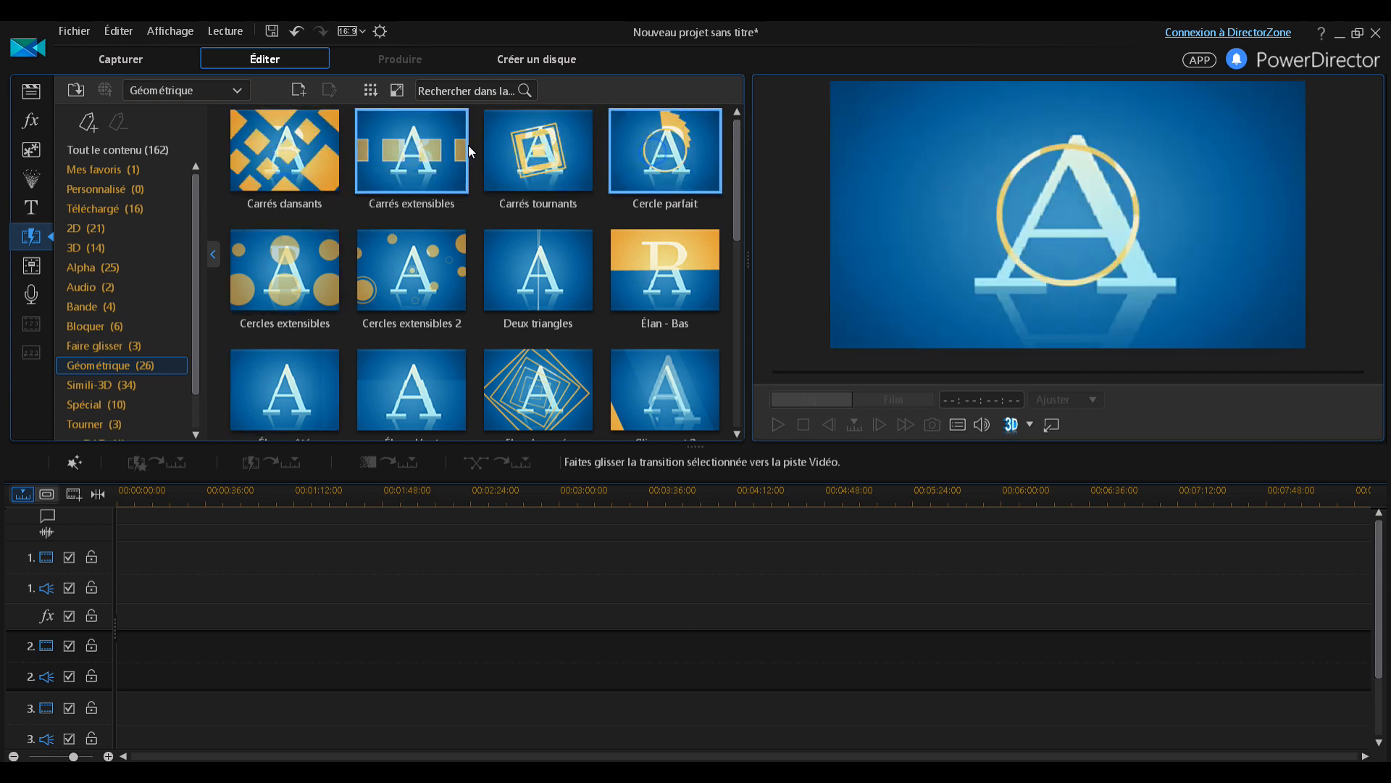
left_click(112, 392)
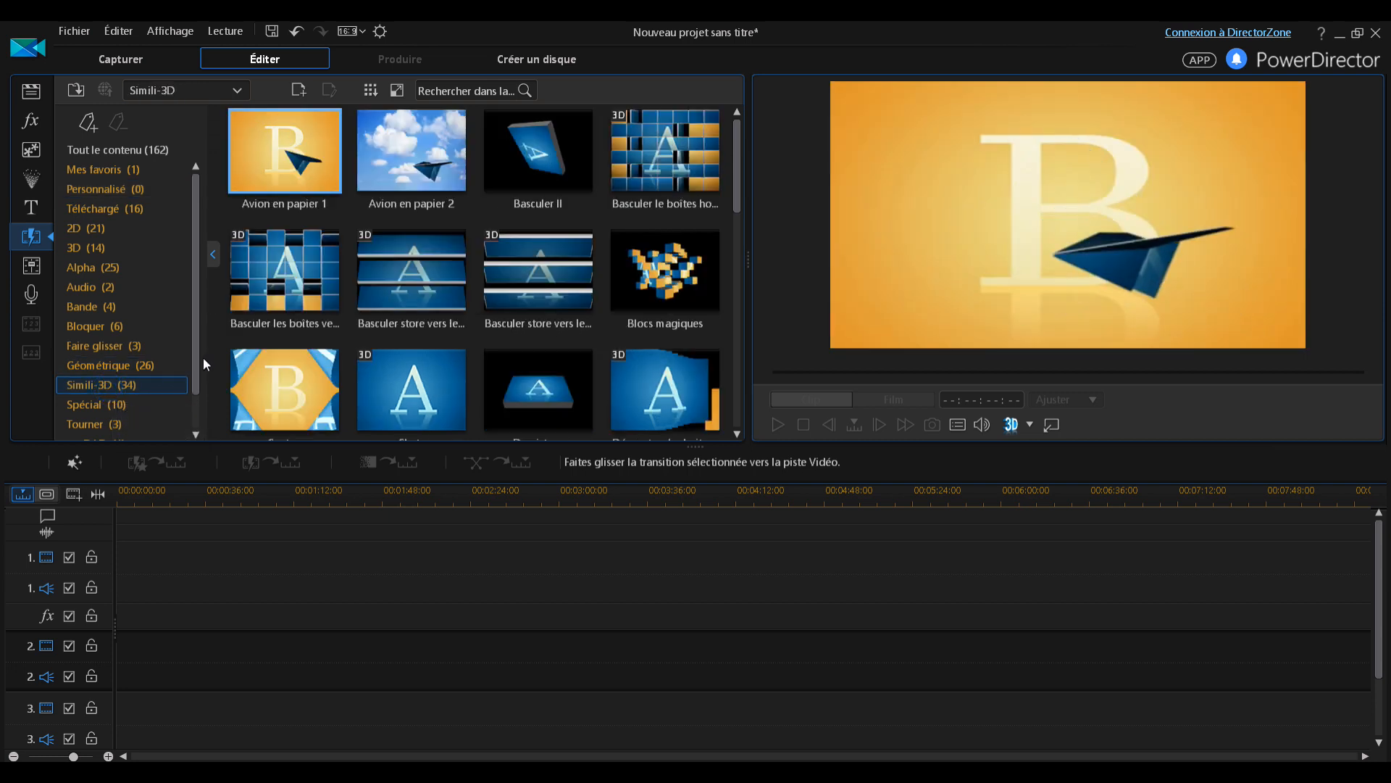
left_click_drag(195, 360, 179, 430)
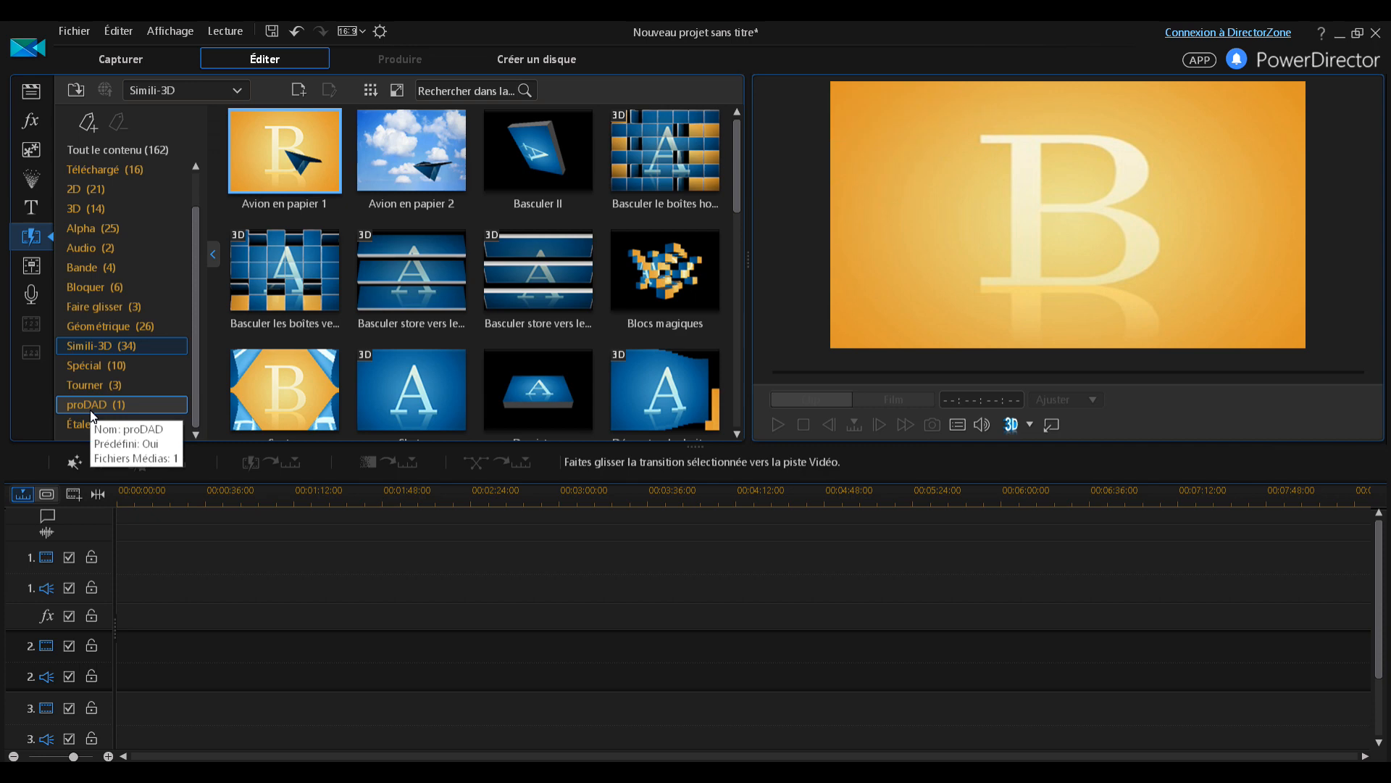
left_click(90, 407)
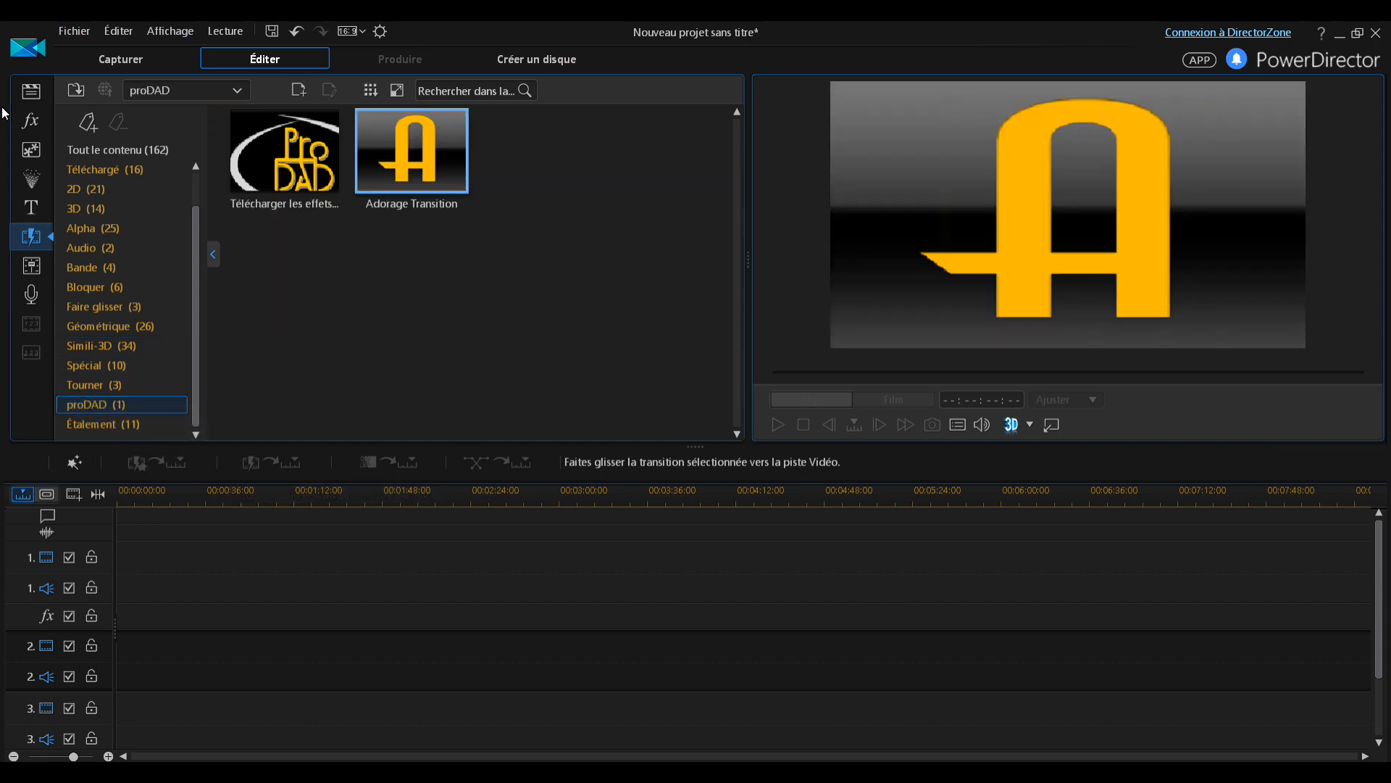
Step: View the voice-over recording settings, and return to the media library to look through the available clips
left_click(31, 294)
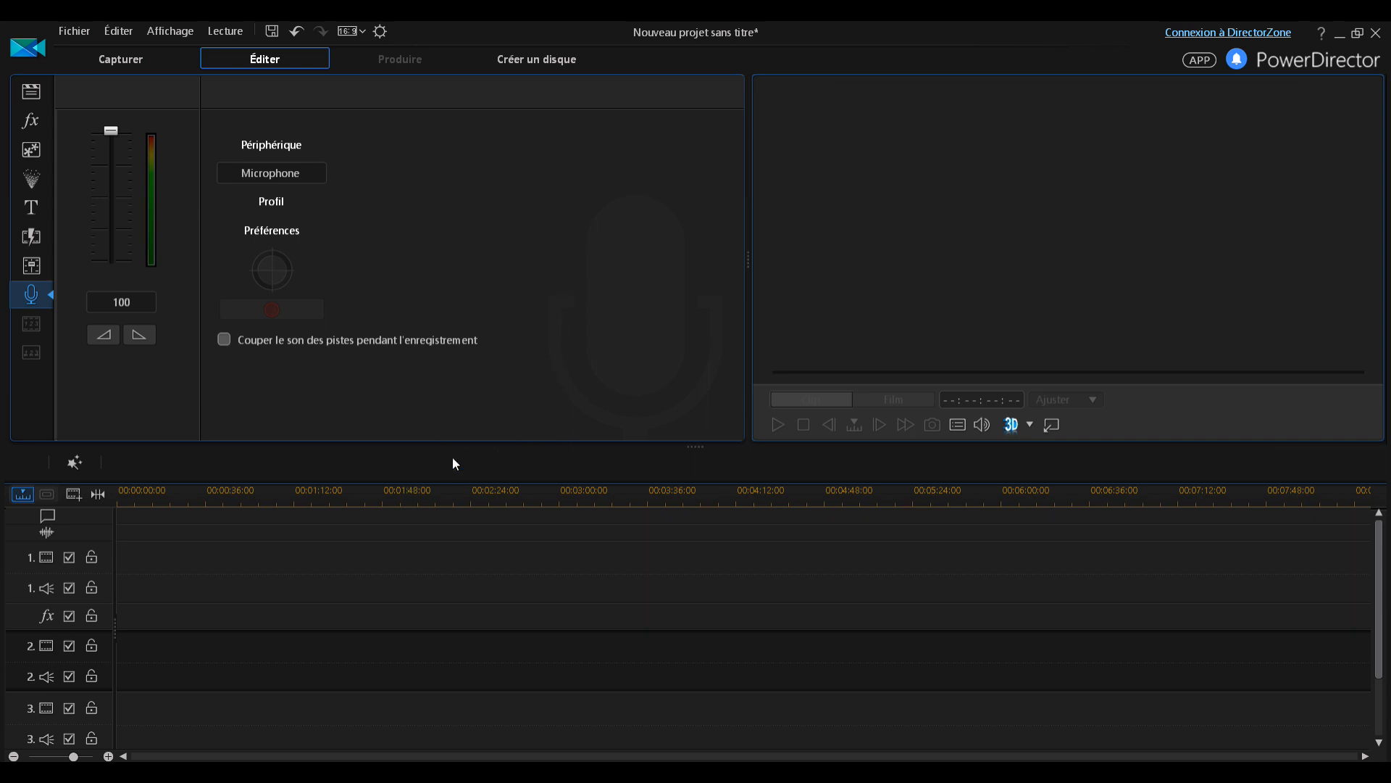
left_click(34, 93)
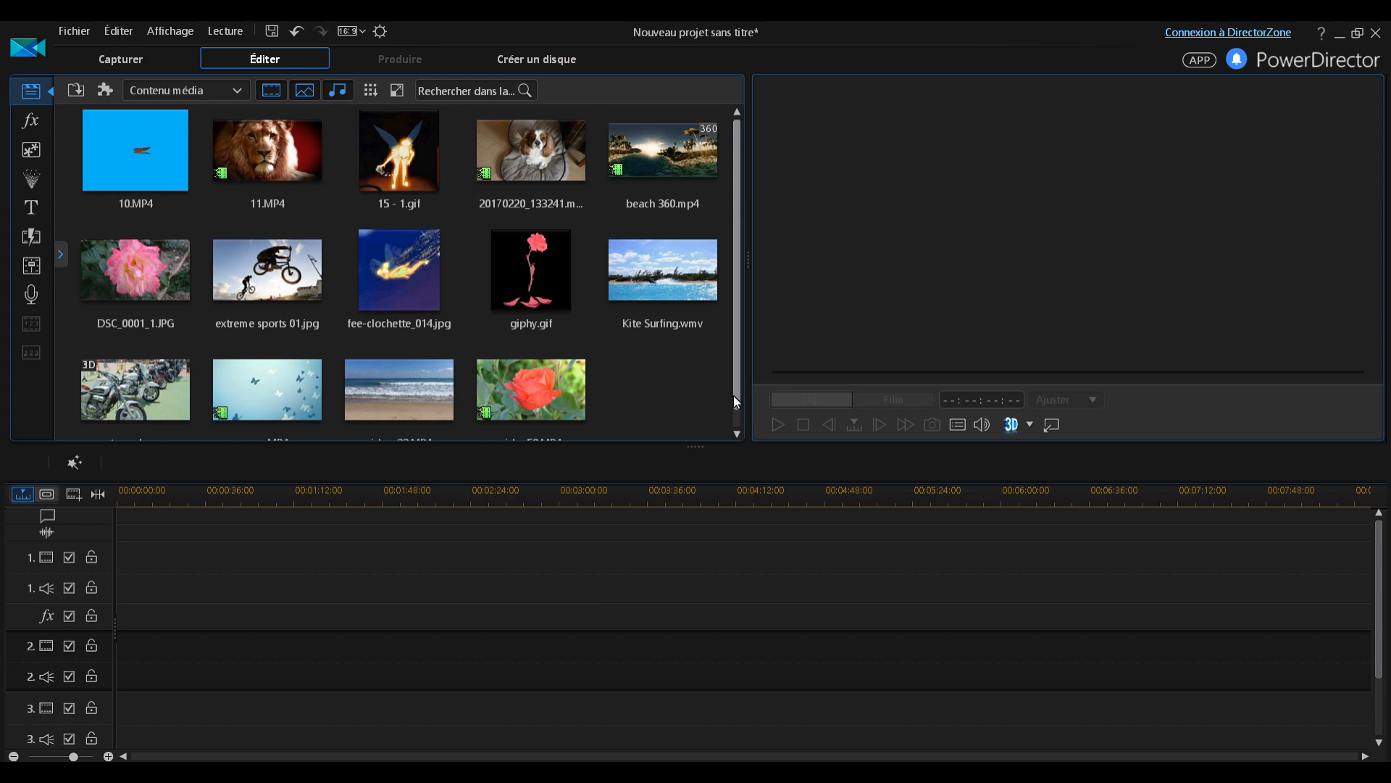
left_click_drag(740, 397, 735, 321)
left_click_drag(737, 358, 736, 377)
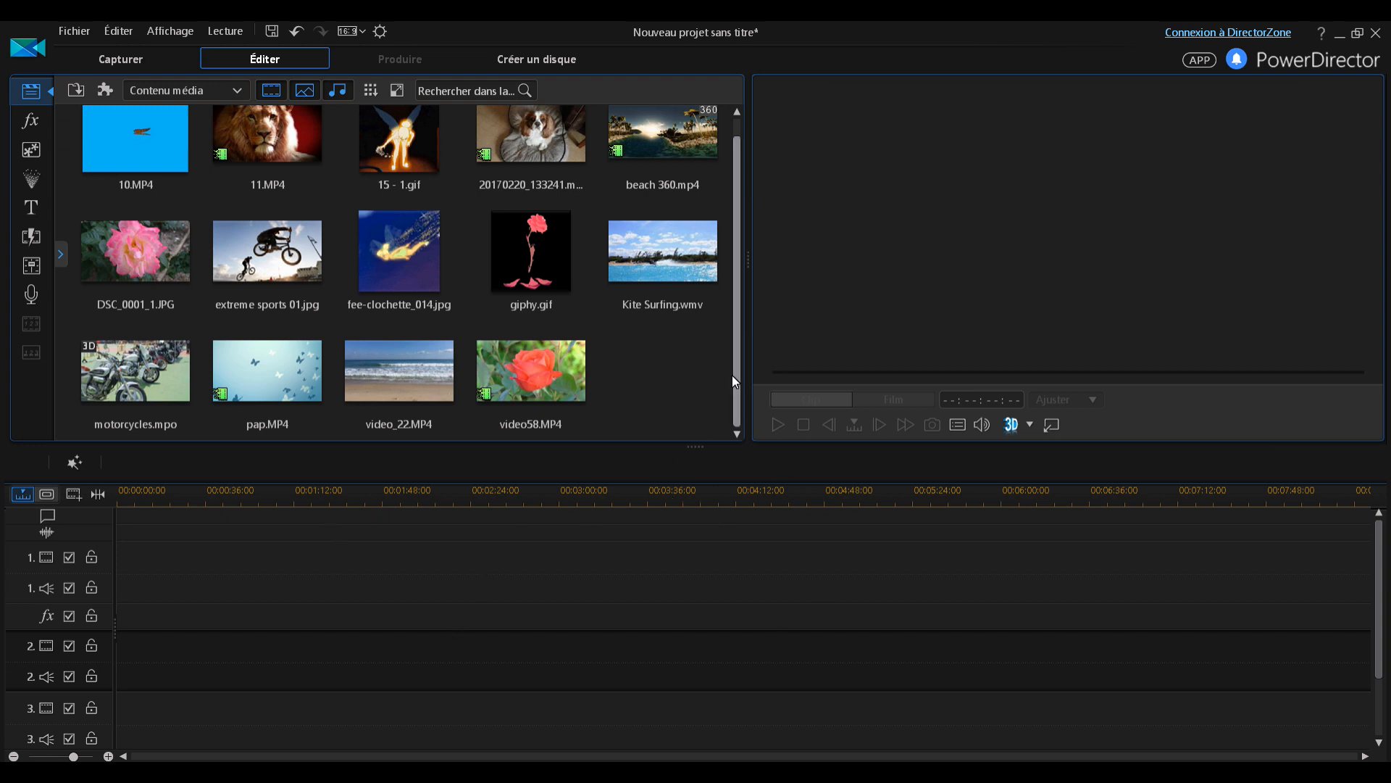
left_click_drag(738, 385, 739, 373)
Step: Place 10.MP4 at the start of video track 2 and video58.MP4 at the start of video track 1
left_click_drag(138, 140, 121, 688)
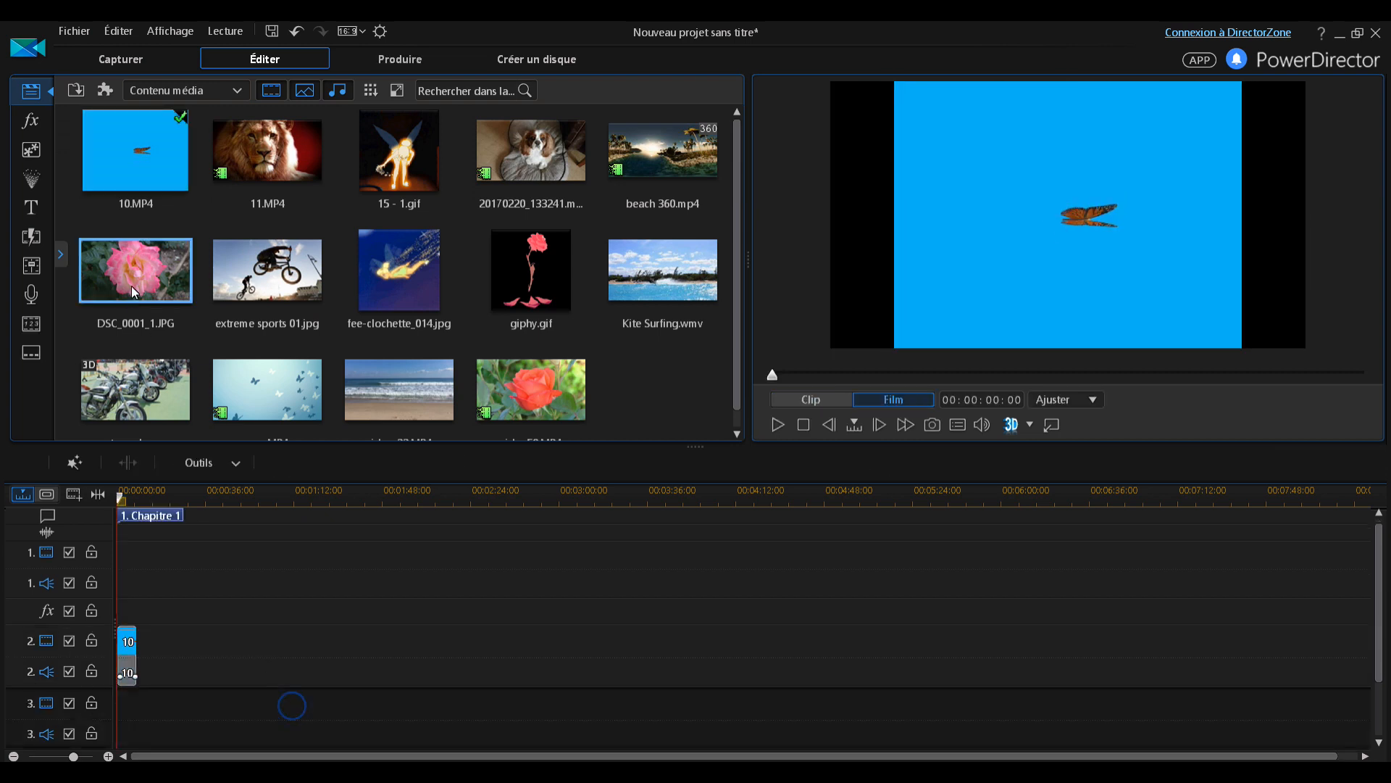
mouse_move(132, 285)
left_mouse_down()
mouse_move(137, 587)
mouse_move(120, 272)
left_mouse_up()
left_click_drag(502, 395, 123, 600)
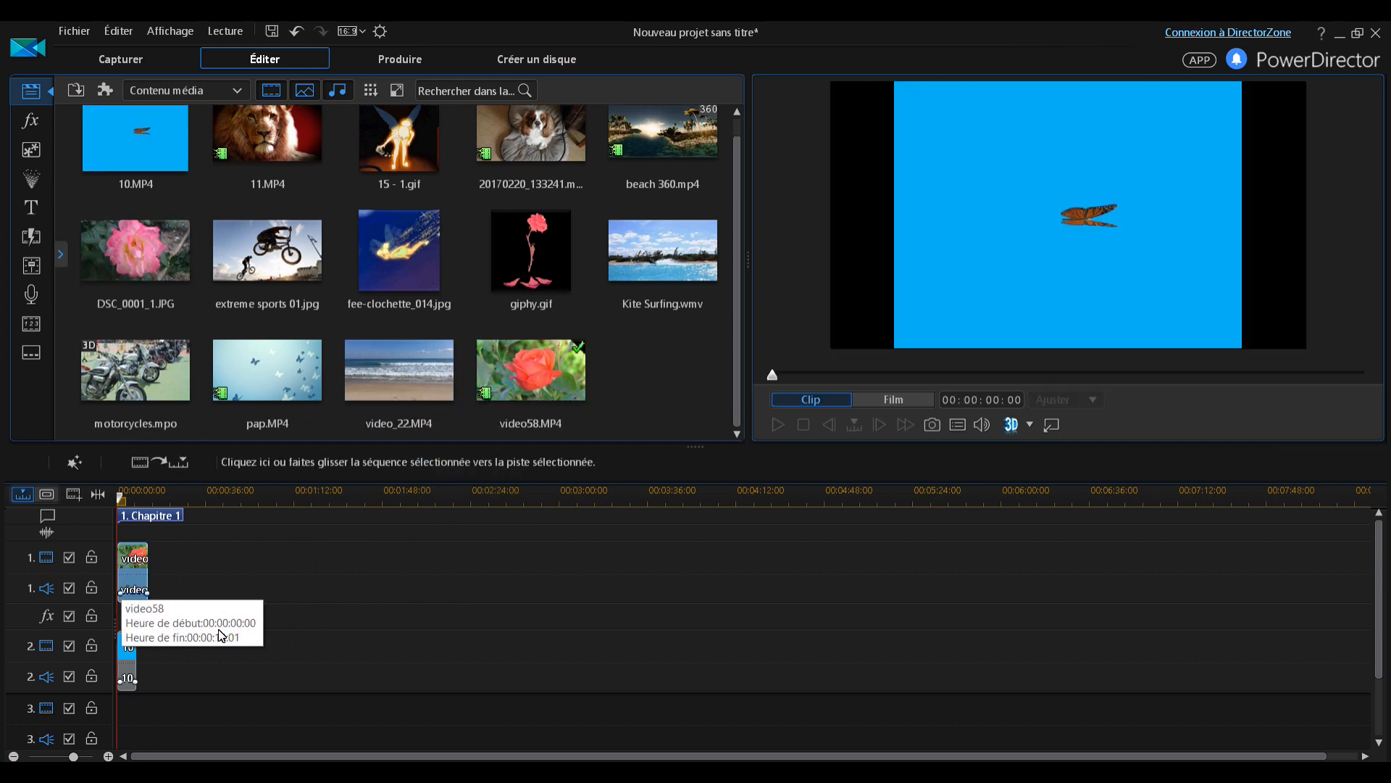
left_click(189, 574)
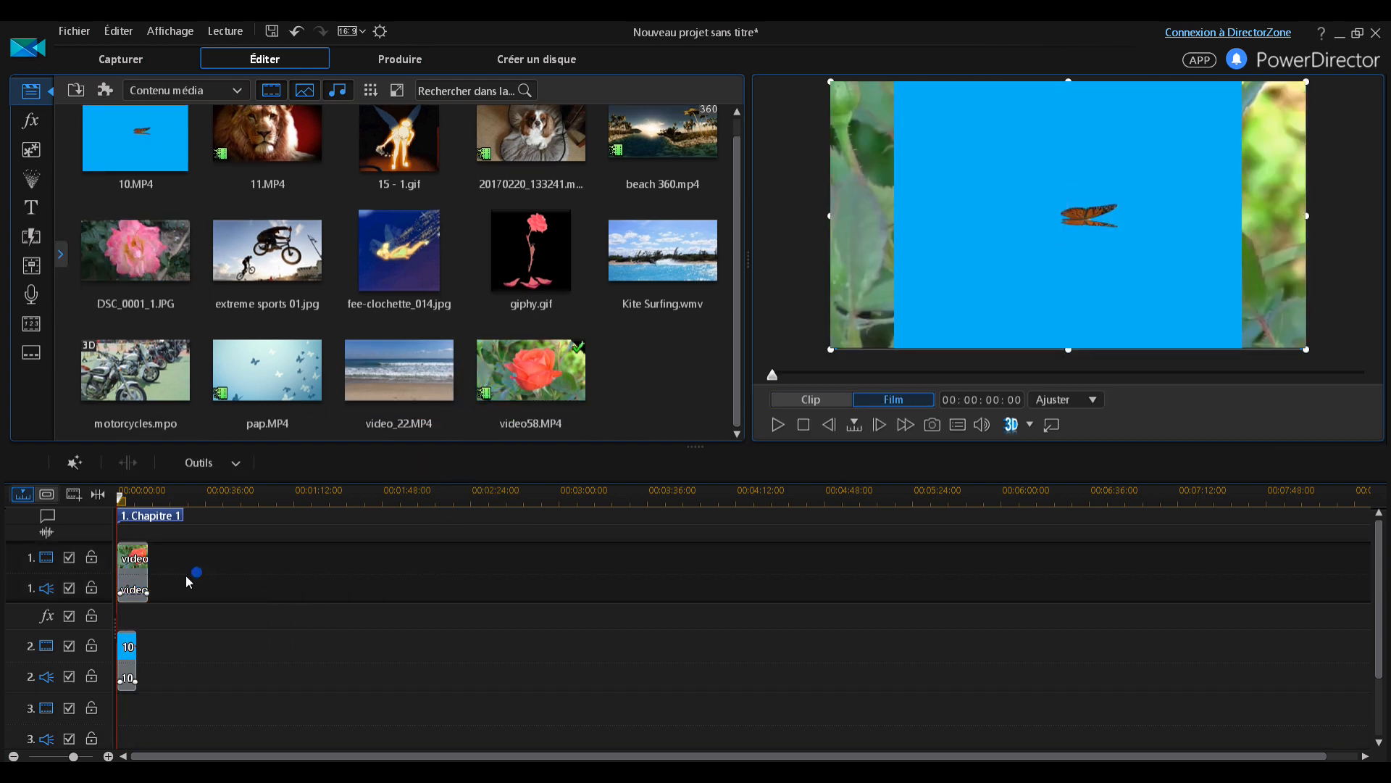
Step: Trim the end of the video58 clip on track 1 to match the end of the 10.MP4 clip at 00:00:08:10
left_click(147, 572)
left_click_drag(150, 577, 142, 580)
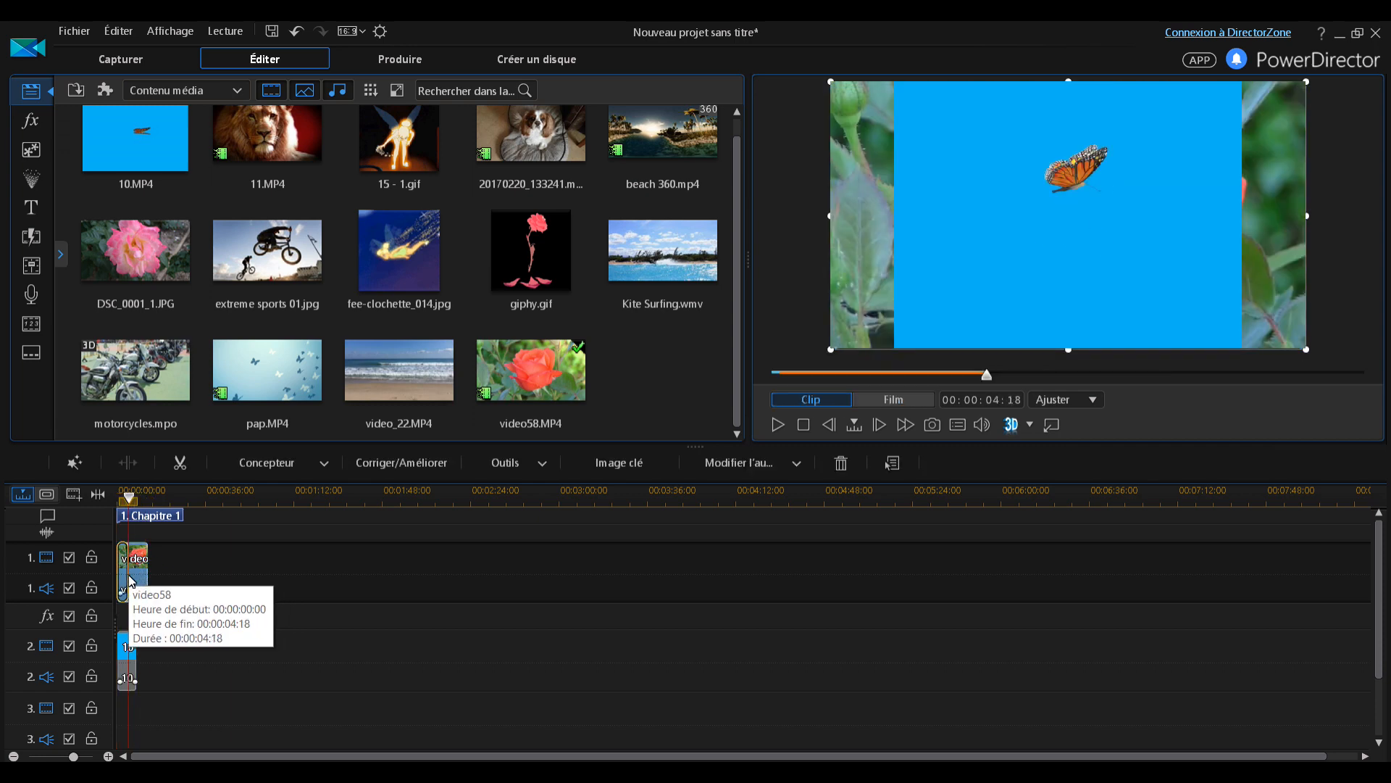
left_click(205, 694)
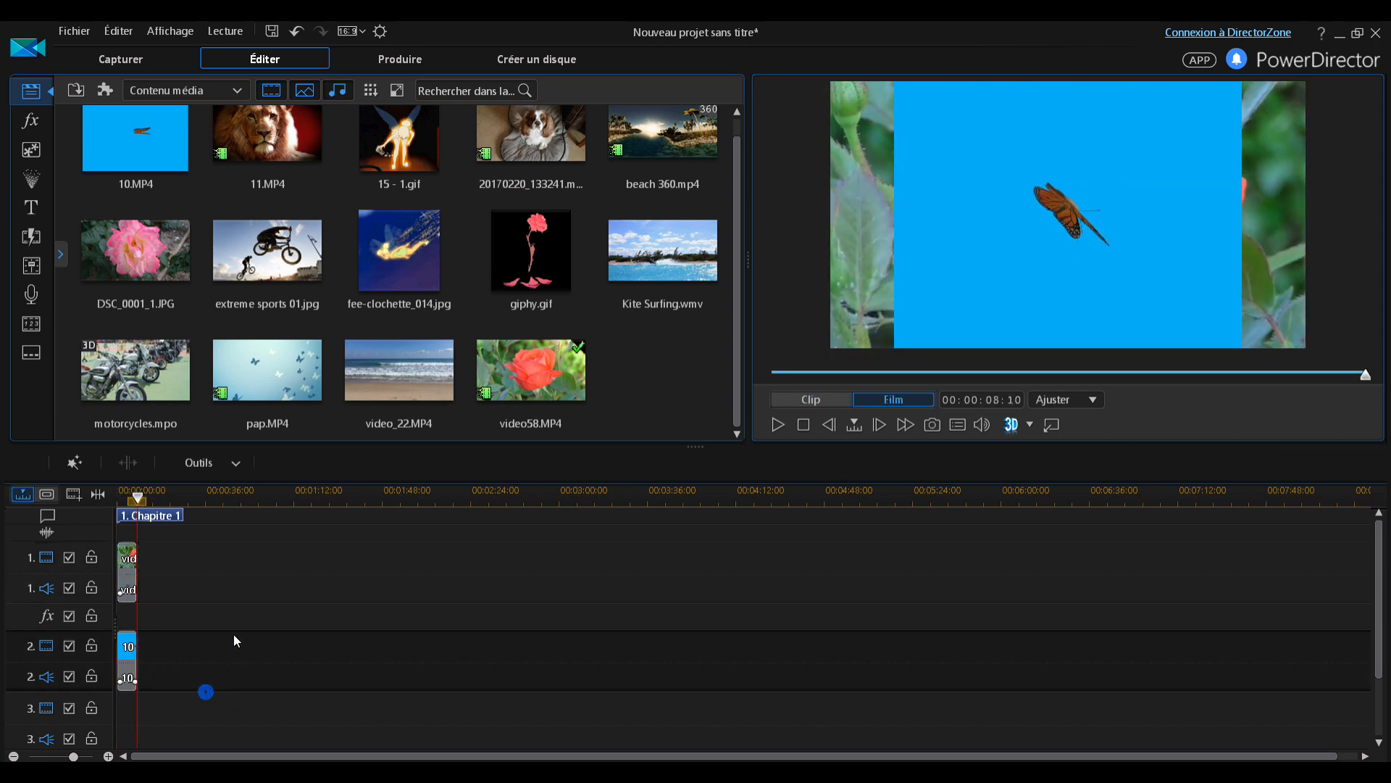
Step: Key out the blue background of the track 2 clip 10.MP4 with the chroma key in the PiP Designer, and preview it
left_click(131, 657)
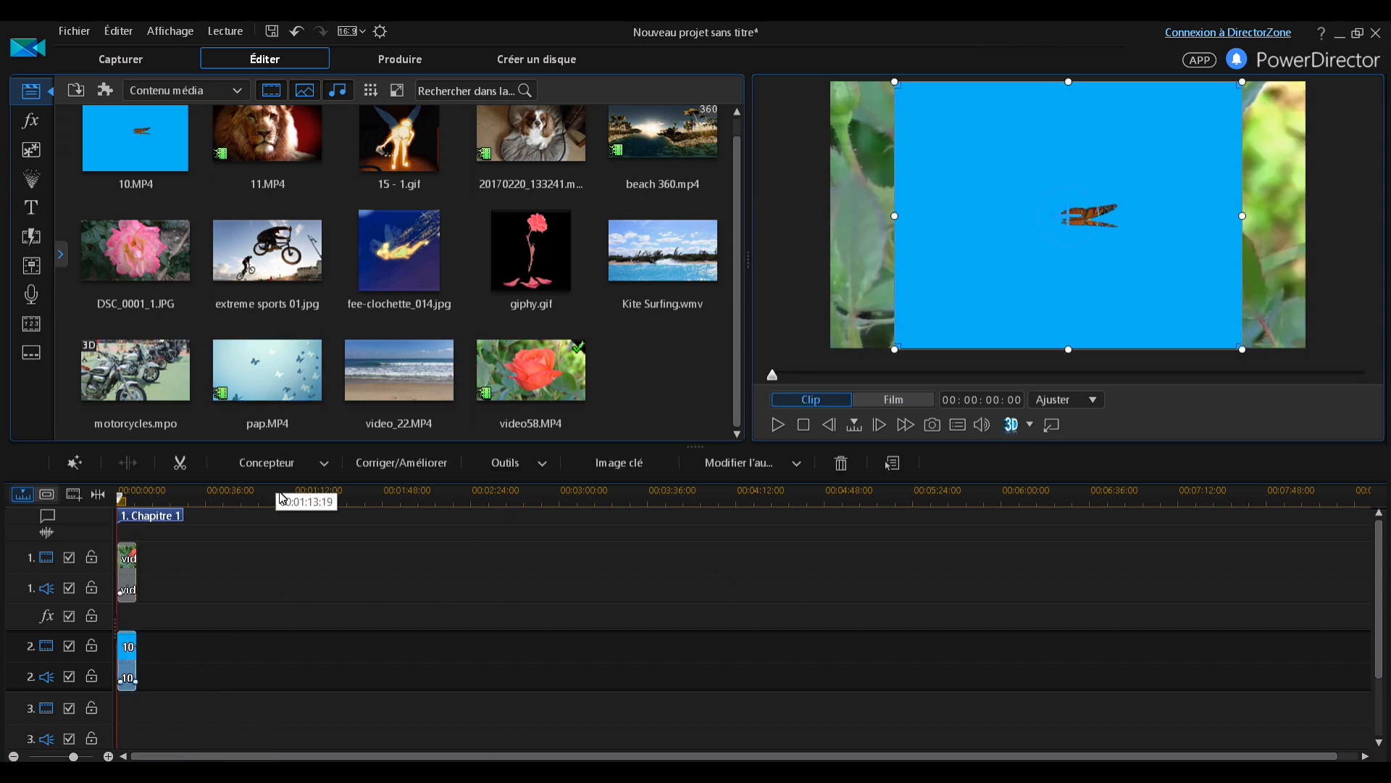
left_click(325, 463)
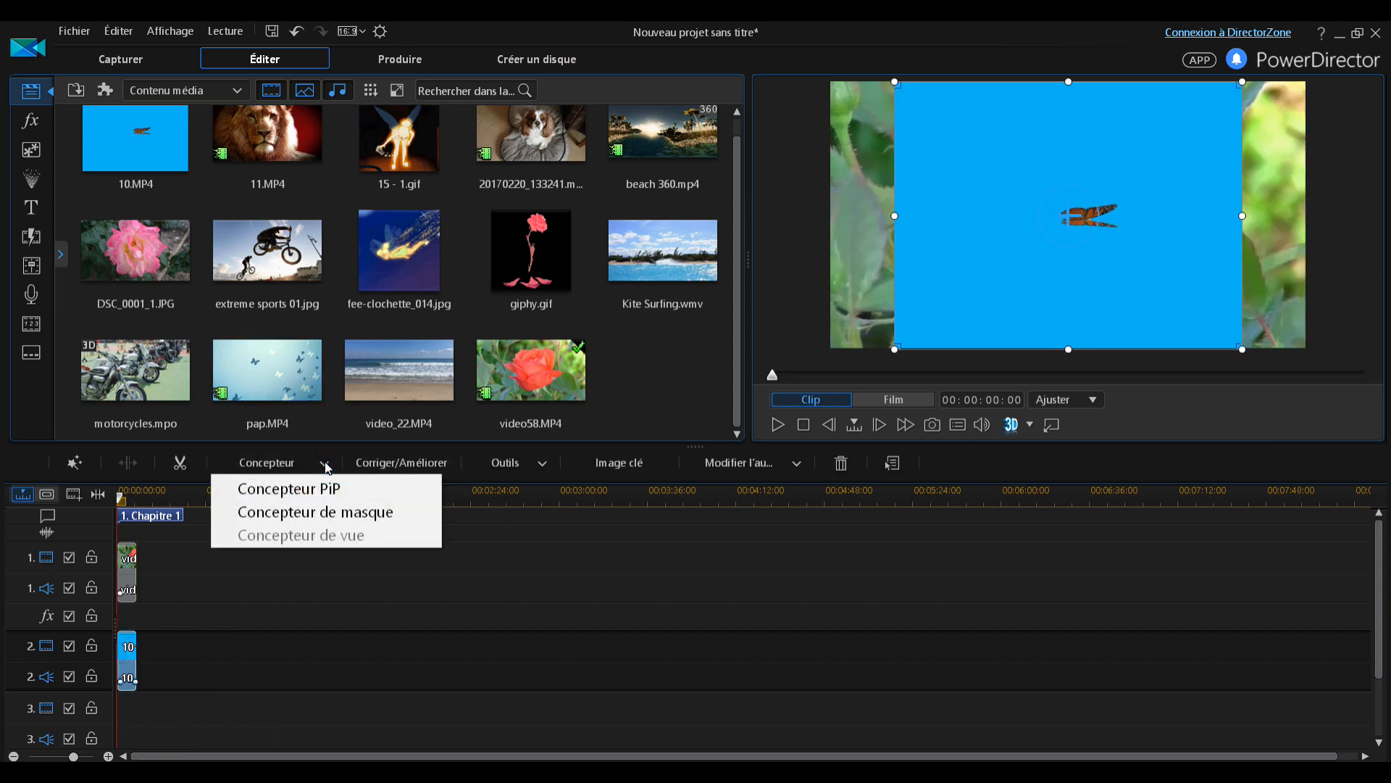
left_click(291, 492)
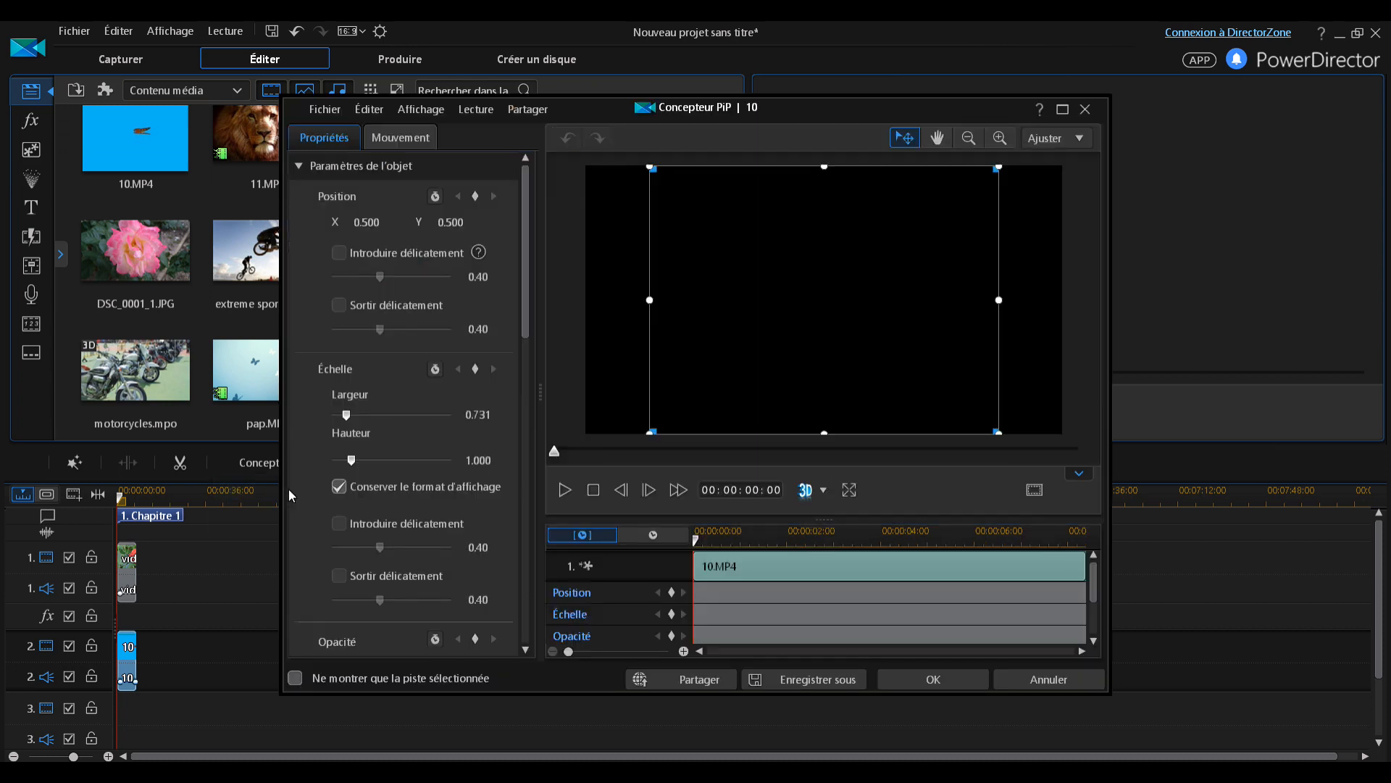
left_click_drag(524, 338, 507, 508)
left_click(317, 365)
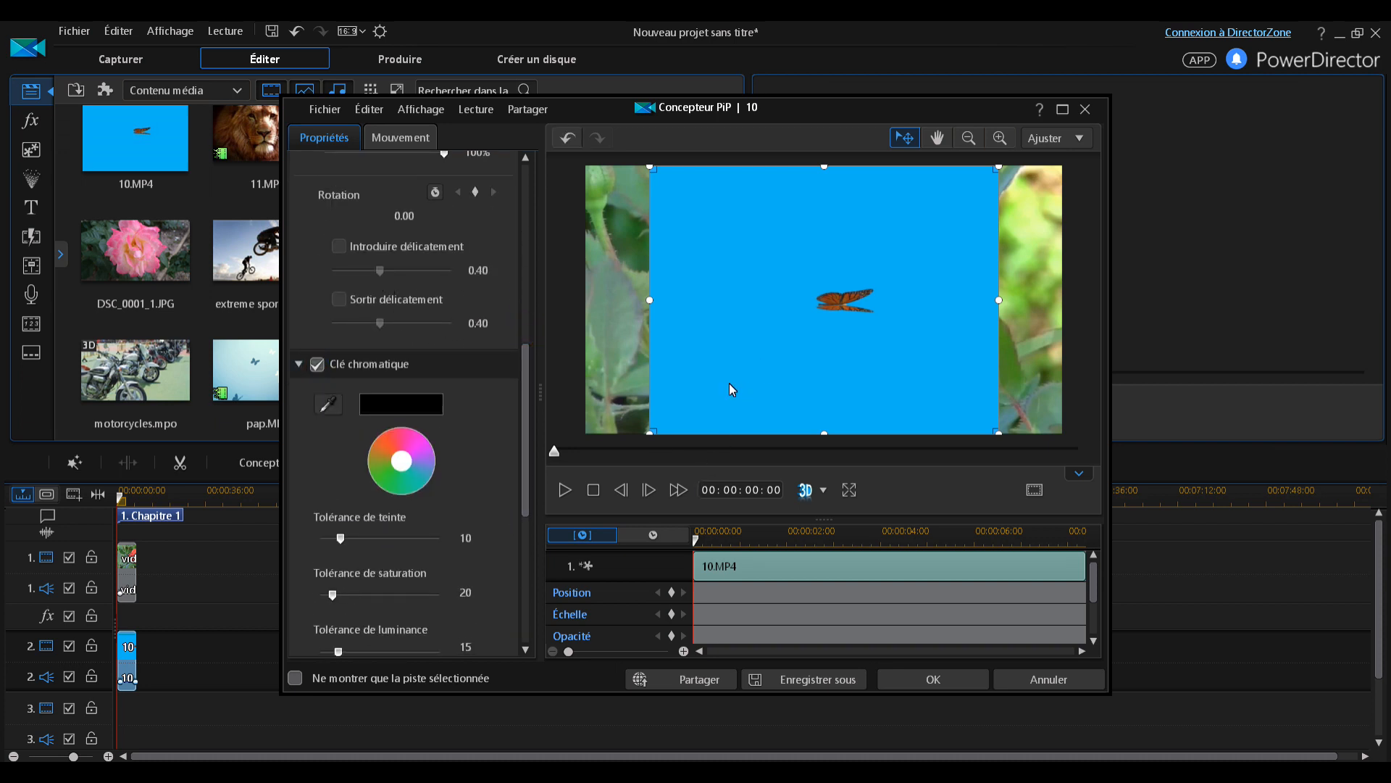
left_click(330, 411)
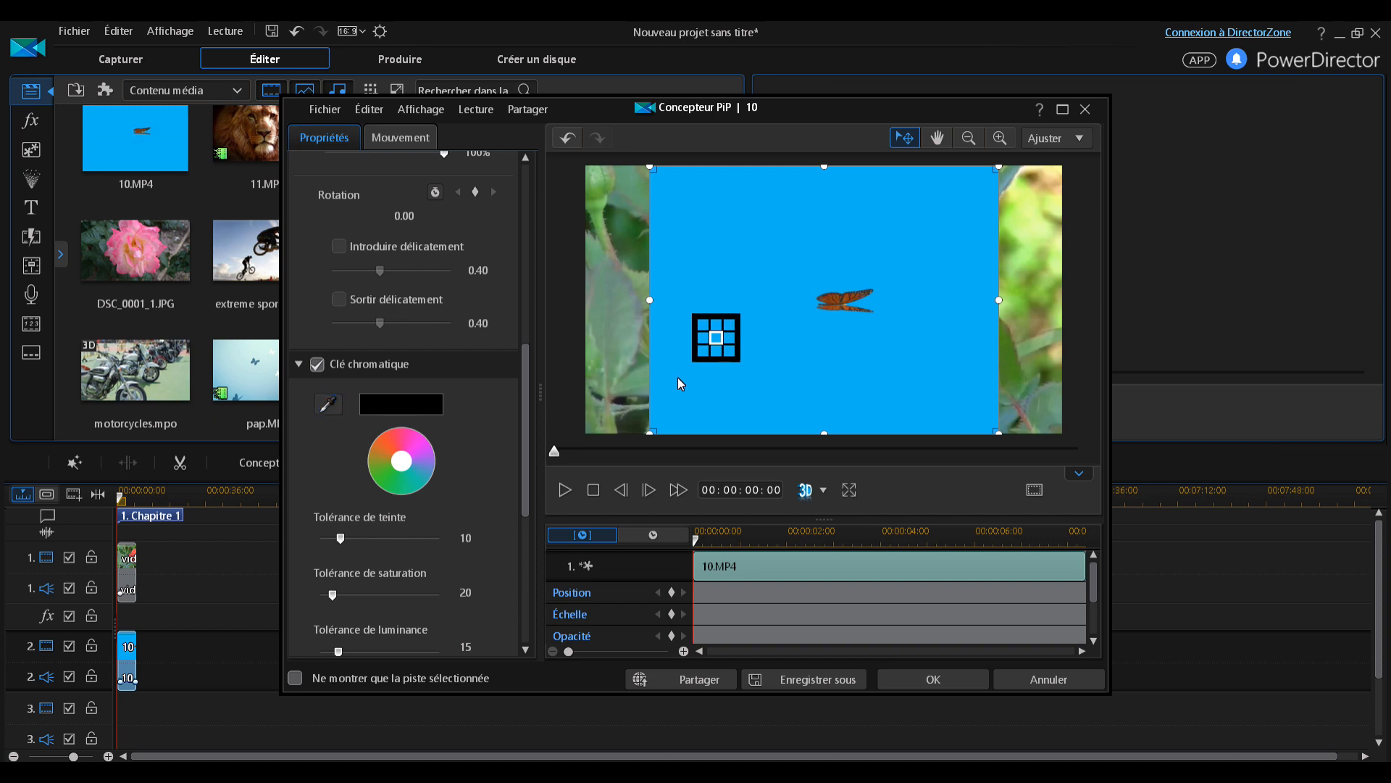
left_click(677, 377)
left_click(565, 490)
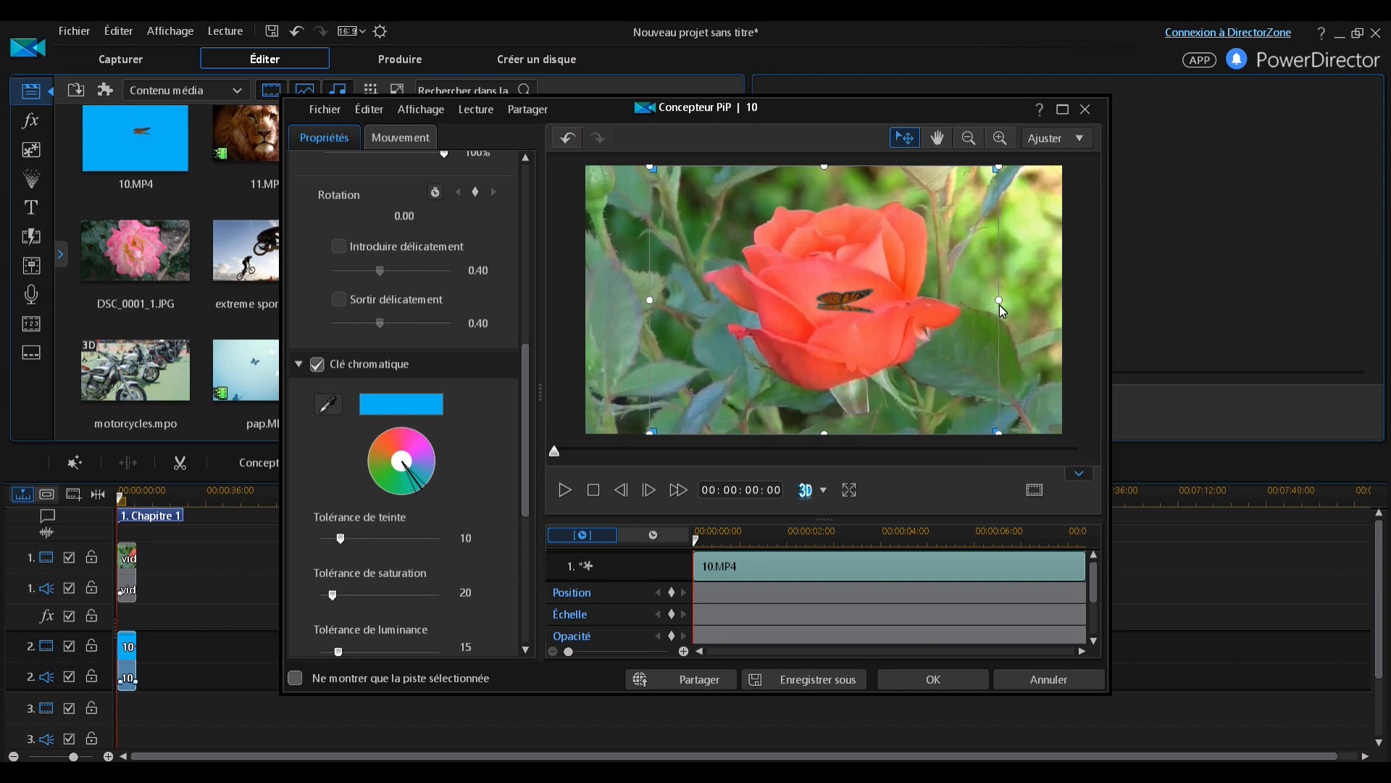
Step: Shrink the butterfly overlay and reposition it over the rose, preview the composite, and discard the PiP changes
left_click_drag(999, 302, 882, 295)
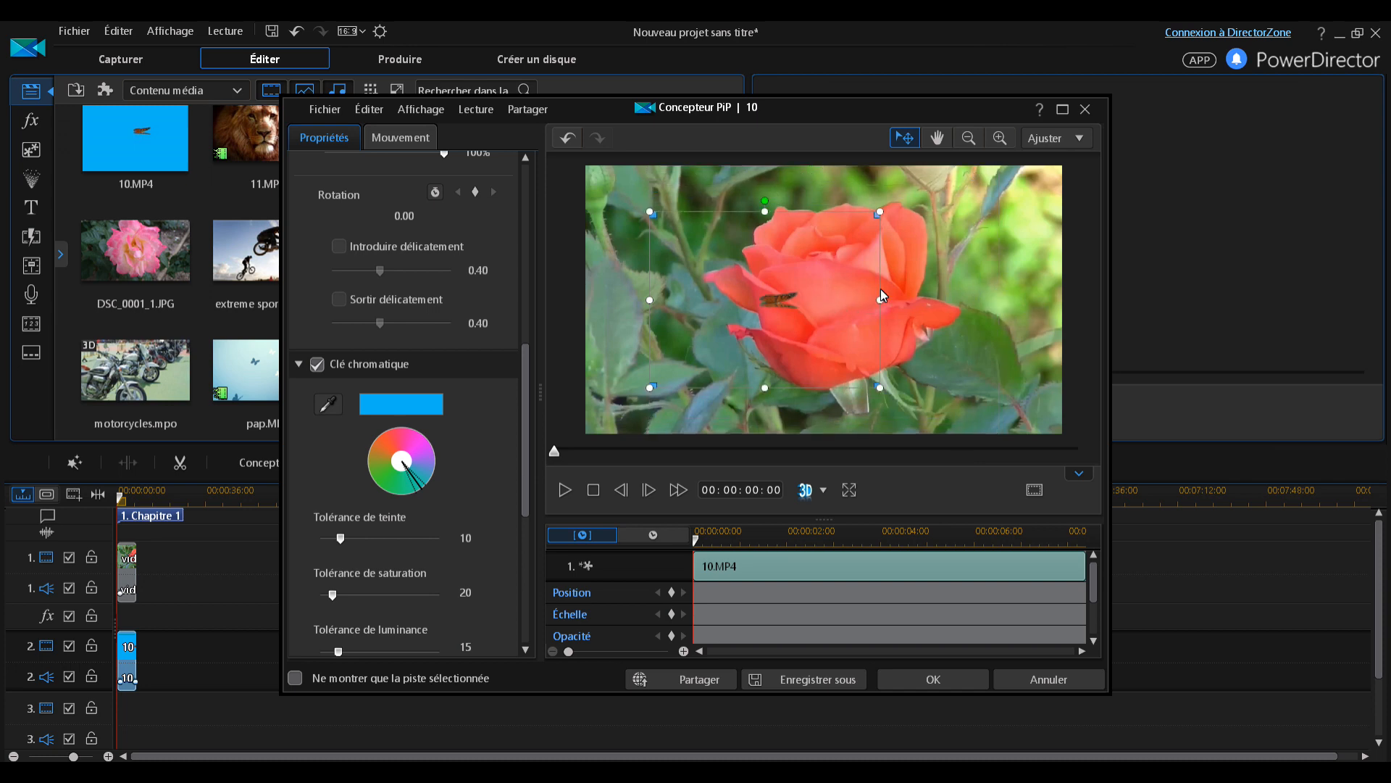
left_click_drag(814, 345, 892, 333)
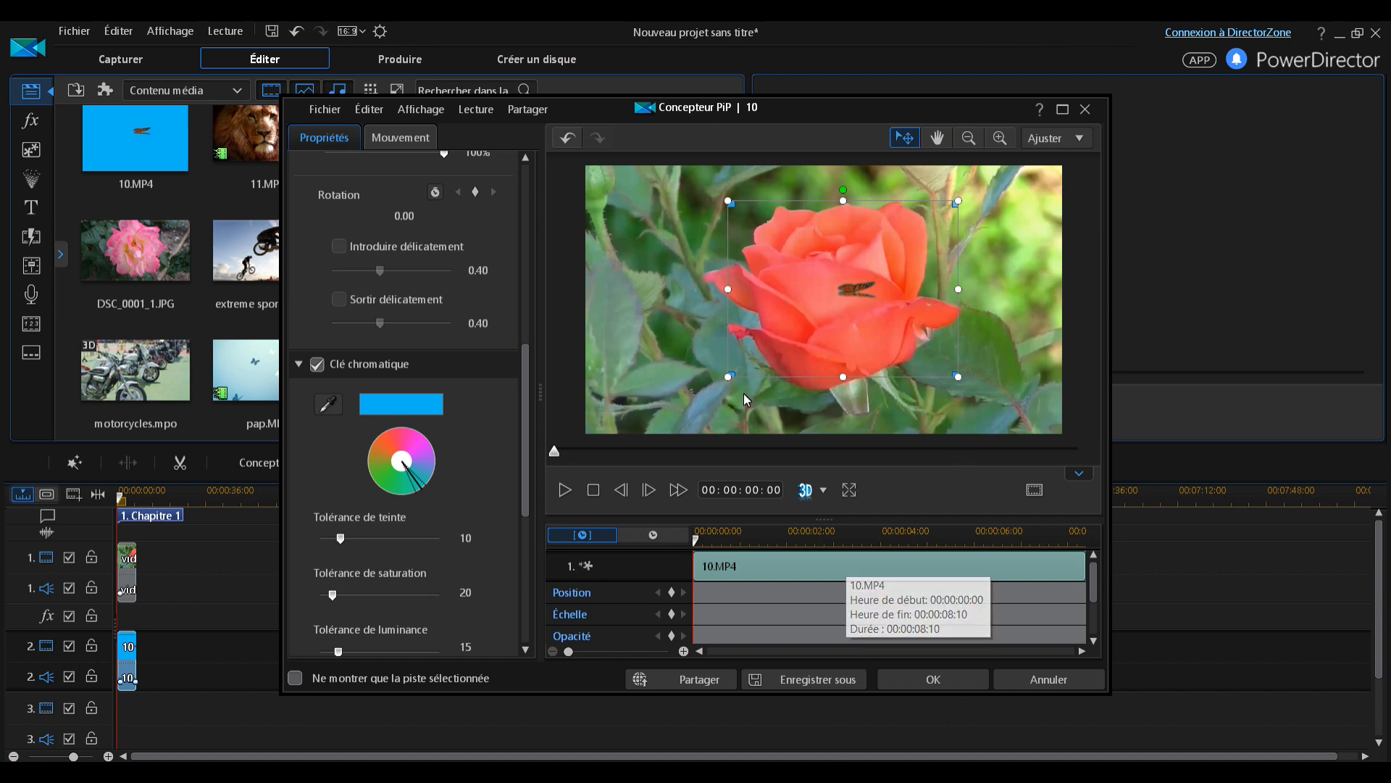
left_click(565, 491)
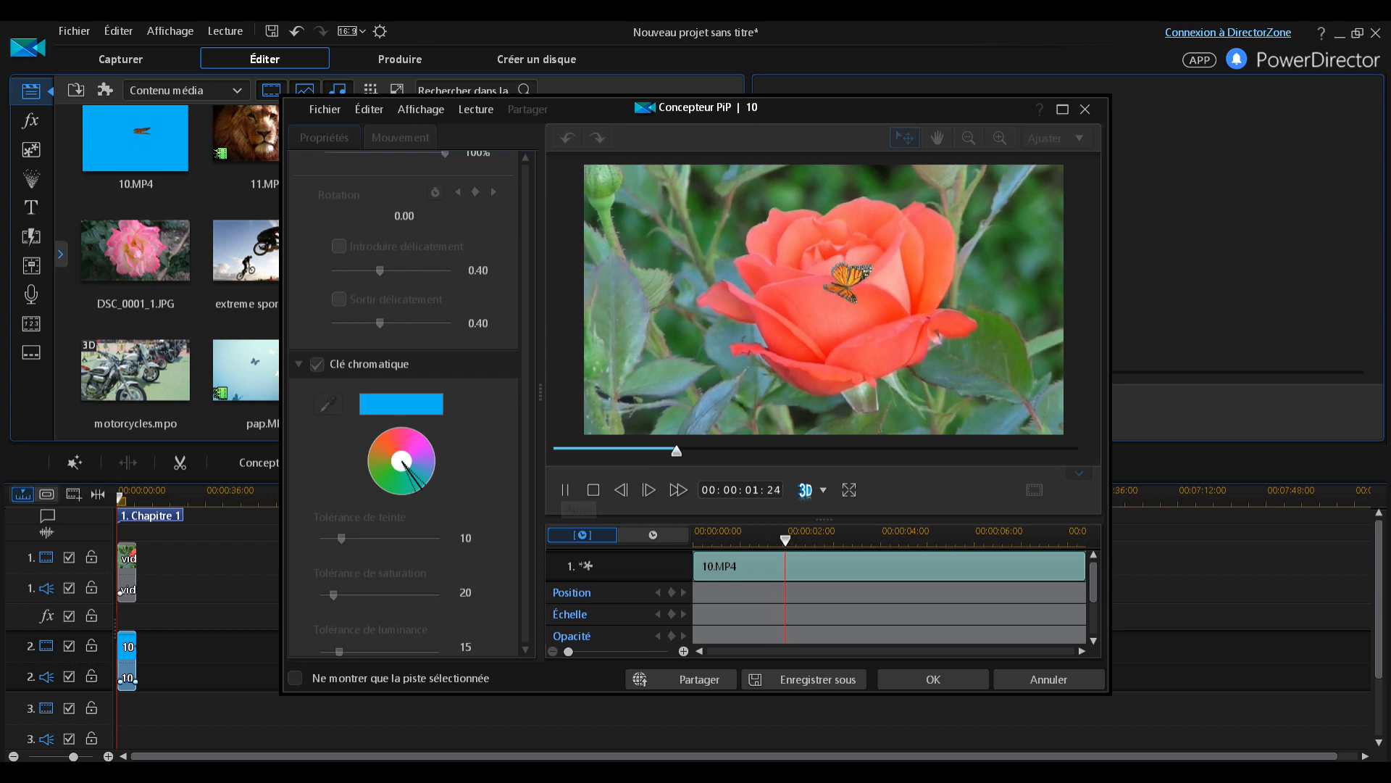
left_click(1053, 681)
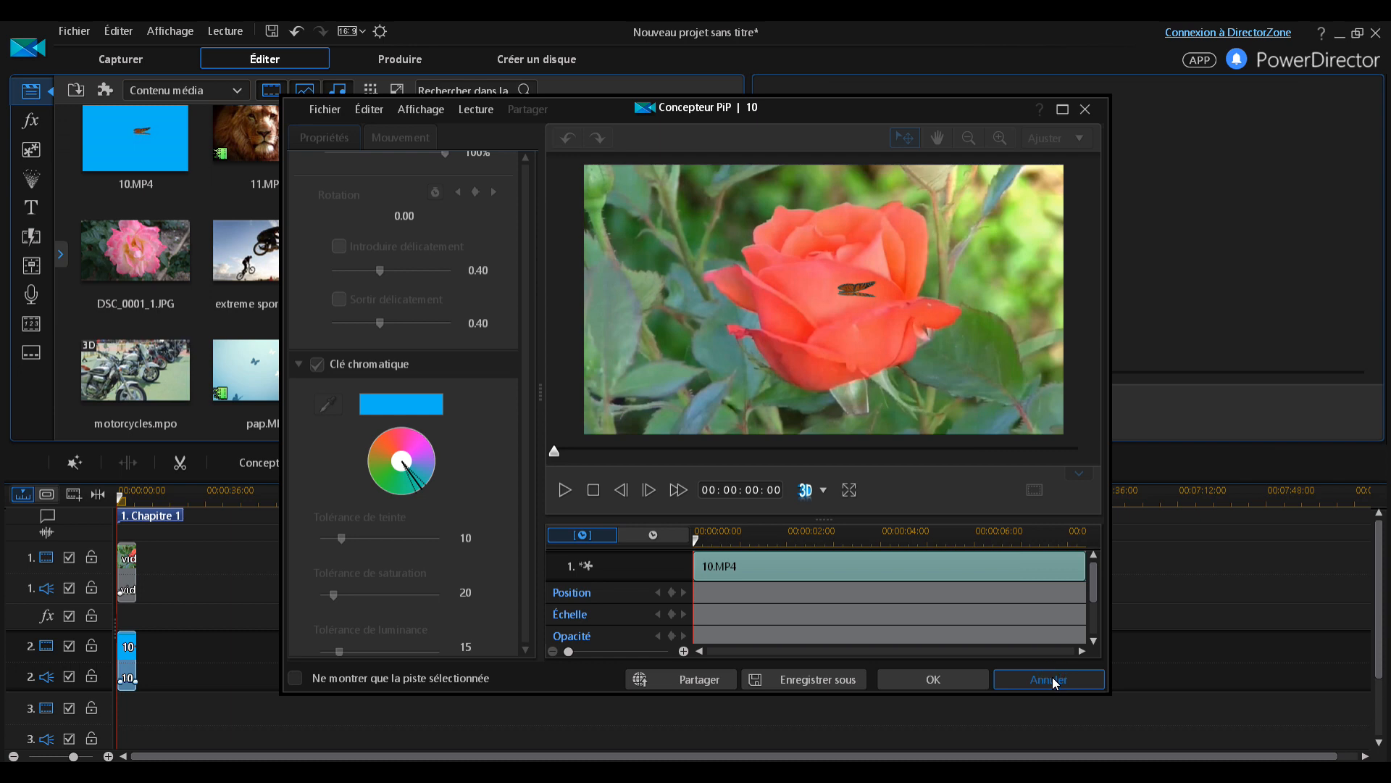
left_click(754, 476)
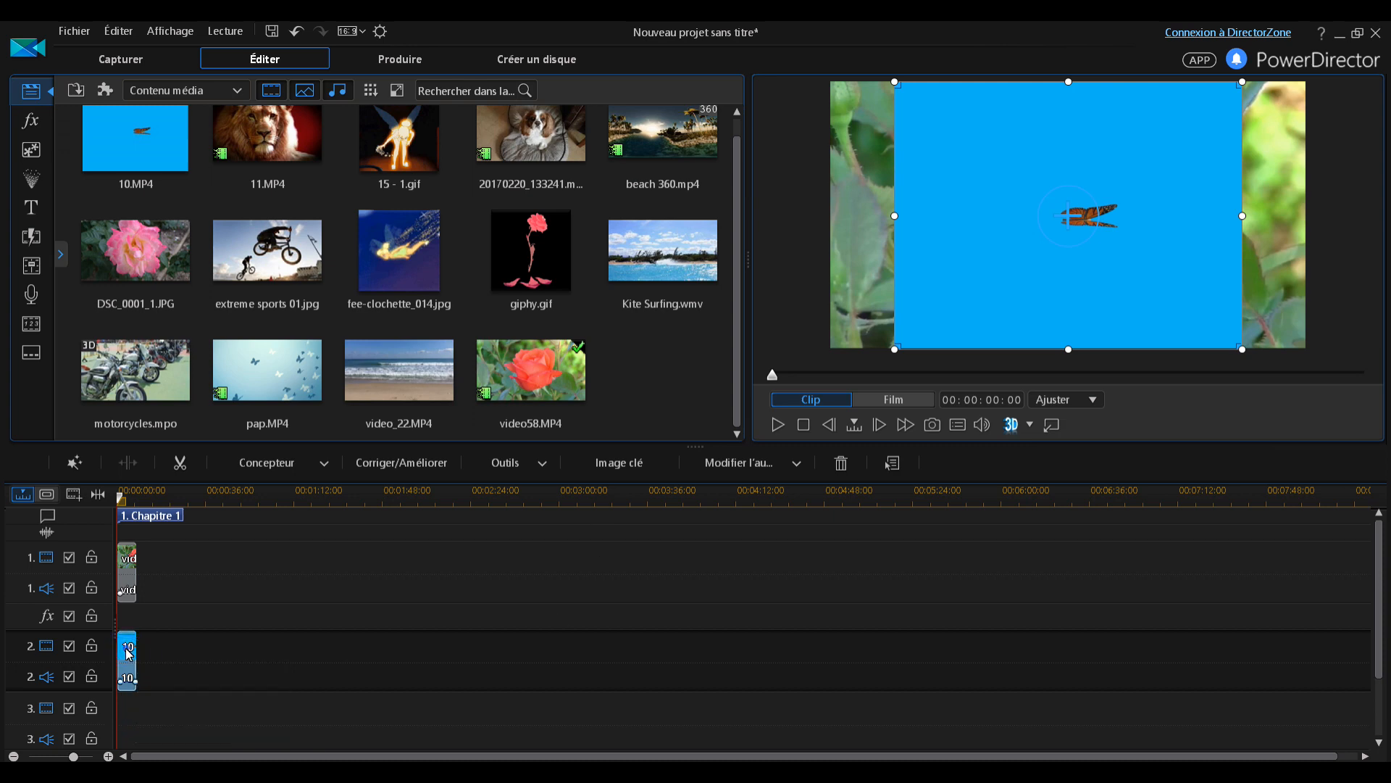
Step: Try a circular mask with a halo radius of 10 on the 10.MP4 clip, preview it, and discard the mask
left_click(323, 467)
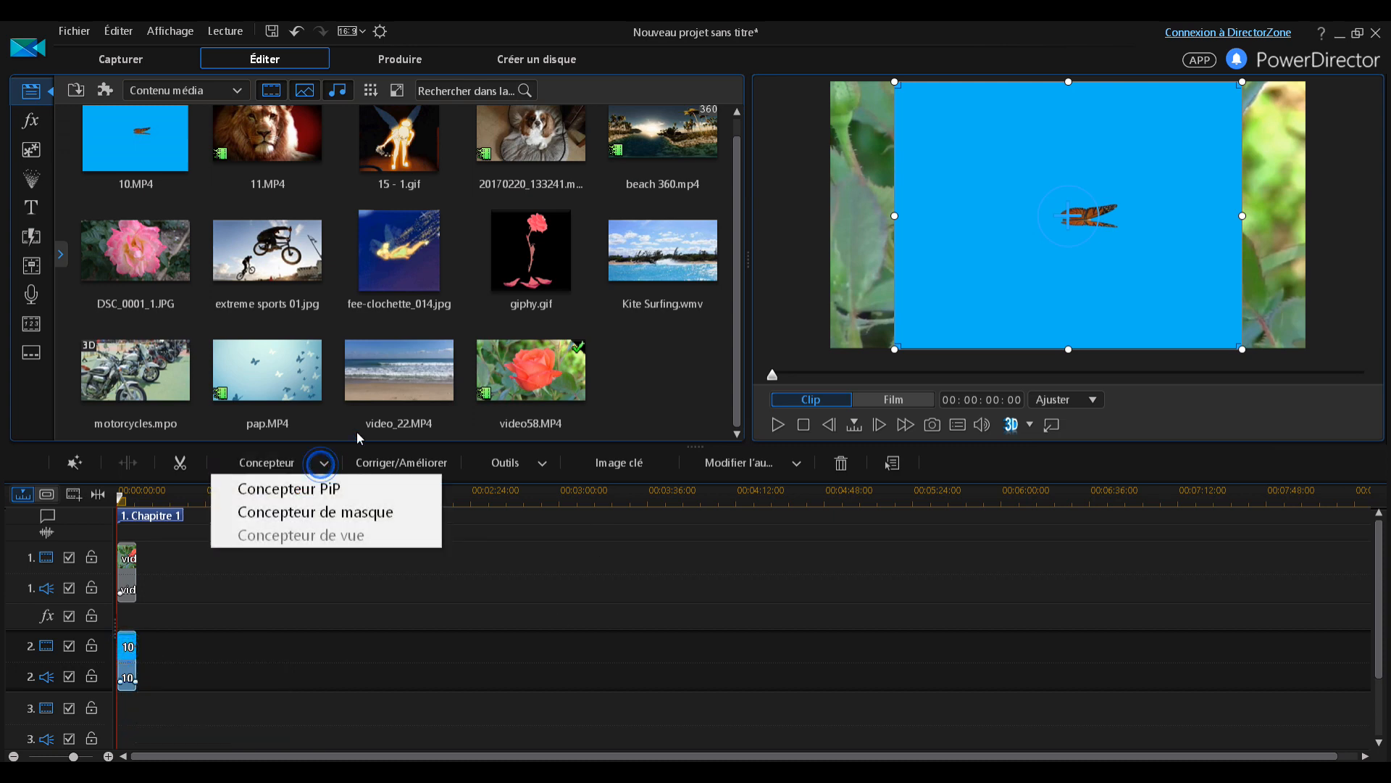
left_click(343, 513)
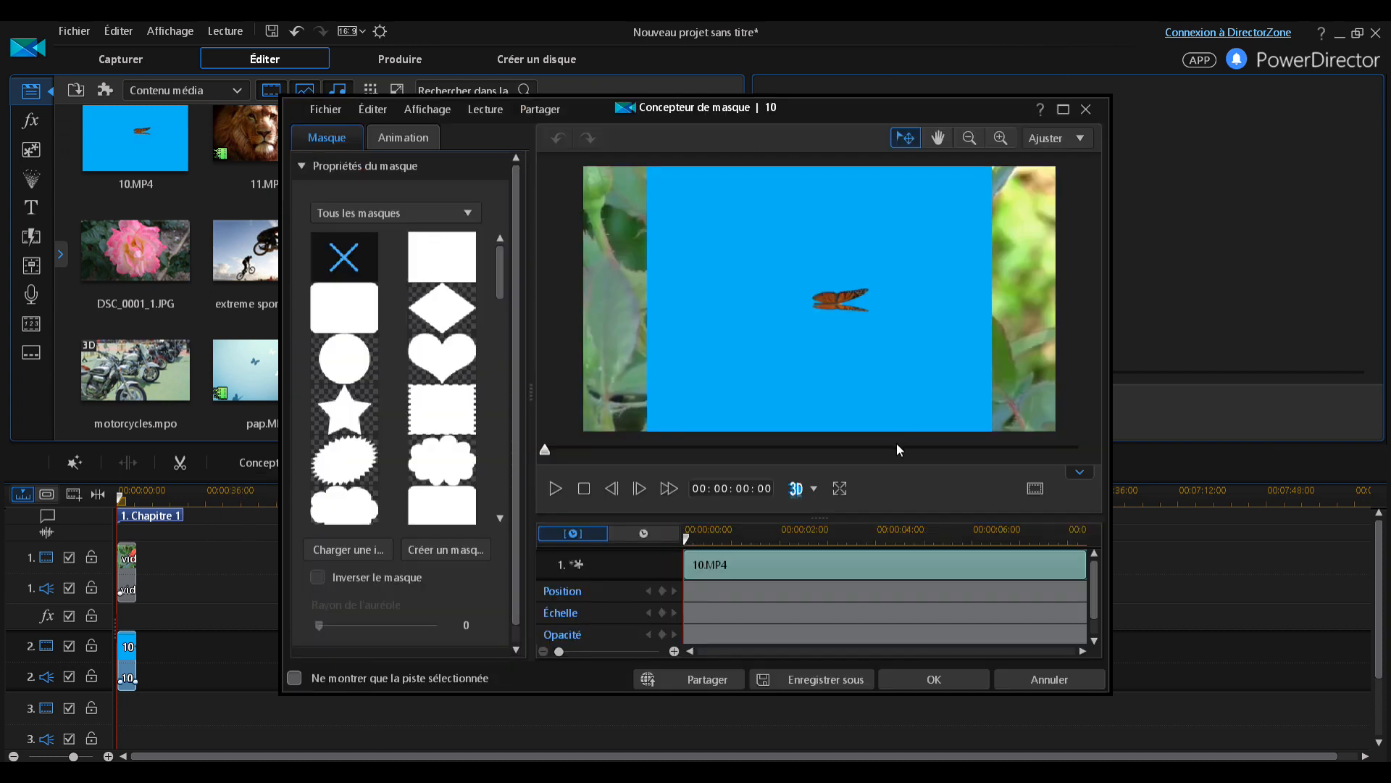
left_click(357, 374)
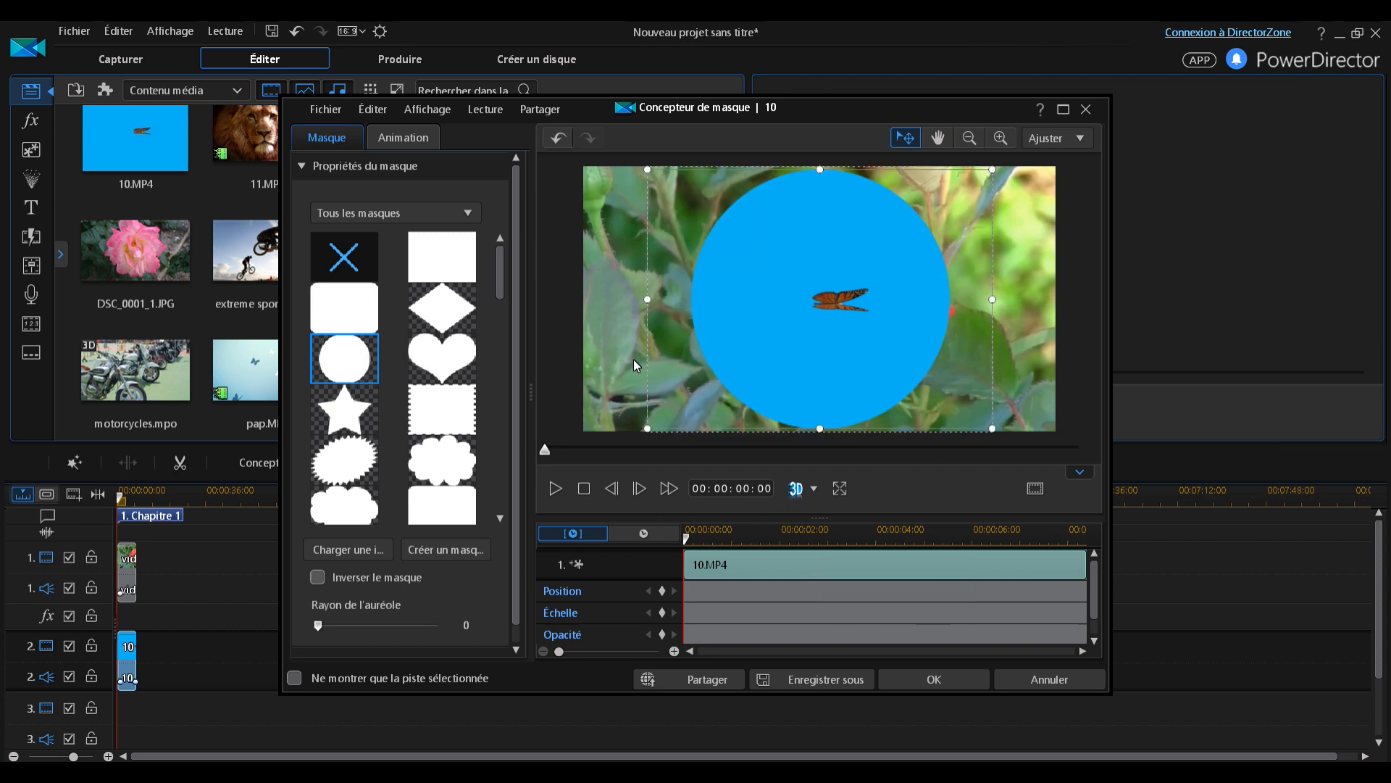
scroll(518, 384, "down", 1)
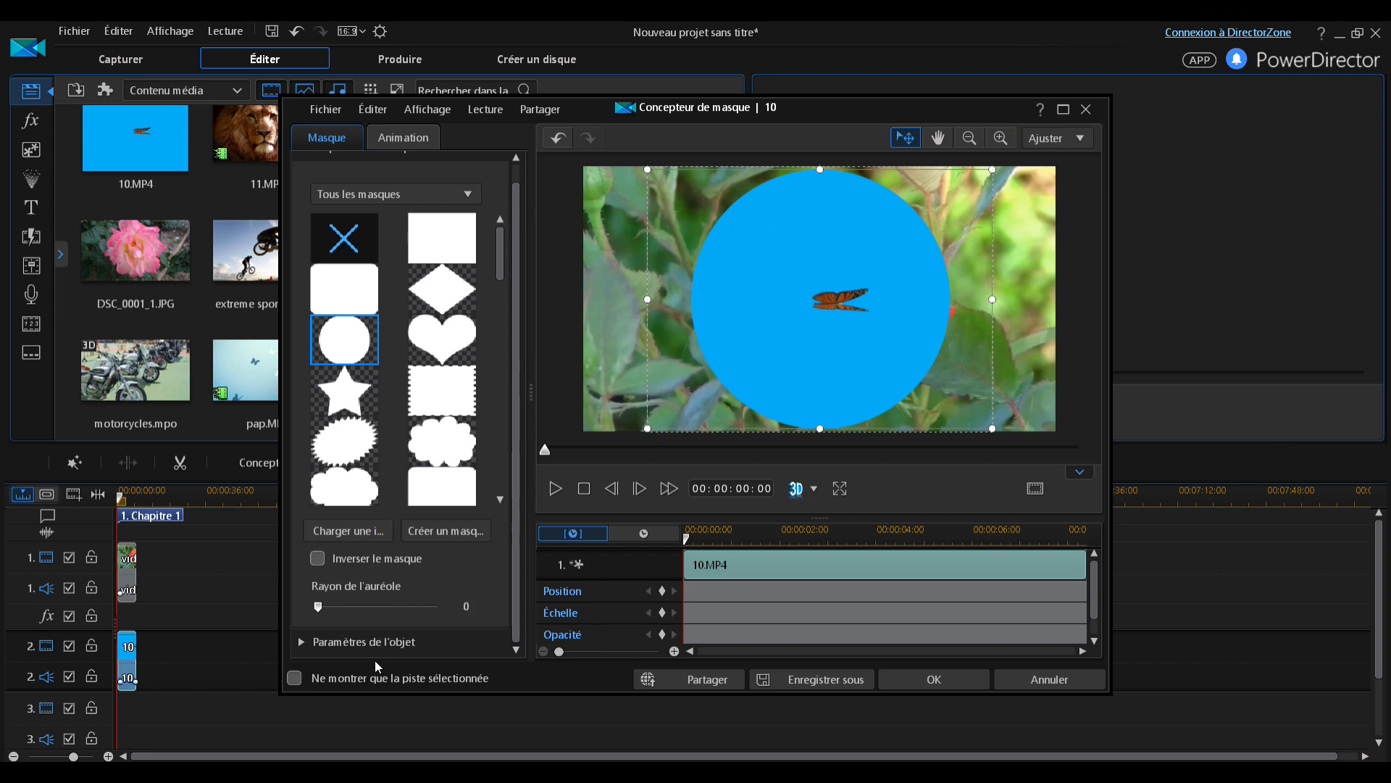
left_click_drag(320, 610, 500, 610)
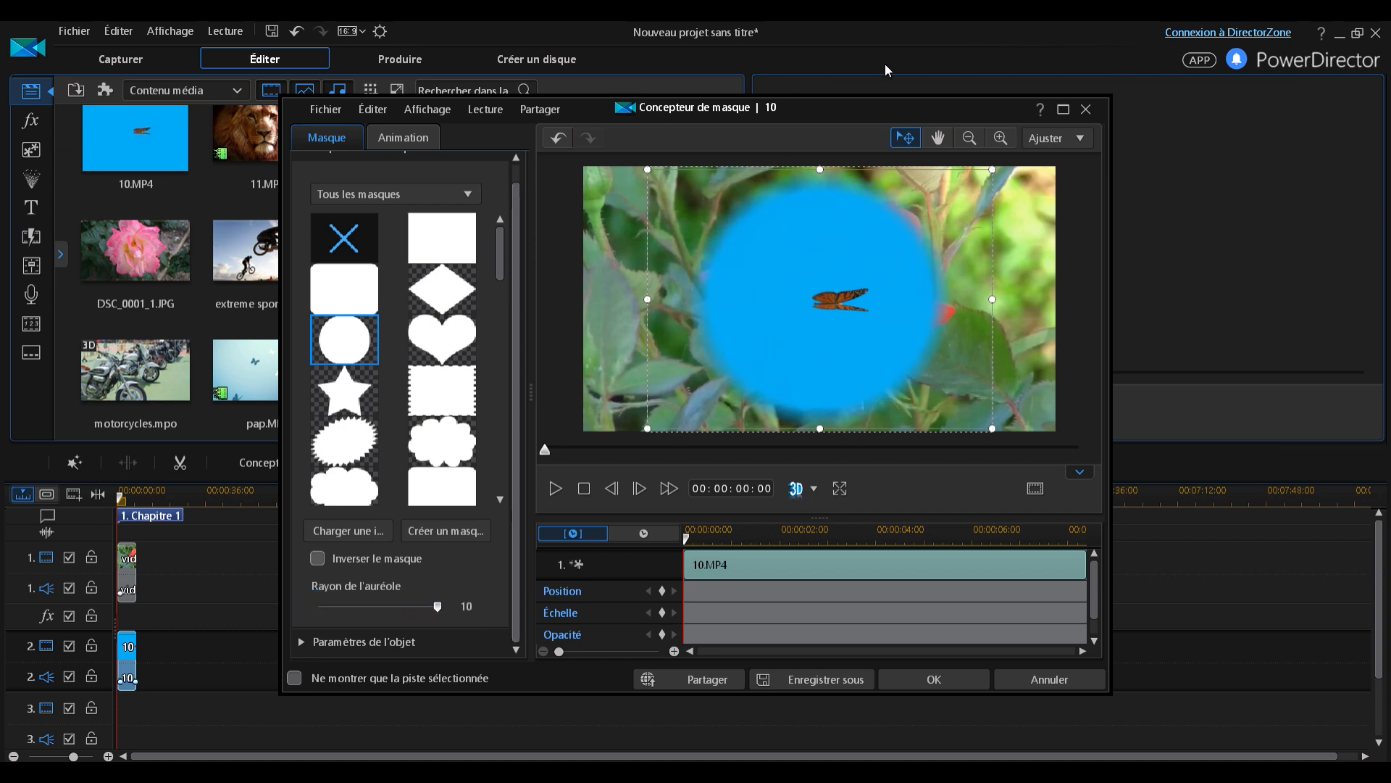
left_click(557, 489)
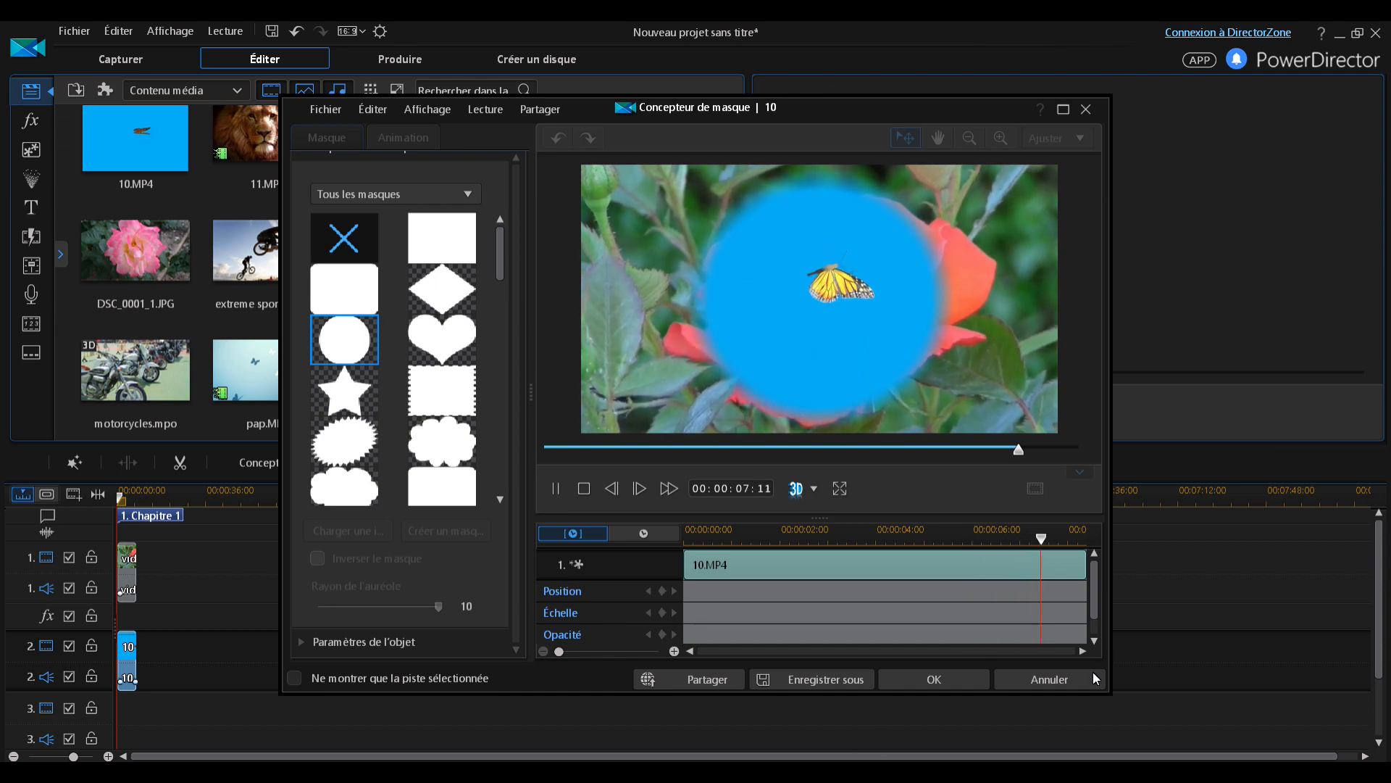
left_click(1056, 681)
left_click(752, 482)
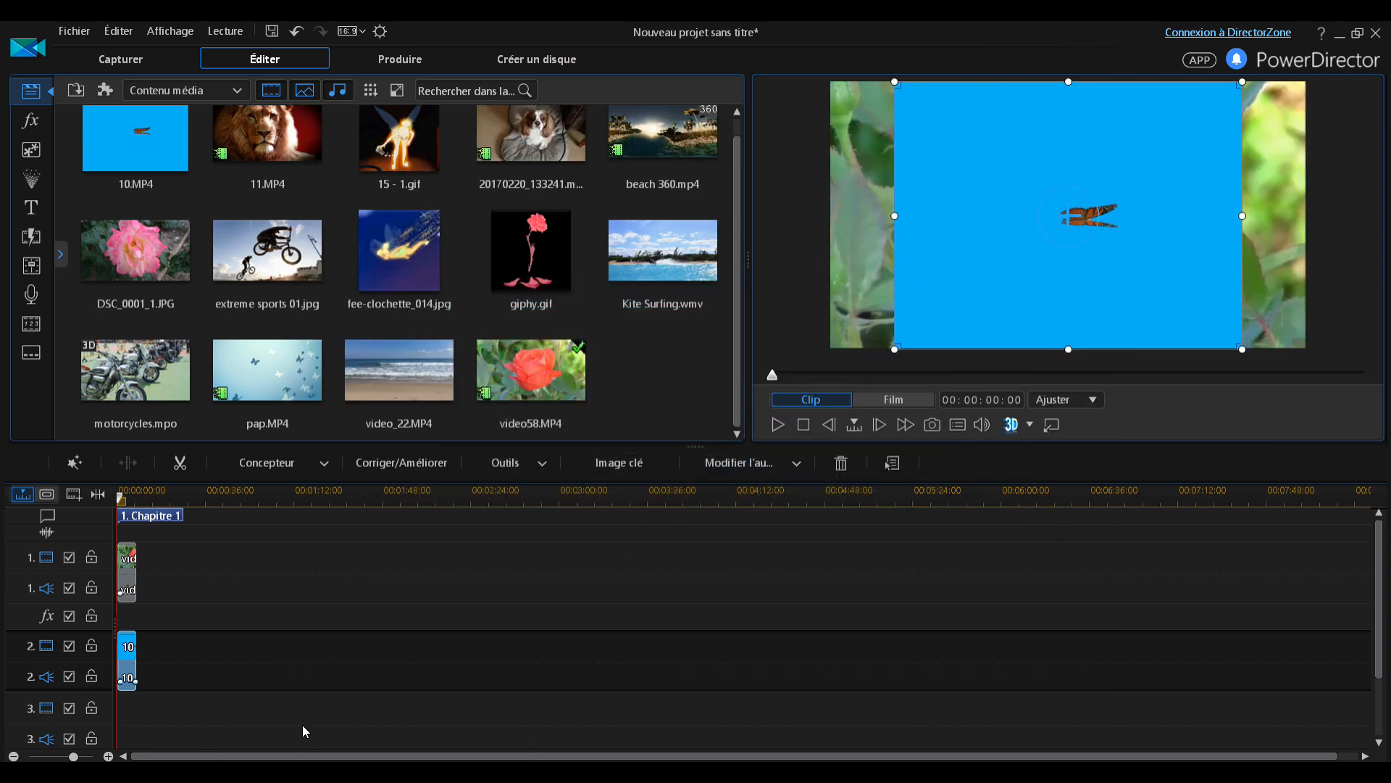
Step: Replace the 10.MP4 clip on track 2 with pap.MP4, trimmed to end with the video58 clip at 00:00:08:10
right_click(129, 660)
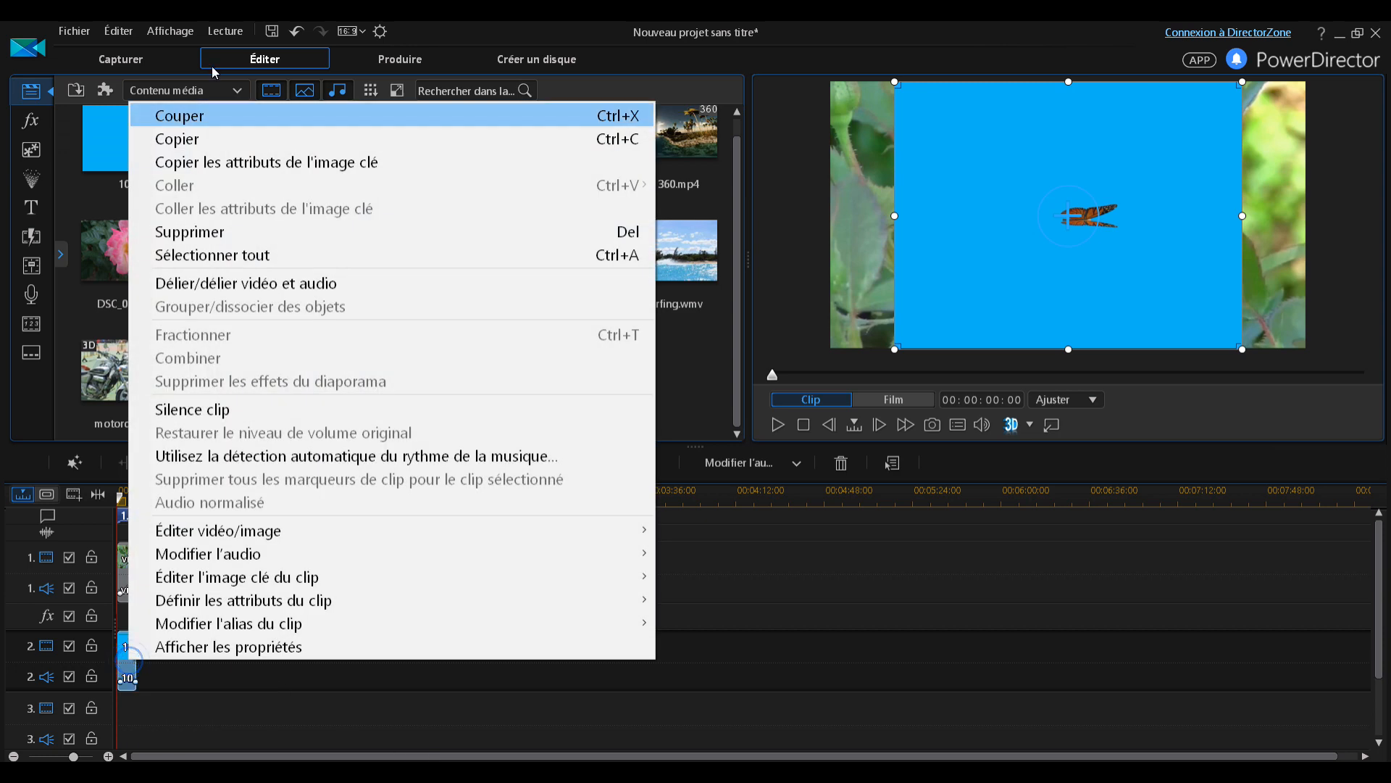
left_click(188, 232)
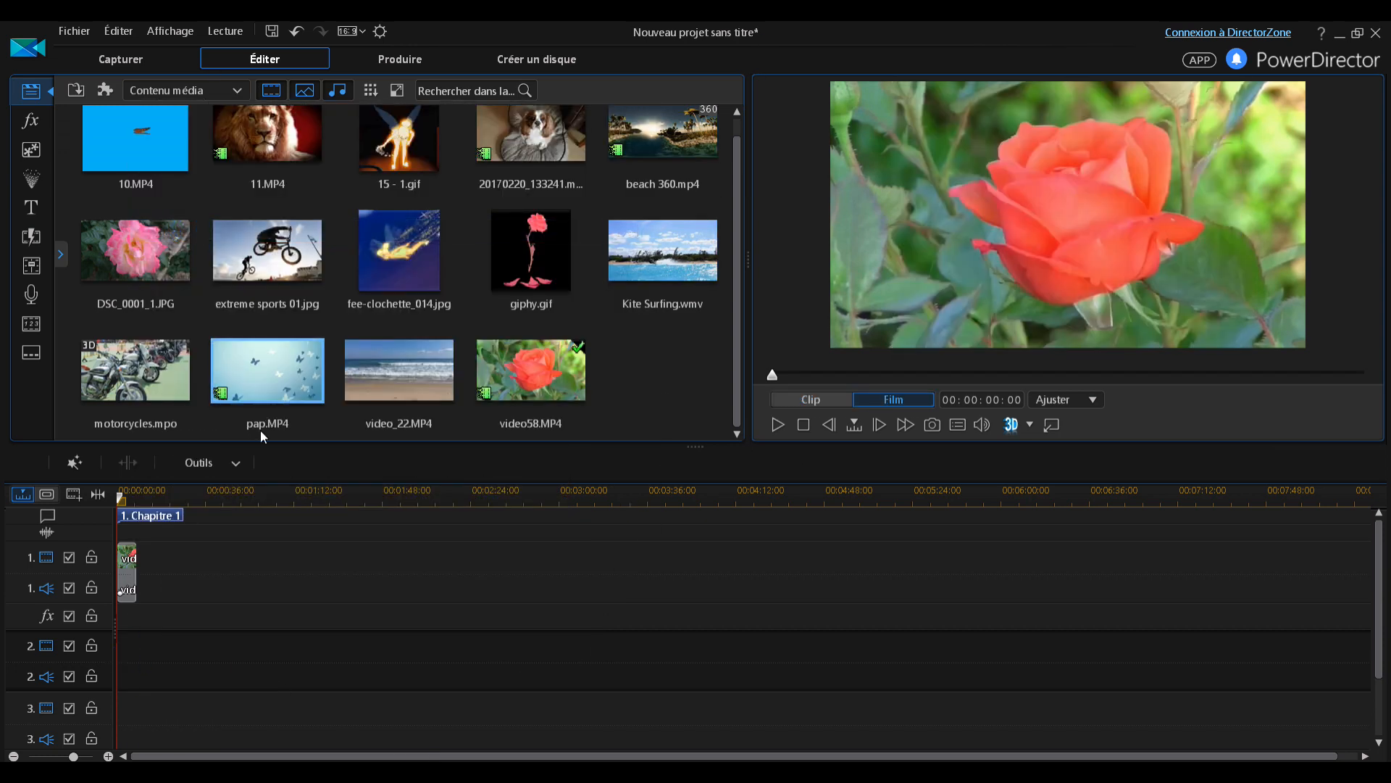
left_click_drag(272, 366, 108, 666)
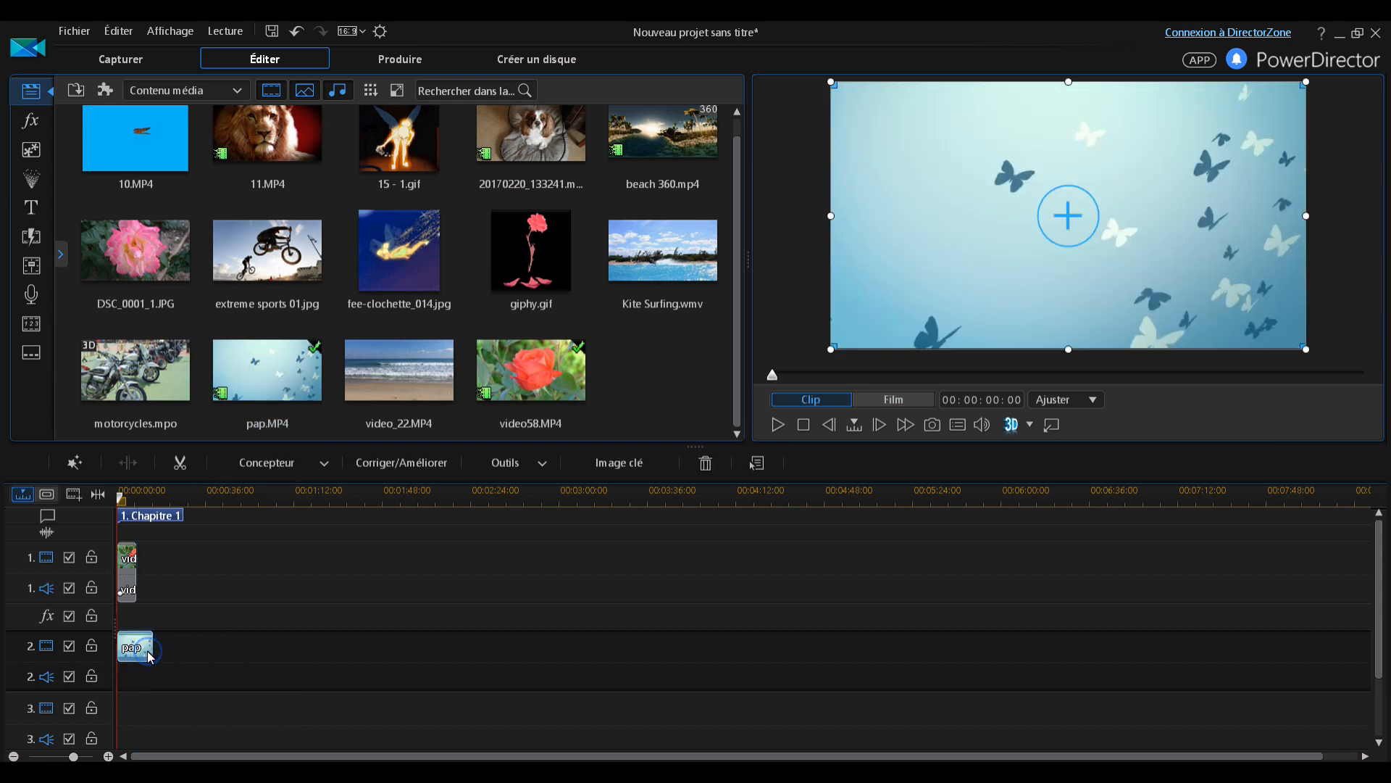
left_click_drag(153, 653, 138, 654)
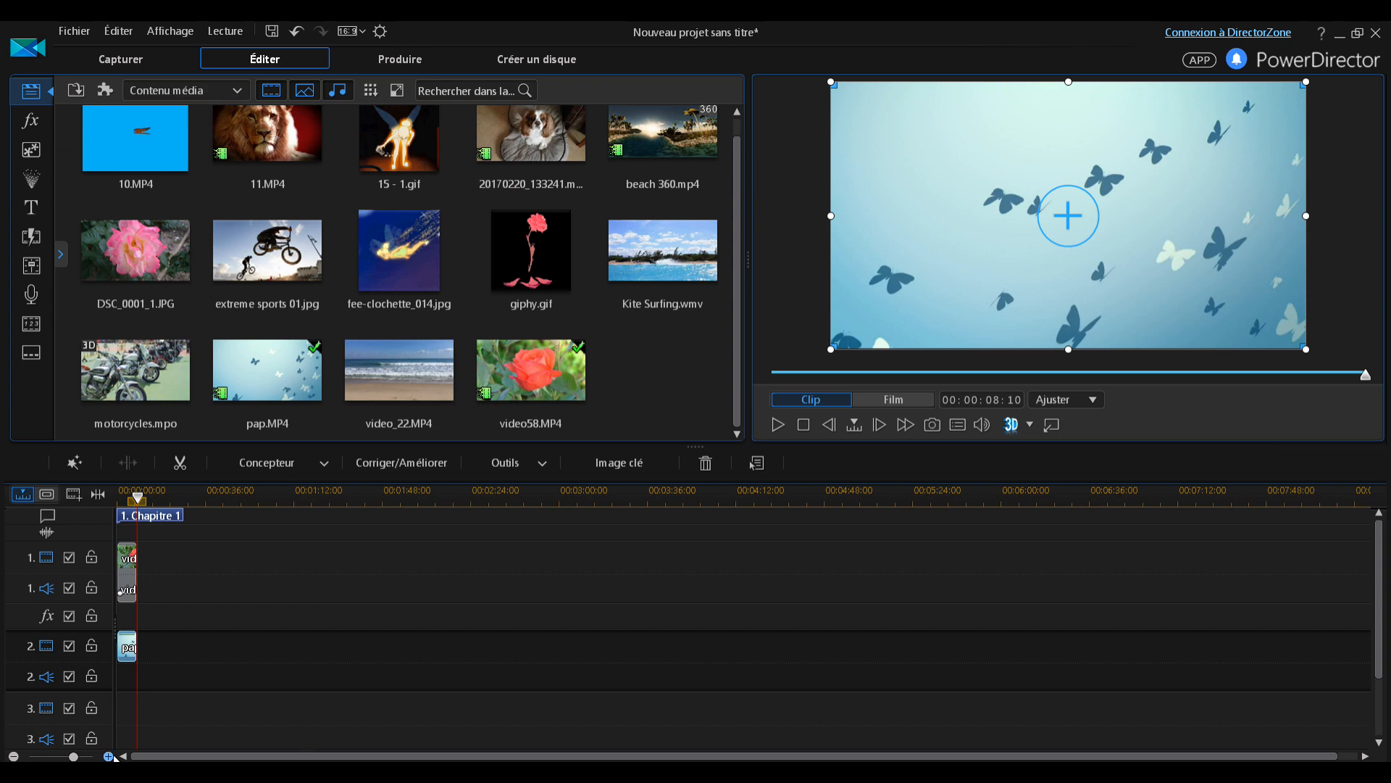
Step: Move the video58 clip on track 1 to about 00:01:12:00 and open its power tools settings (Outils puissants)
left_click_drag(127, 560, 301, 558)
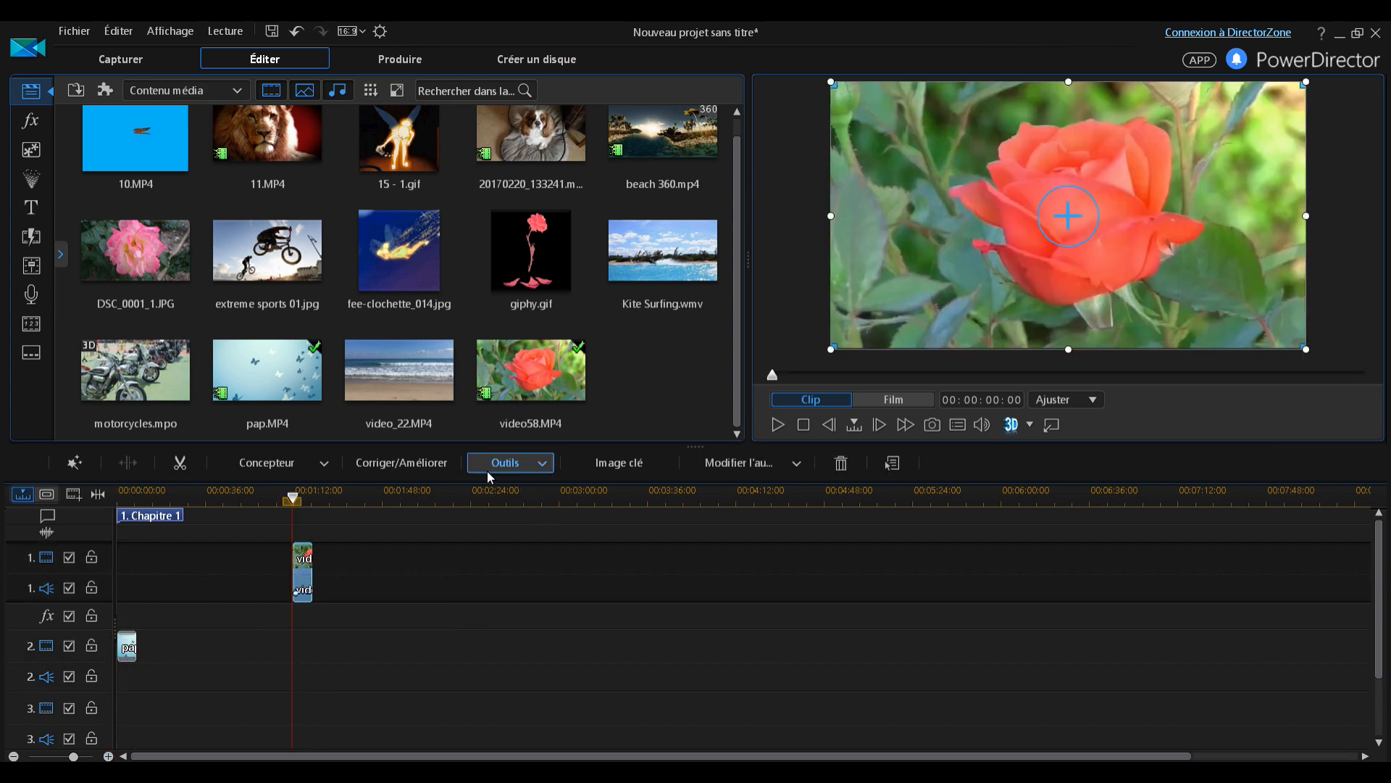
left_click(543, 465)
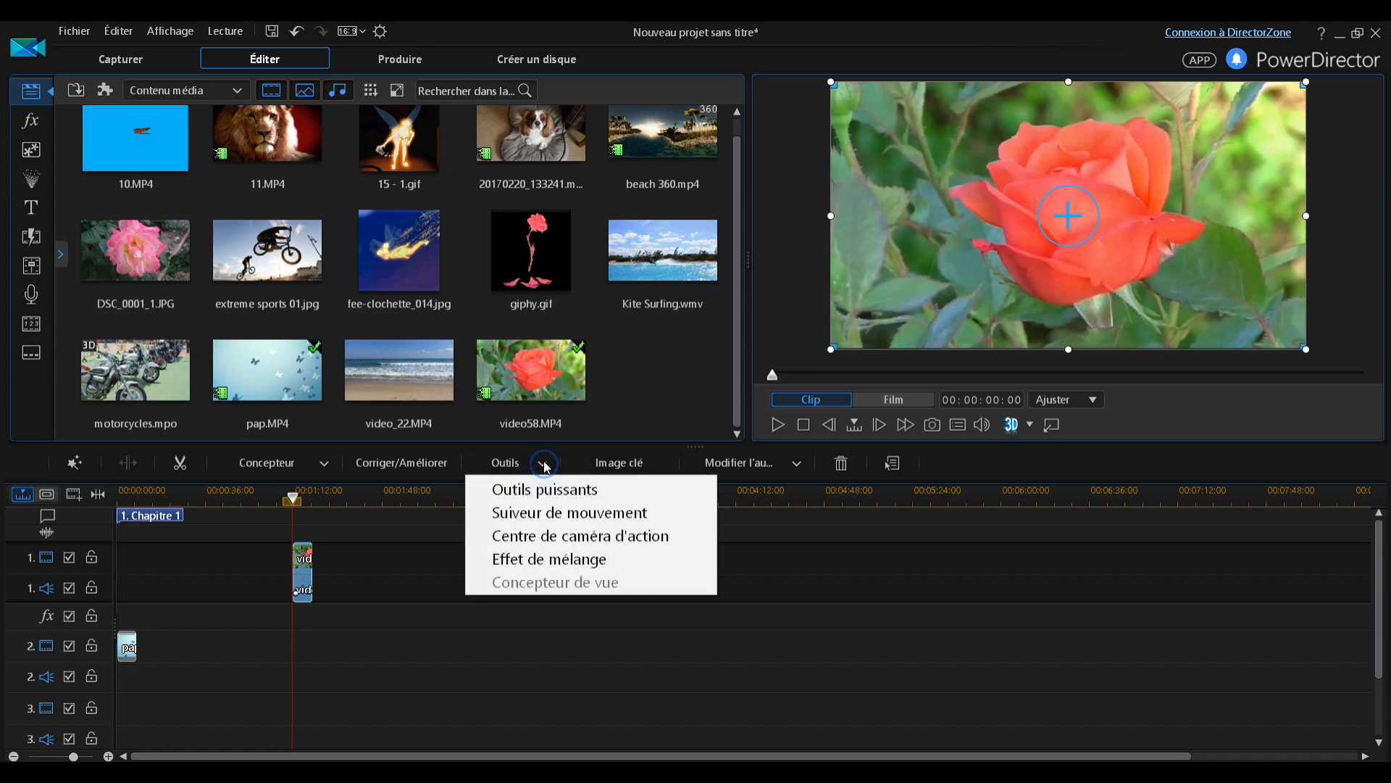
left_click(556, 492)
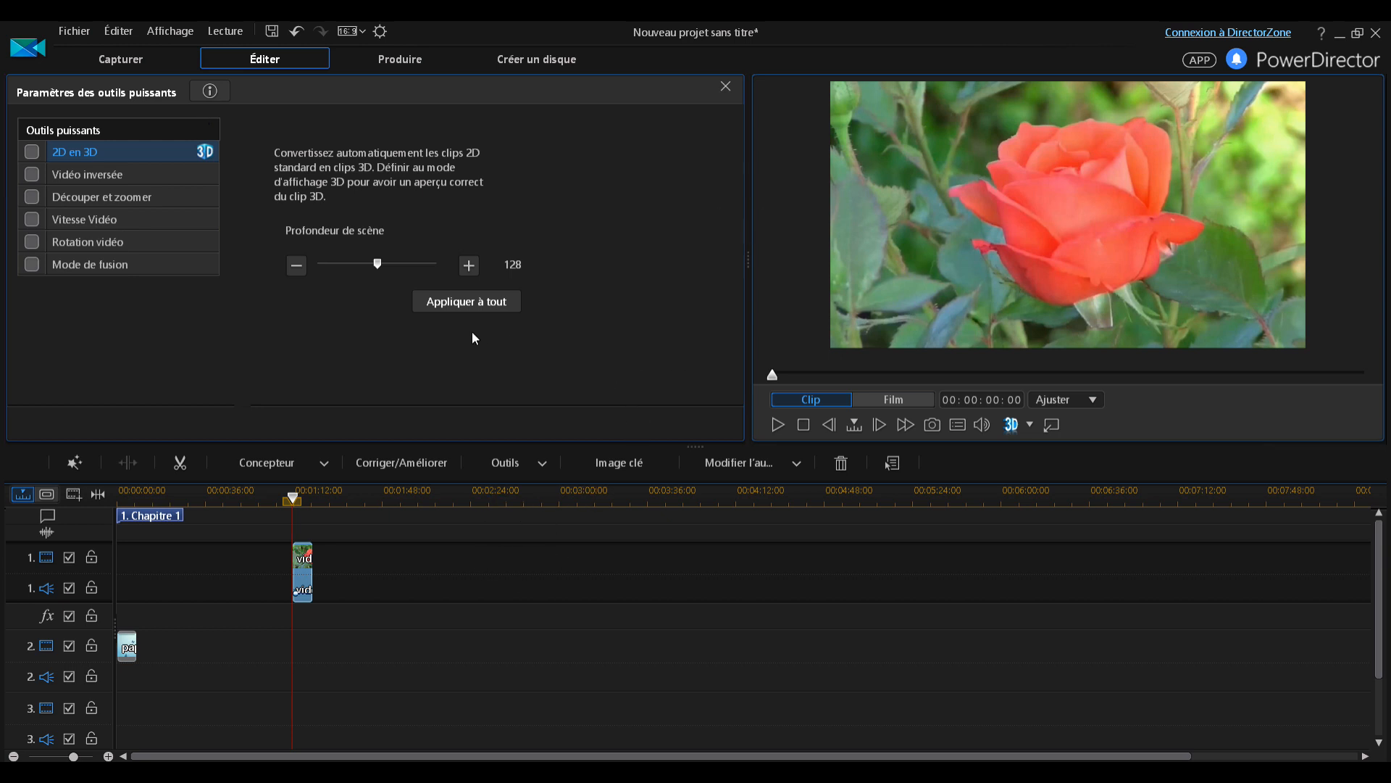
Step: Try the 2D en 3D and Vidéo inversée options on the video58 clip, switching each one off again
left_click(32, 155)
left_click(33, 152)
left_click(32, 175)
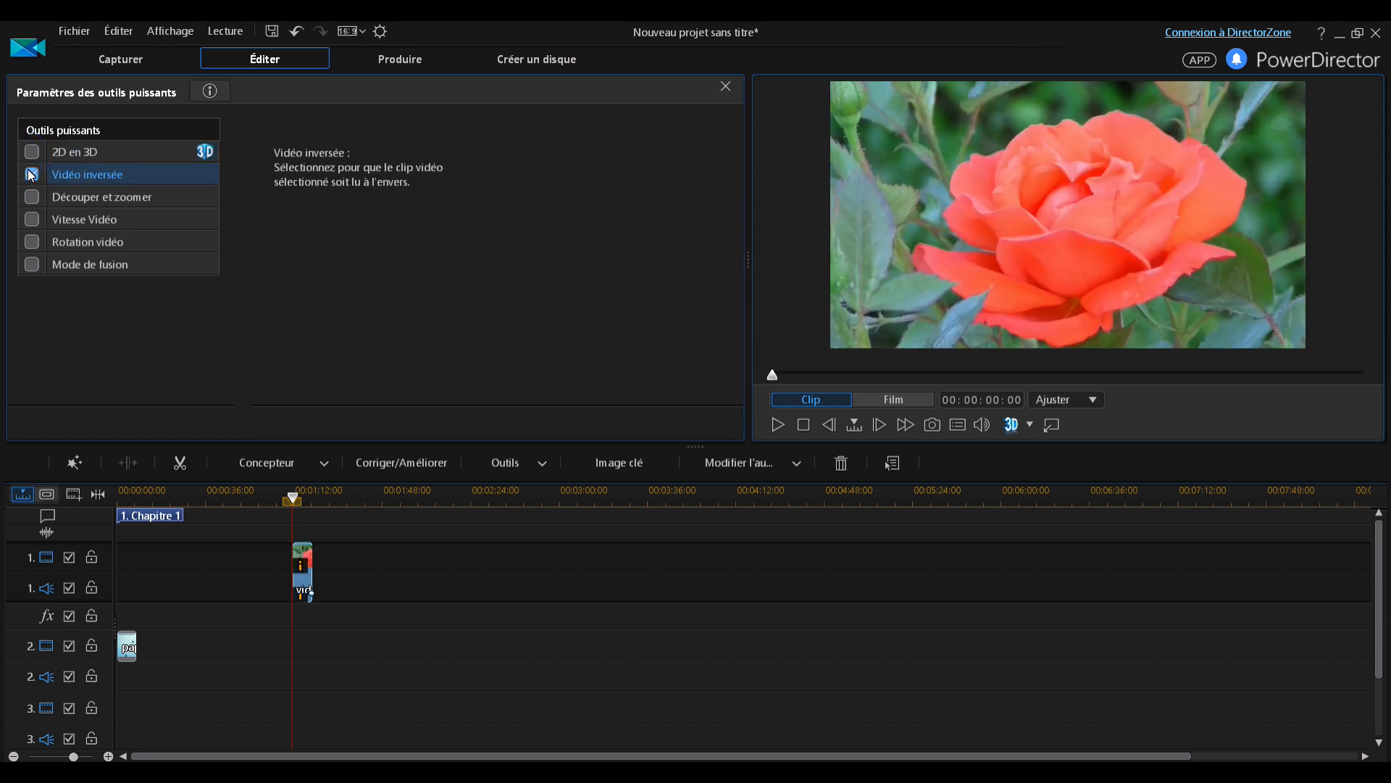
left_click(32, 174)
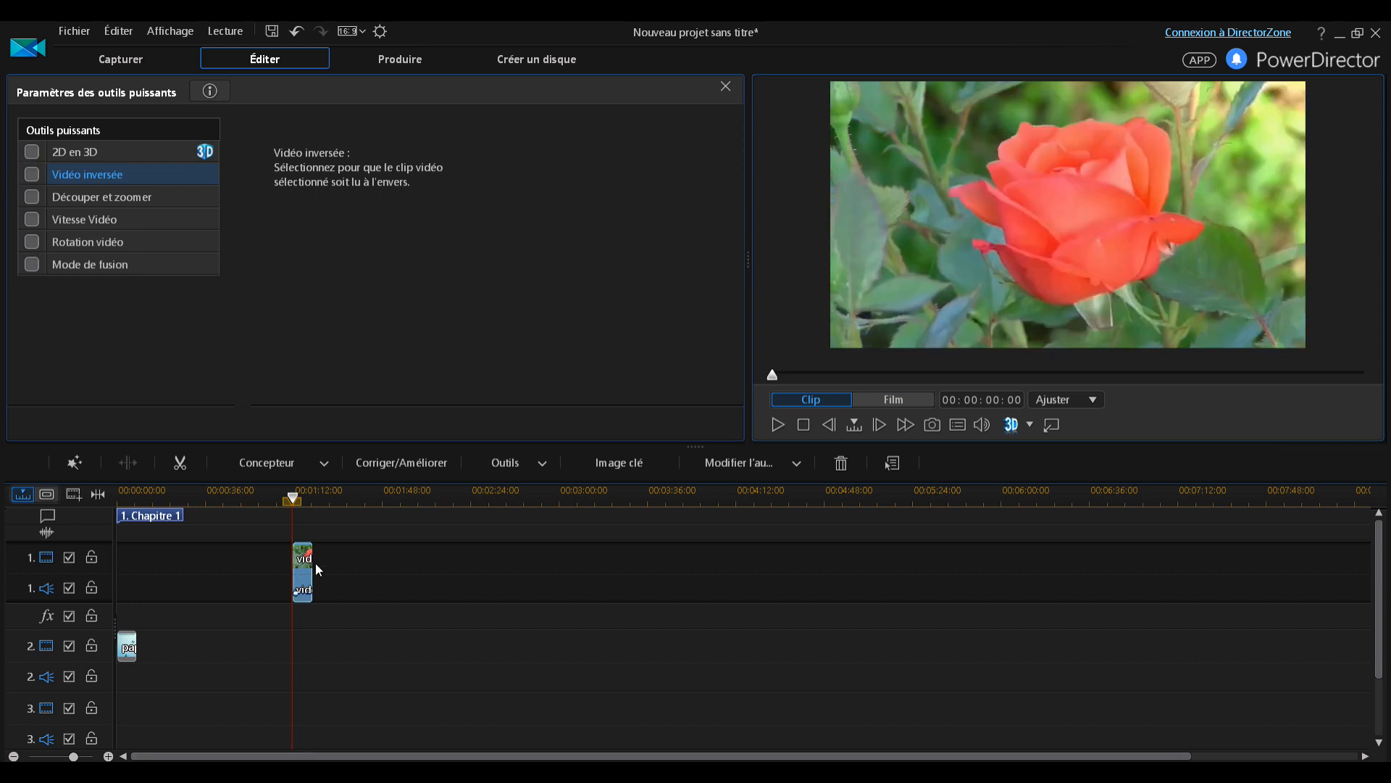
Step: Enable Découper et zoomer for the video58 clip, and try a smaller 16:9 crop around the rose before restoring the full frame
left_click(32, 202)
left_click(347, 210)
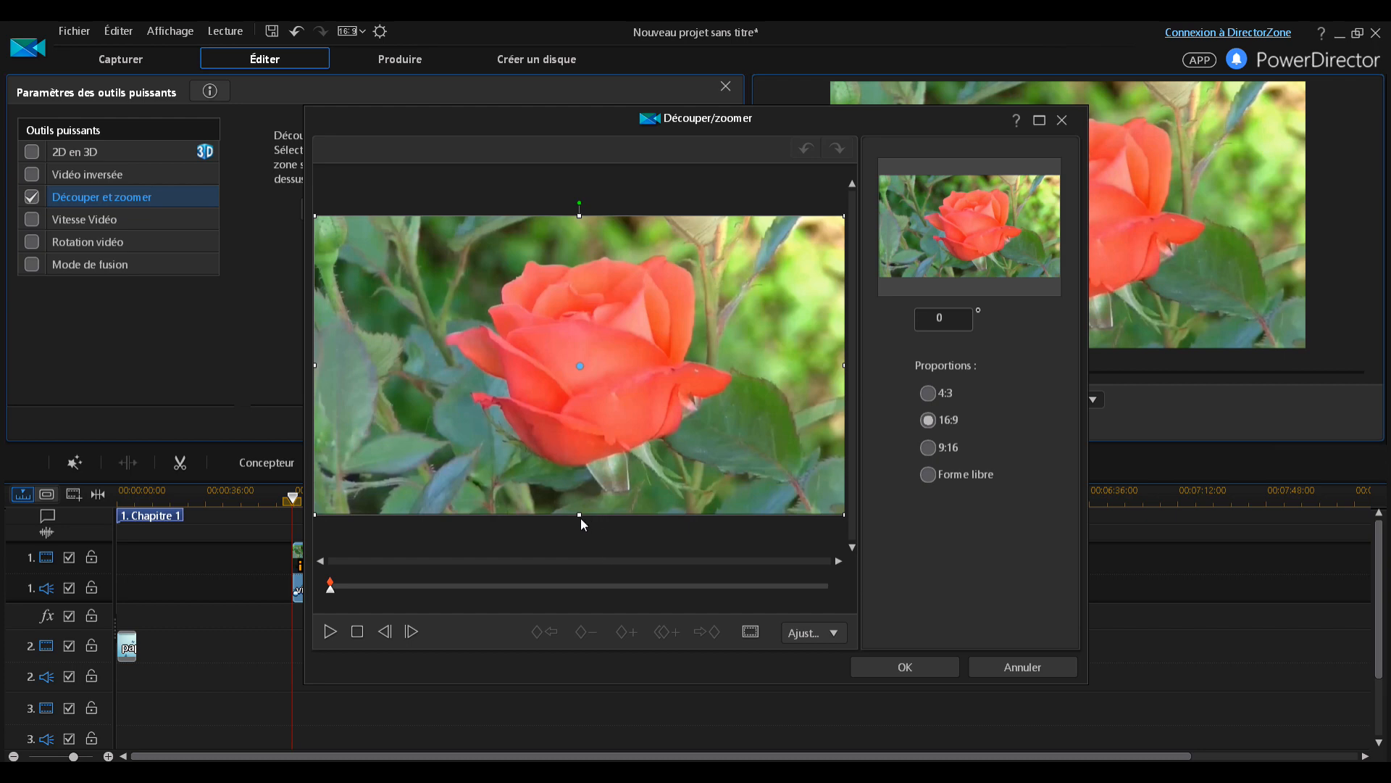
left_click_drag(581, 516, 594, 458)
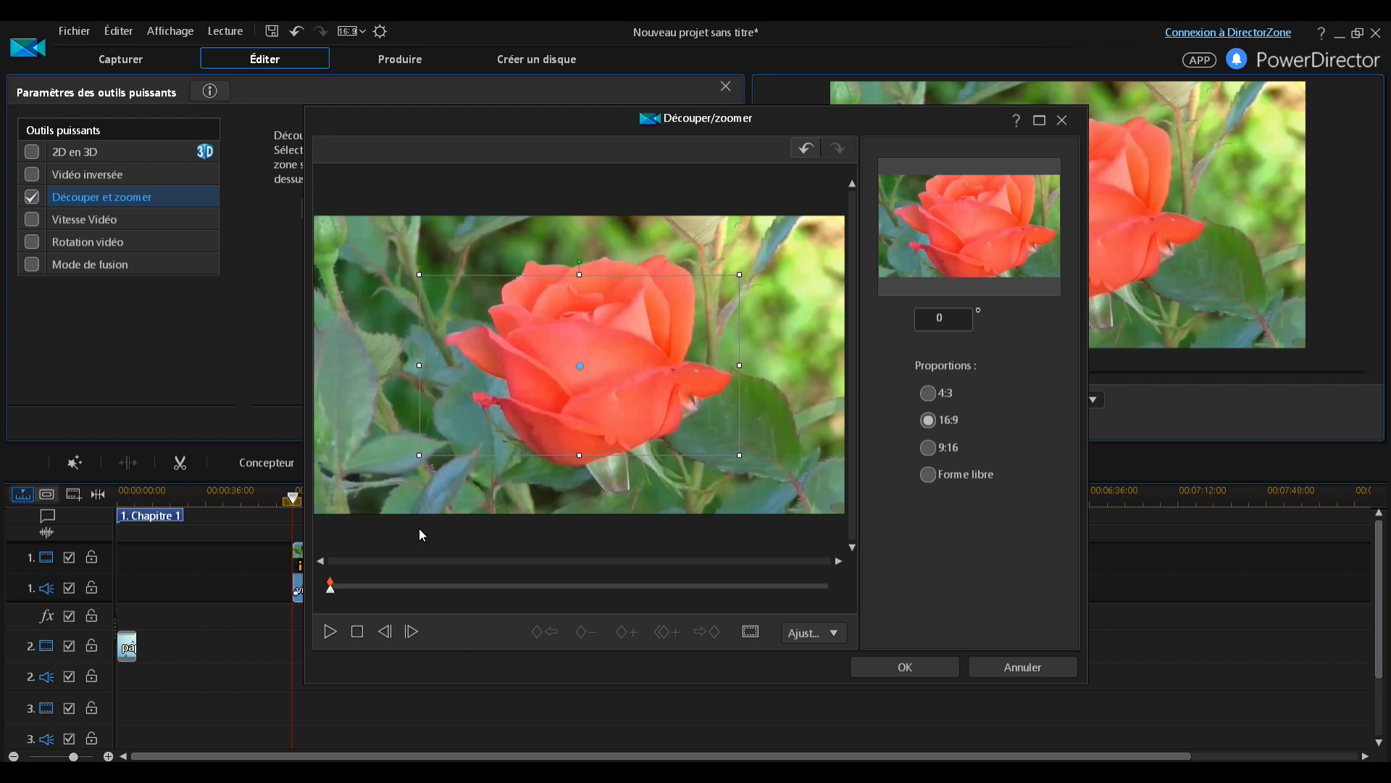
left_click_drag(581, 463, 579, 516)
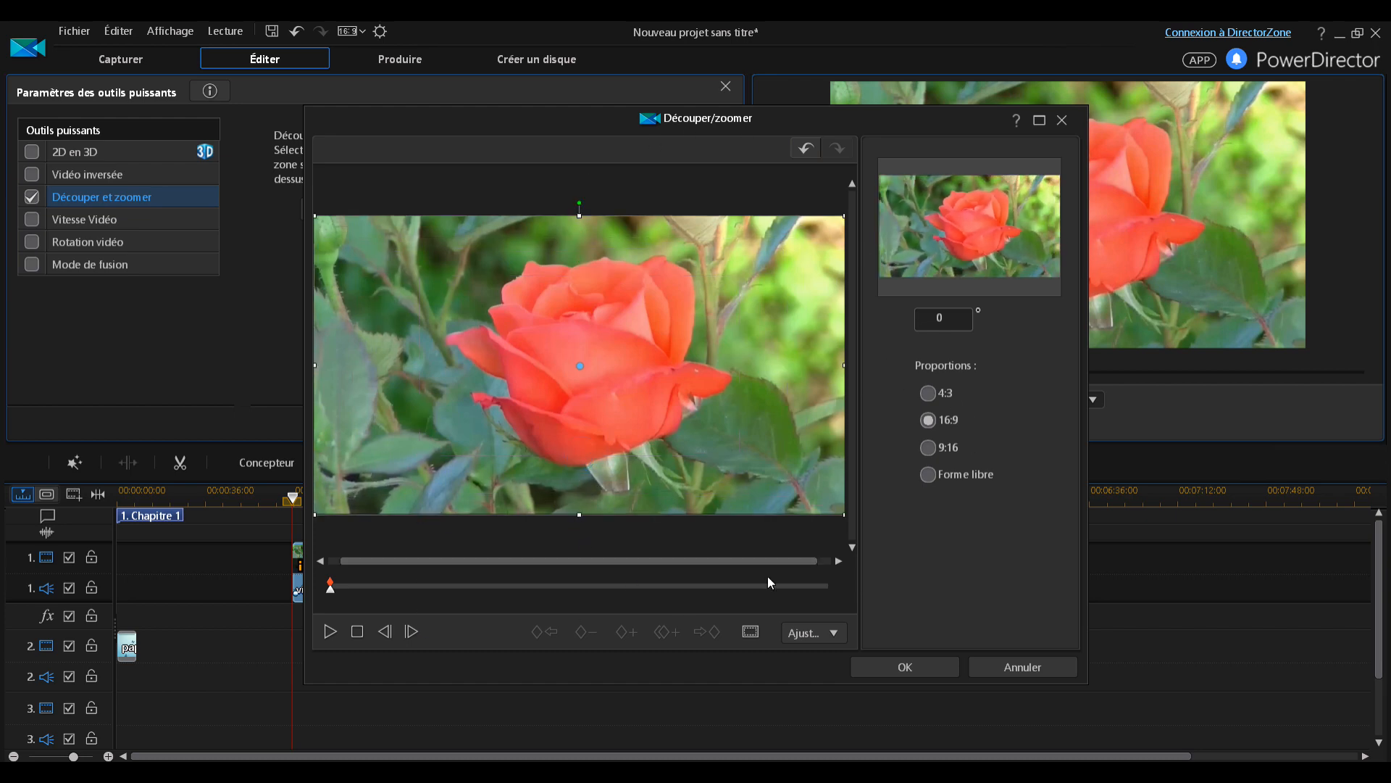
Step: Try a free-form crop (Forme libre) closely framing the rose, and discard the crop changes
left_click(930, 476)
left_click_drag(316, 367, 448, 378)
left_click_drag(580, 216, 580, 242)
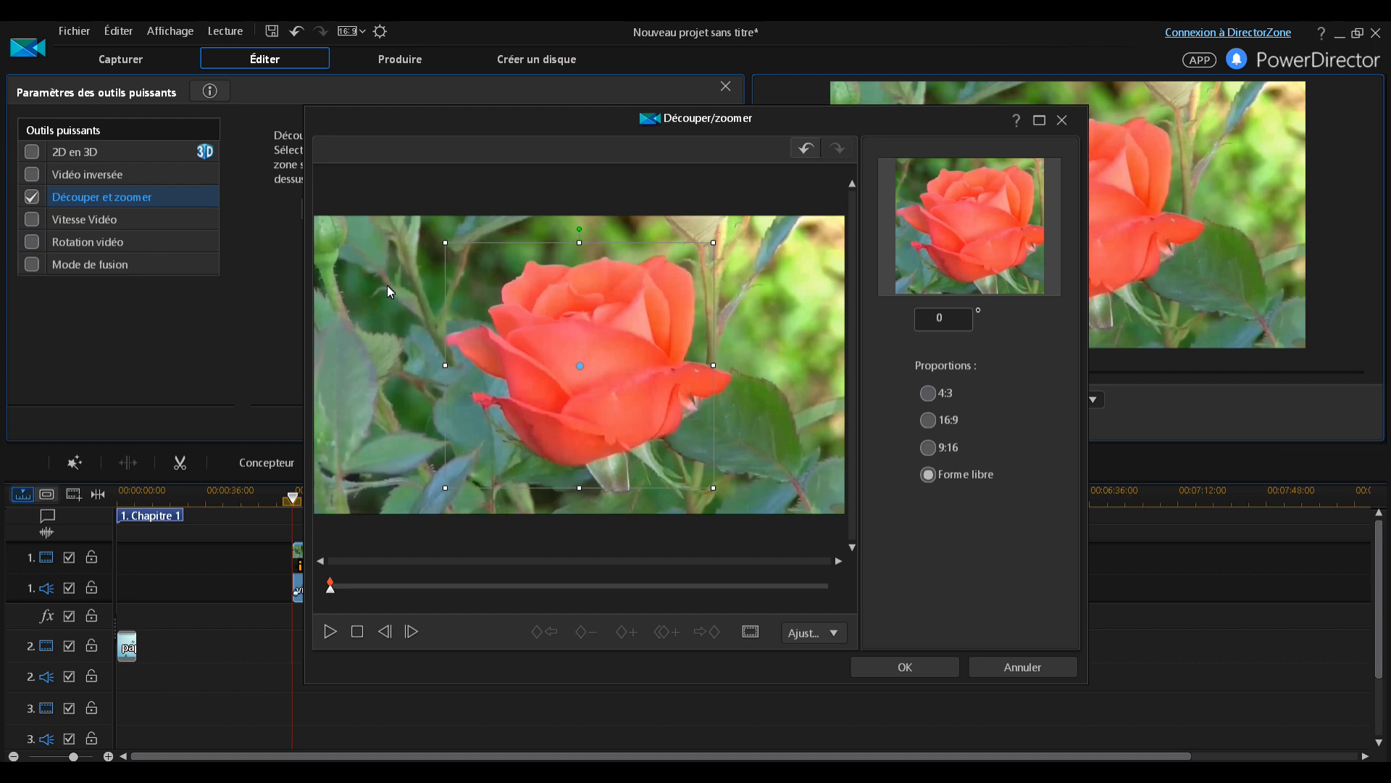
left_click(1023, 667)
left_click(750, 475)
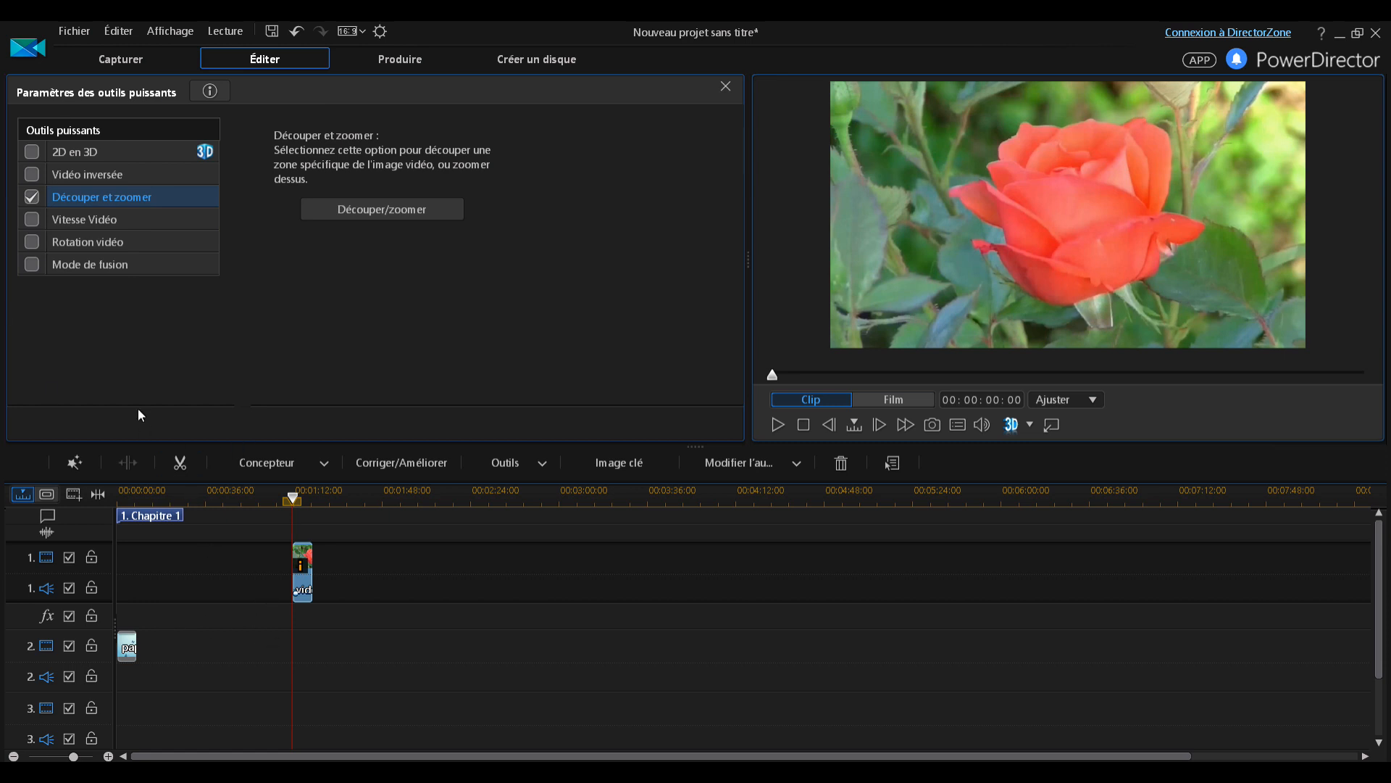
Step: Move the pap clip on track 2 clear of the video58 clip, enable Vitesse Vidéo for it and open its speed settings
left_click_drag(126, 648, 441, 650)
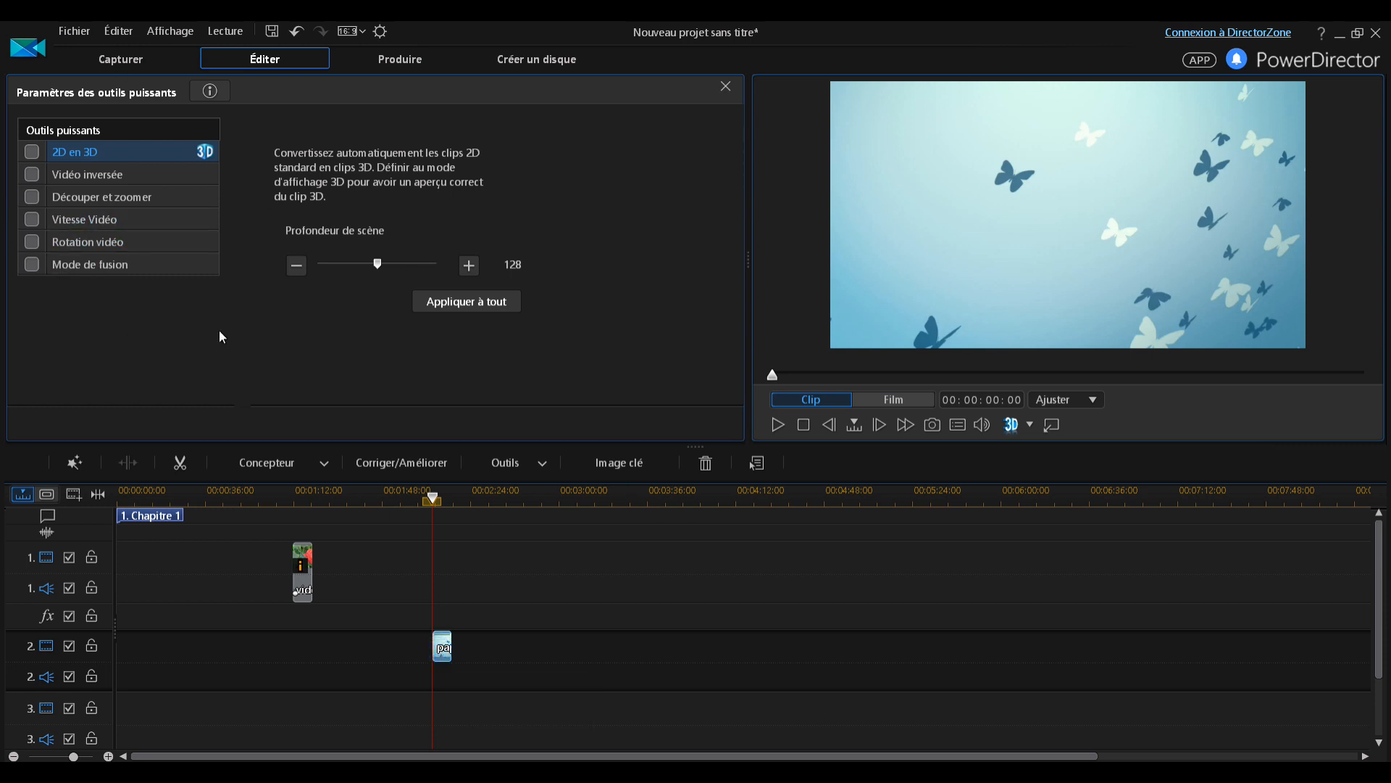
left_click(33, 218)
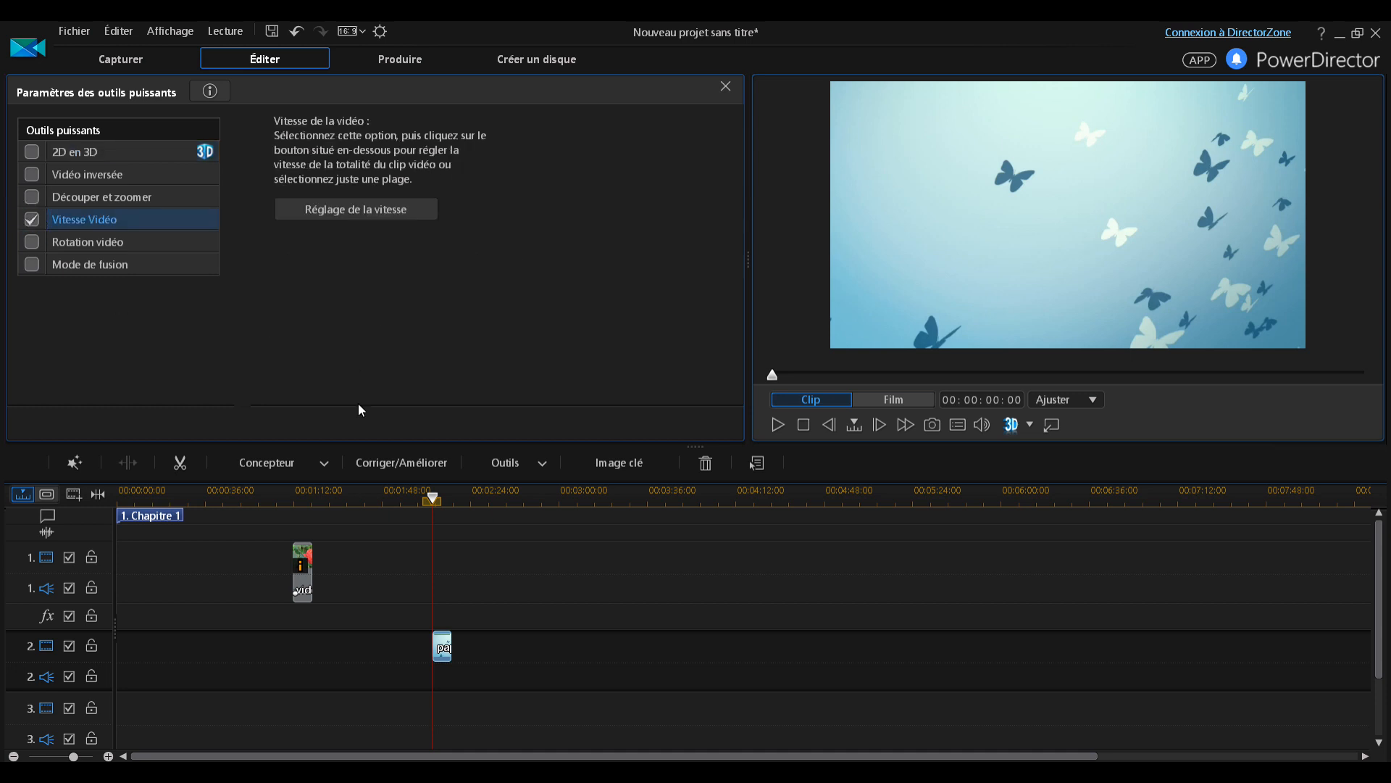
left_click(351, 211)
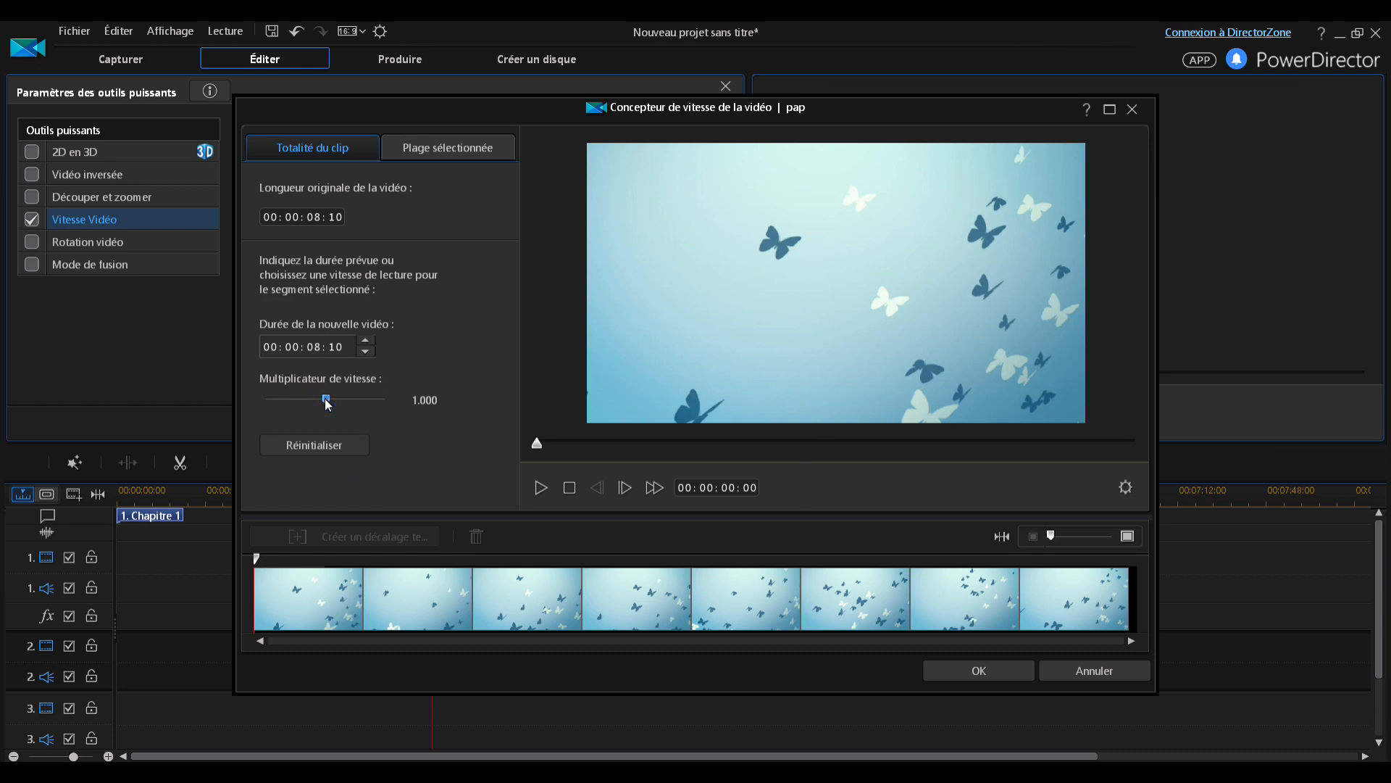
Step: Try a faster speed and a slower 0.380 speed multiplier on the whole pap clip, previewing each, and discard the speed changes
left_click_drag(329, 399, 346, 398)
left_click_drag(354, 398, 353, 398)
left_click(541, 488)
left_click_drag(354, 404, 288, 407)
left_click(541, 487)
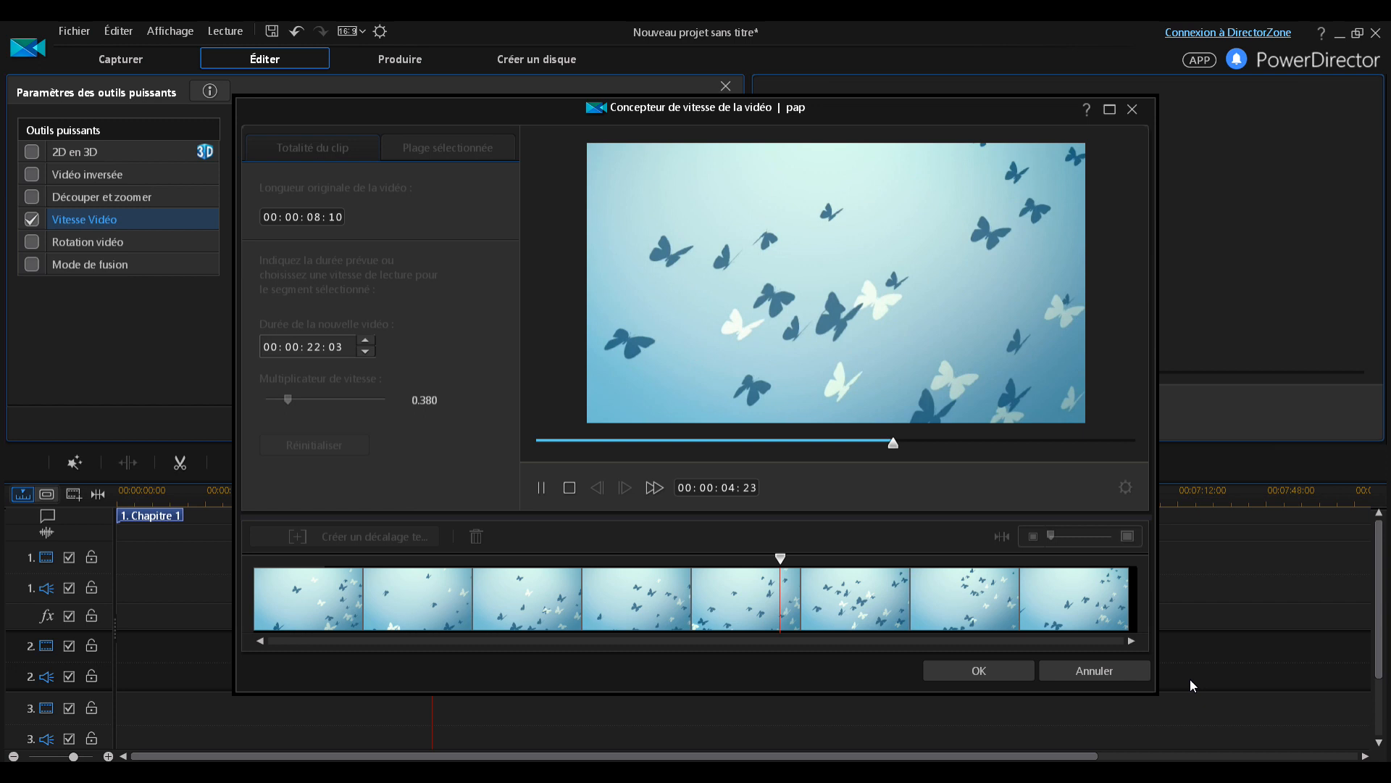
left_click(1103, 671)
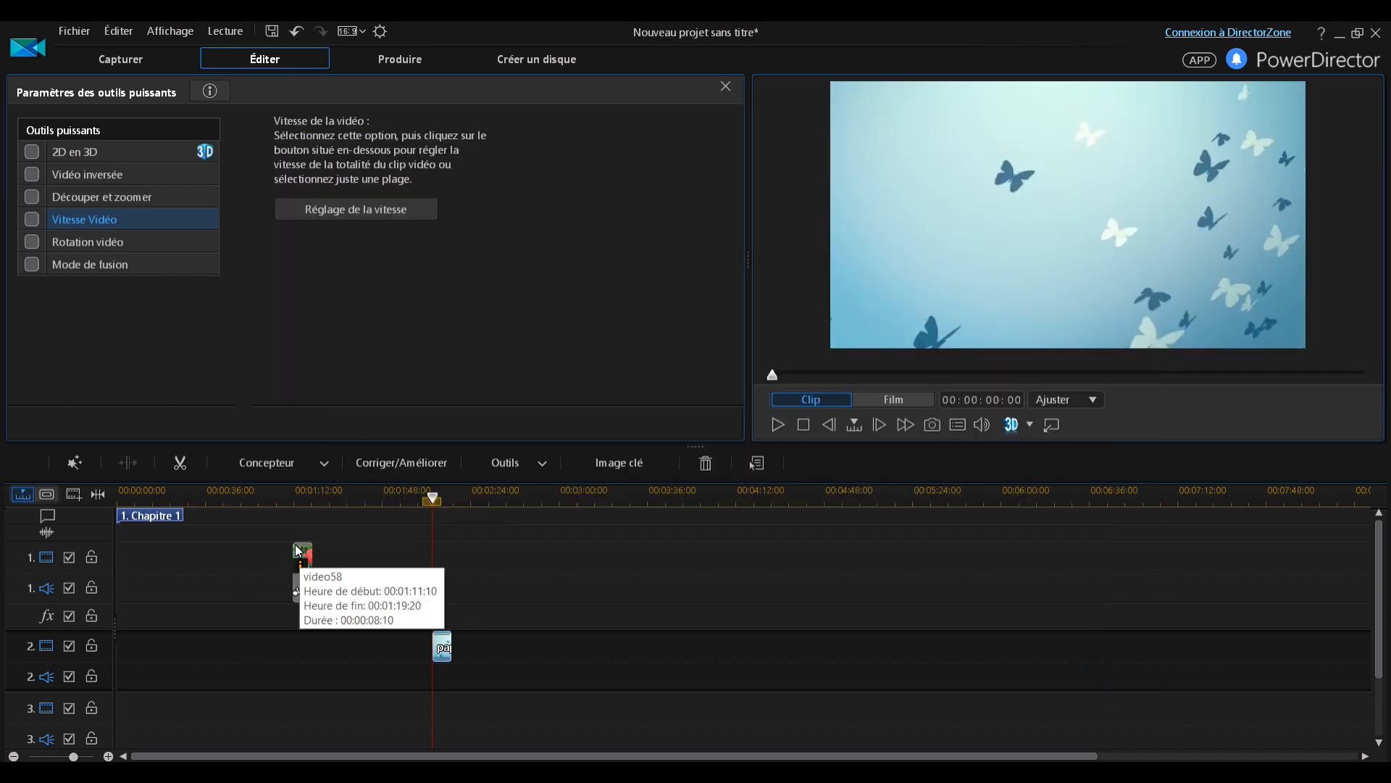
Step: Move the video58 and pap clips back to the start of the timeline on their own tracks, and select video58
left_click_drag(302, 564, 113, 564)
left_click_drag(442, 654, 126, 664)
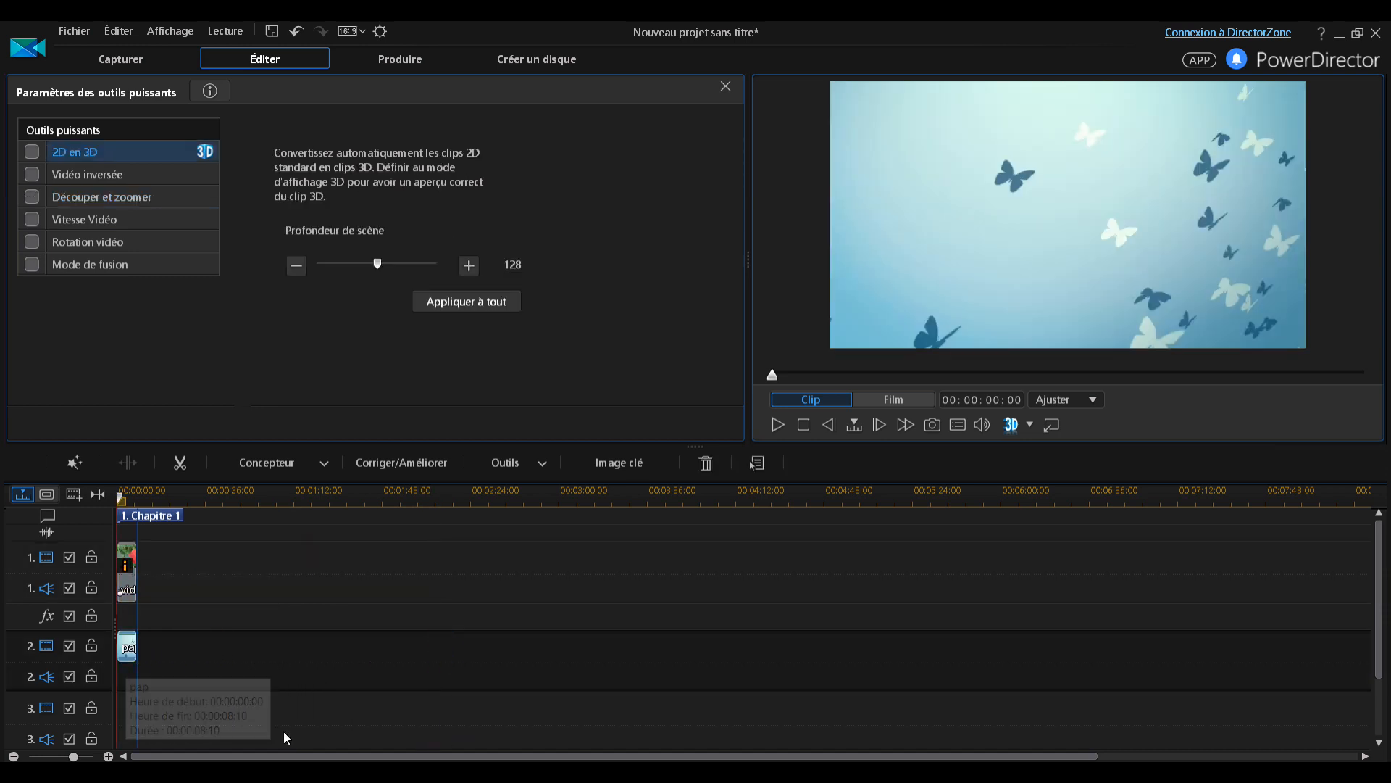
left_click(120, 589)
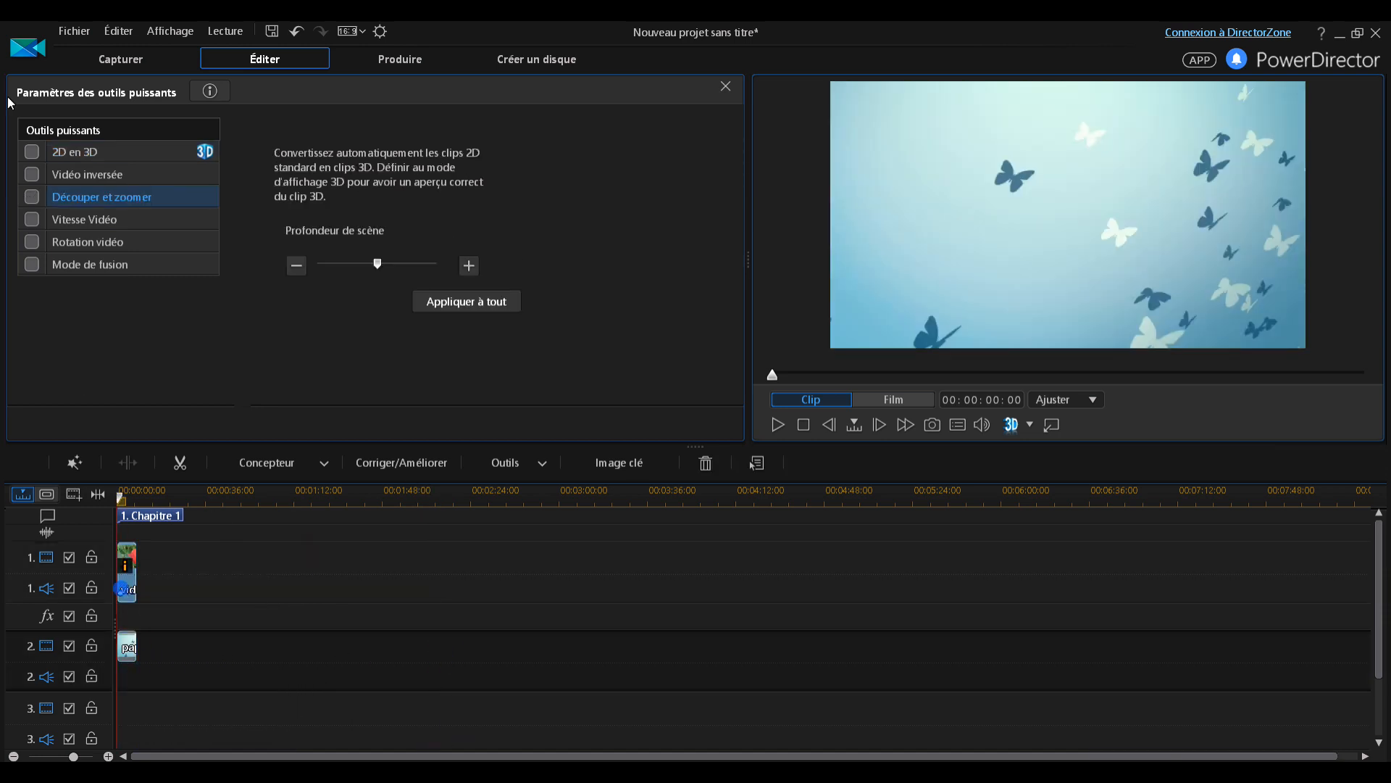
Step: Enable Rotation vidéo for the video58 clip, try a 180° rotation, return it to 0° and deselect the clip
left_click(32, 242)
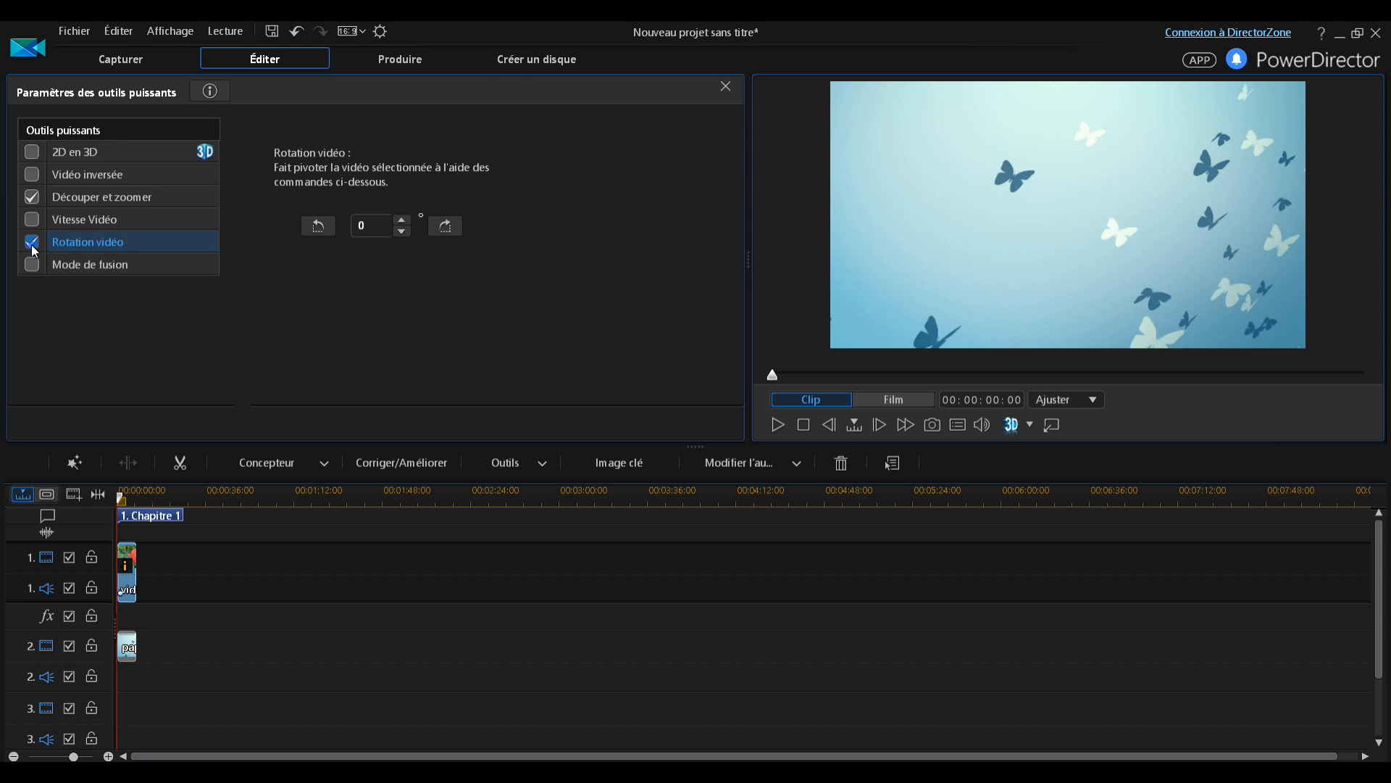
left_click(322, 225)
left_click(317, 226)
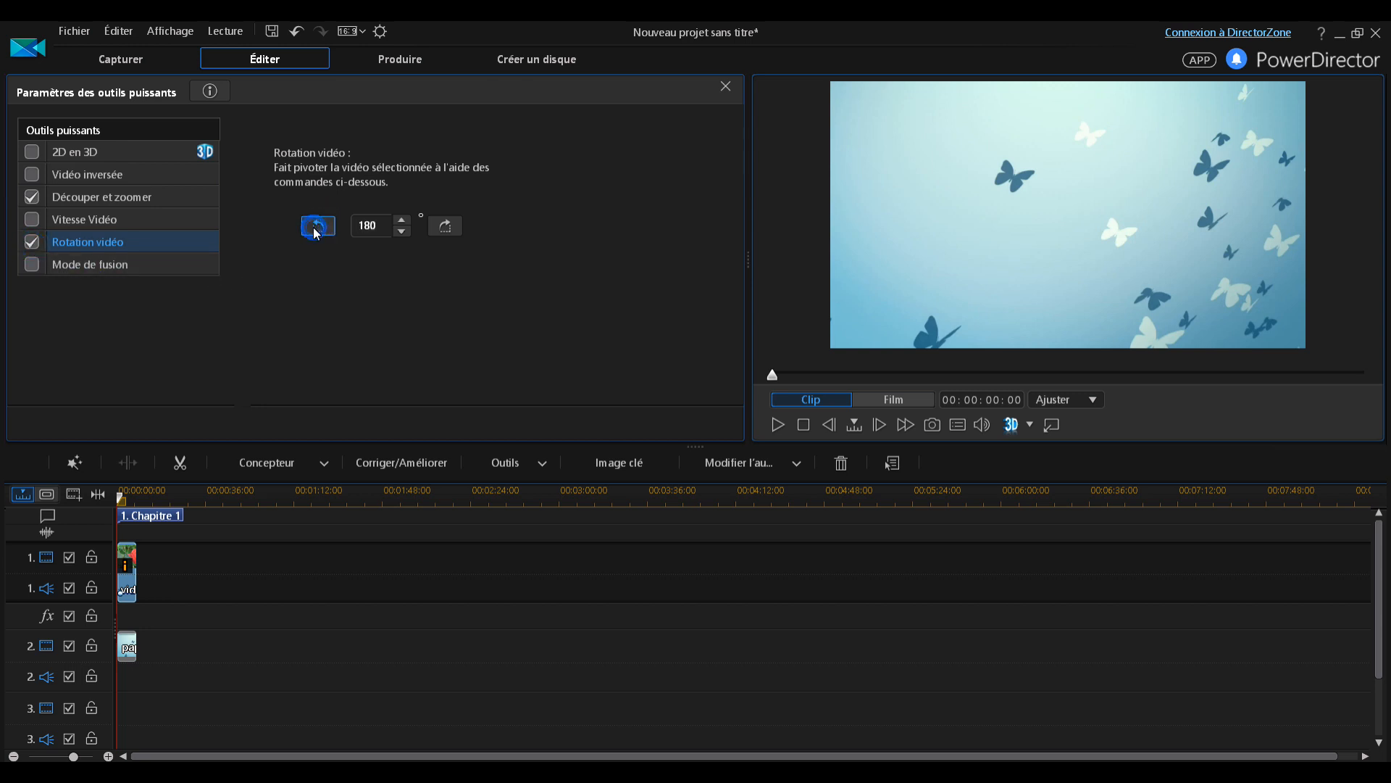
left_click(446, 226)
left_click(447, 226)
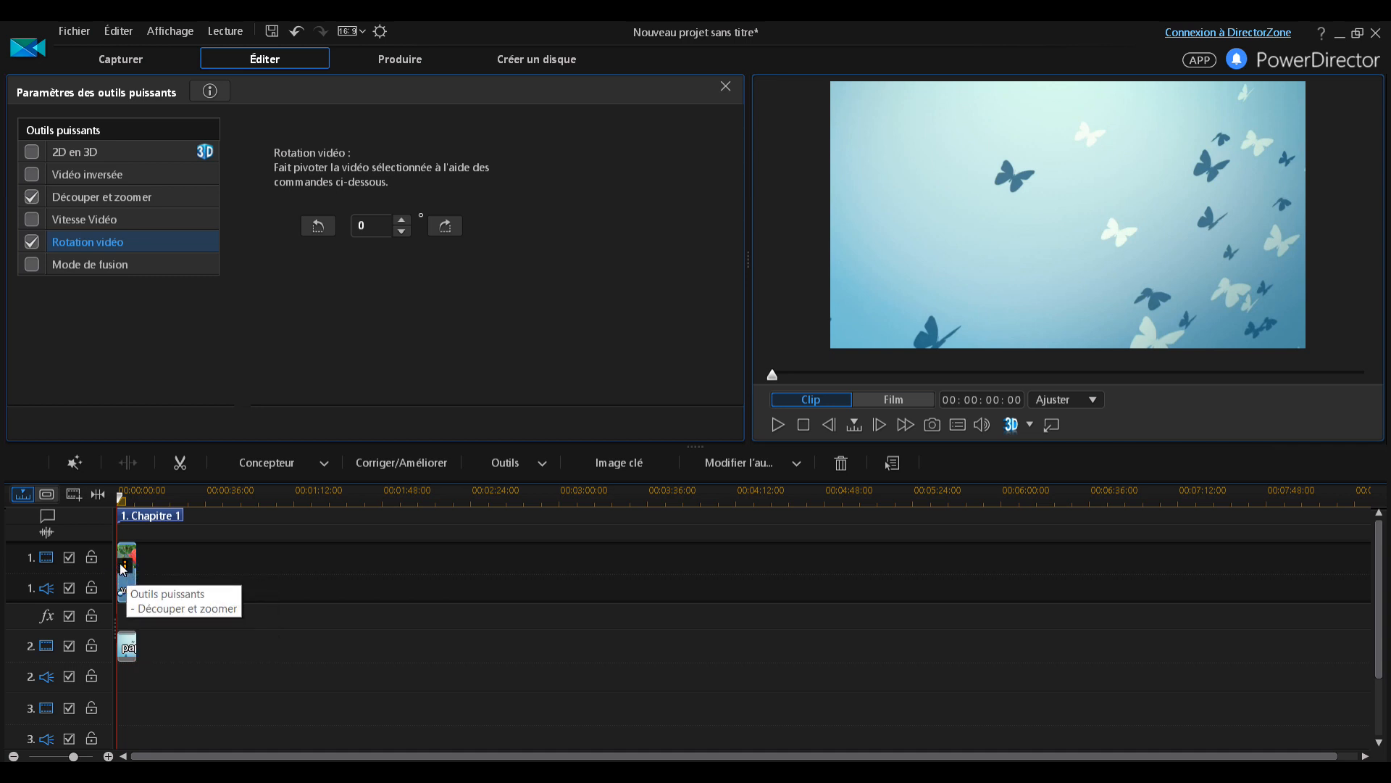
left_click(171, 660)
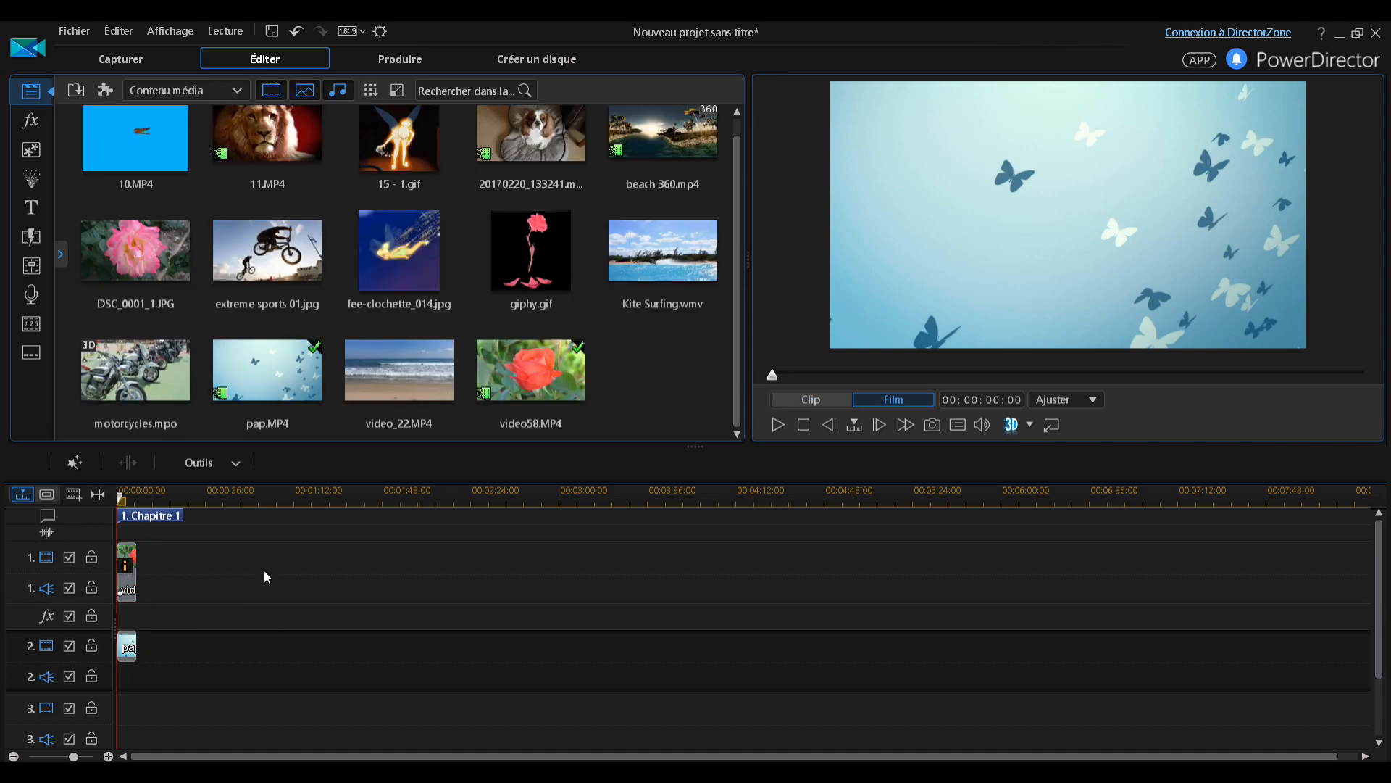
left_click(126, 572)
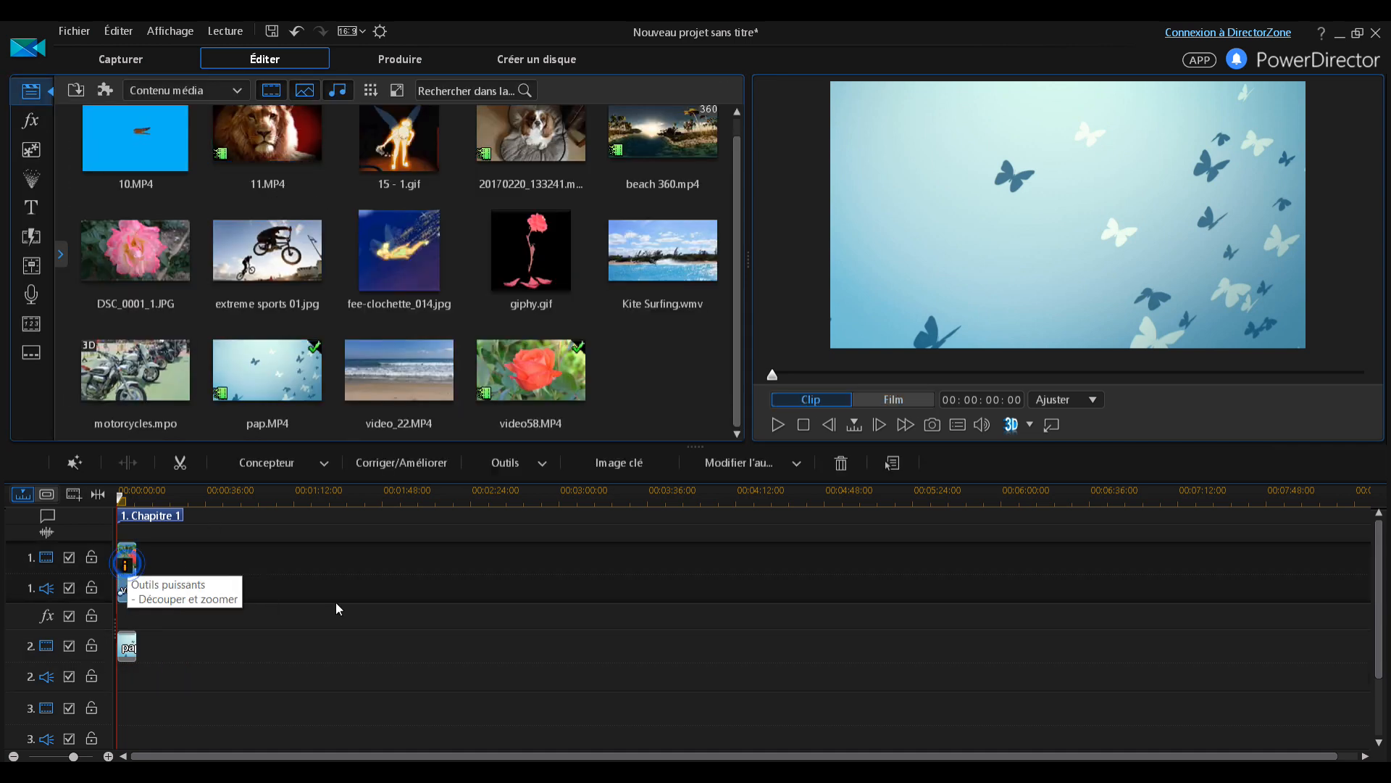
left_click(539, 464)
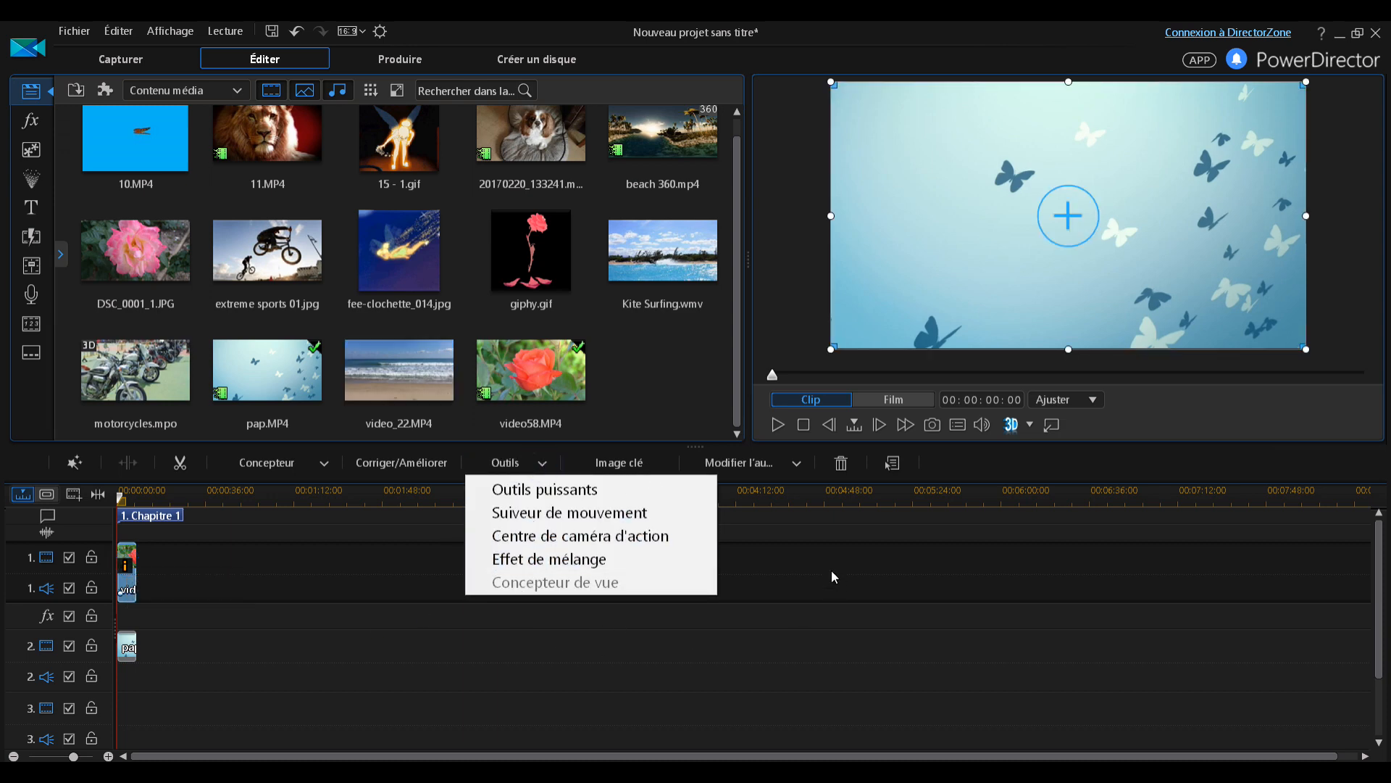
left_click(547, 493)
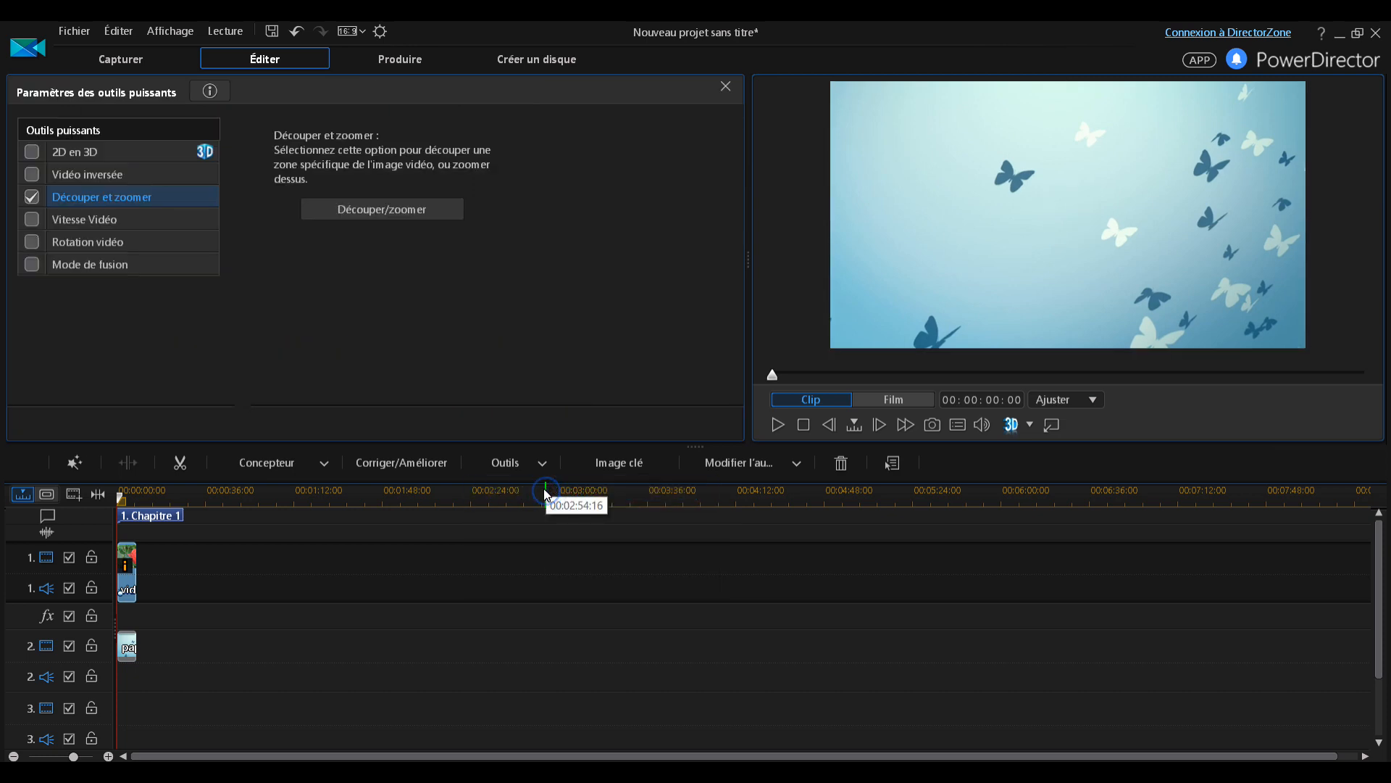
left_click(30, 245)
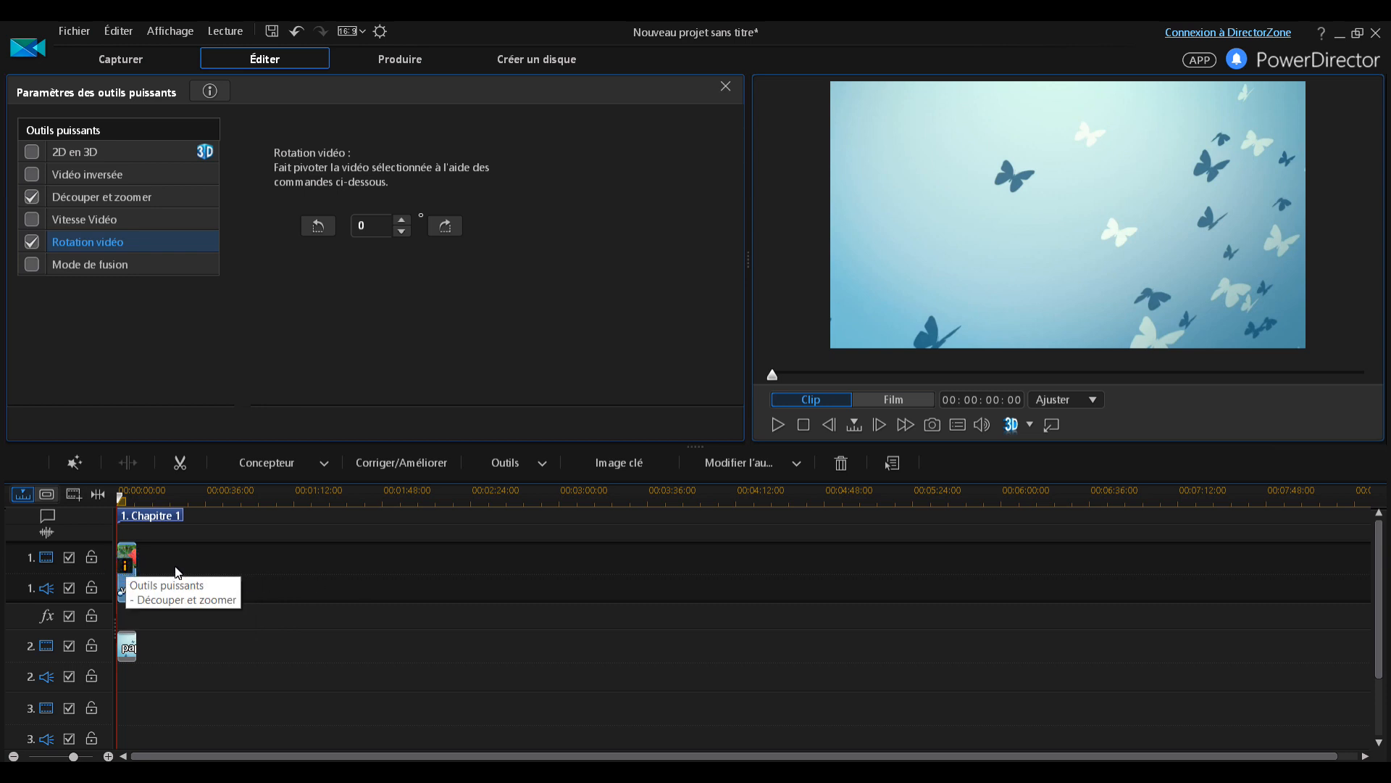
double_click(131, 564)
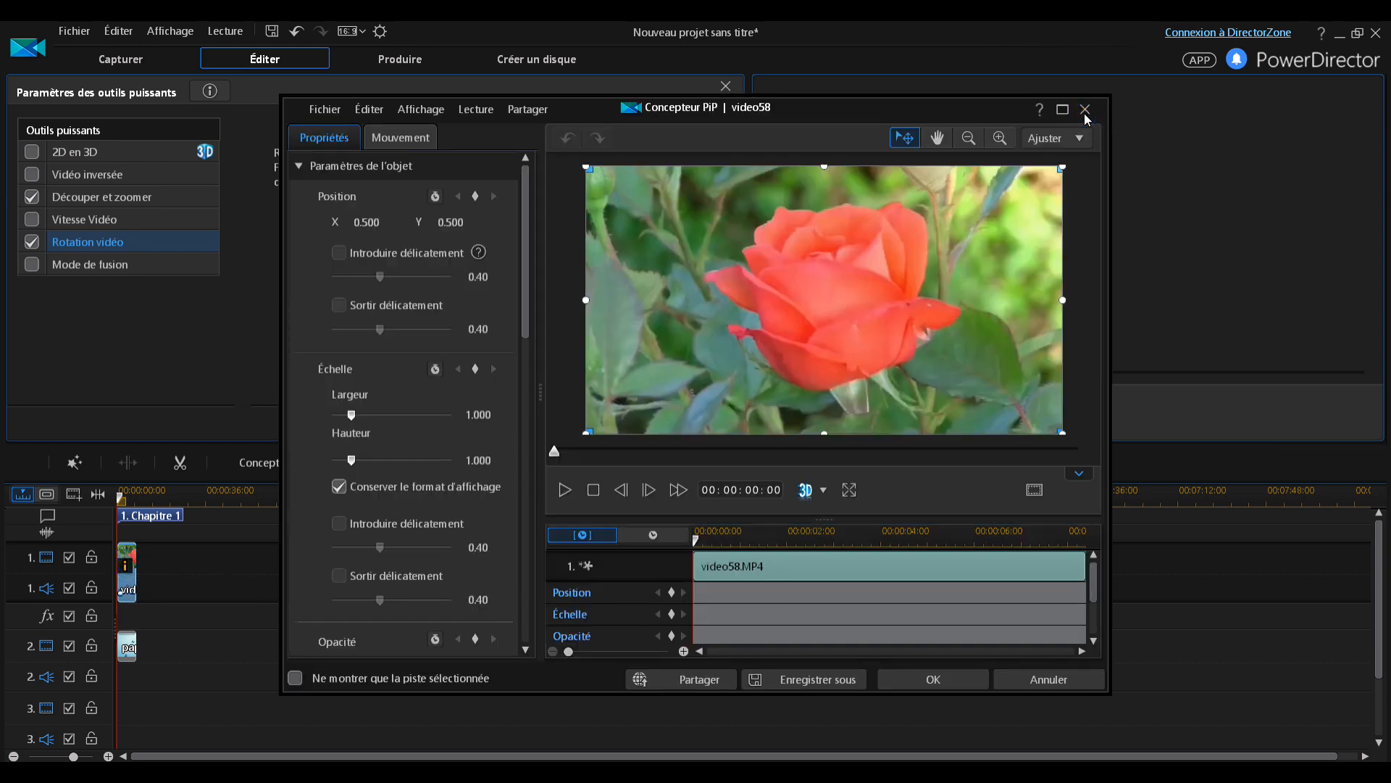
left_click(942, 680)
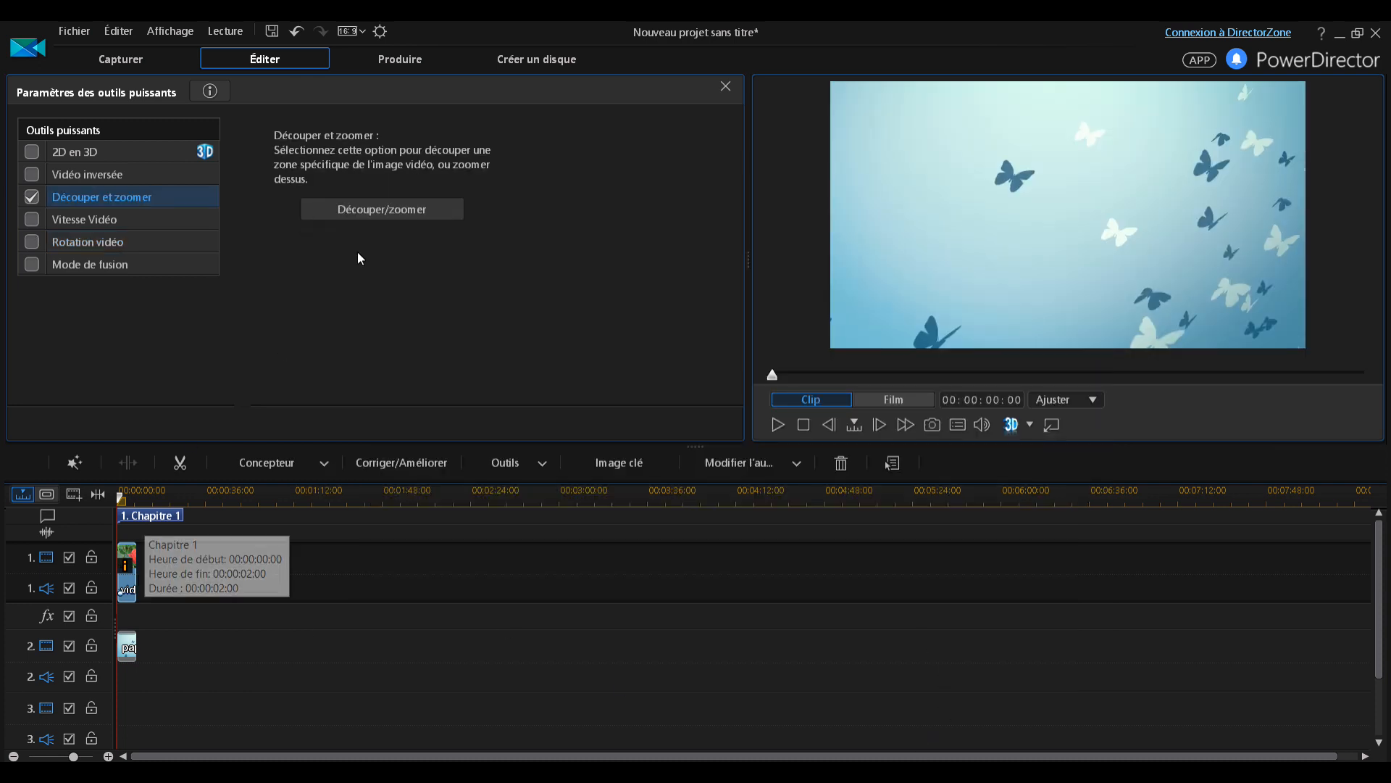
left_click(727, 86)
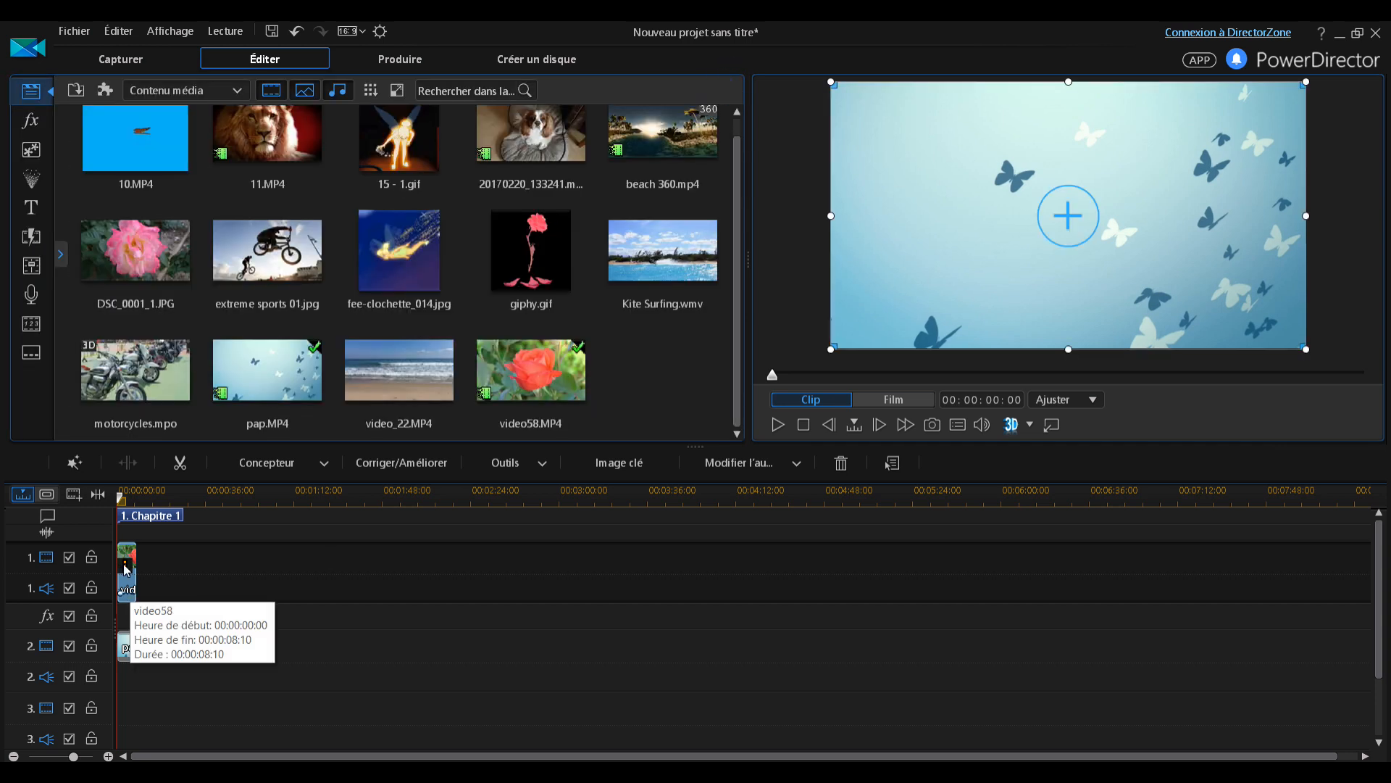
Step: Move the video58 clip on track 1 to 00:01:45:00 and open its power tools settings (Outils puissants)
left_click_drag(127, 569, 390, 598)
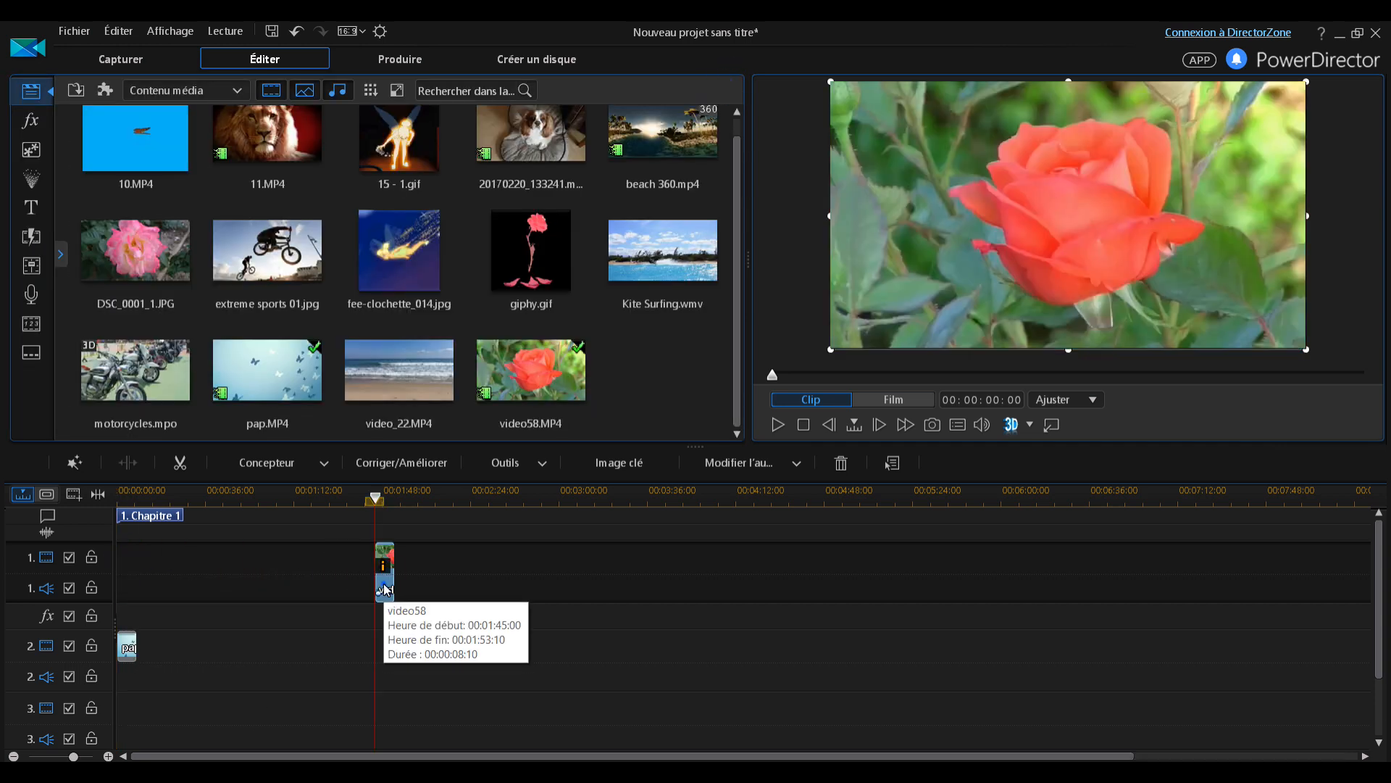
left_click(542, 464)
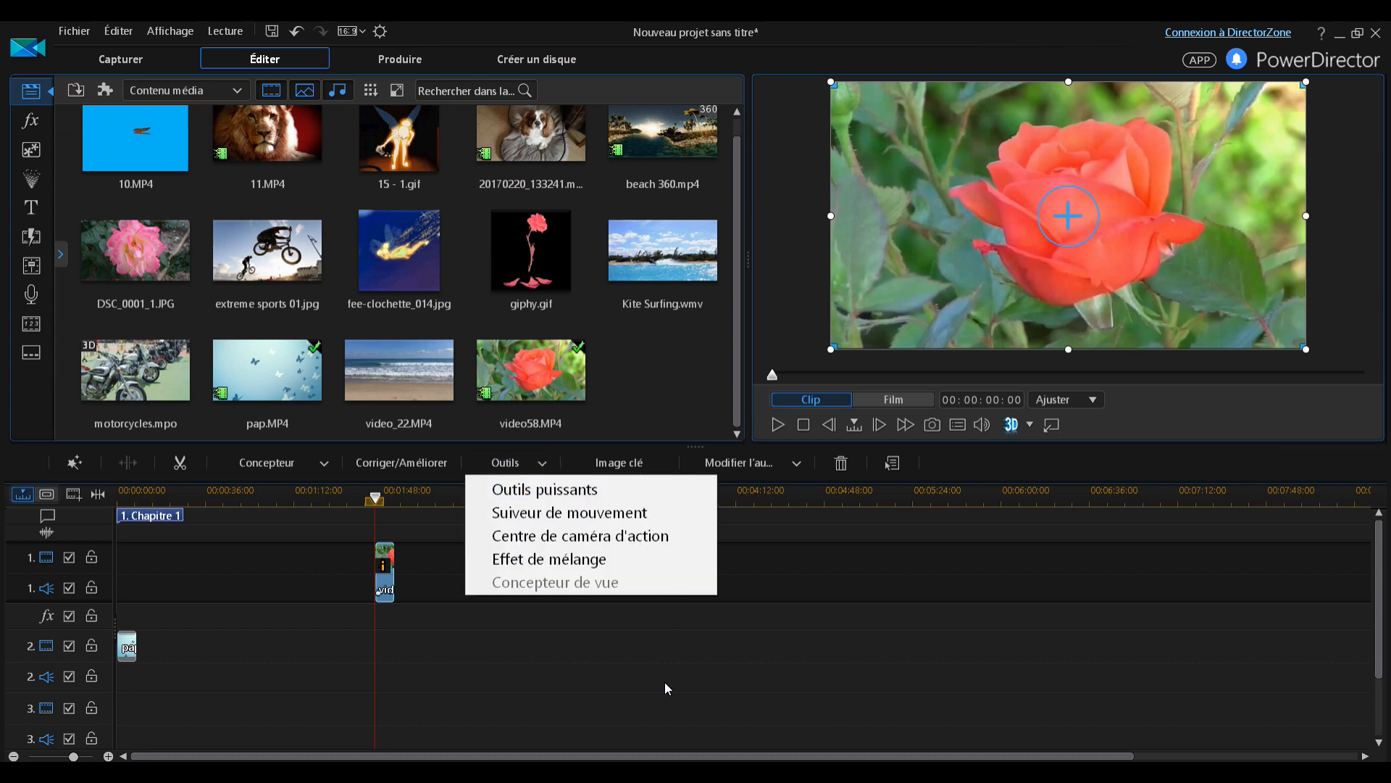
left_click(558, 493)
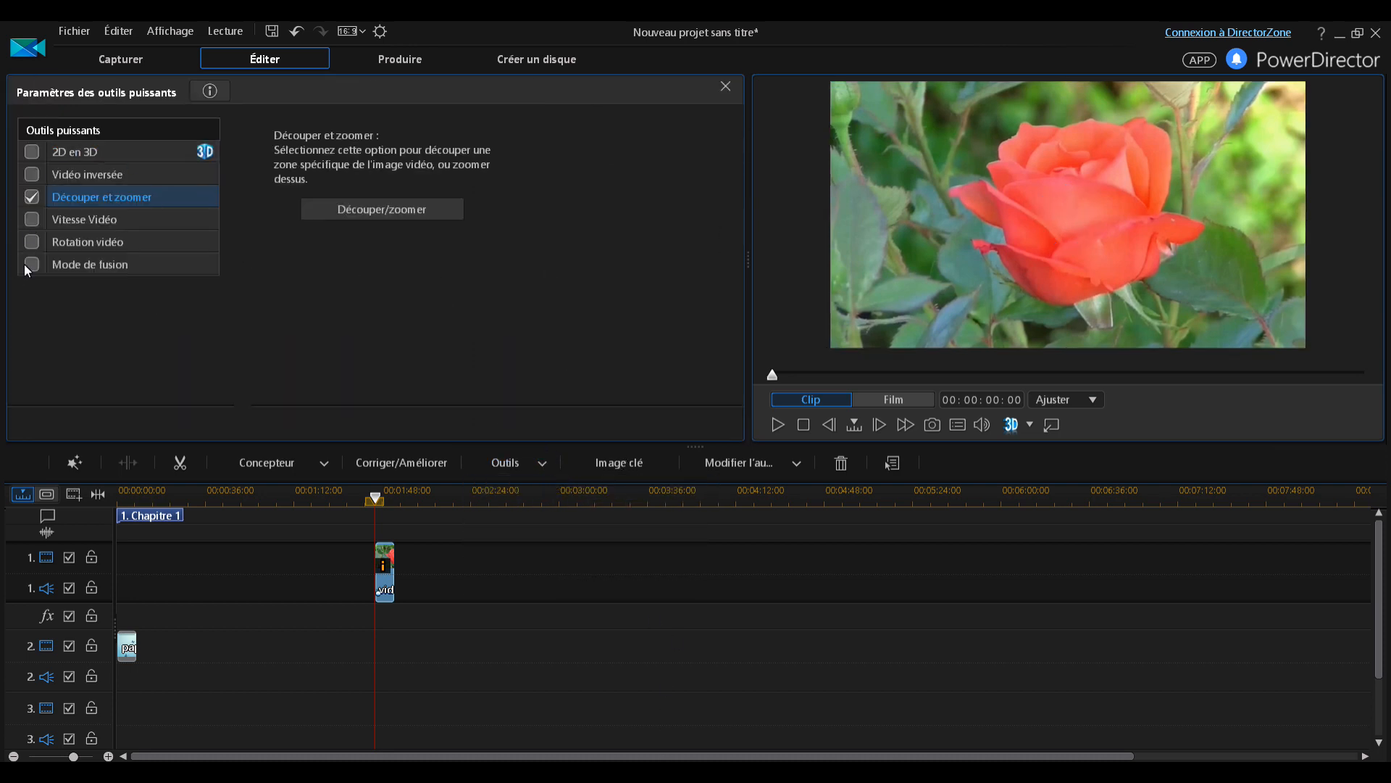
Step: Enable Rotation vidéo for the video58 clip, try a 270° rotation, return it to 0° and close the power tools settings
left_click(30, 242)
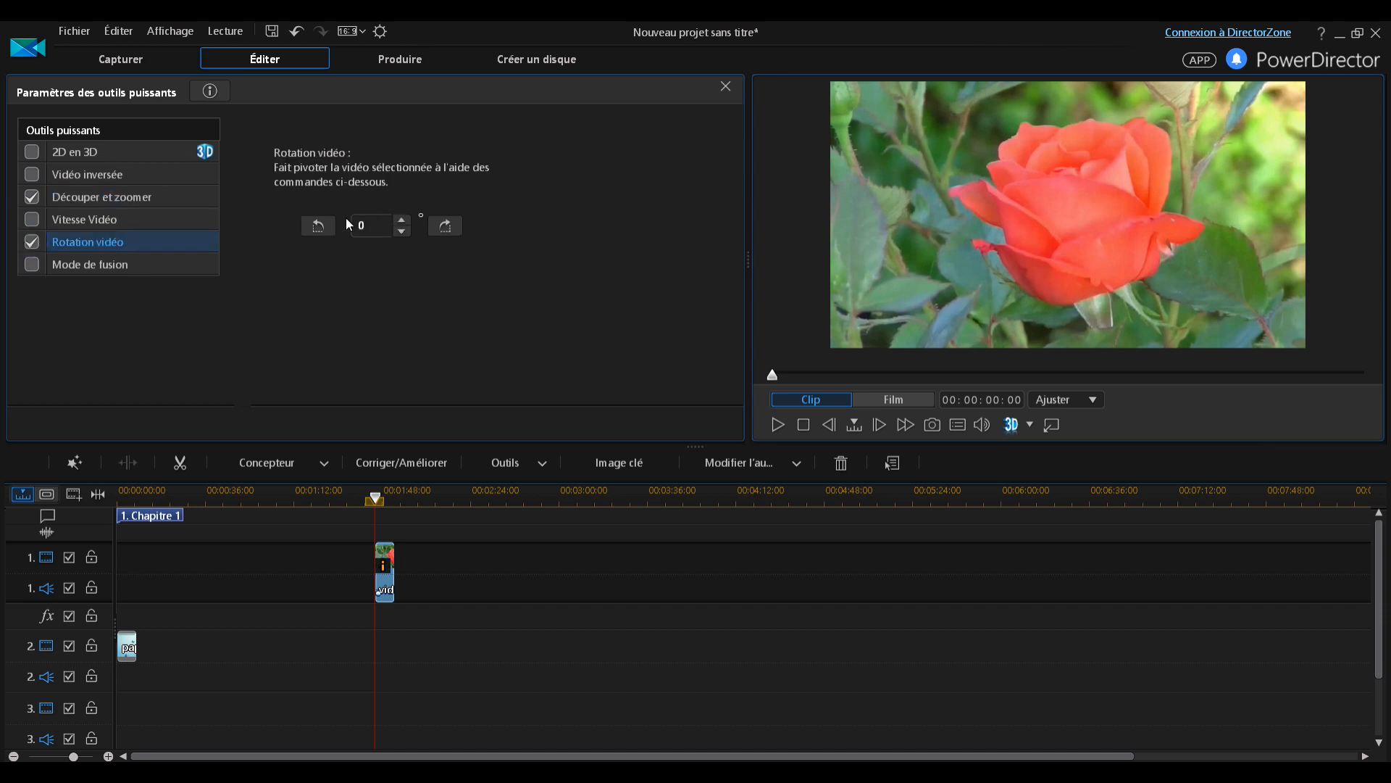
left_click(317, 227)
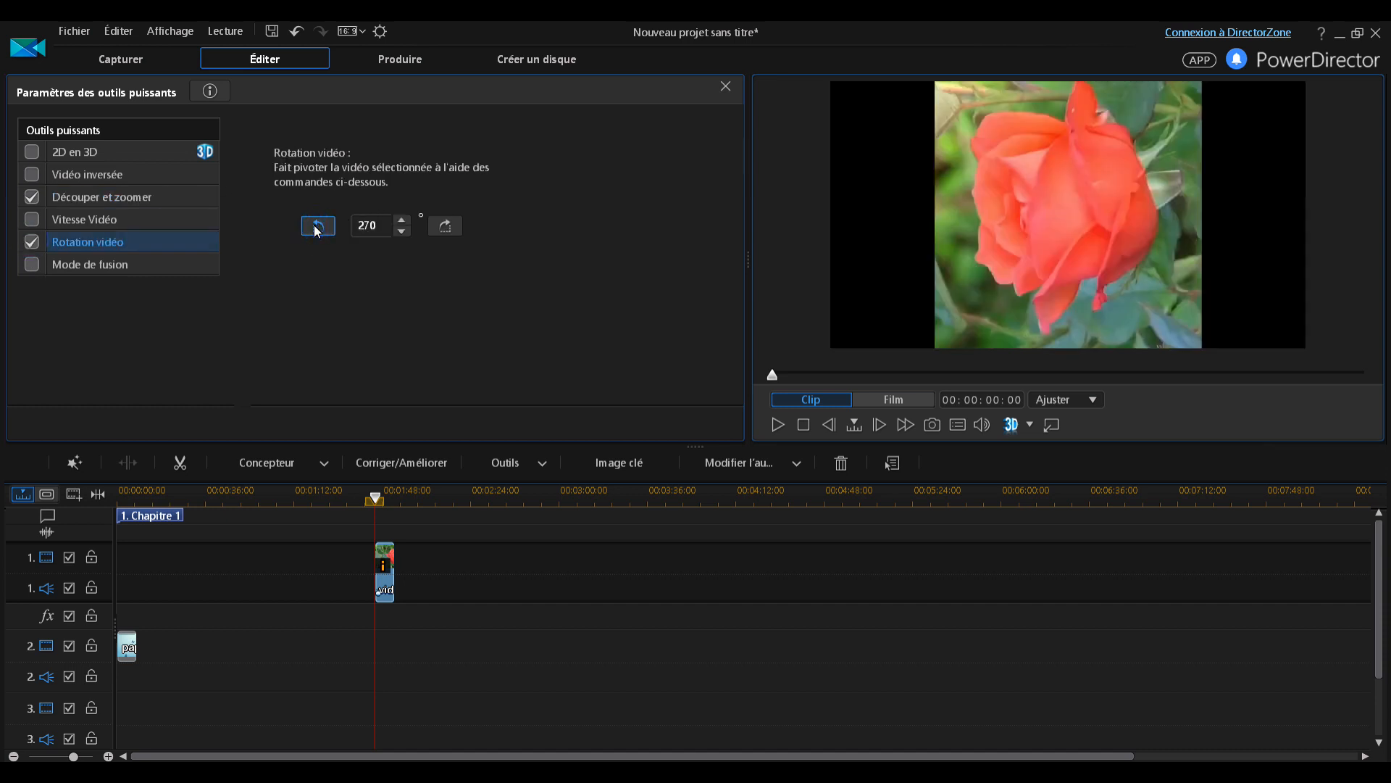
left_click(446, 226)
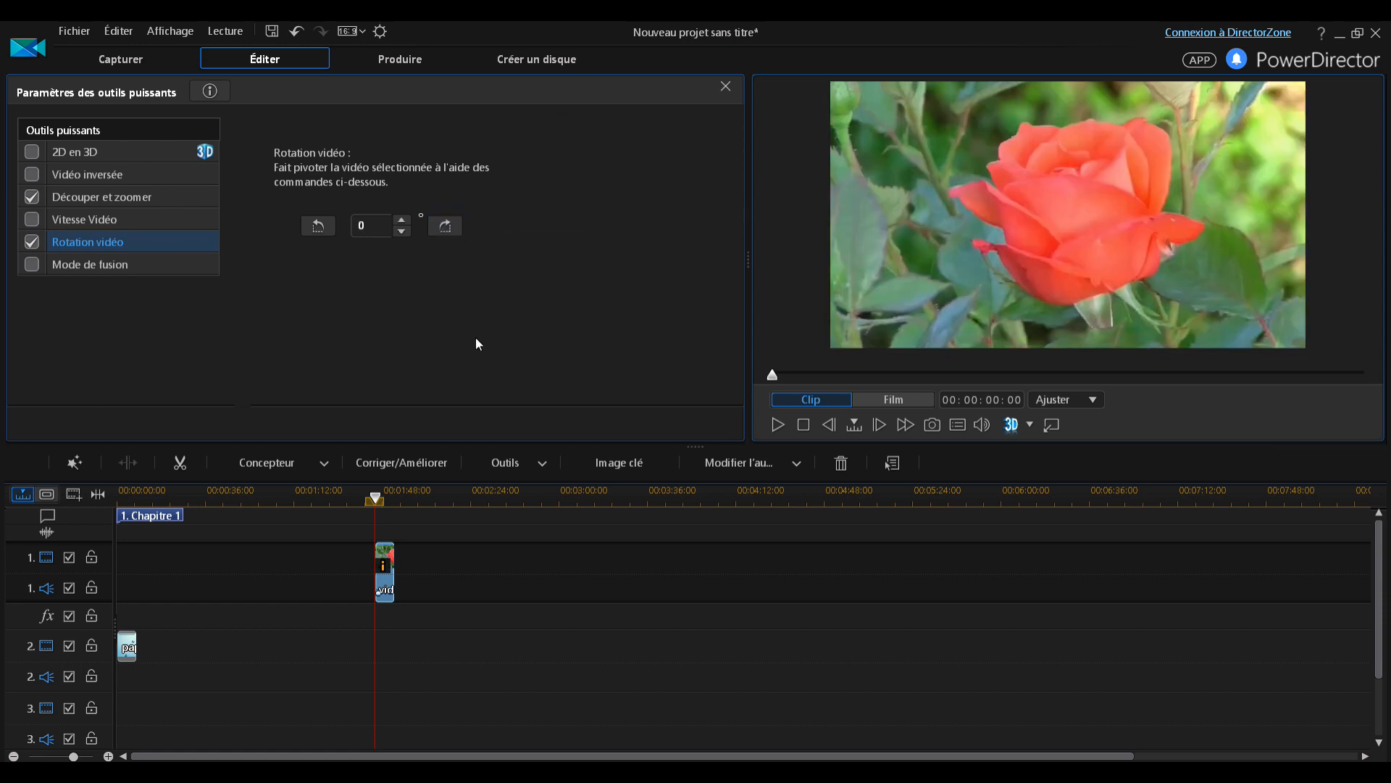
left_click(725, 85)
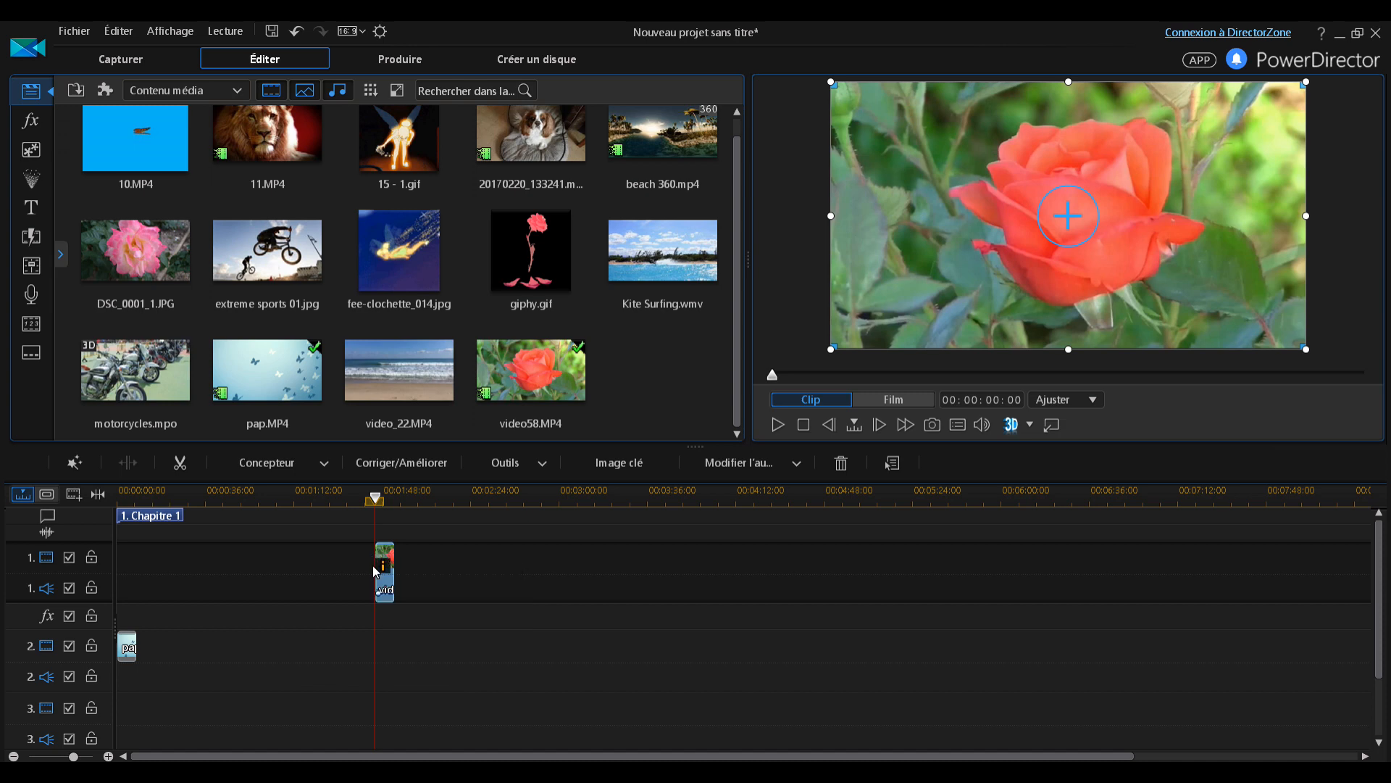
Step: Move the pap clip to the start of track 1 and the video58 clip to the start of track 2
left_click(127, 645)
left_click_drag(127, 644, 128, 557)
left_click_drag(387, 560, 136, 727)
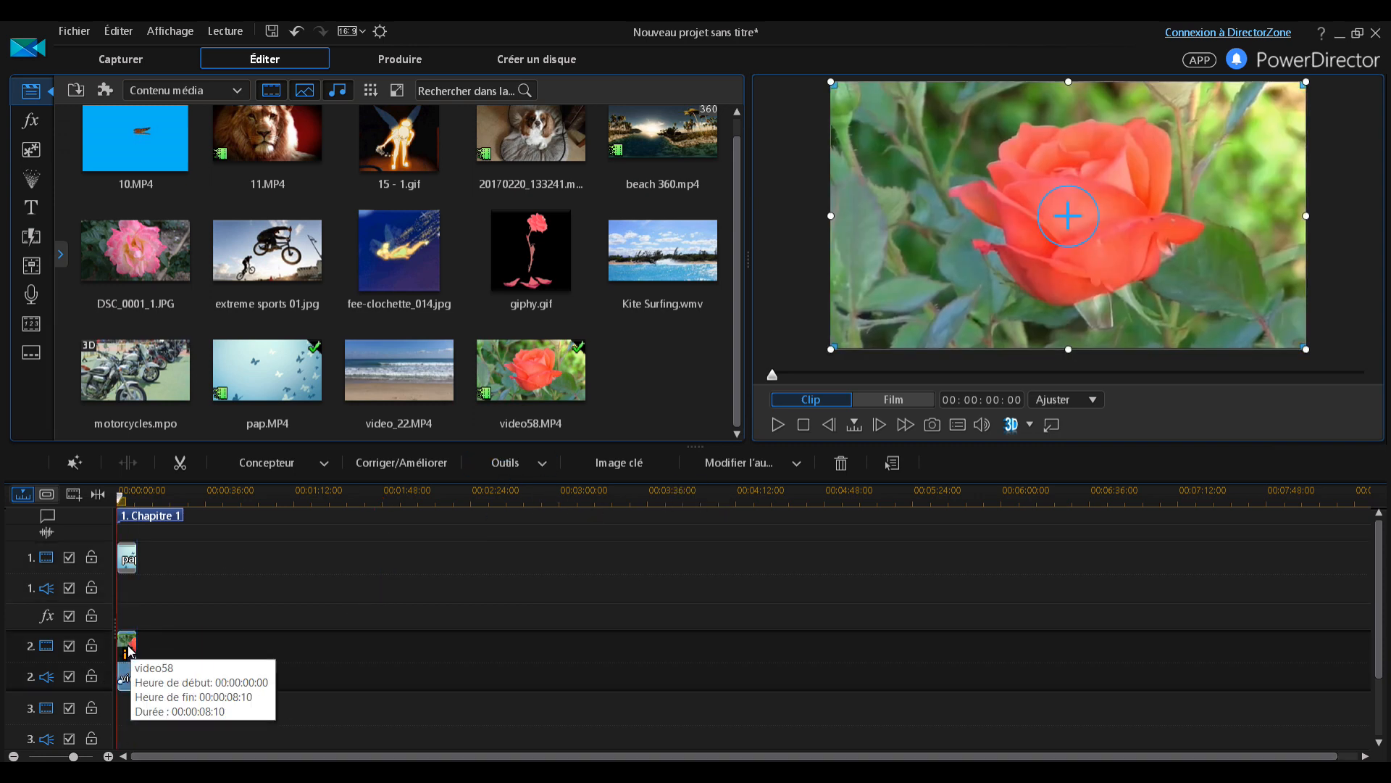
Step: Open the power tools settings (Outils puissants) for the video58 clip on track 2 and enable Mode de fusion
left_click(547, 467)
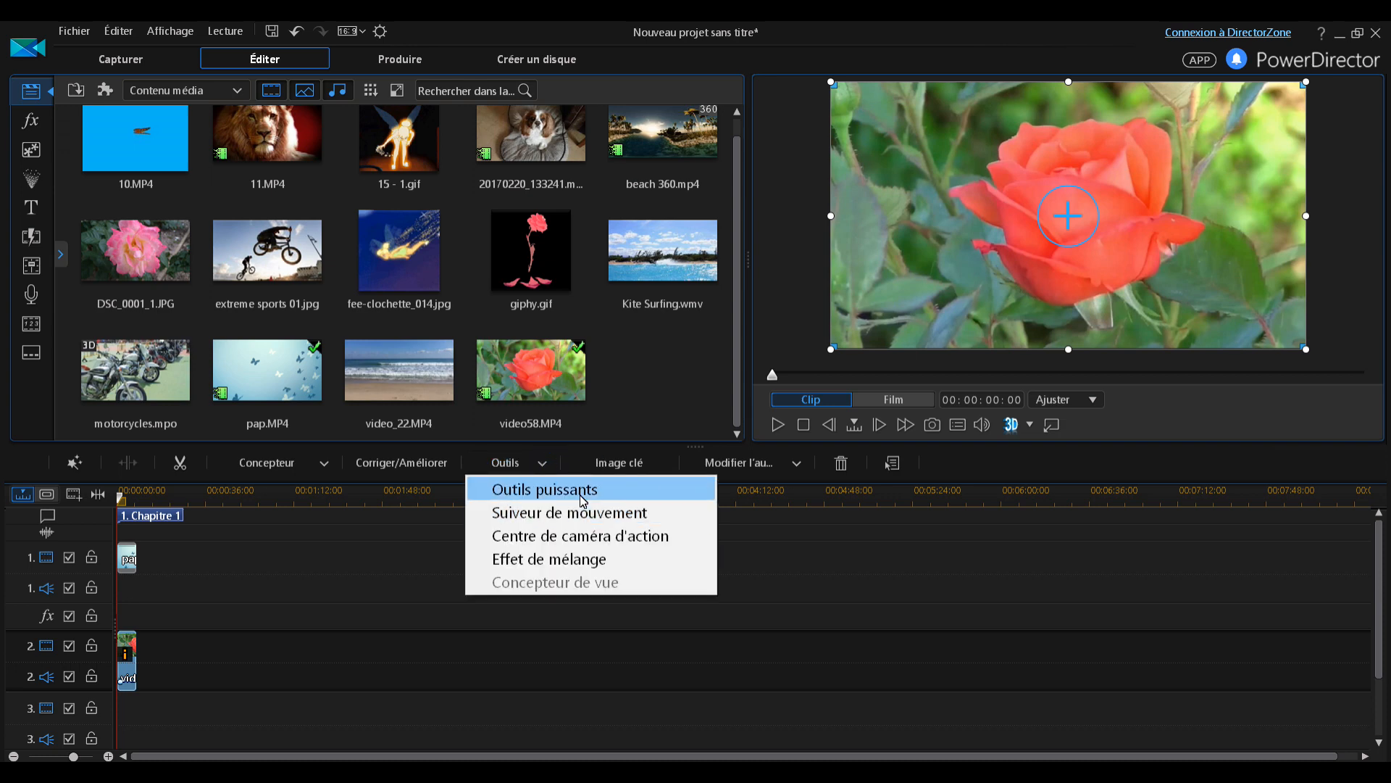
left_click(582, 491)
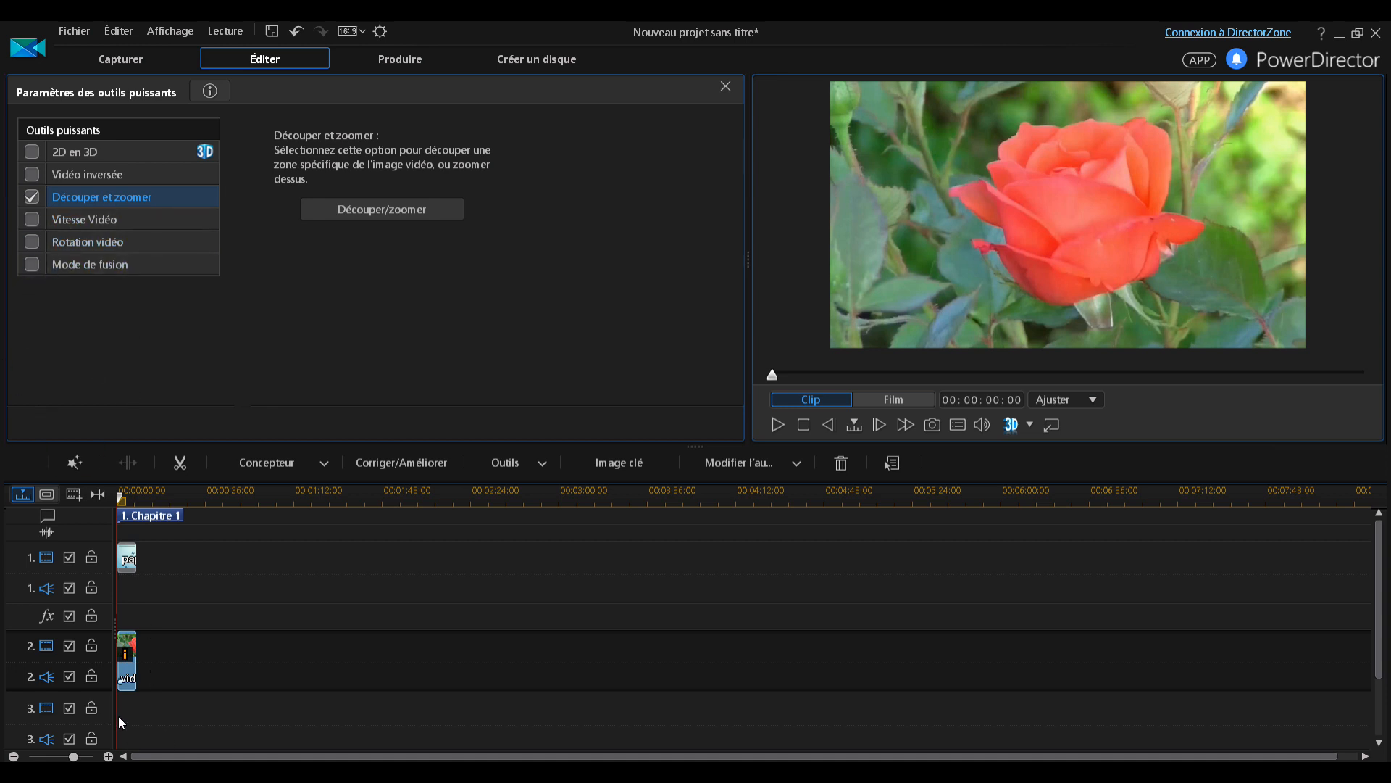
mouse_move(132, 657)
left_click(32, 263)
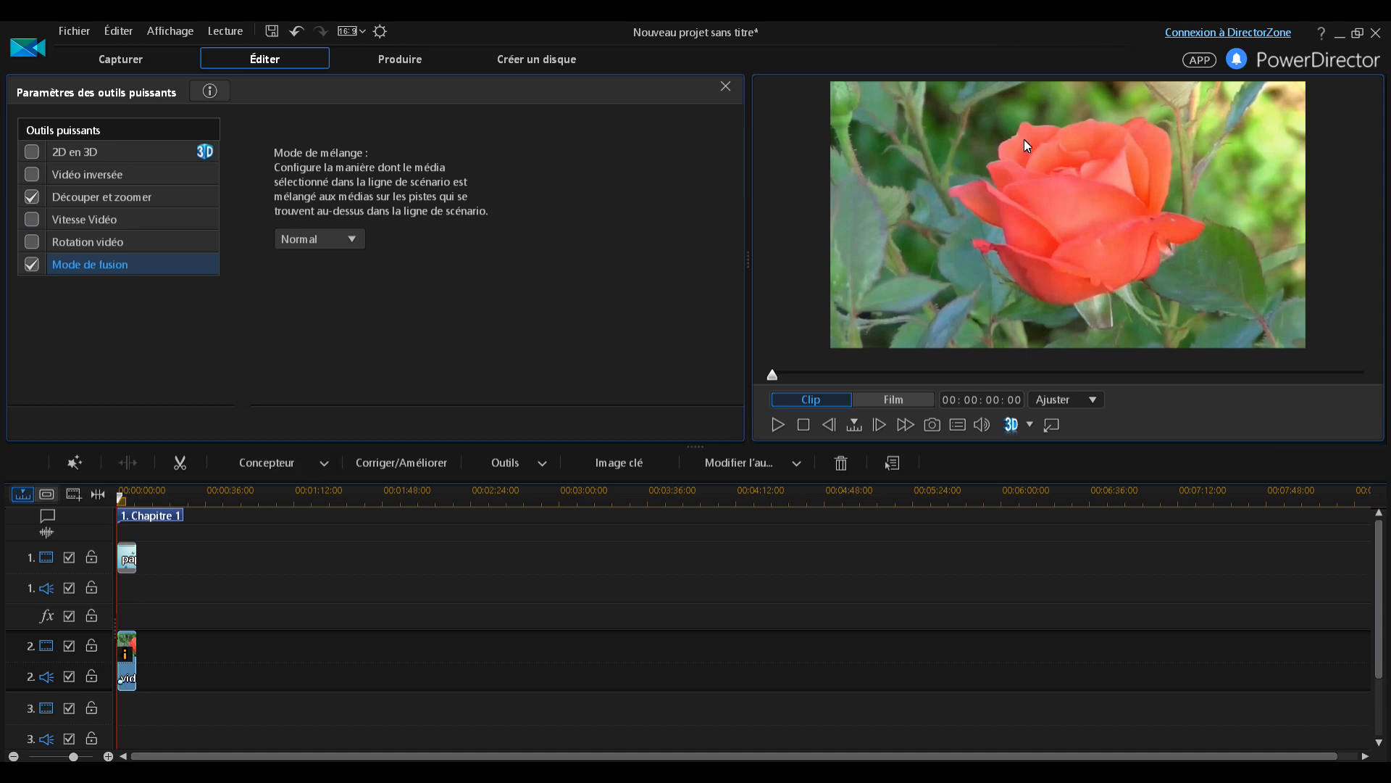
Step: Try the Obscurcir and Produit blend modes on the video58 clip, and set its blend mode to Eclaircir
left_click(344, 241)
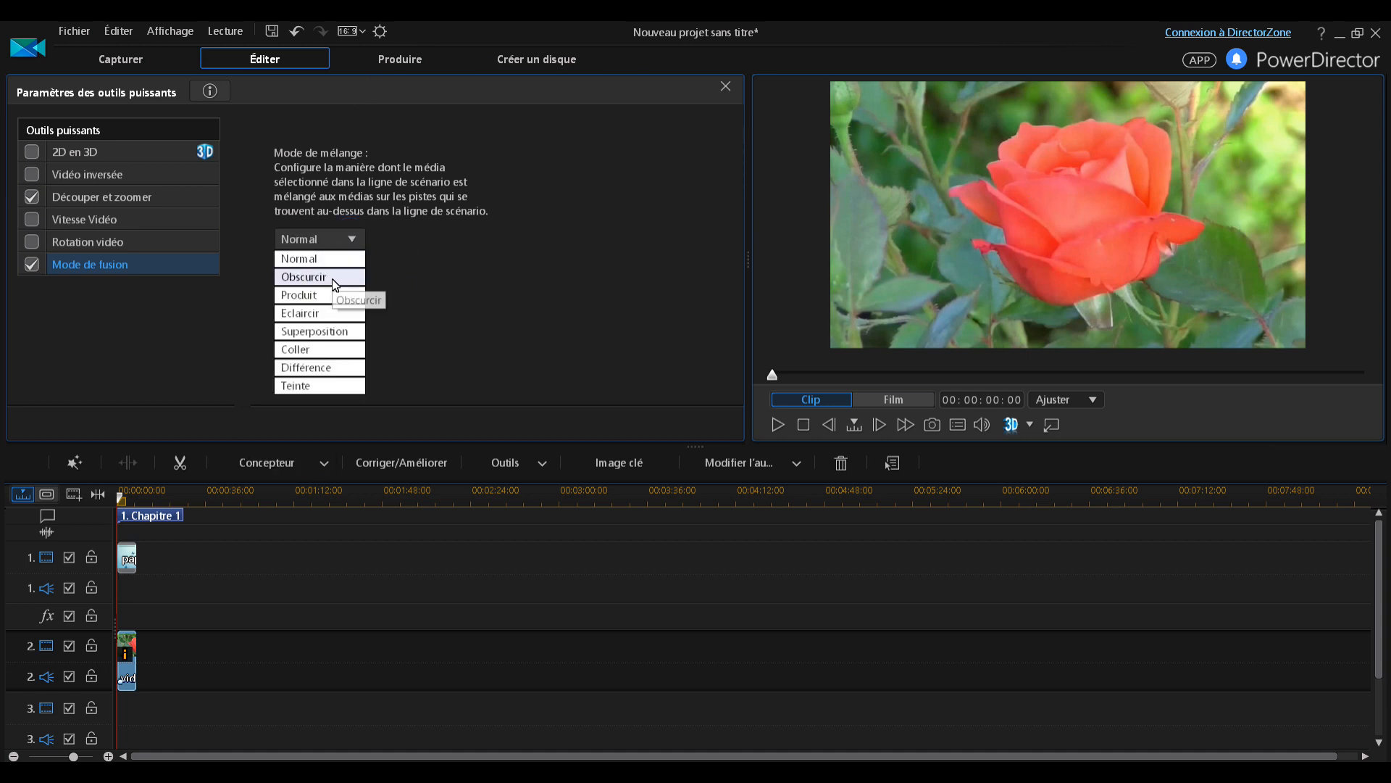
left_click(334, 278)
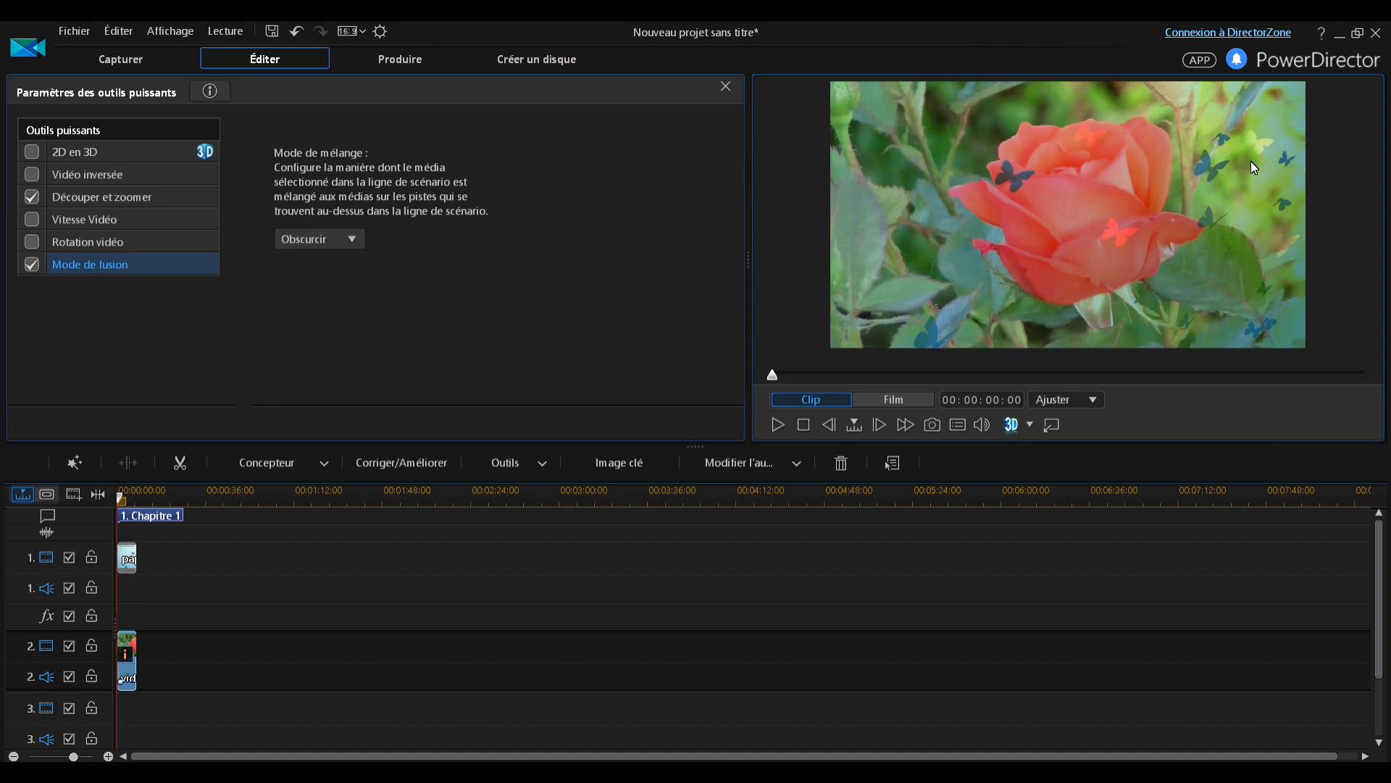
left_click(355, 241)
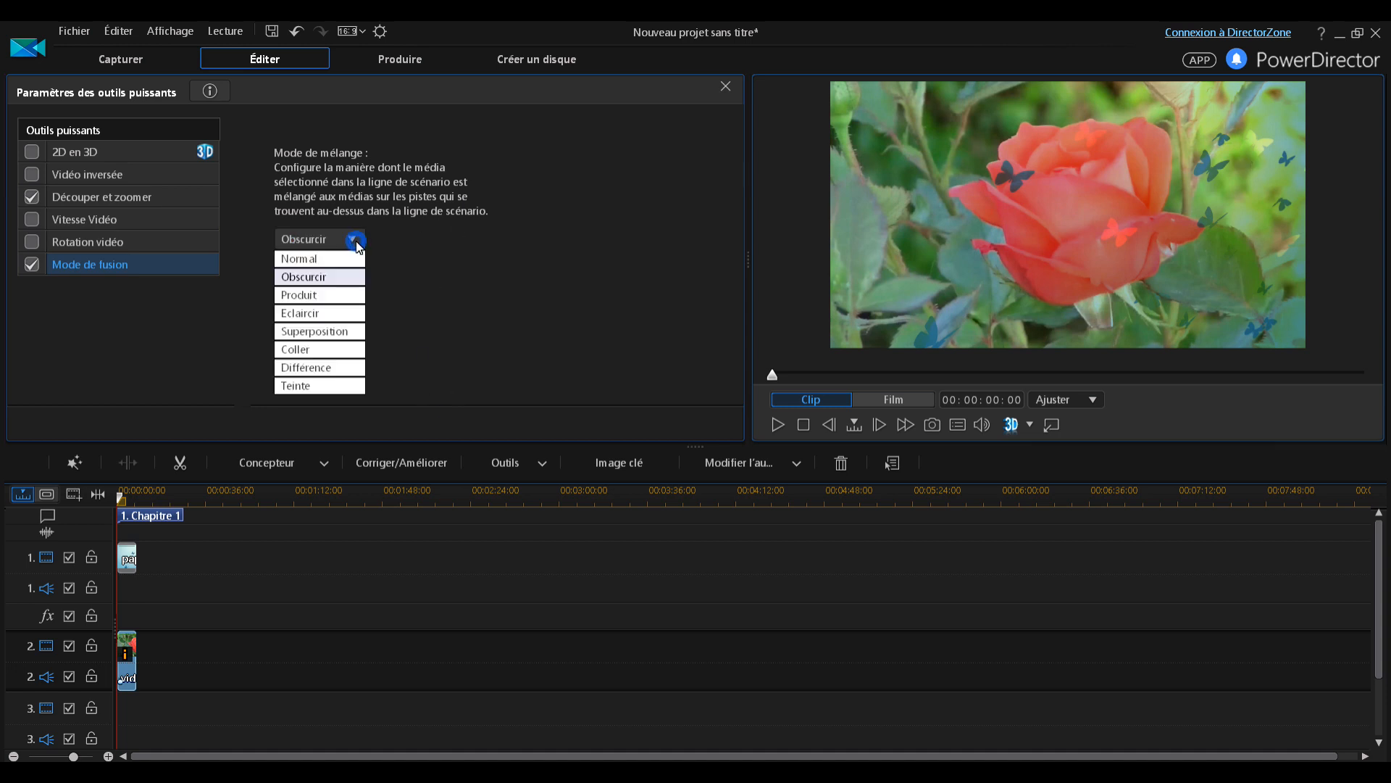
left_click(313, 295)
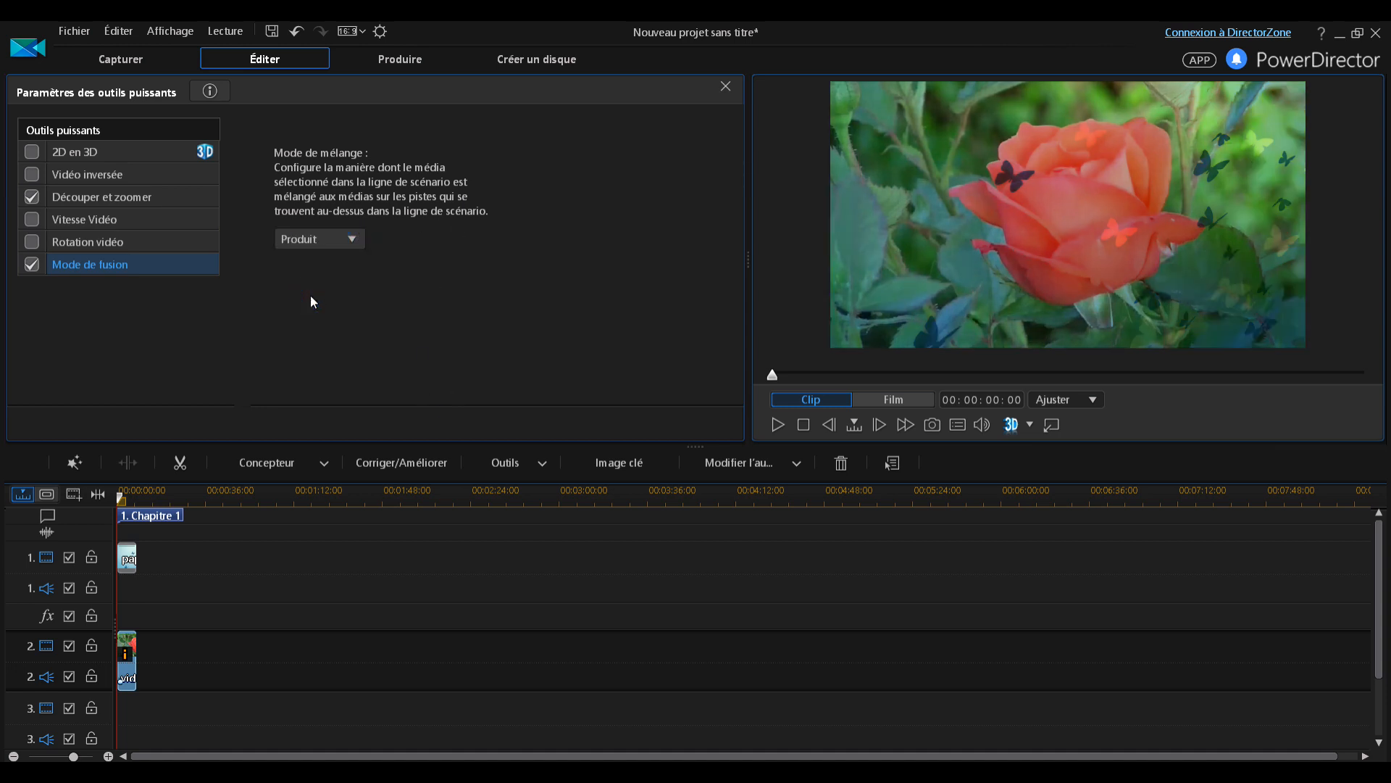
left_click(354, 239)
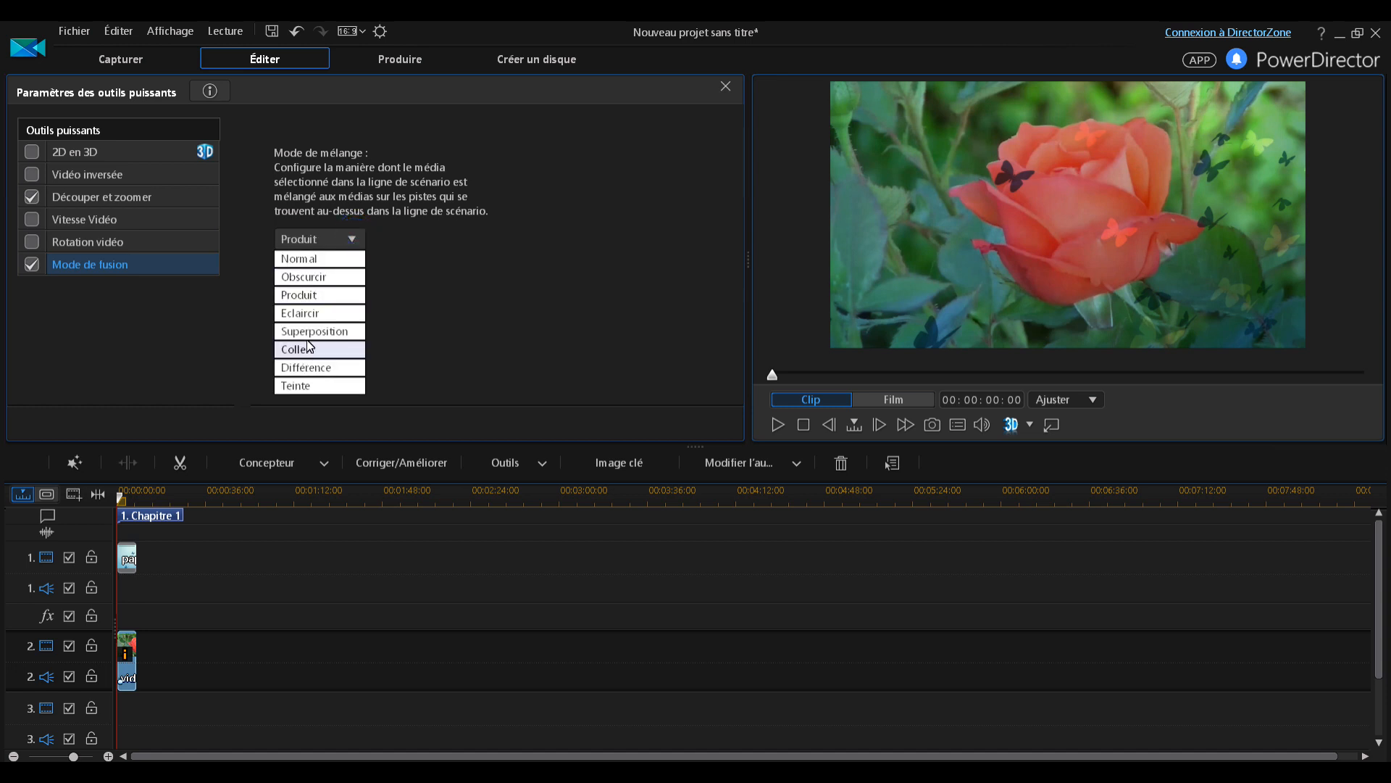
left_click(310, 315)
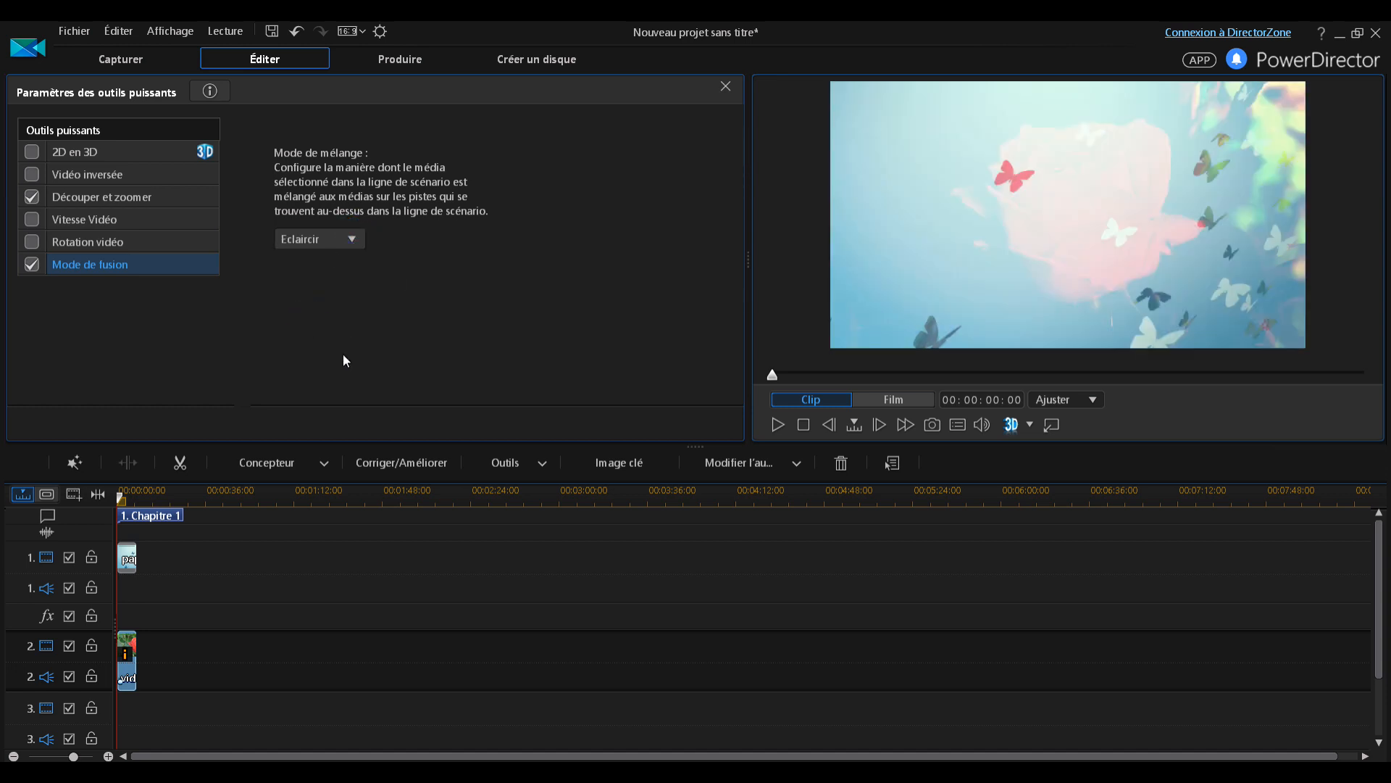
Step: Try the Coller and Superposition blend modes on the video58 clip, set its blend mode to Différence and close the power tools settings
left_click(355, 239)
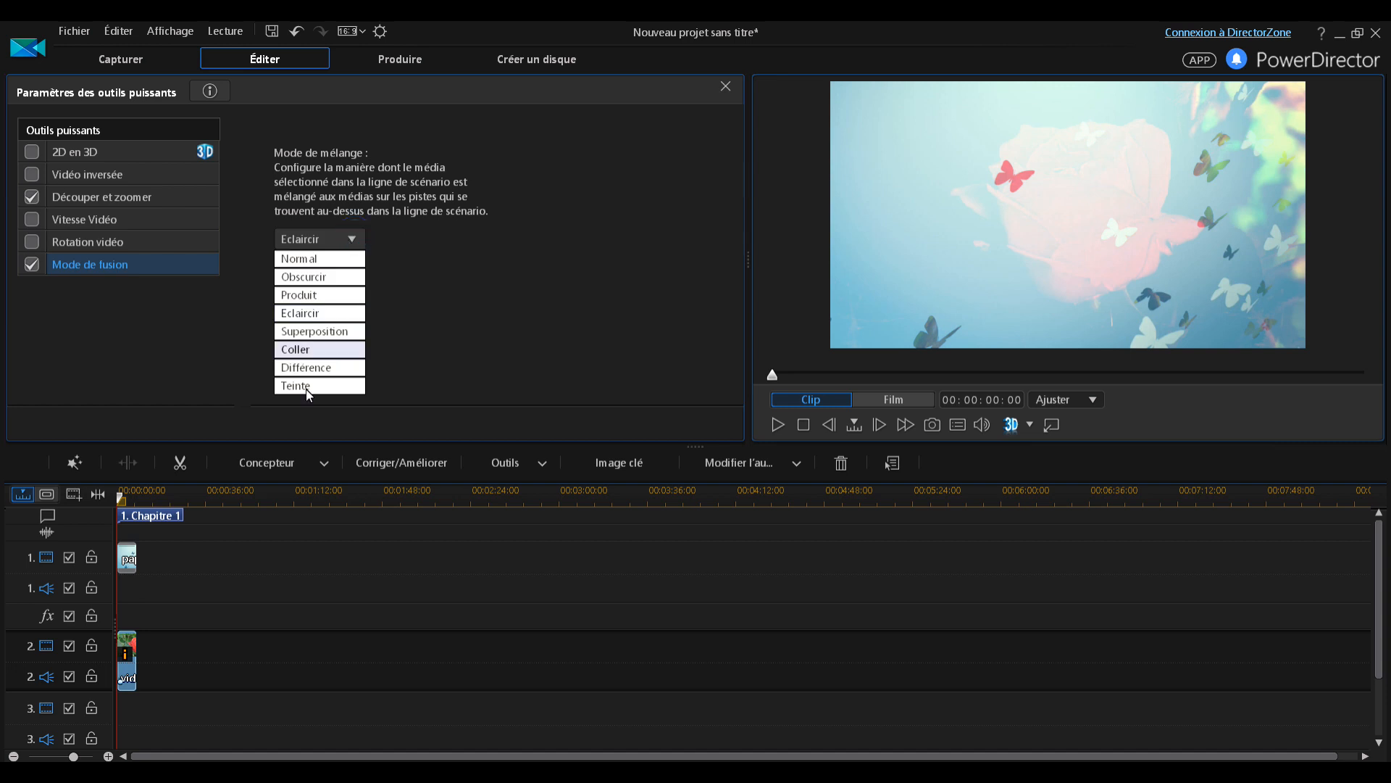
left_click(299, 350)
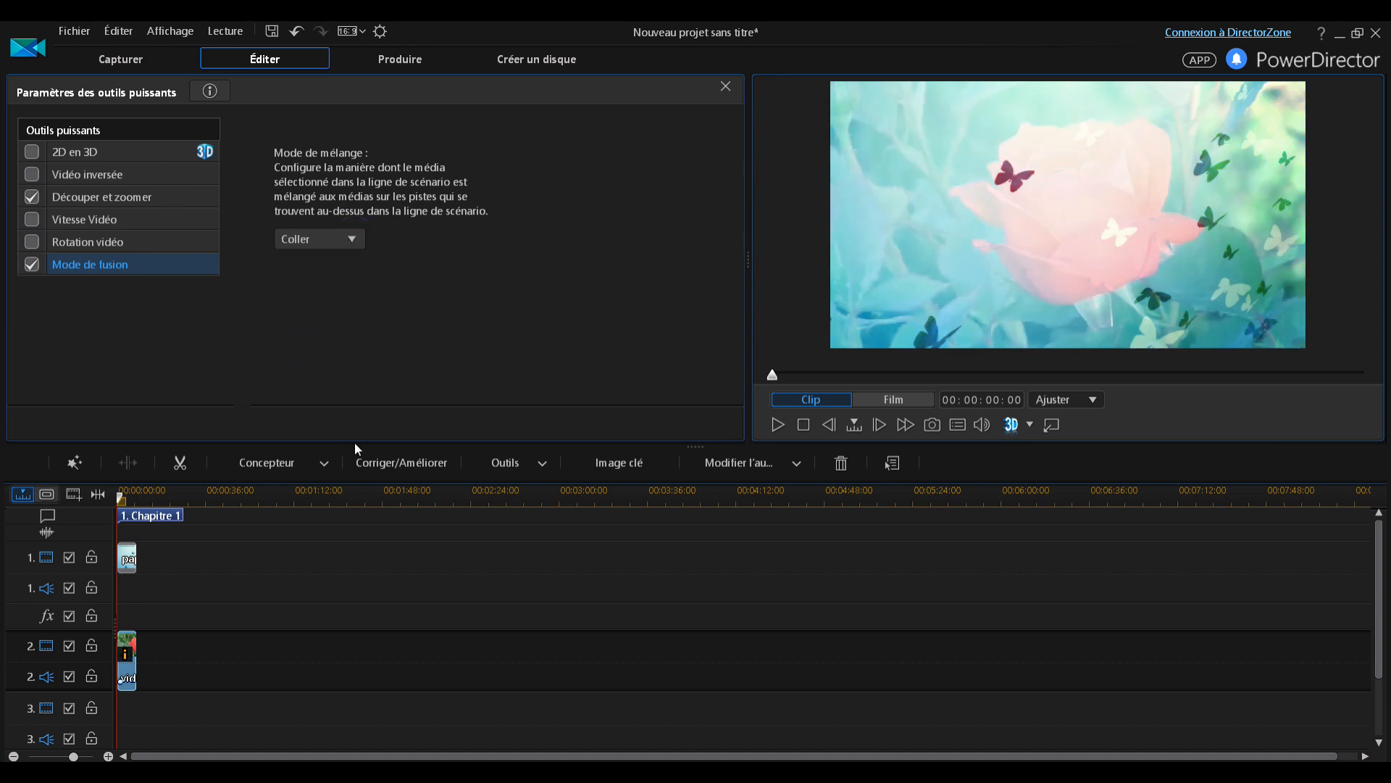
left_click(779, 424)
left_click(354, 239)
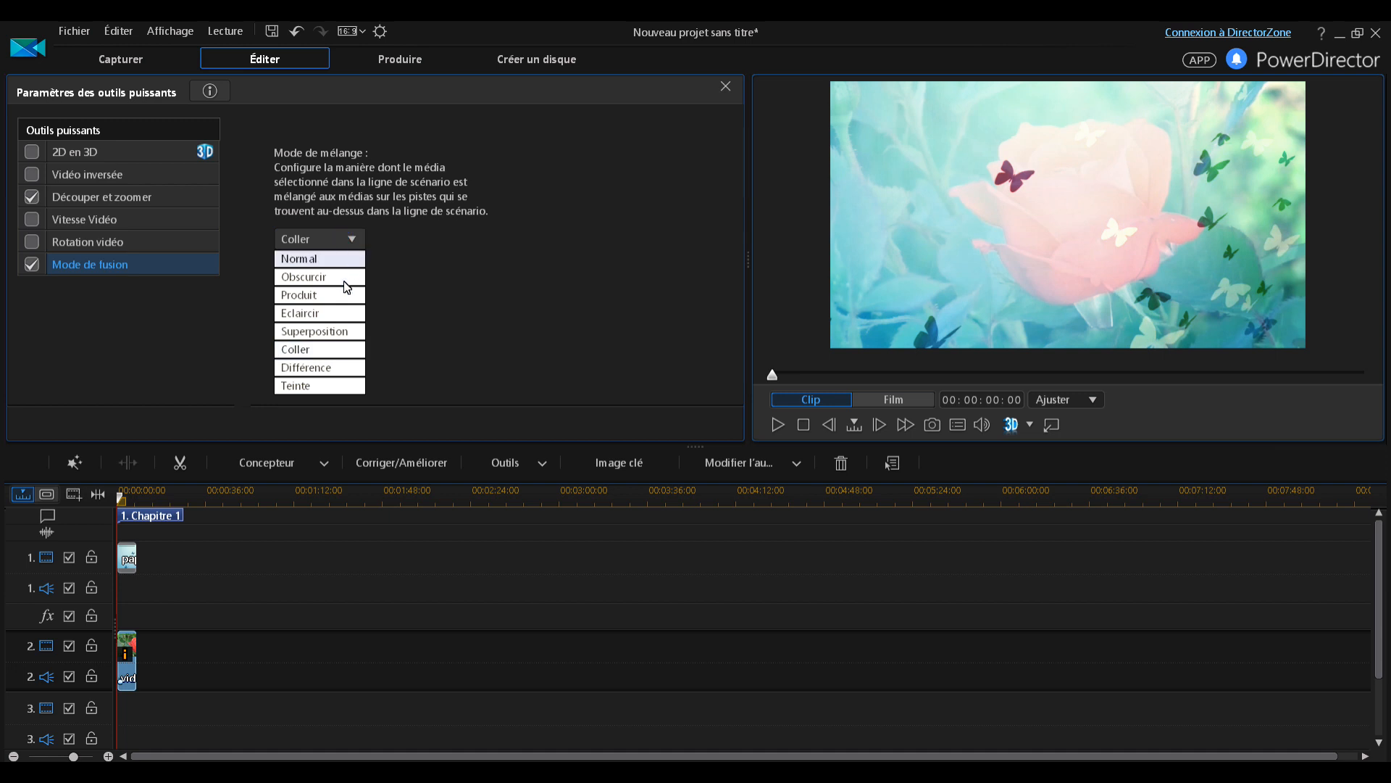
left_click(328, 335)
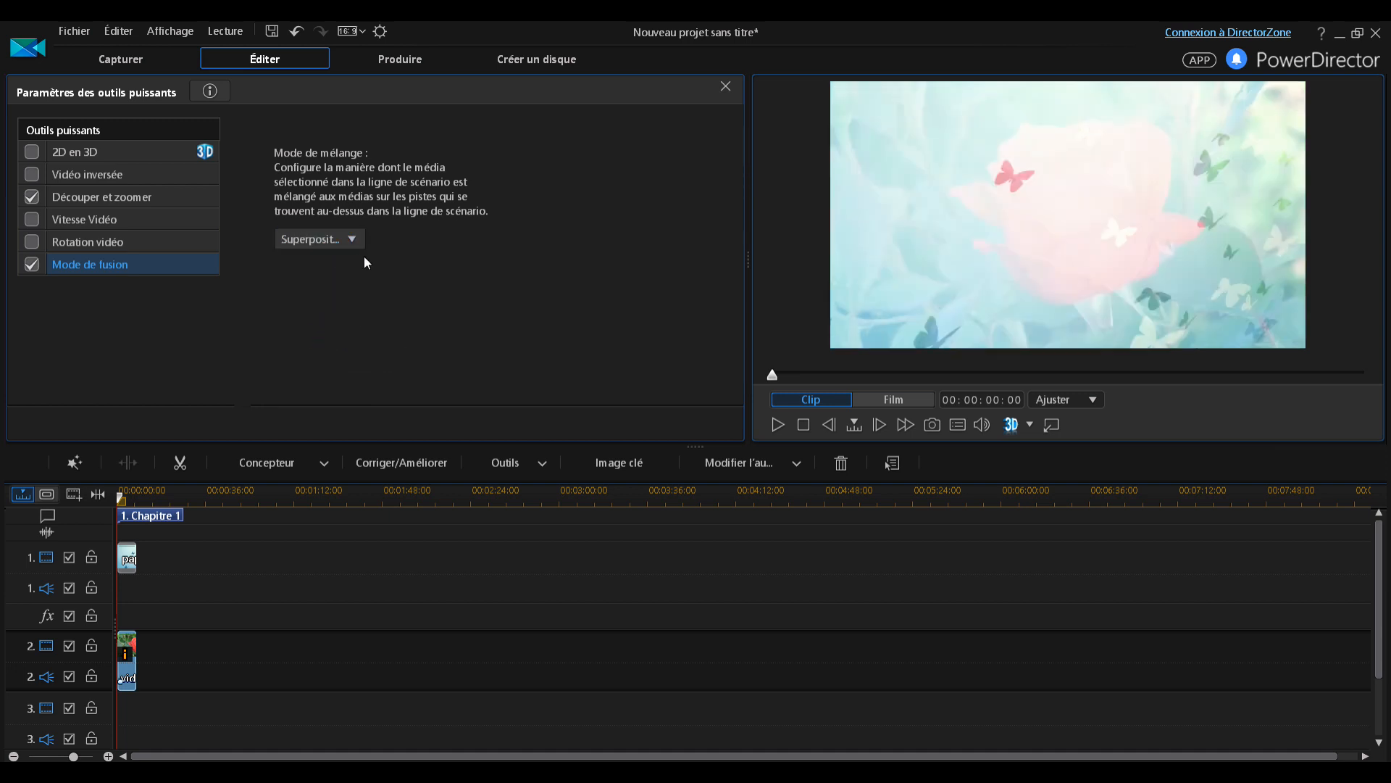
left_click(352, 239)
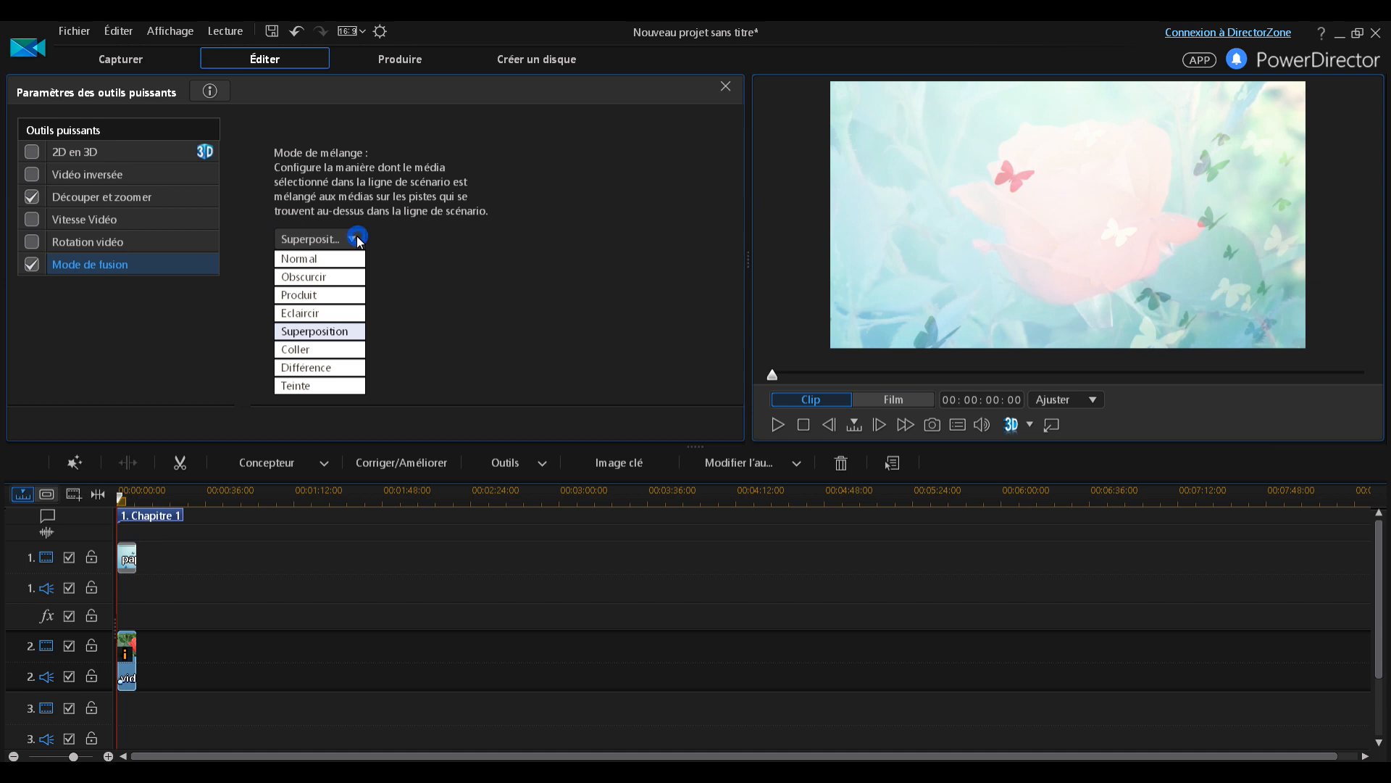
left_click(312, 371)
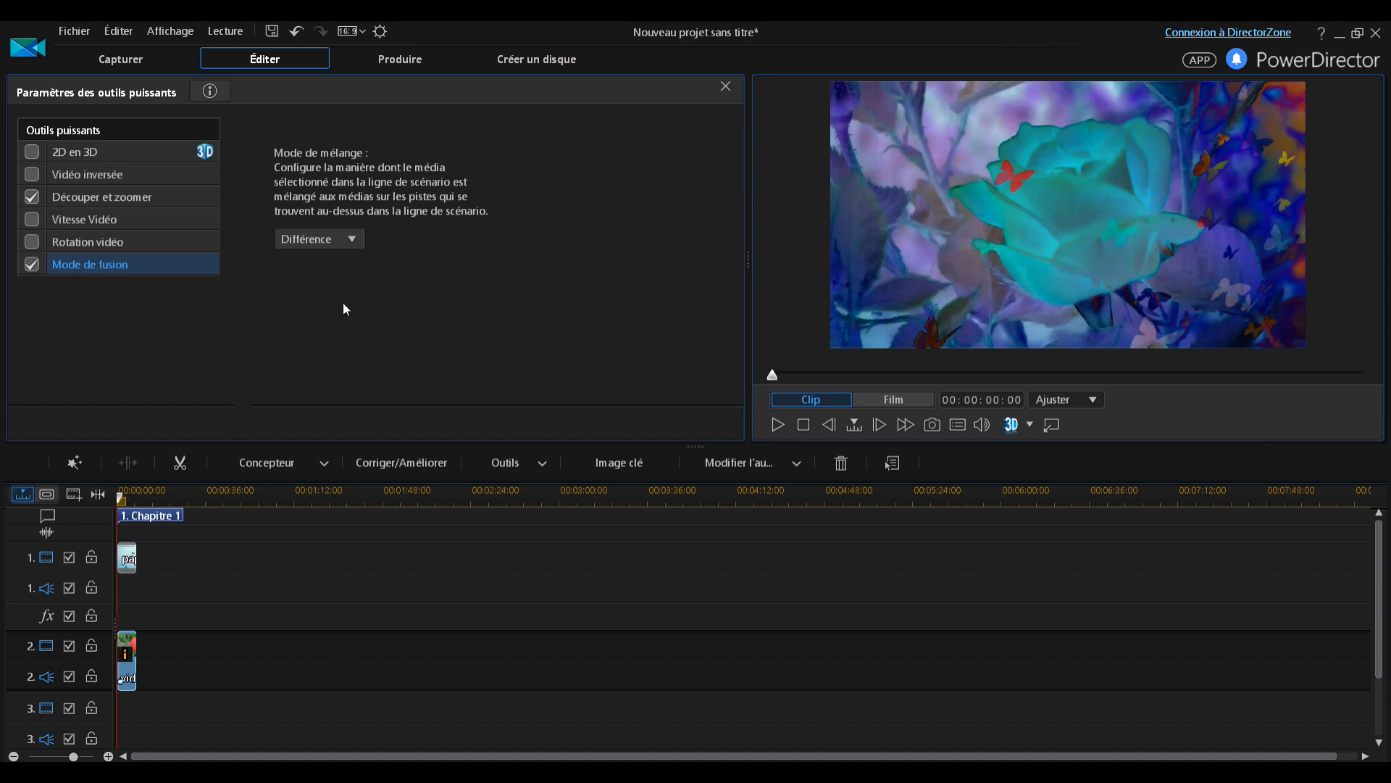
left_click(725, 83)
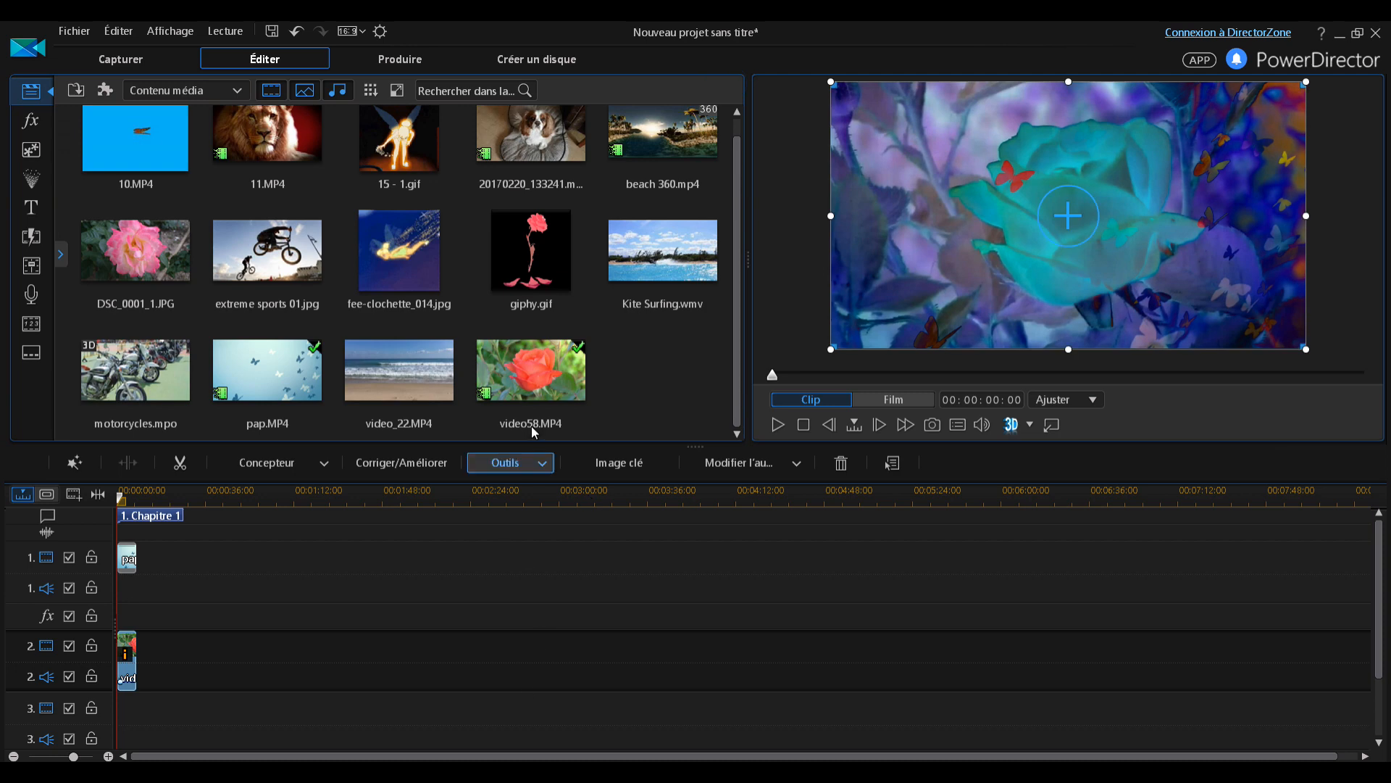
left_click(542, 463)
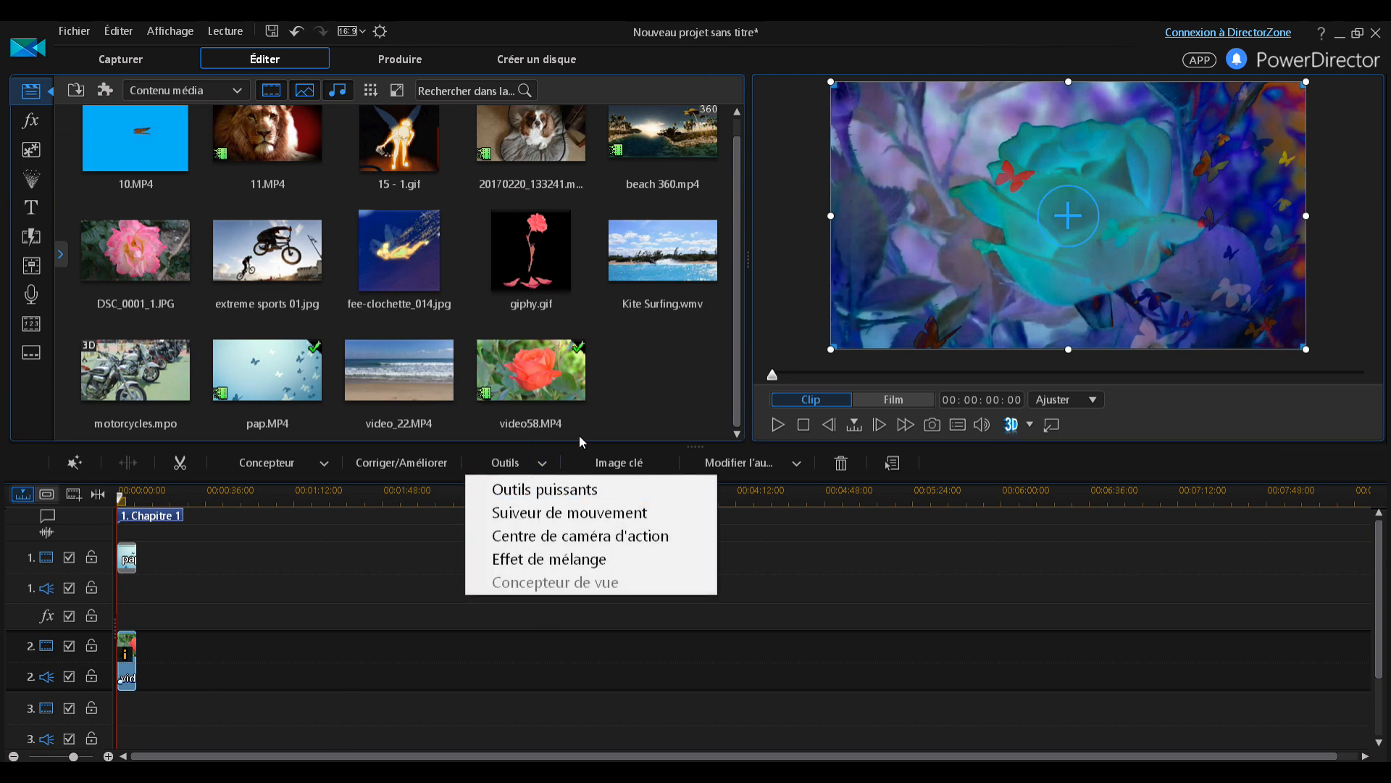
left_click(574, 490)
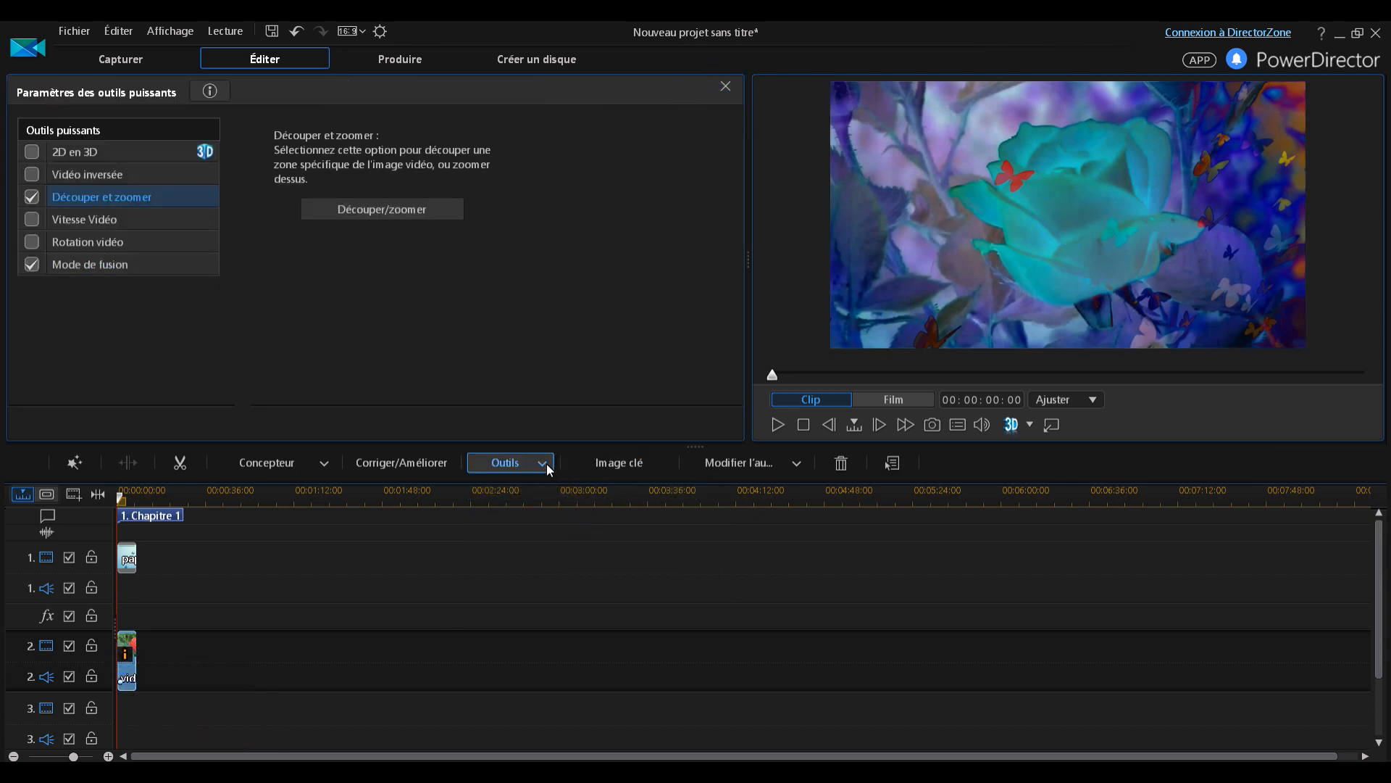
left_click(726, 88)
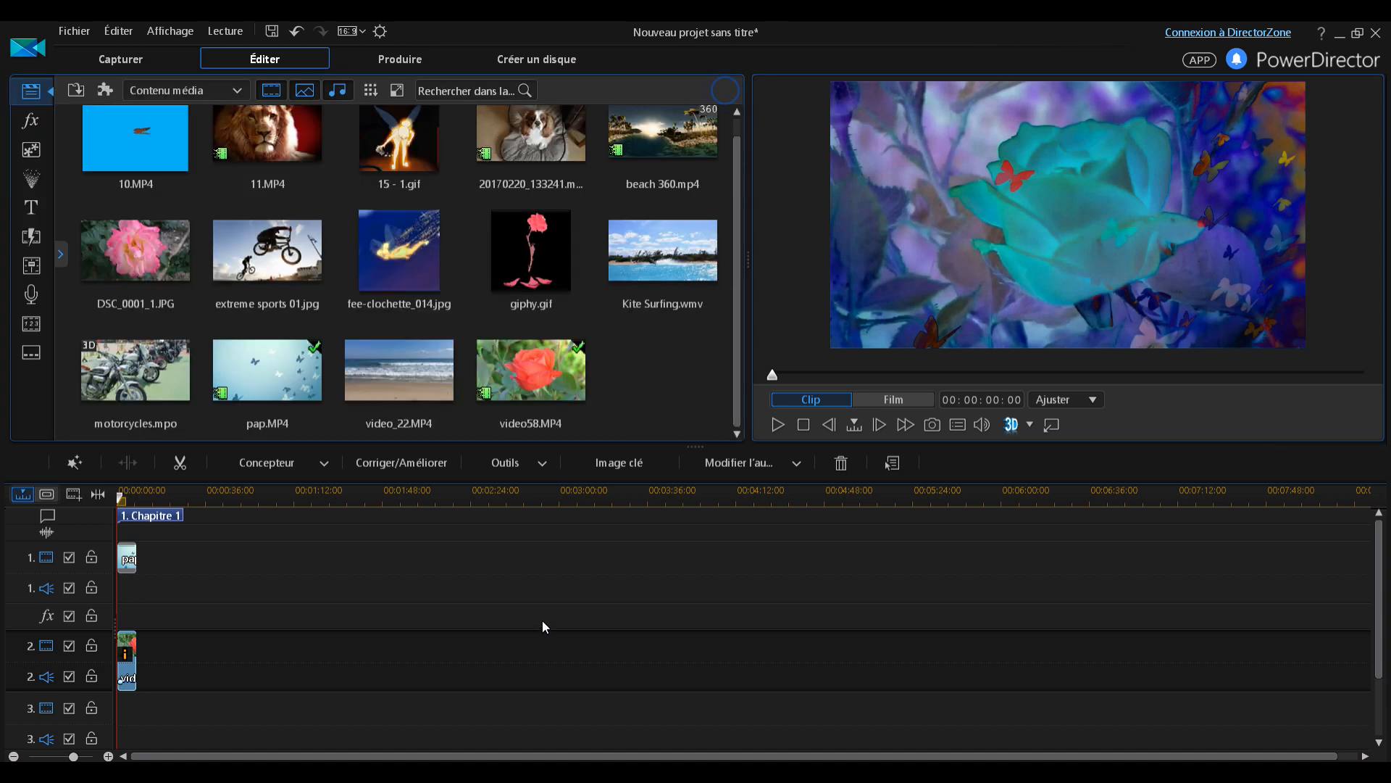
left_click(544, 464)
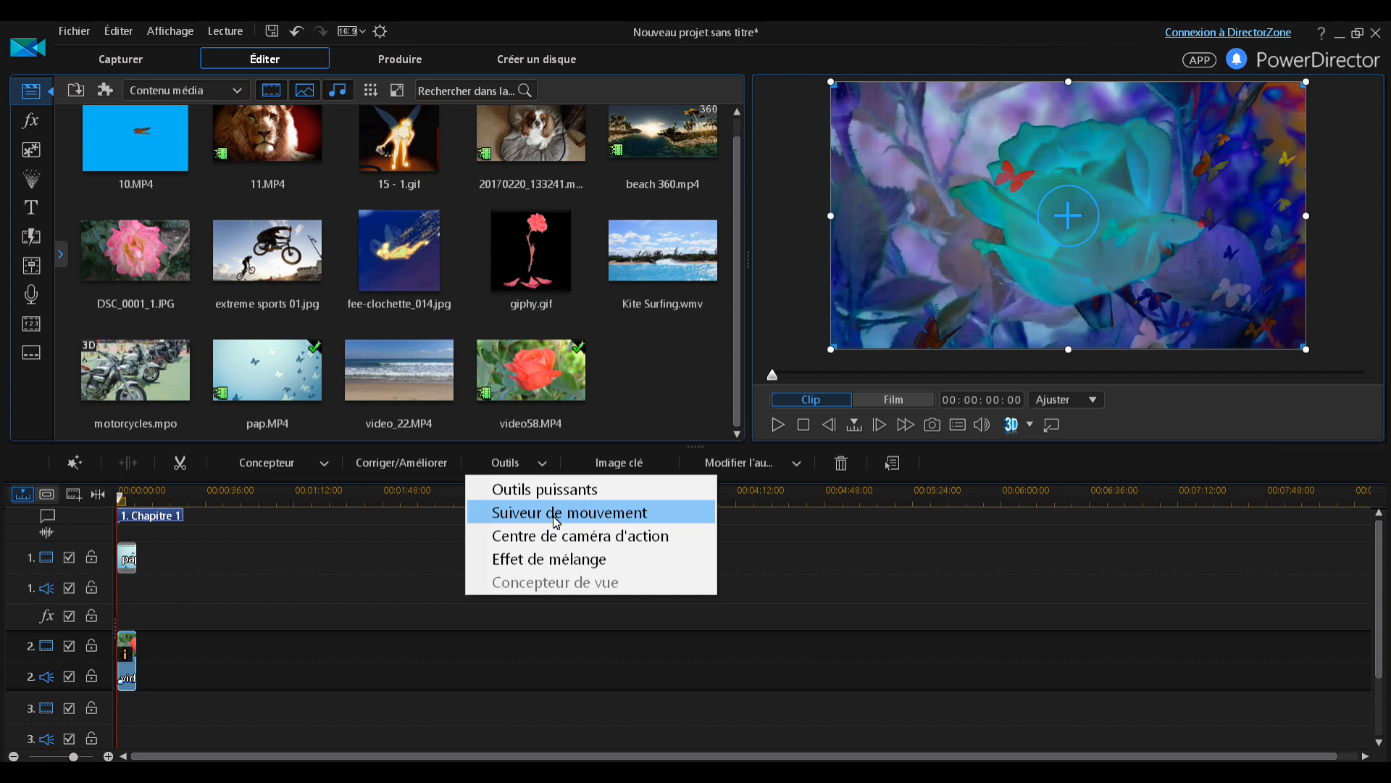
left_click(221, 659)
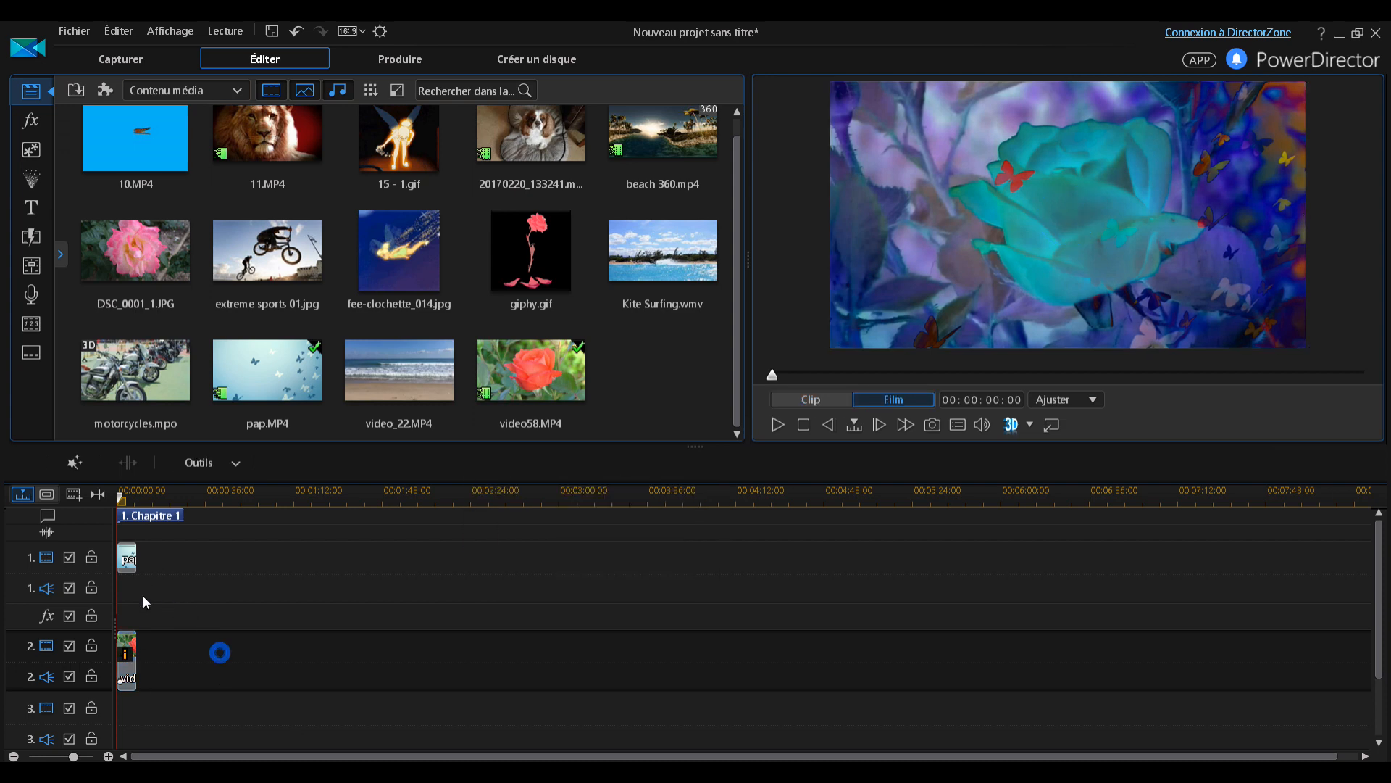
Step: Try Suiveur de mouvement on the pap clip with the tracking area over the dark butterfly near the upper middle, and discard the changes
left_click(127, 558)
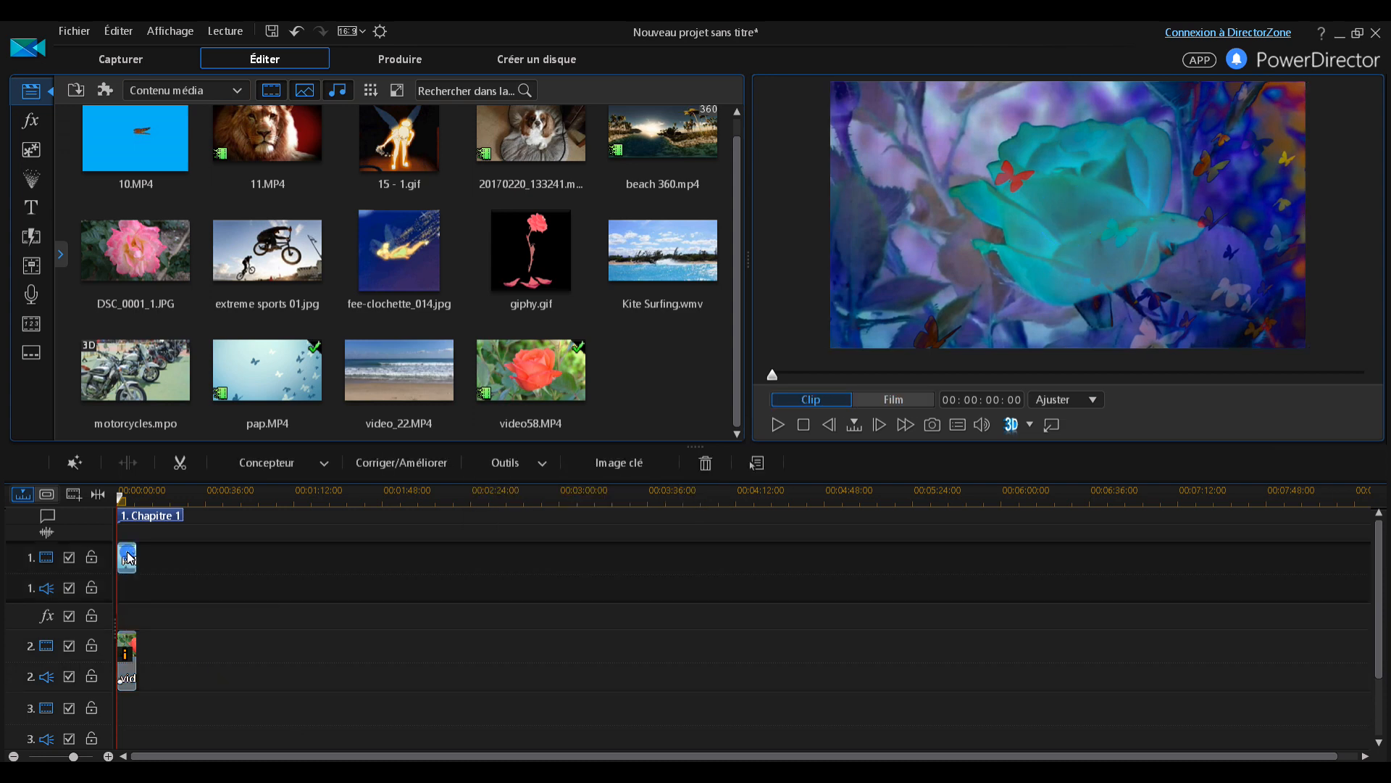
left_click(549, 468)
left_click(551, 518)
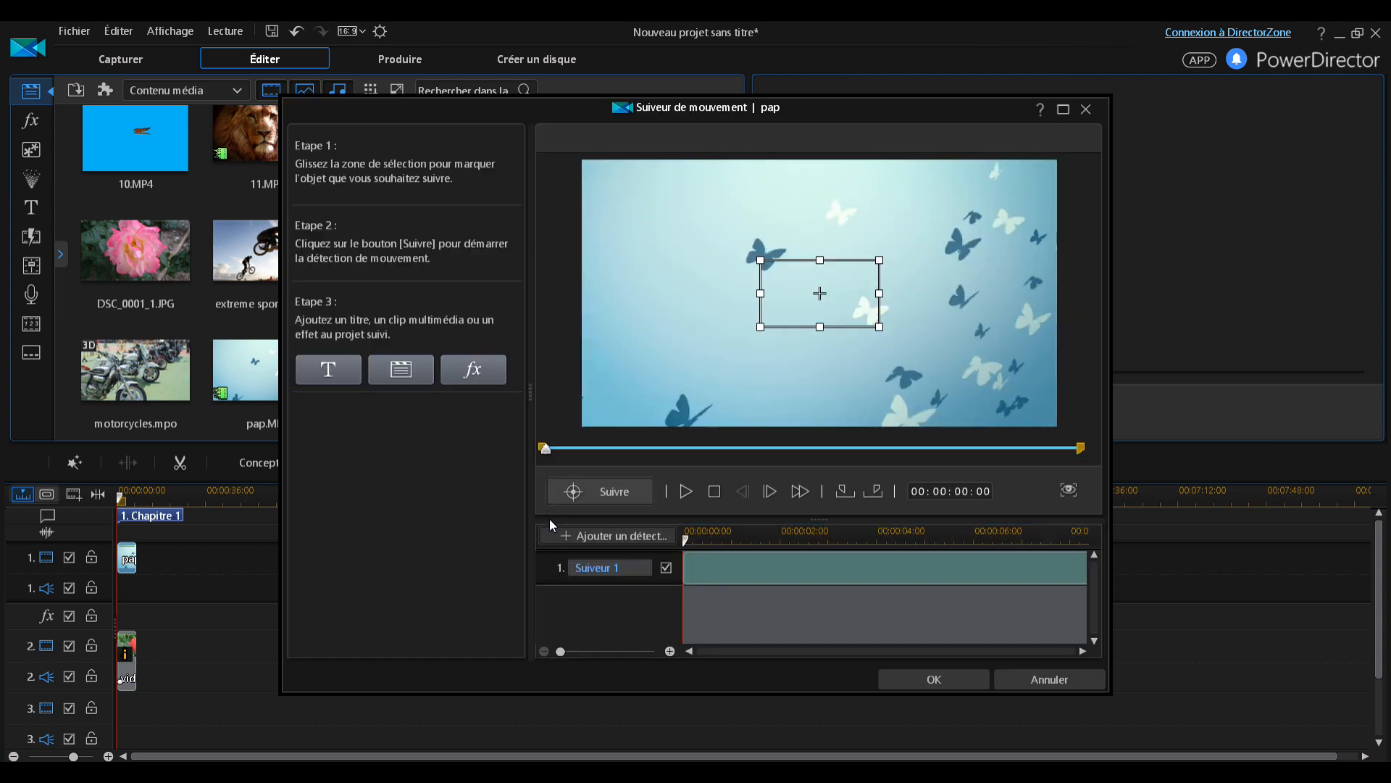
left_click_drag(821, 296, 772, 255)
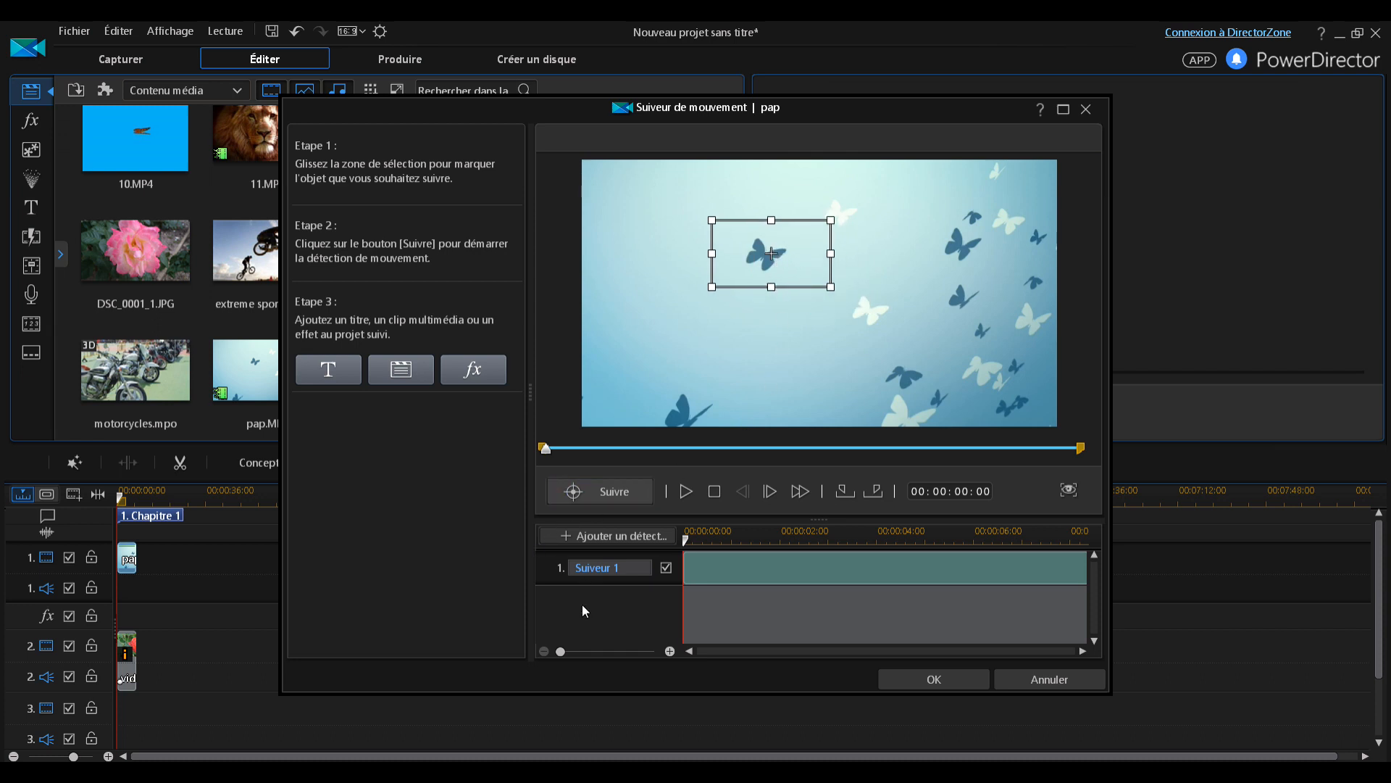
left_click(685, 492)
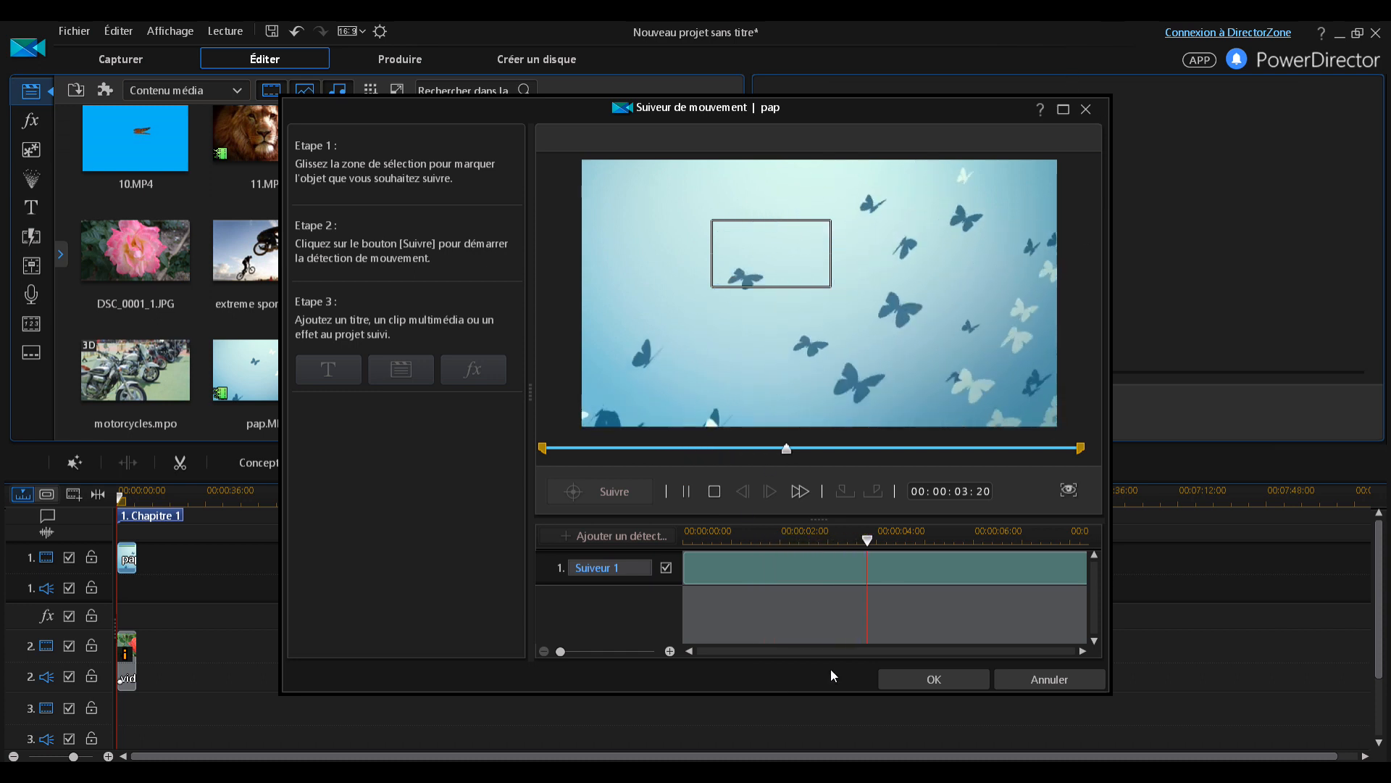
left_click(1049, 682)
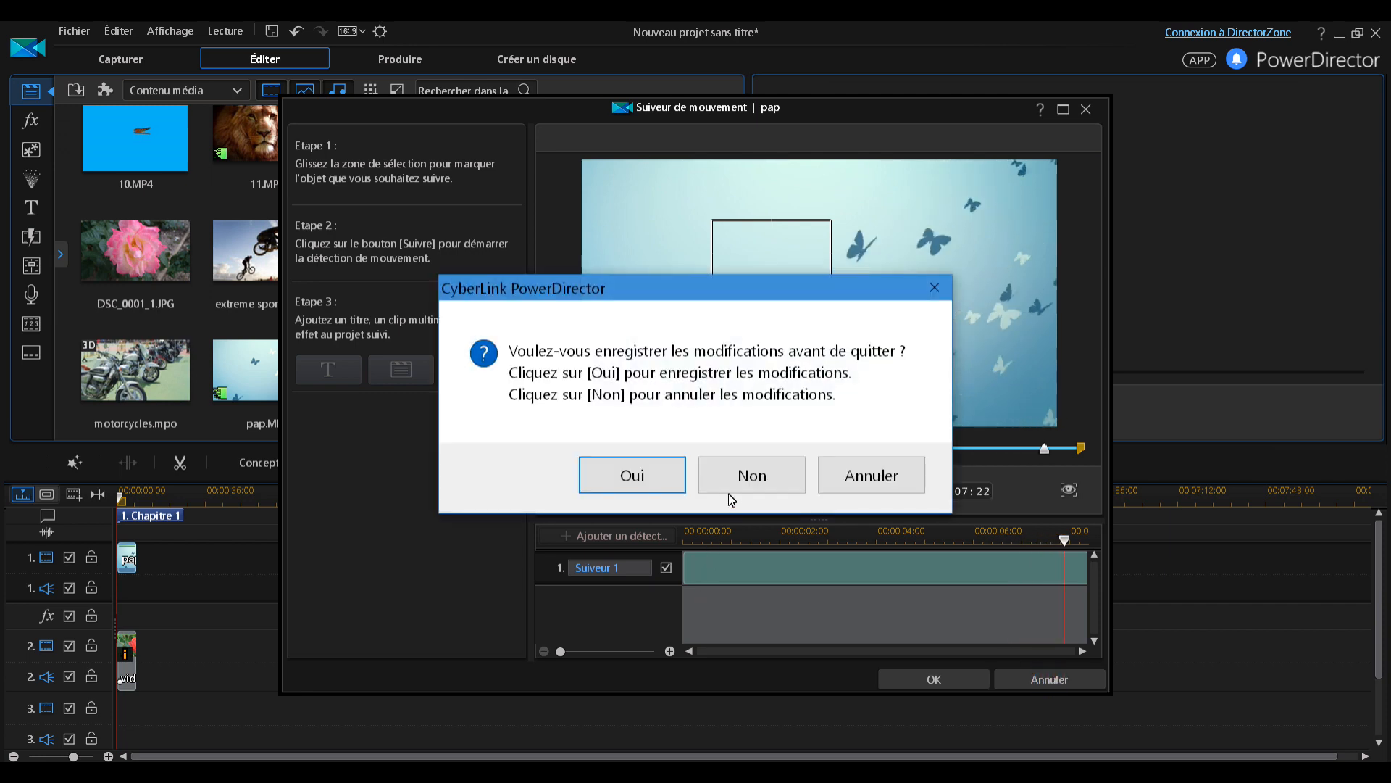
left_click(750, 476)
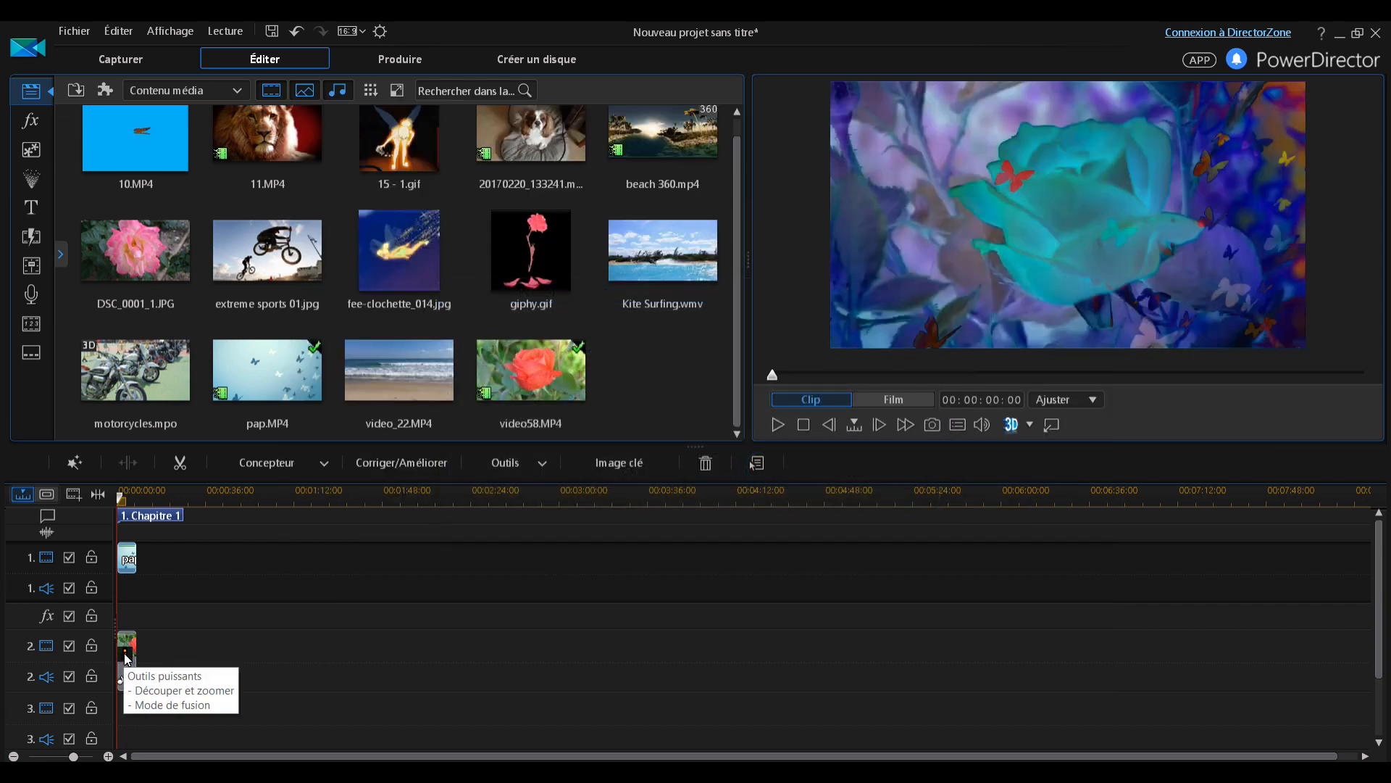
Step: Open Effet de mélange for the video58 clip on track 2 and preview the downloaded Reflet d'objectif 1 effect
left_click(127, 658)
left_click(128, 562)
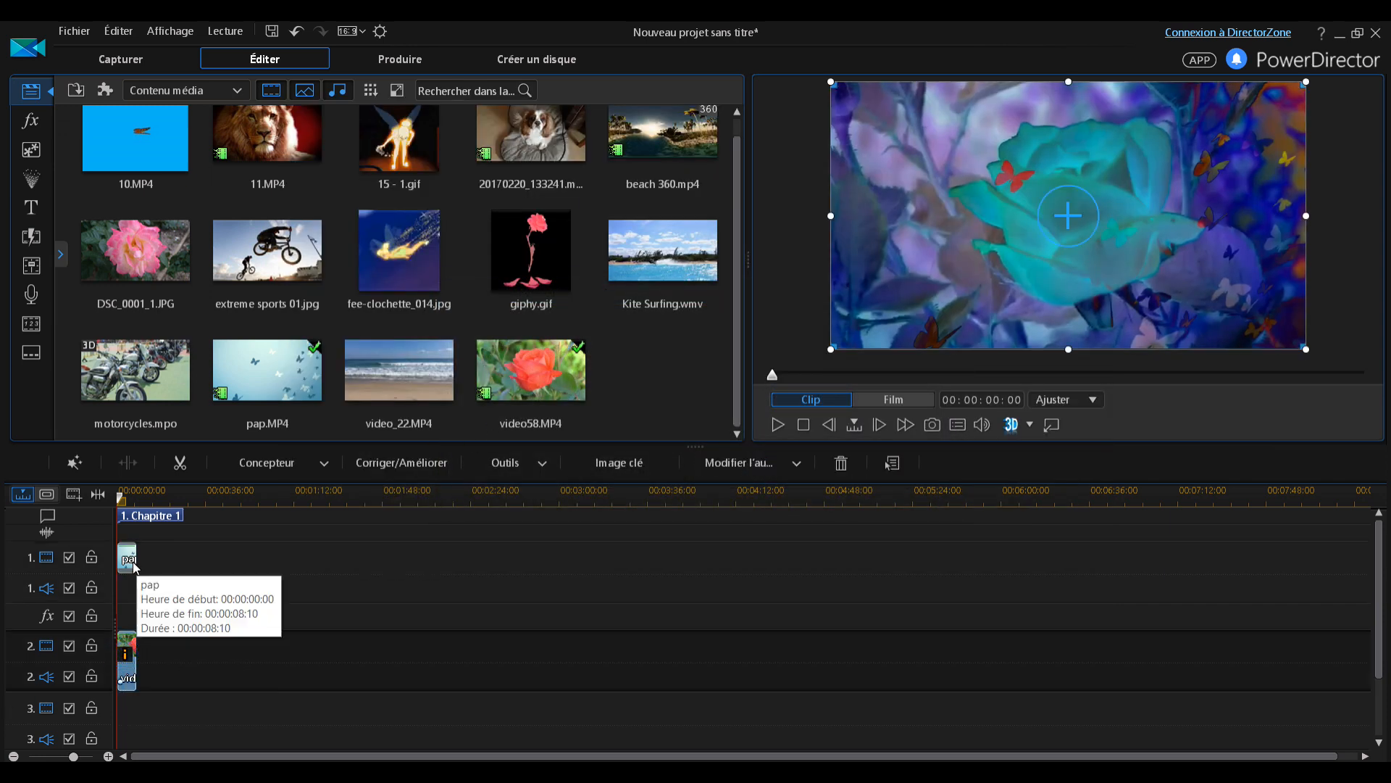
left_click(544, 467)
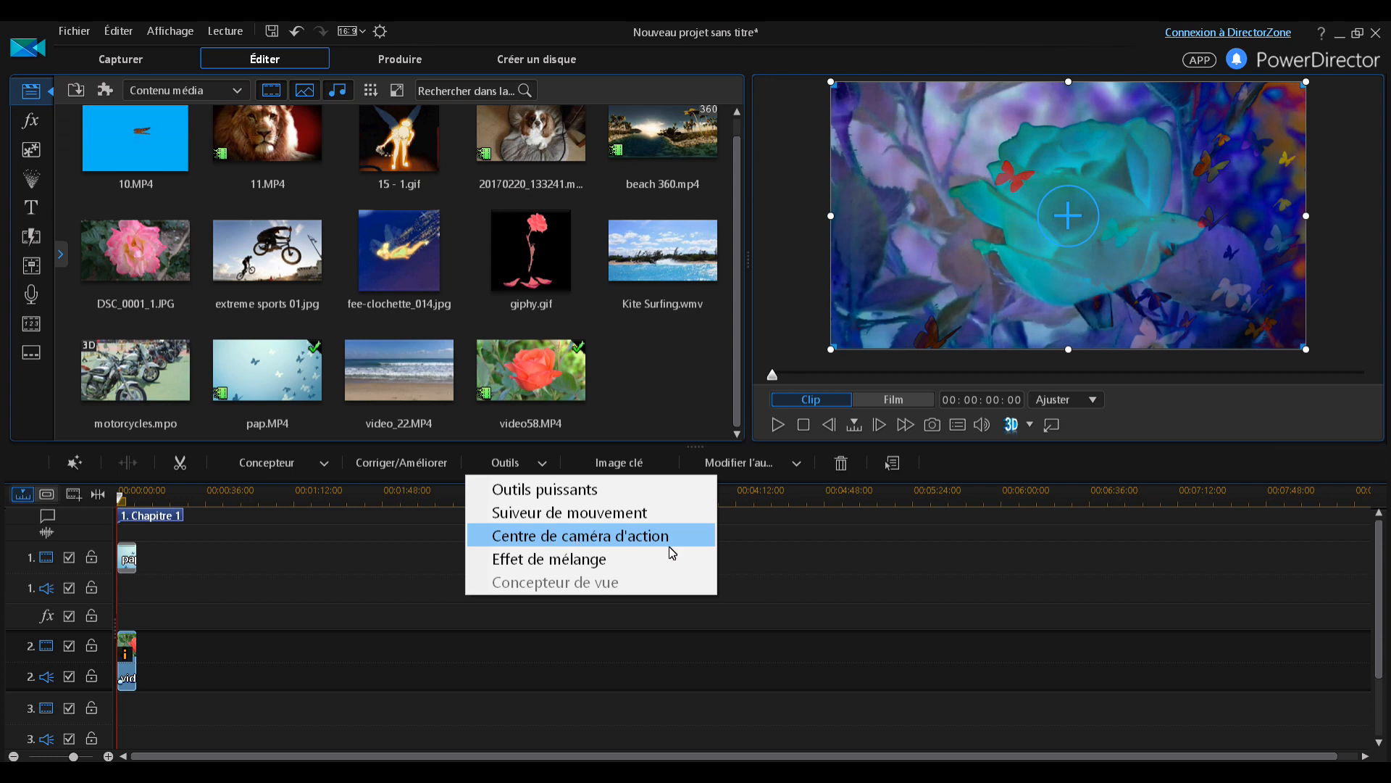
left_click(527, 564)
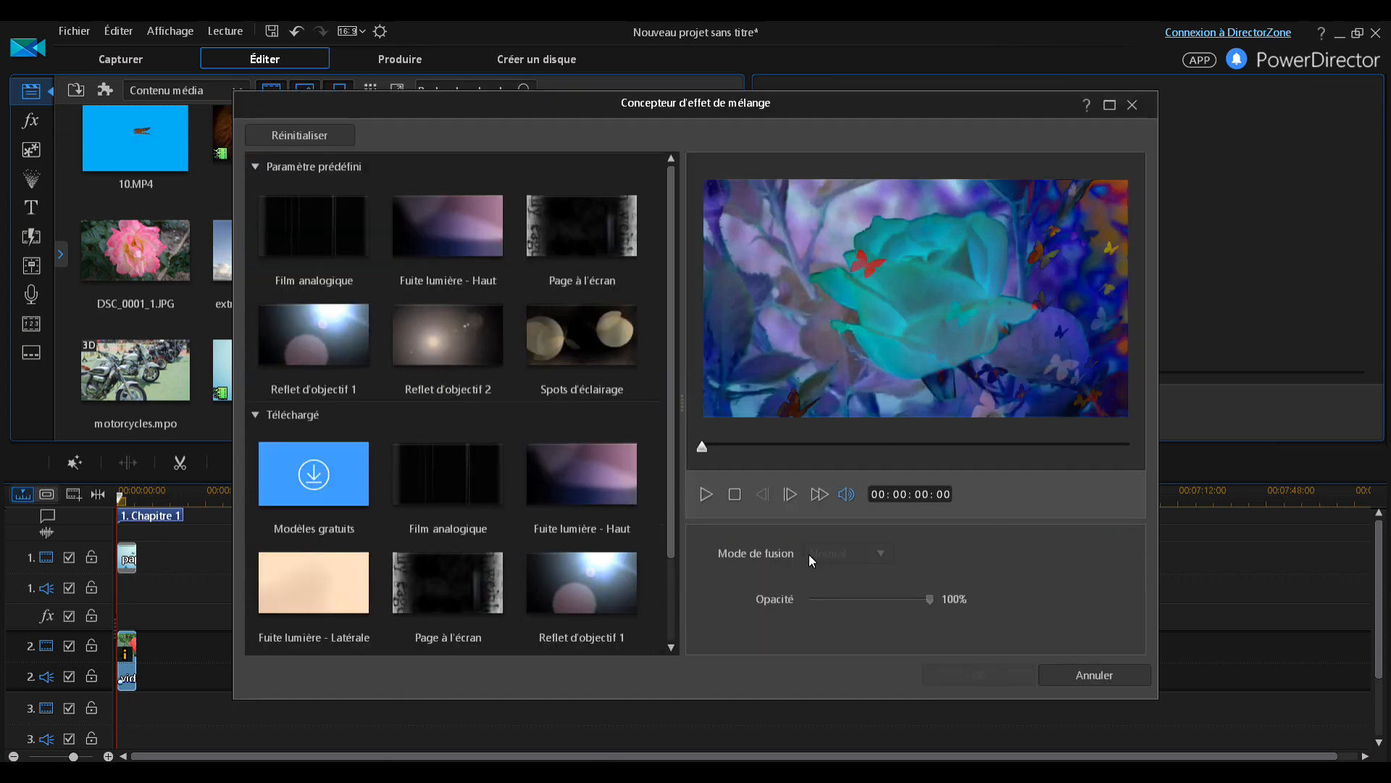
left_click(602, 589)
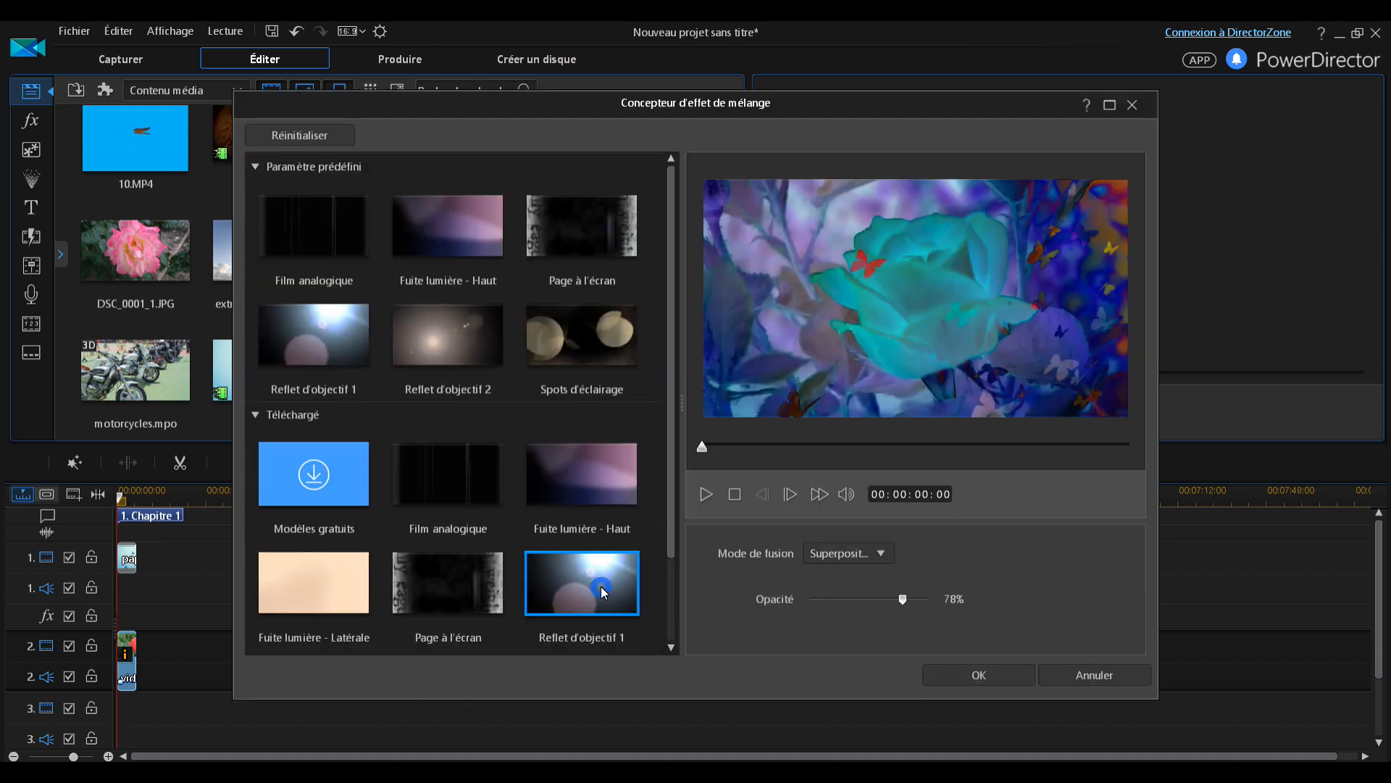
left_click(709, 493)
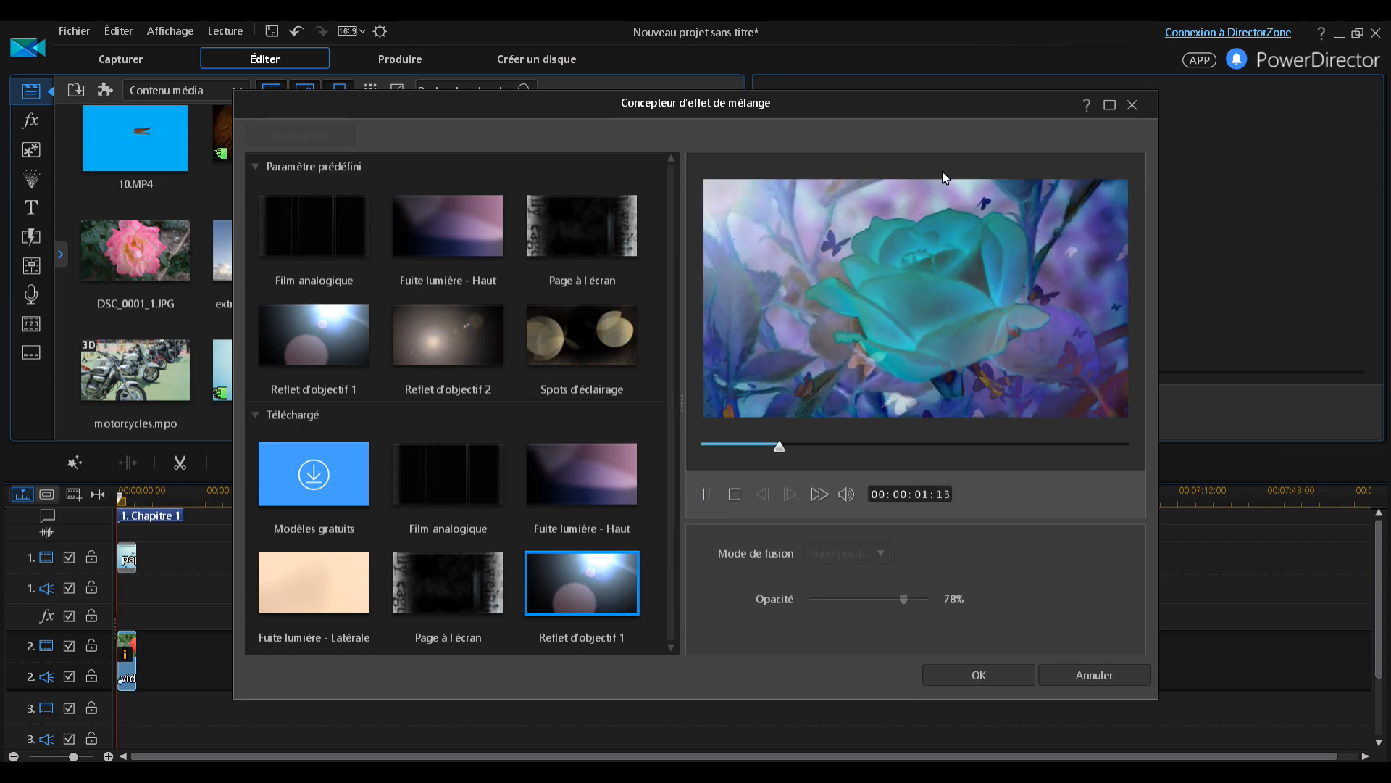
left_click(707, 497)
Step: Preview the downloaded Fuite lumière - Haut and the preset Page à l'écran blending effects, and leave the designer without saving
left_click(586, 491)
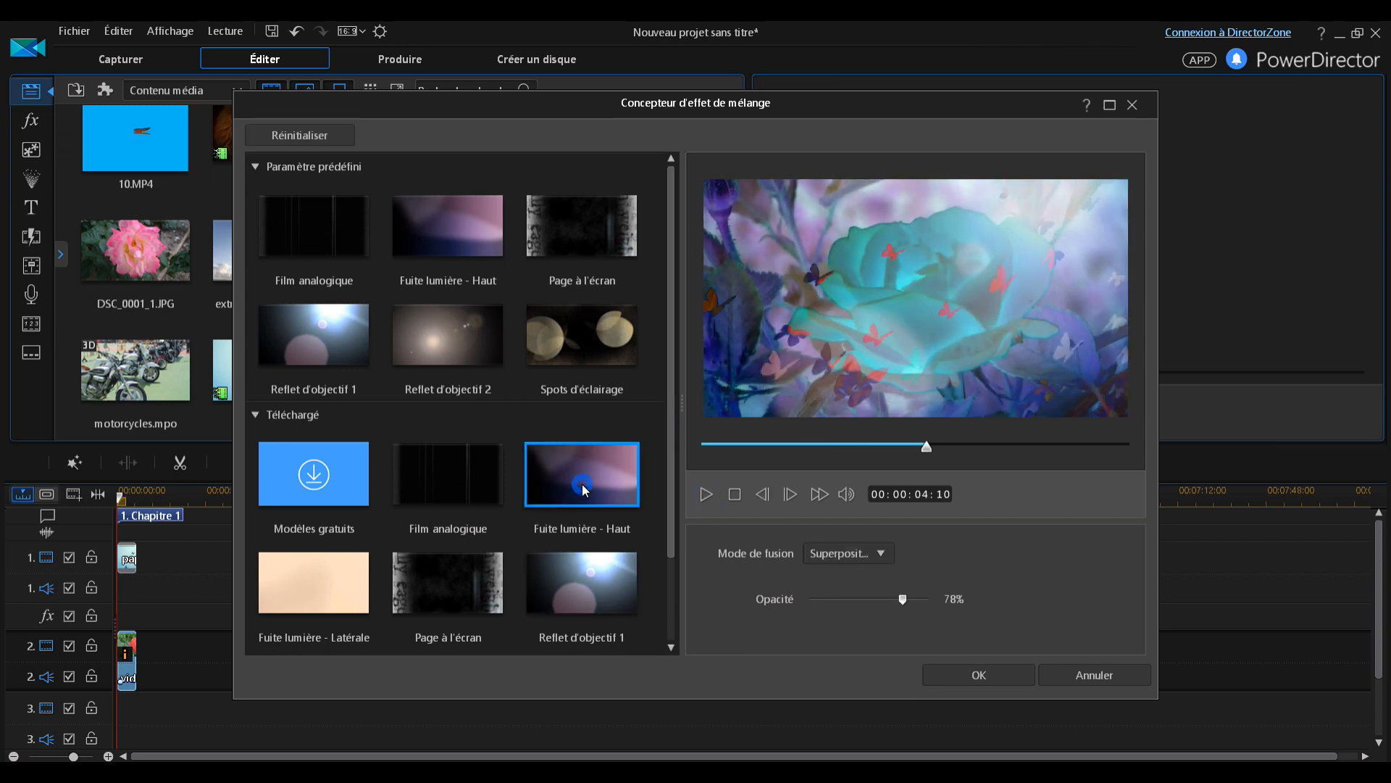
left_click(707, 498)
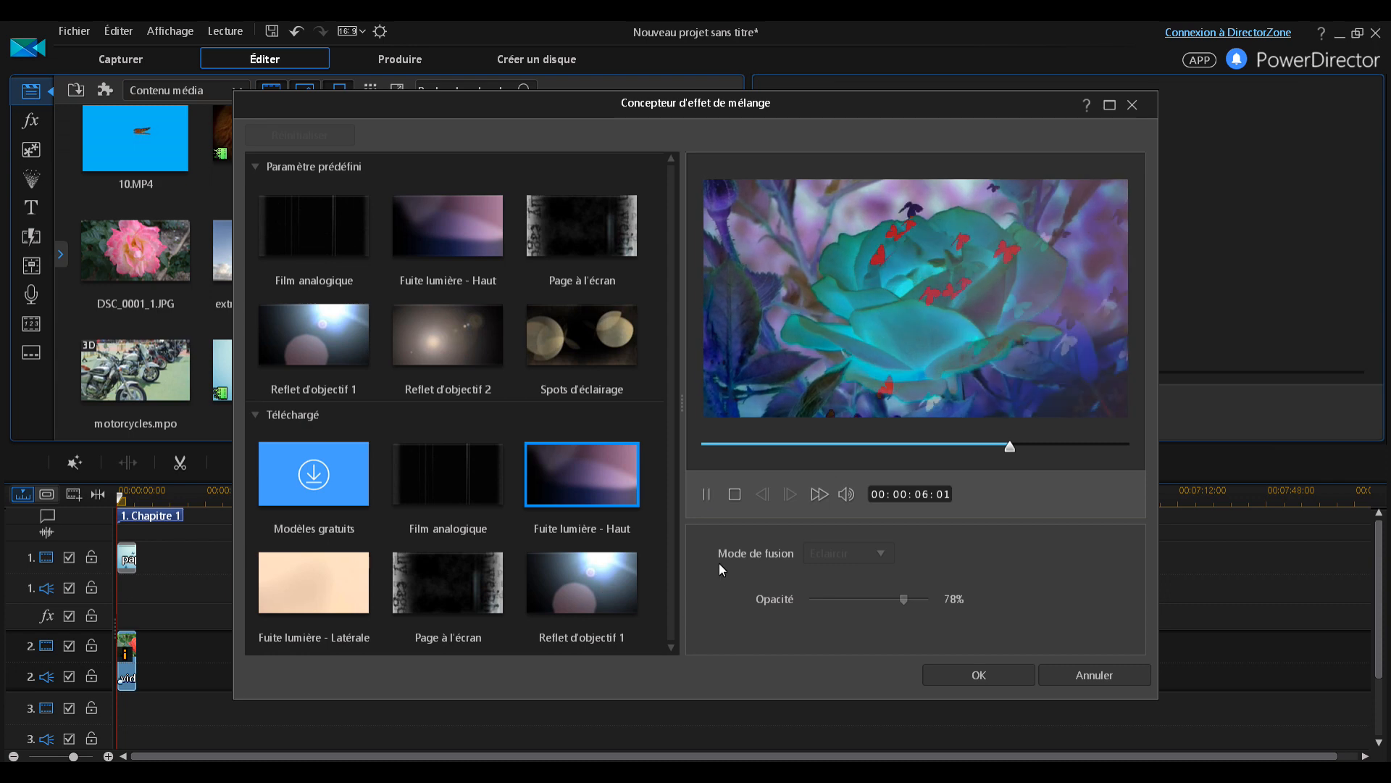
left_click(707, 496)
left_click(565, 234)
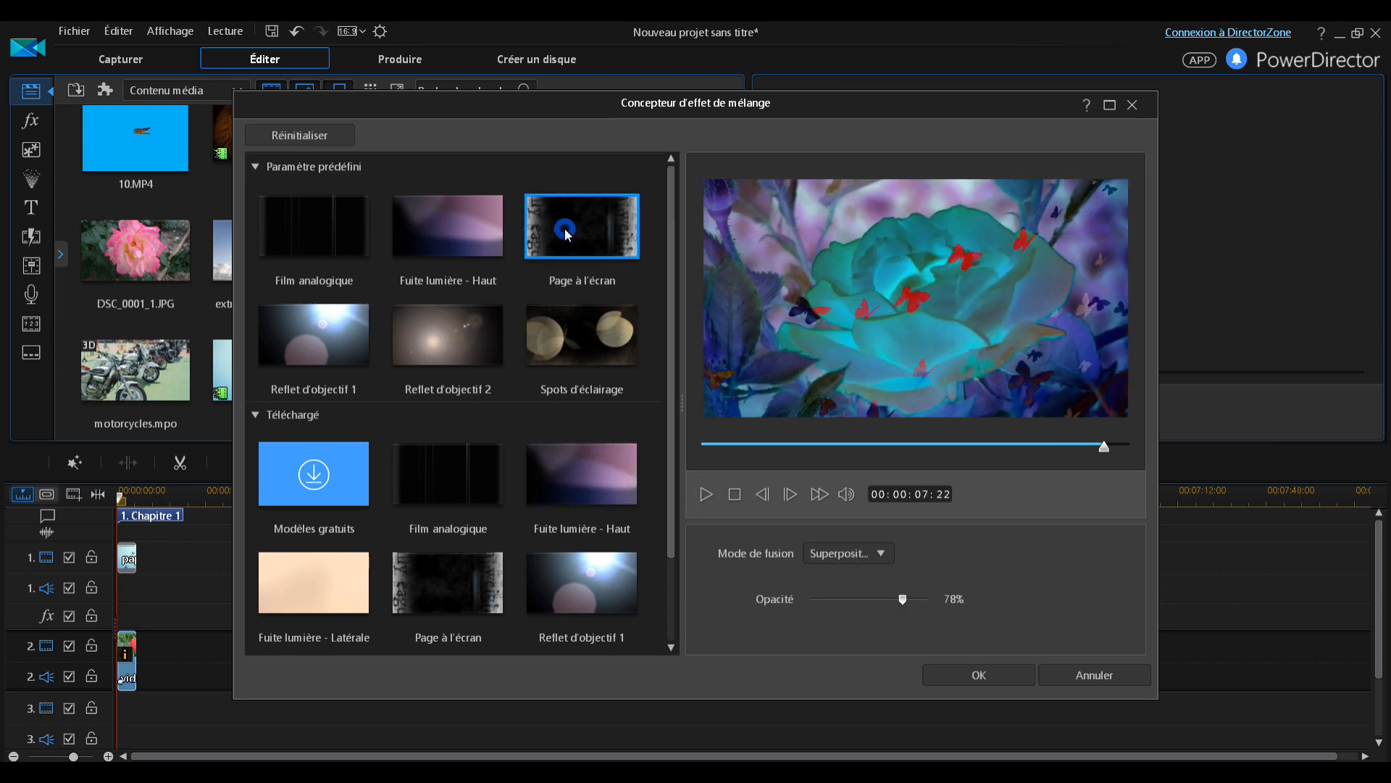
left_click(709, 496)
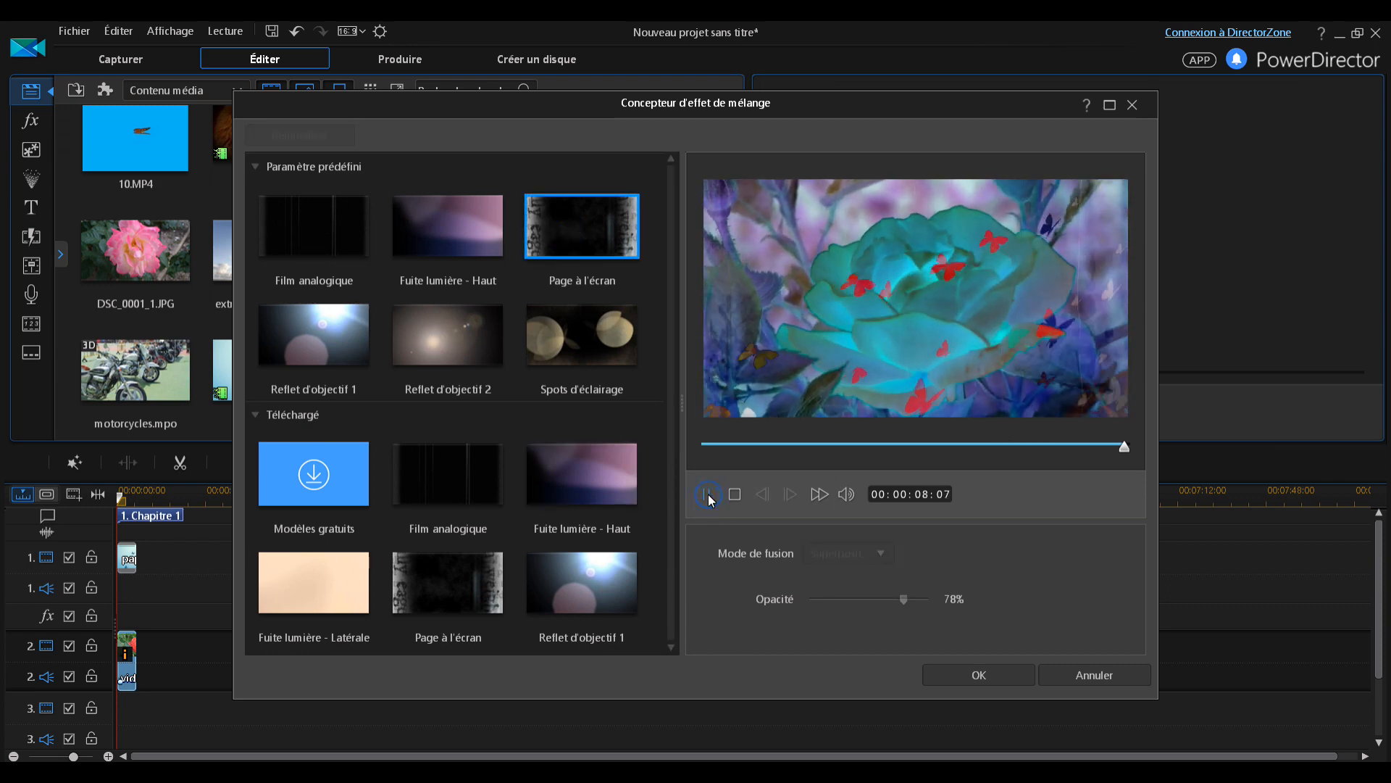
left_click(1098, 675)
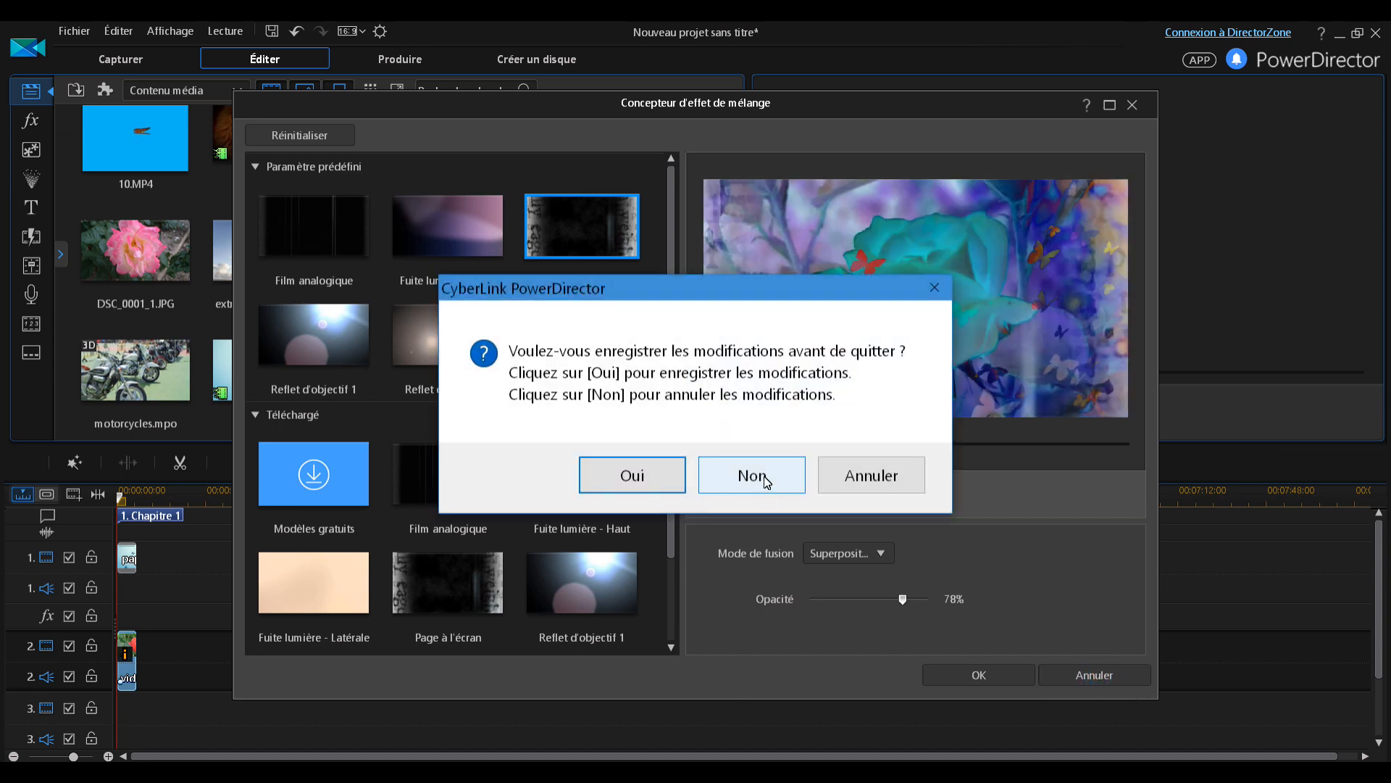
left_click(754, 476)
left_click(562, 651)
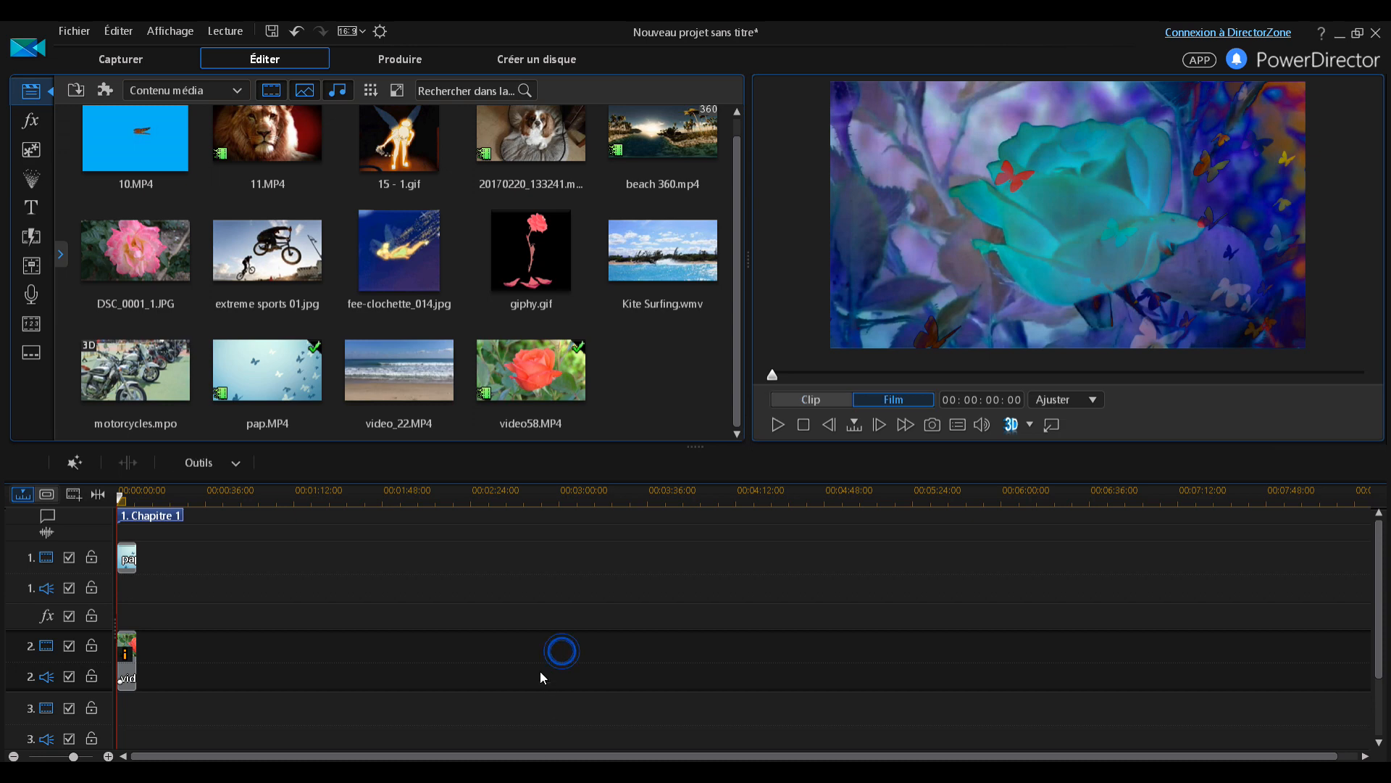
Step: View the program's version information, check for available updates and close the notifications
left_click_drag(738, 198, 720, 307)
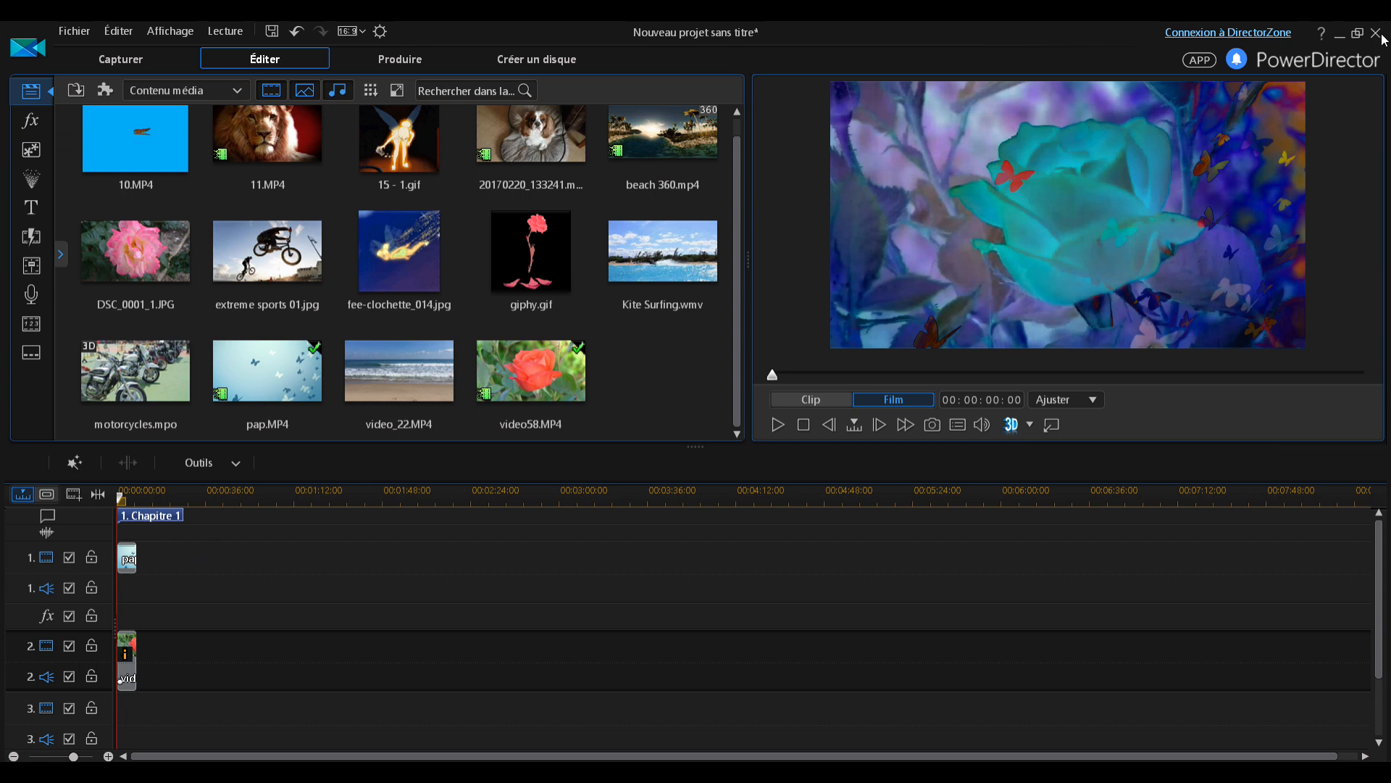
left_click(1323, 31)
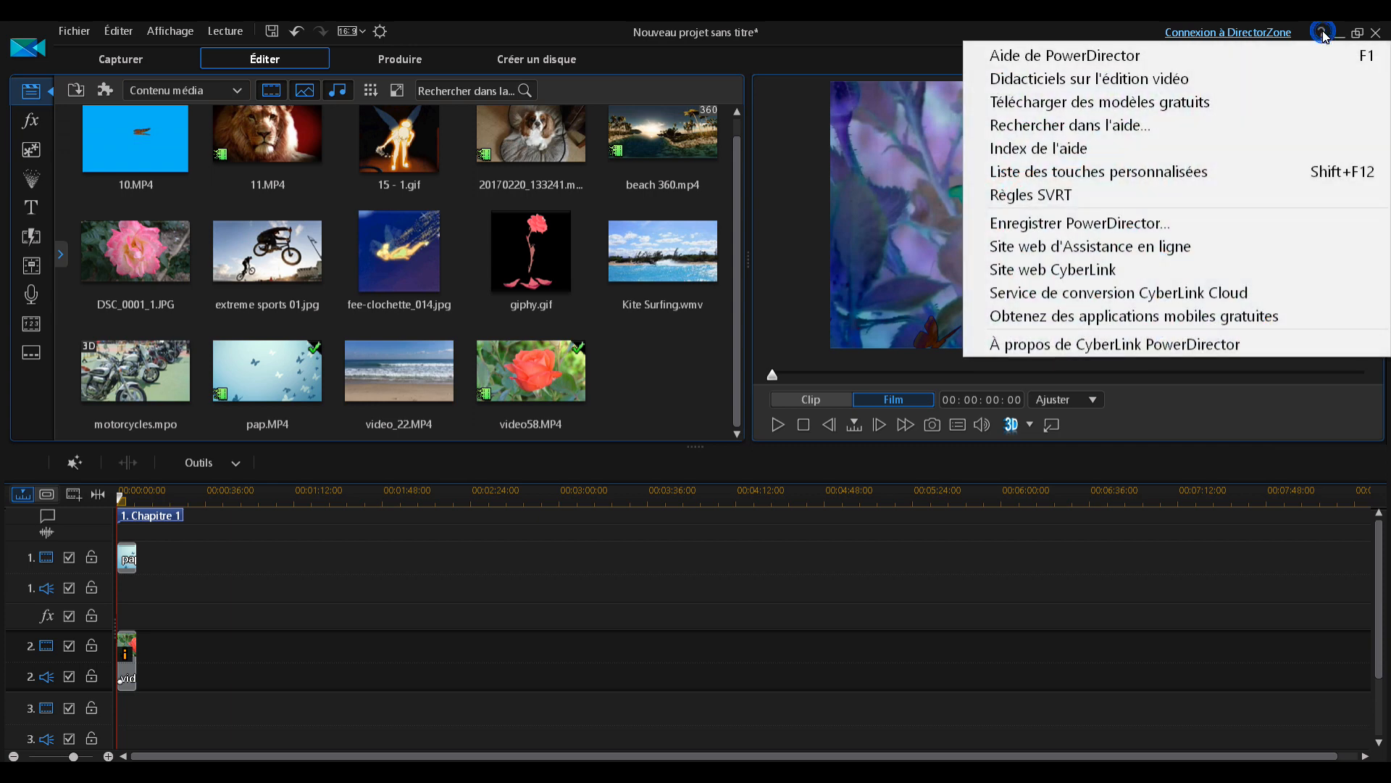
left_click(1064, 345)
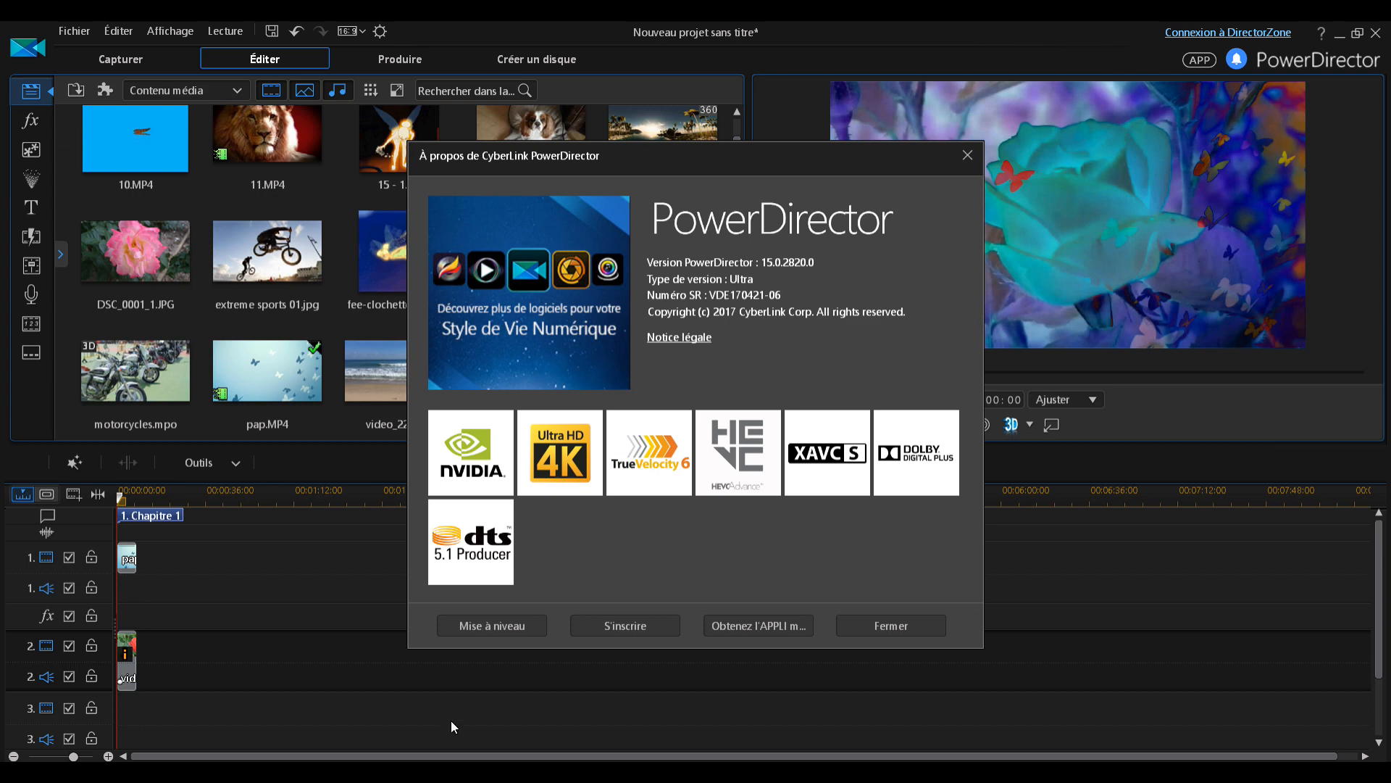
left_click(491, 628)
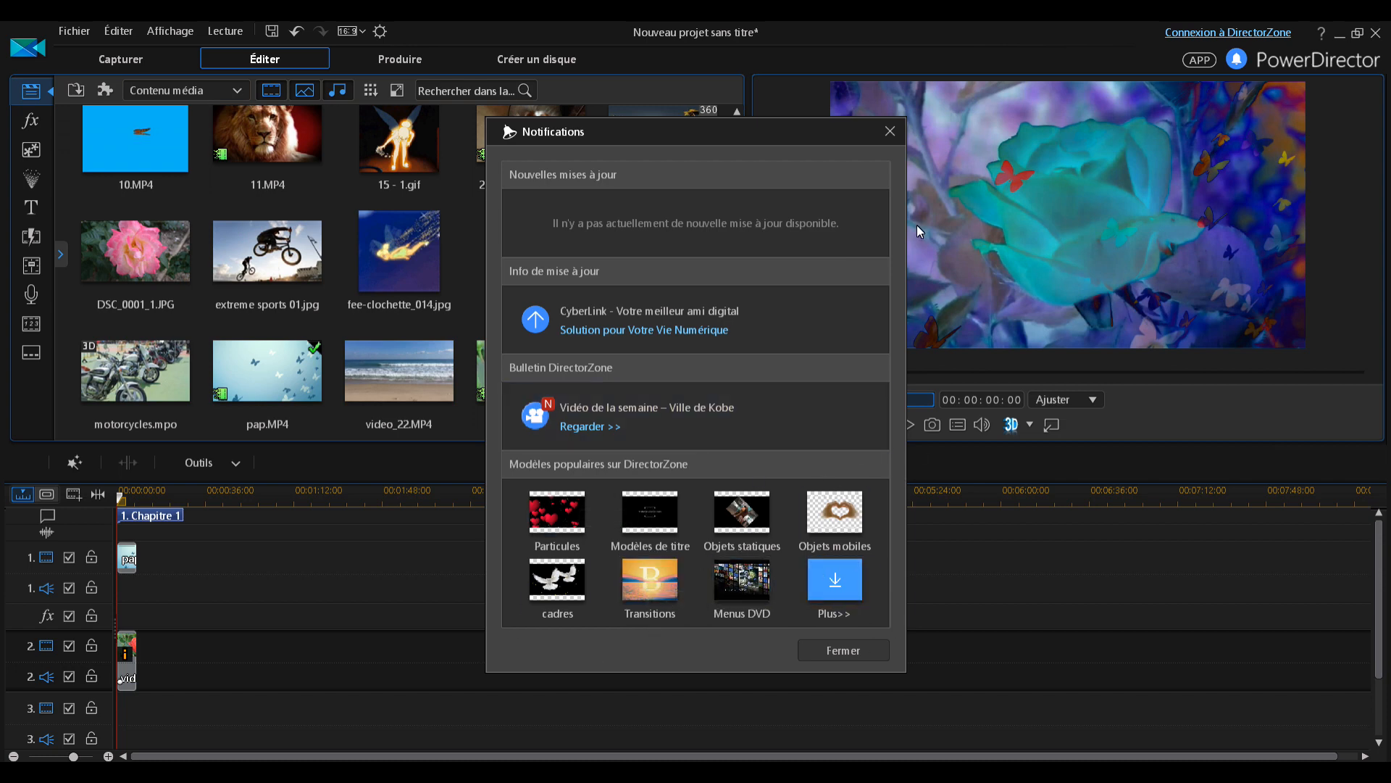
left_click(890, 133)
Step: Place fee-clochette_014.jpg on track 1 well after the pap clip, leaving a gap, and play it in the preview
left_click_drag(400, 250, 302, 558)
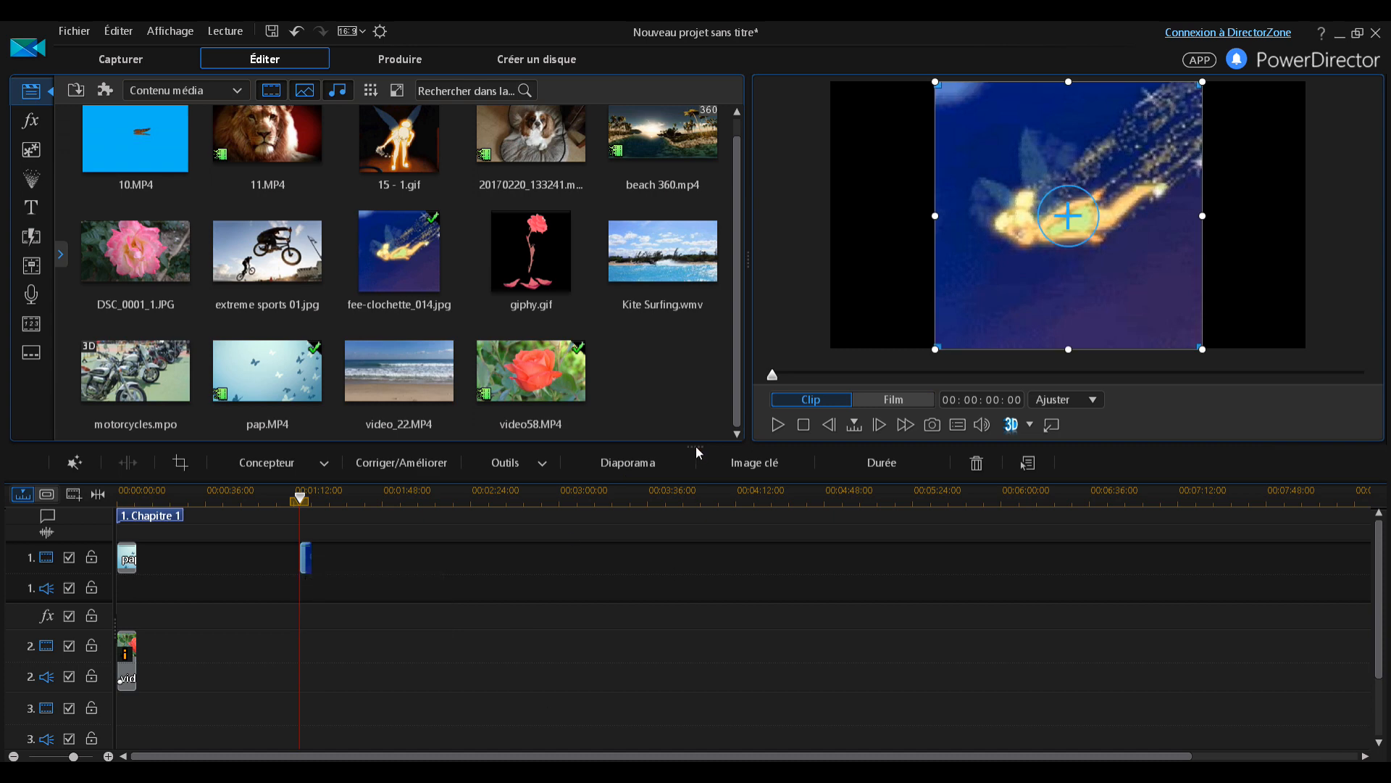
left_click(775, 425)
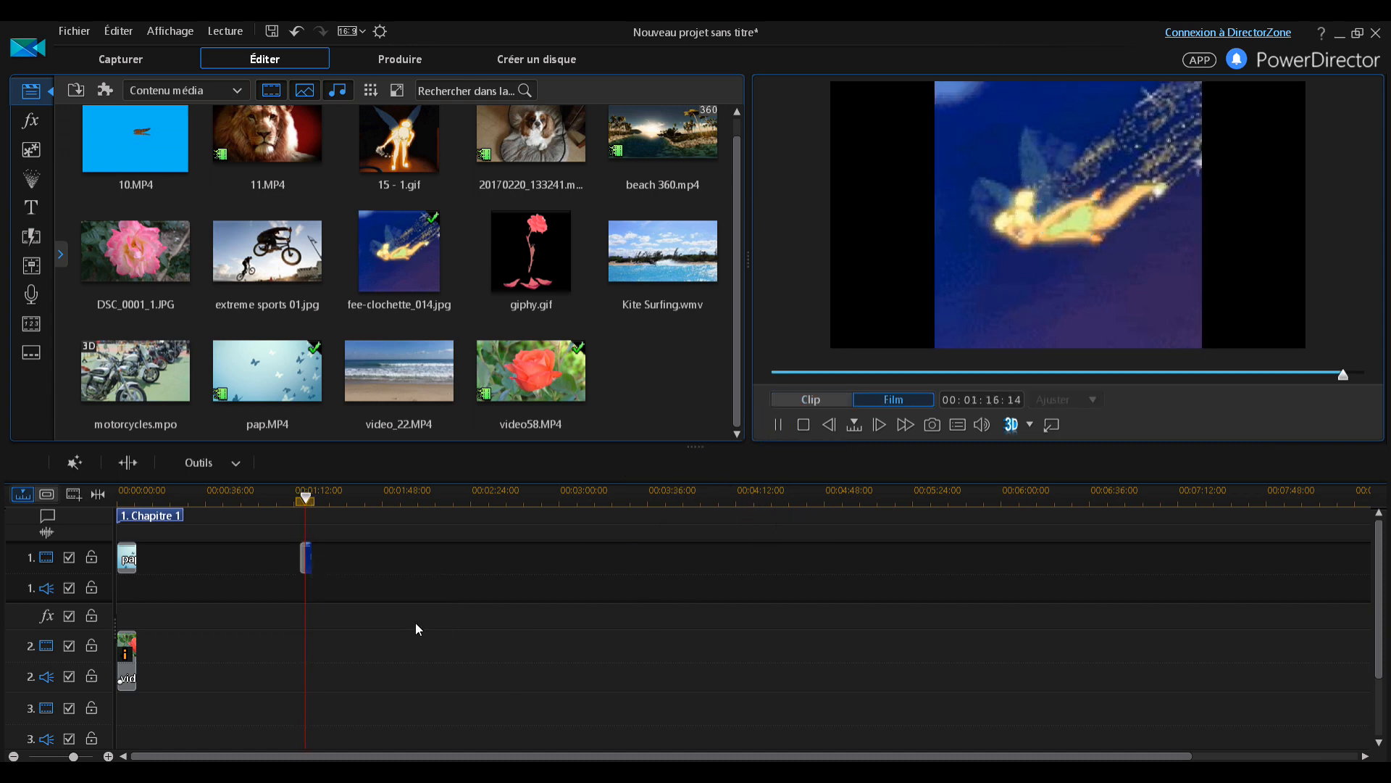
Step: Replace the fee-clochette_014 image on track 1 with giphy.gif starting at about 00:00:48:10, and play it
right_click(305, 559)
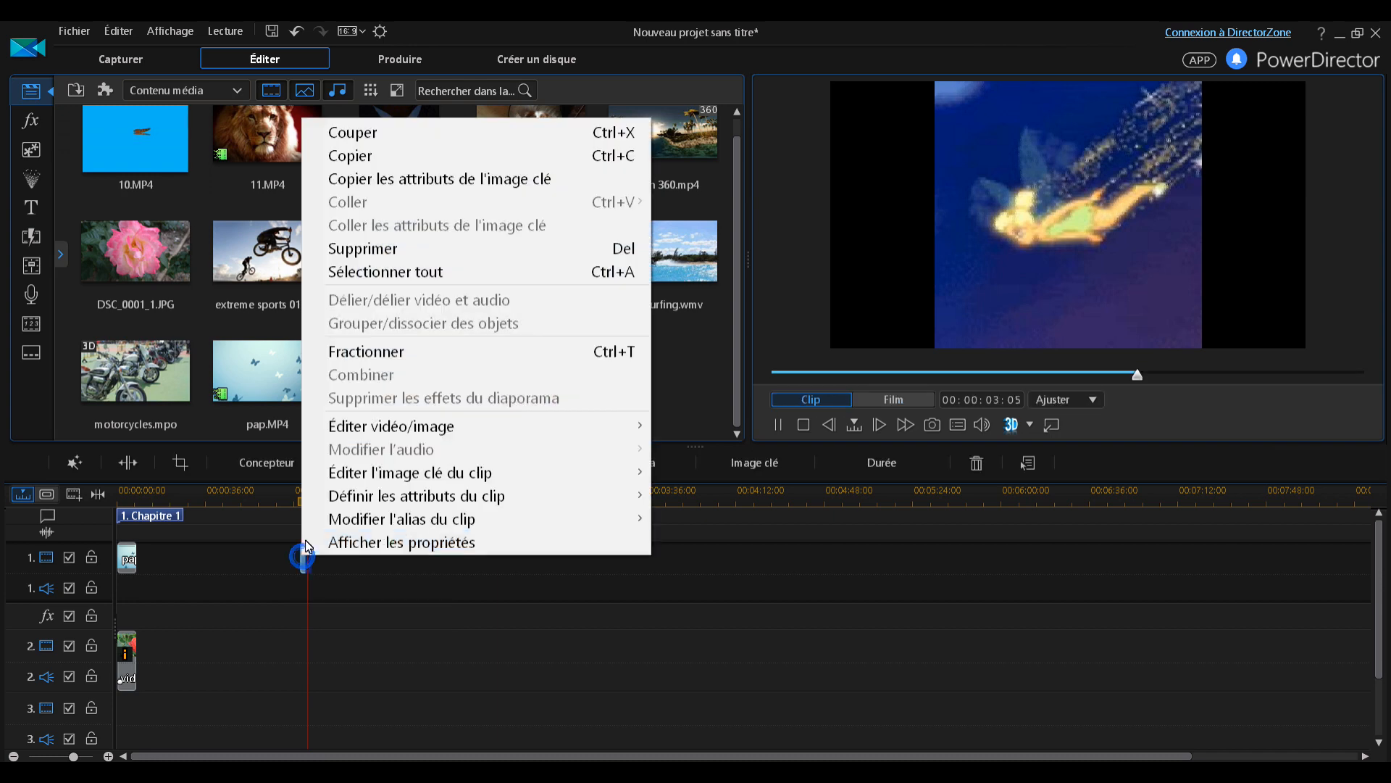
left_click(344, 250)
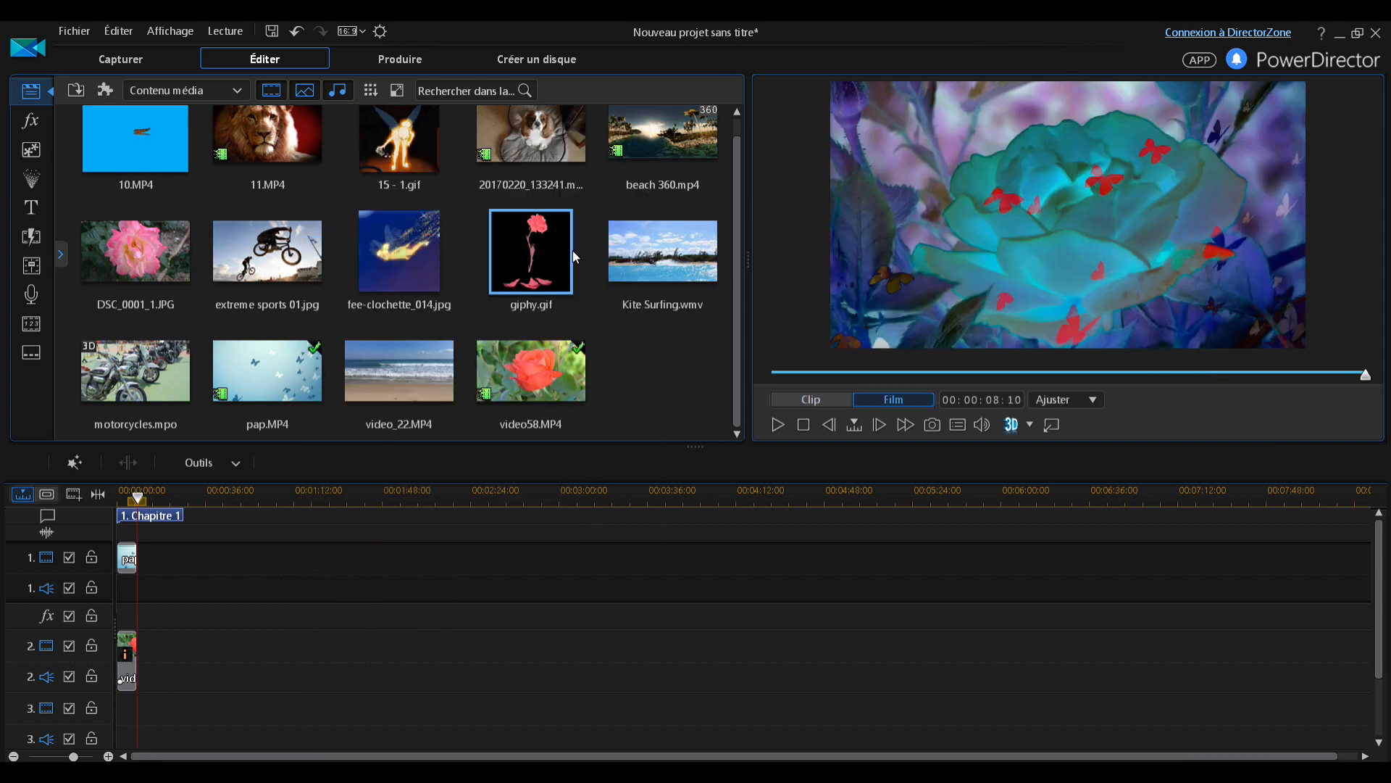
left_click_drag(531, 261, 236, 597)
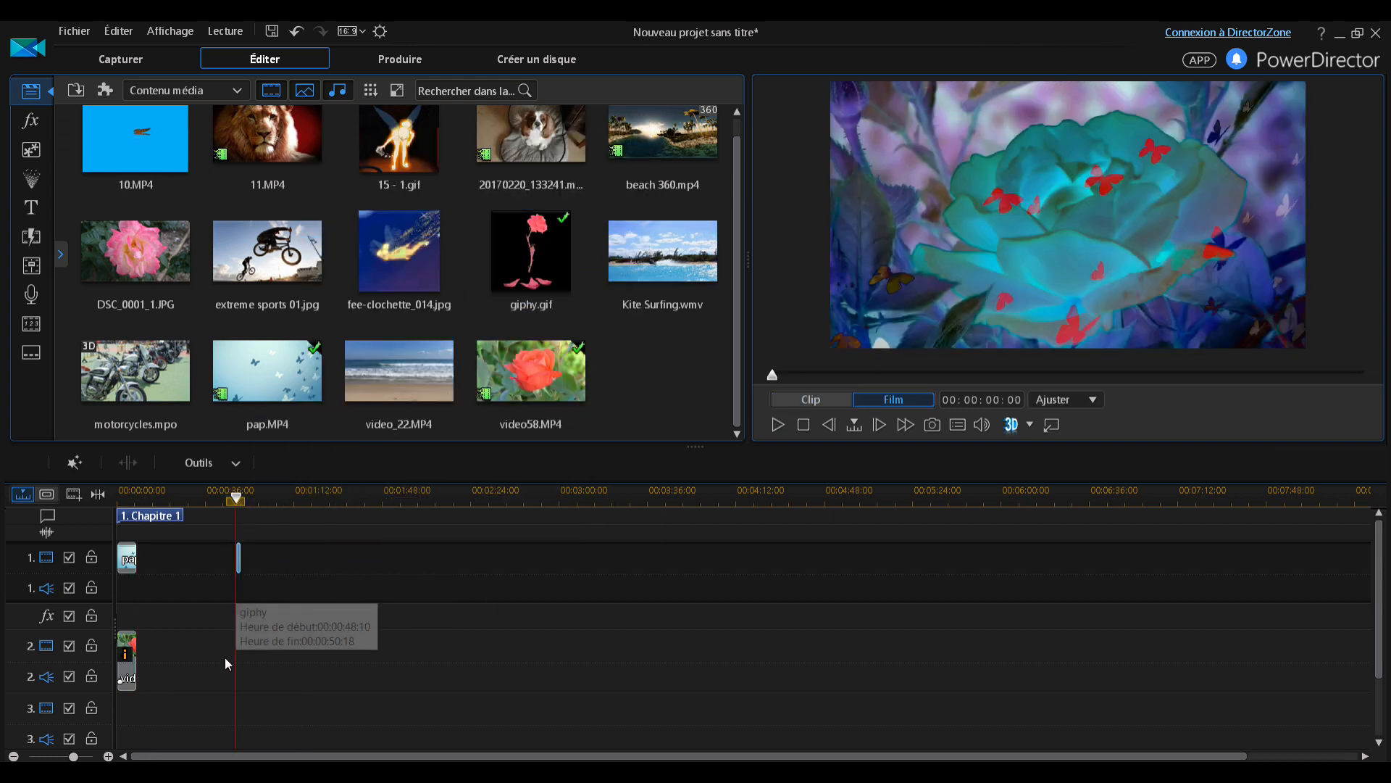
left_click(779, 424)
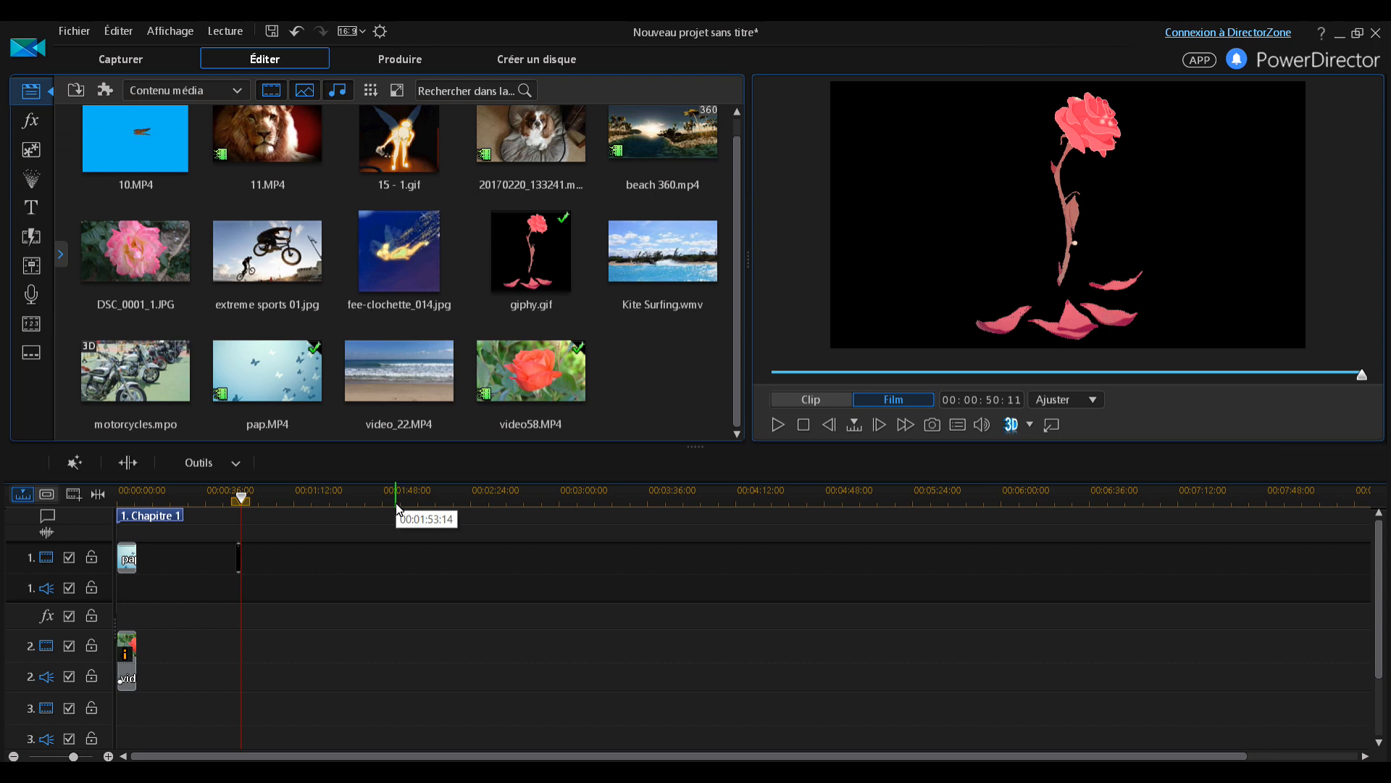
Step: Set the giphy clip's aspect ratio option to use CLPV to stretch it to 16:9, and play the clip from its start
scroll(397, 511, "up", 3)
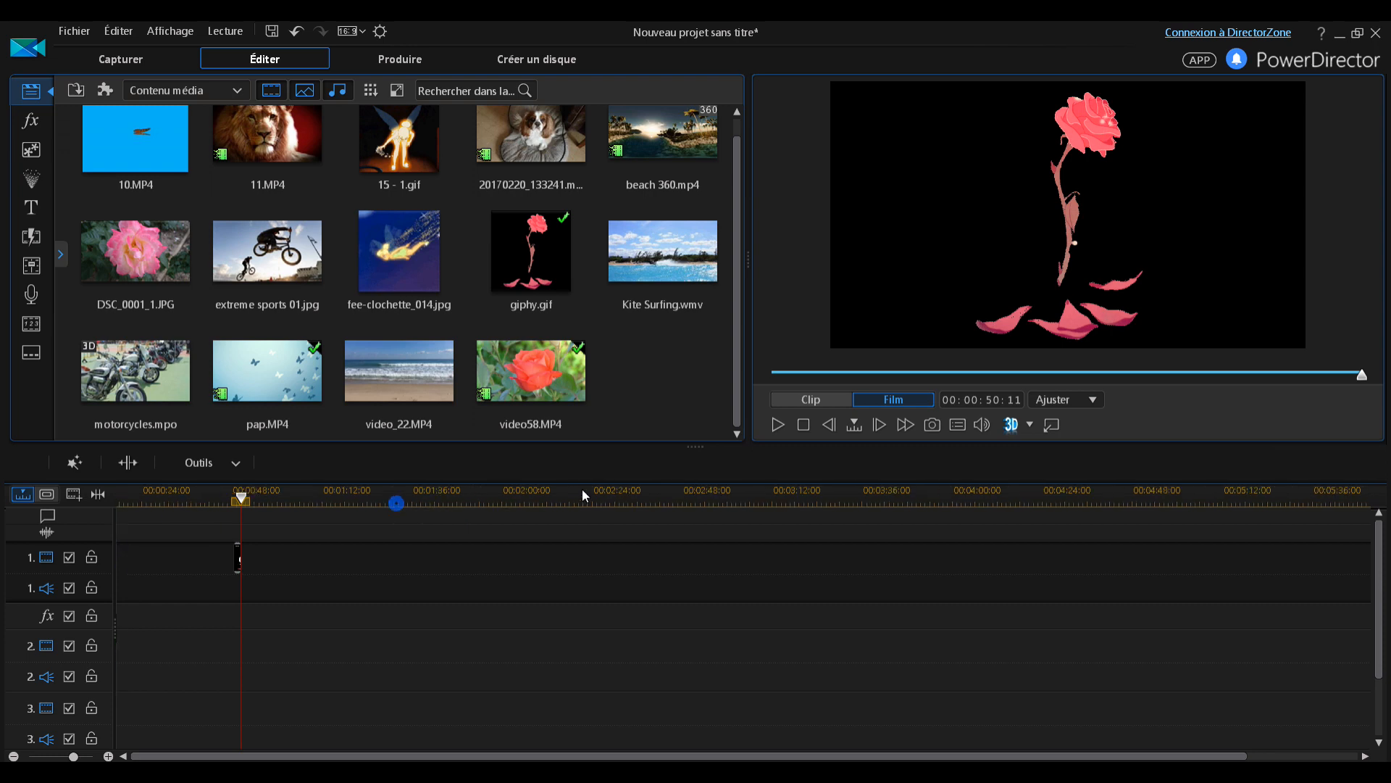
left_click(238, 558)
left_click(759, 468)
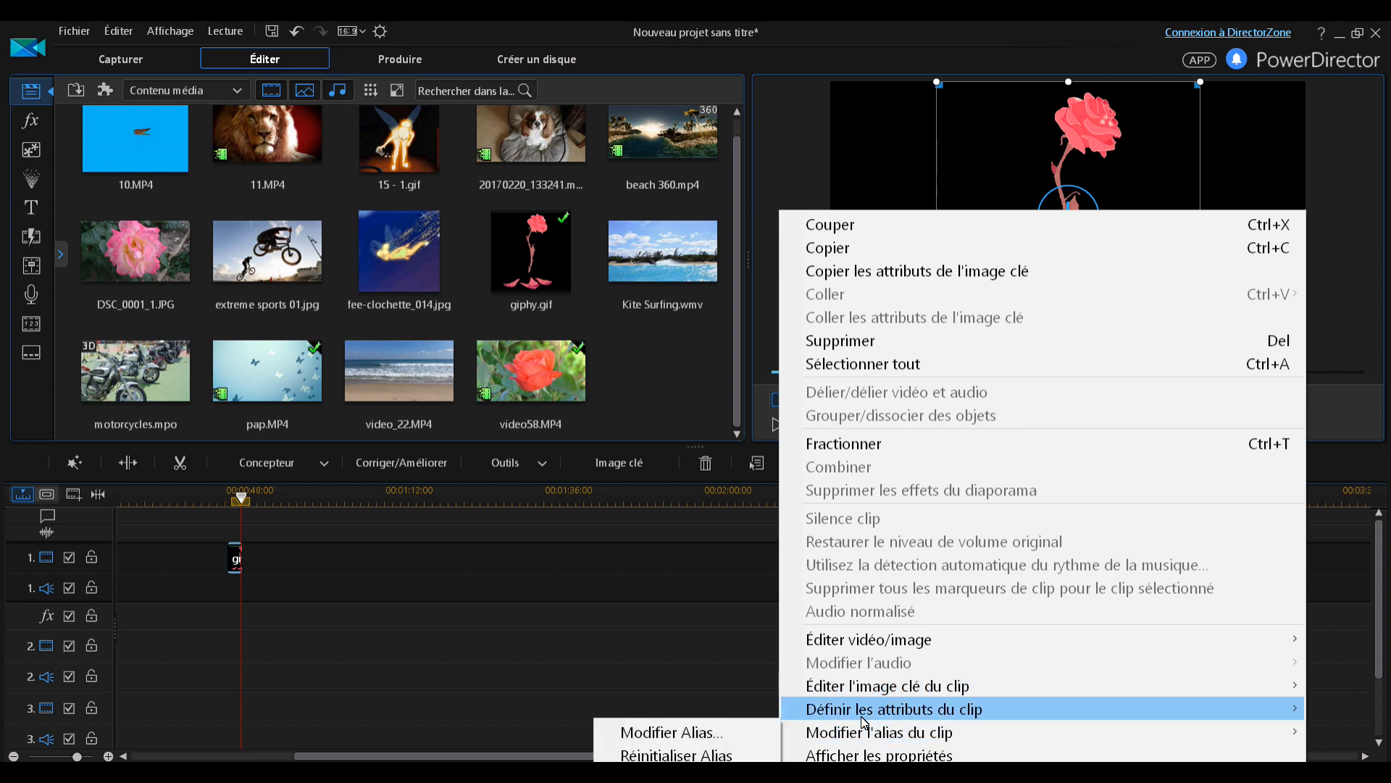
mouse_move(862, 721)
left_click(654, 686)
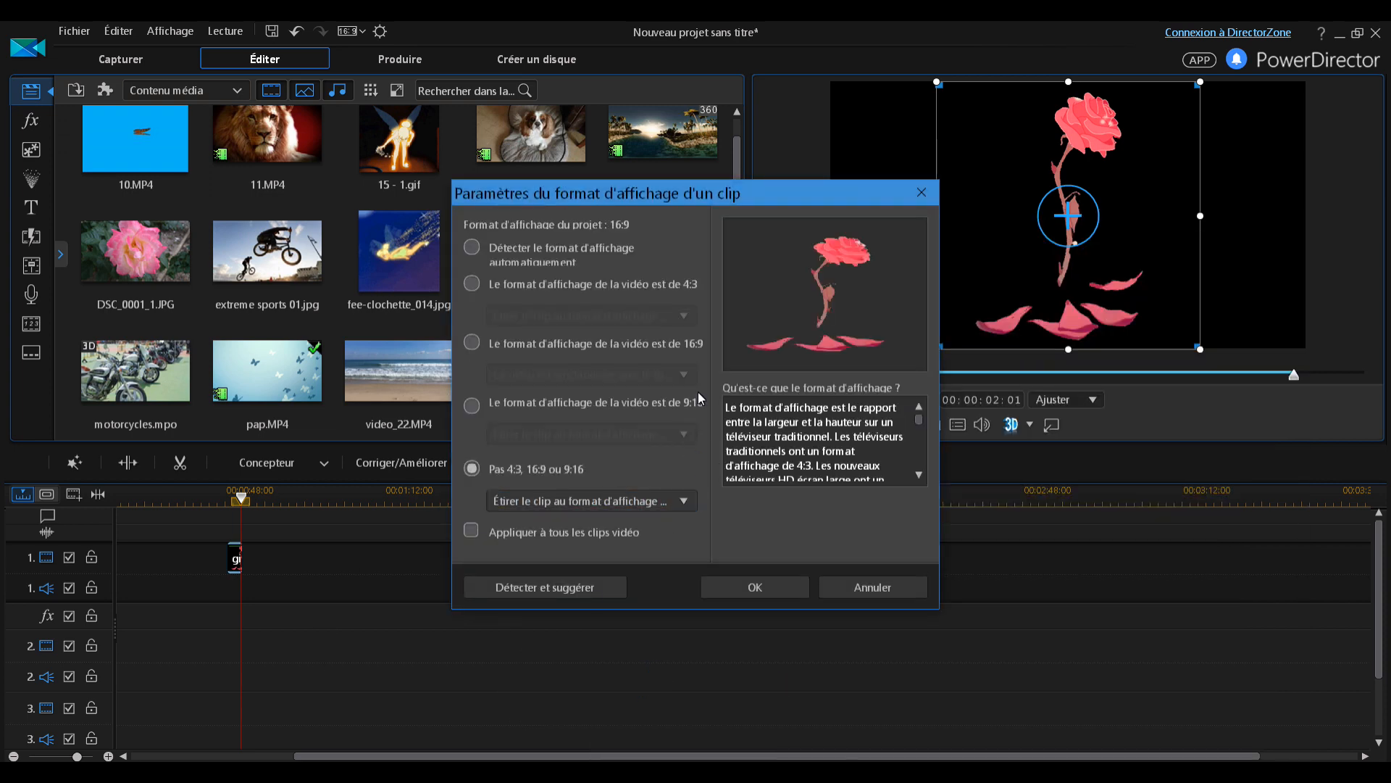
left_click(655, 503)
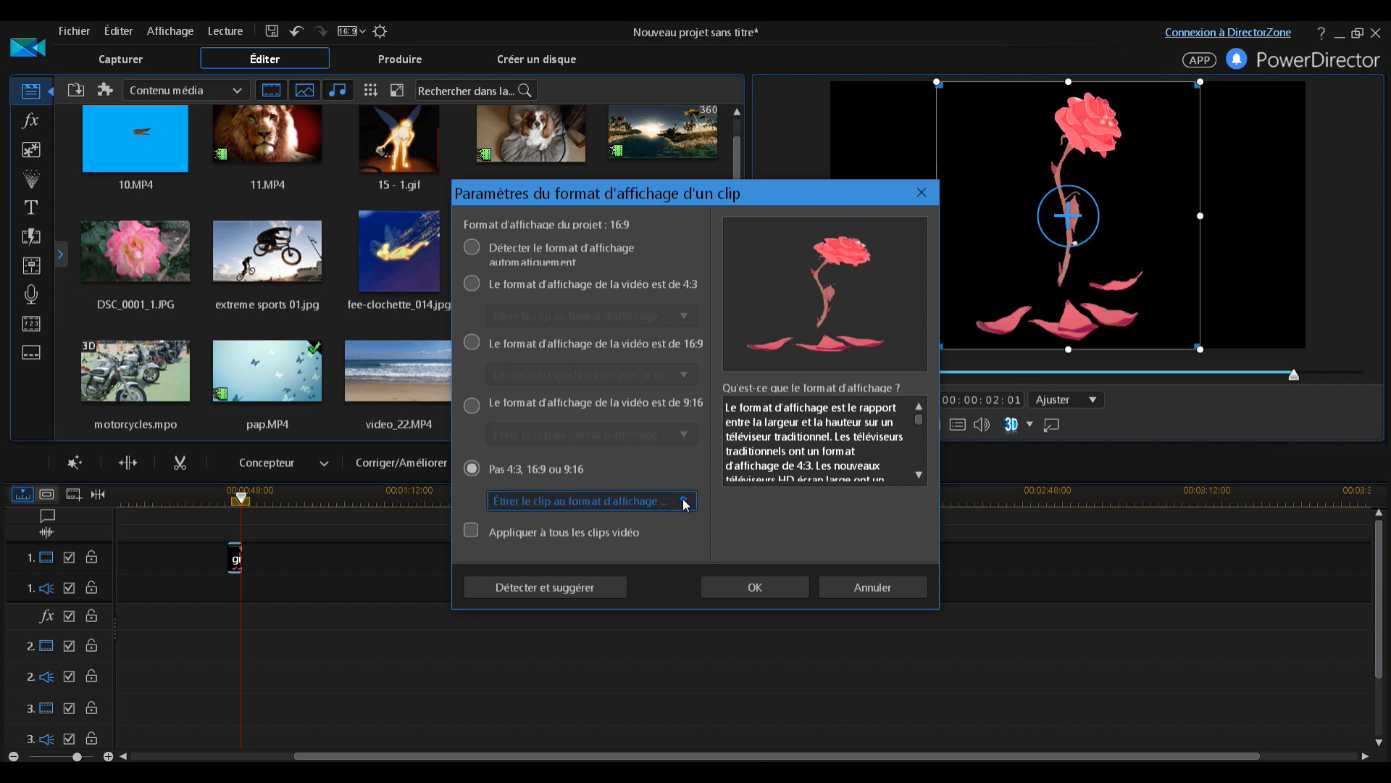
left_click(642, 539)
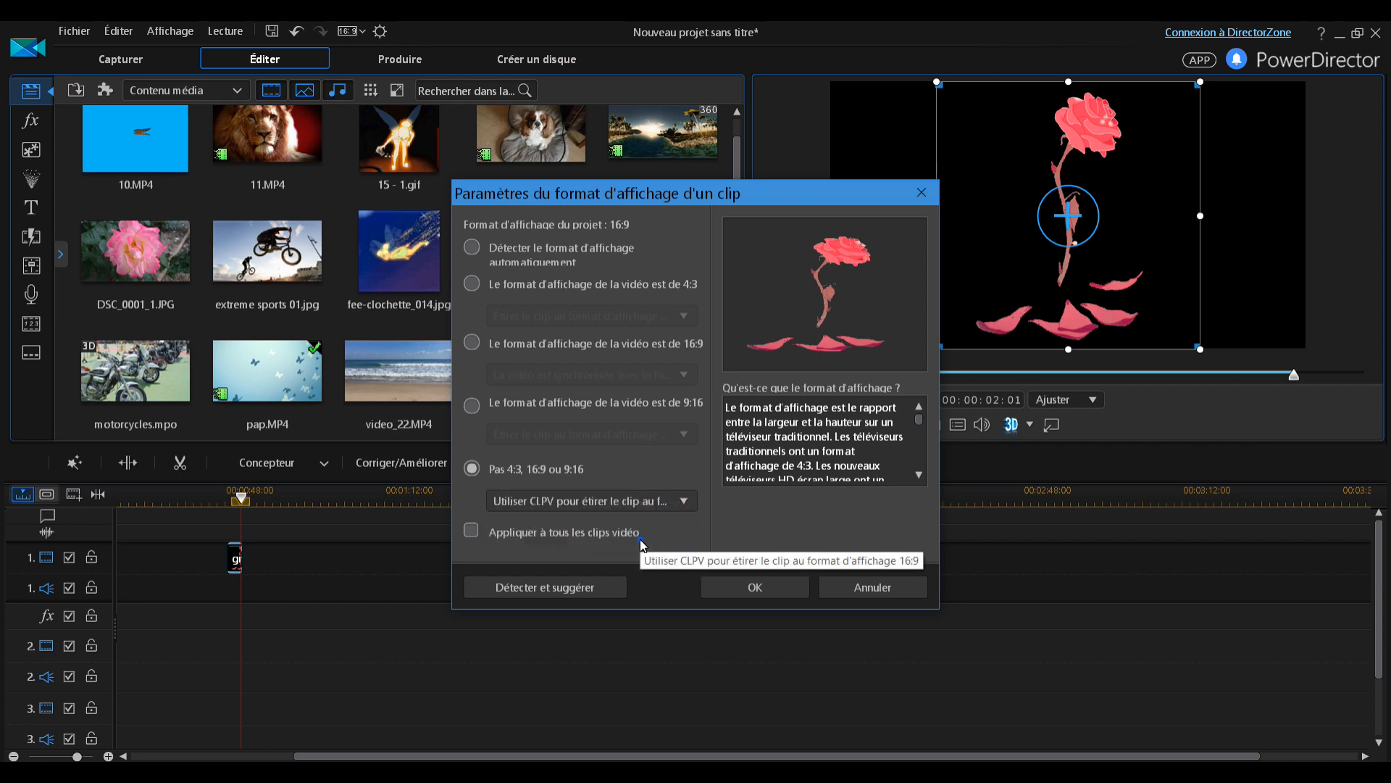
left_click(754, 584)
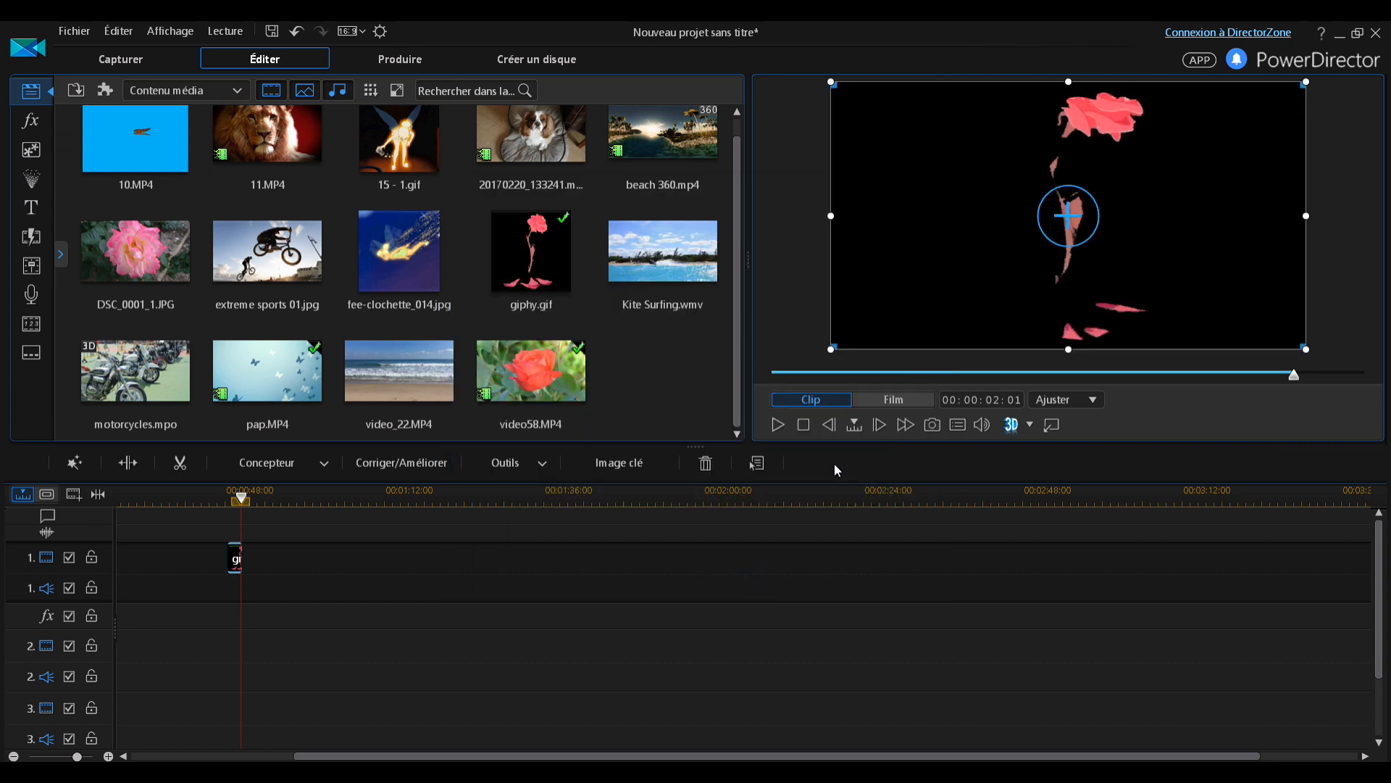
left_click(229, 499)
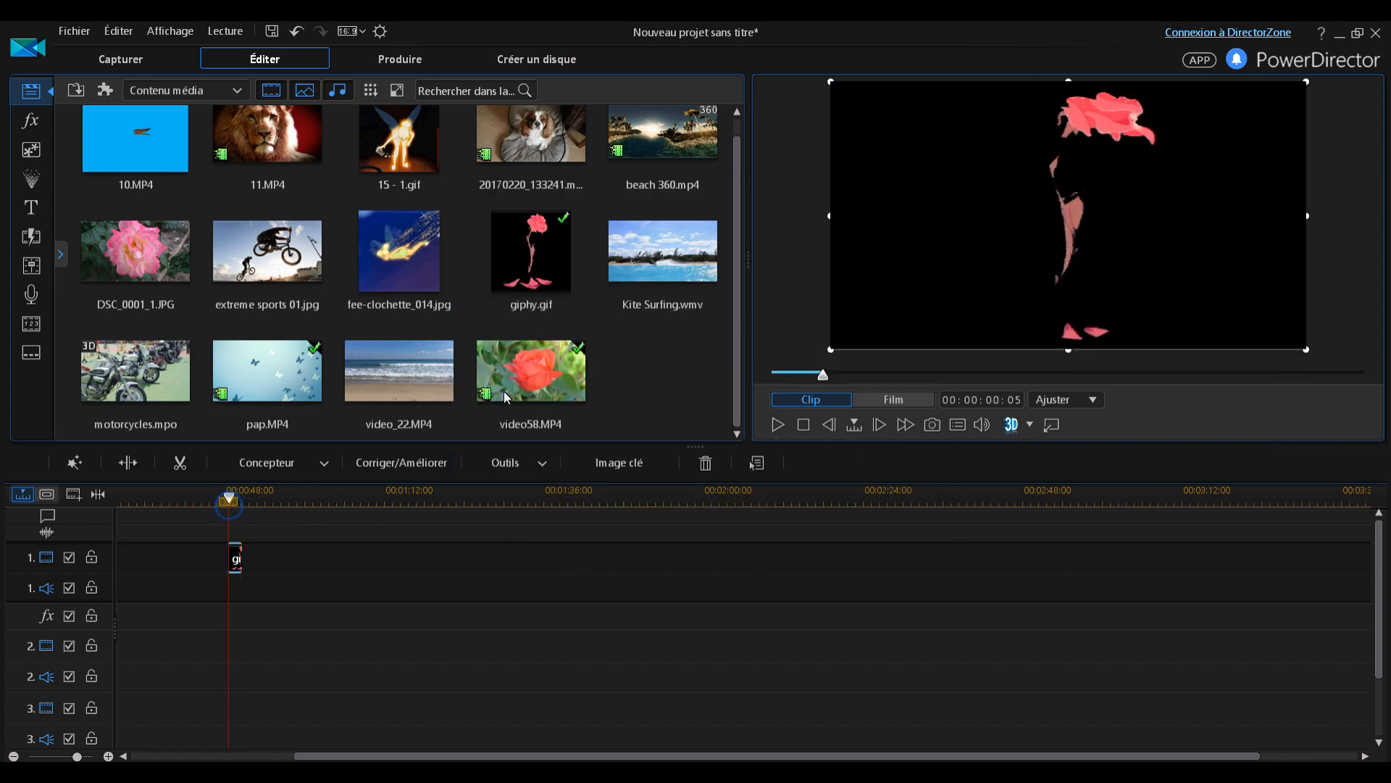
left_click(778, 425)
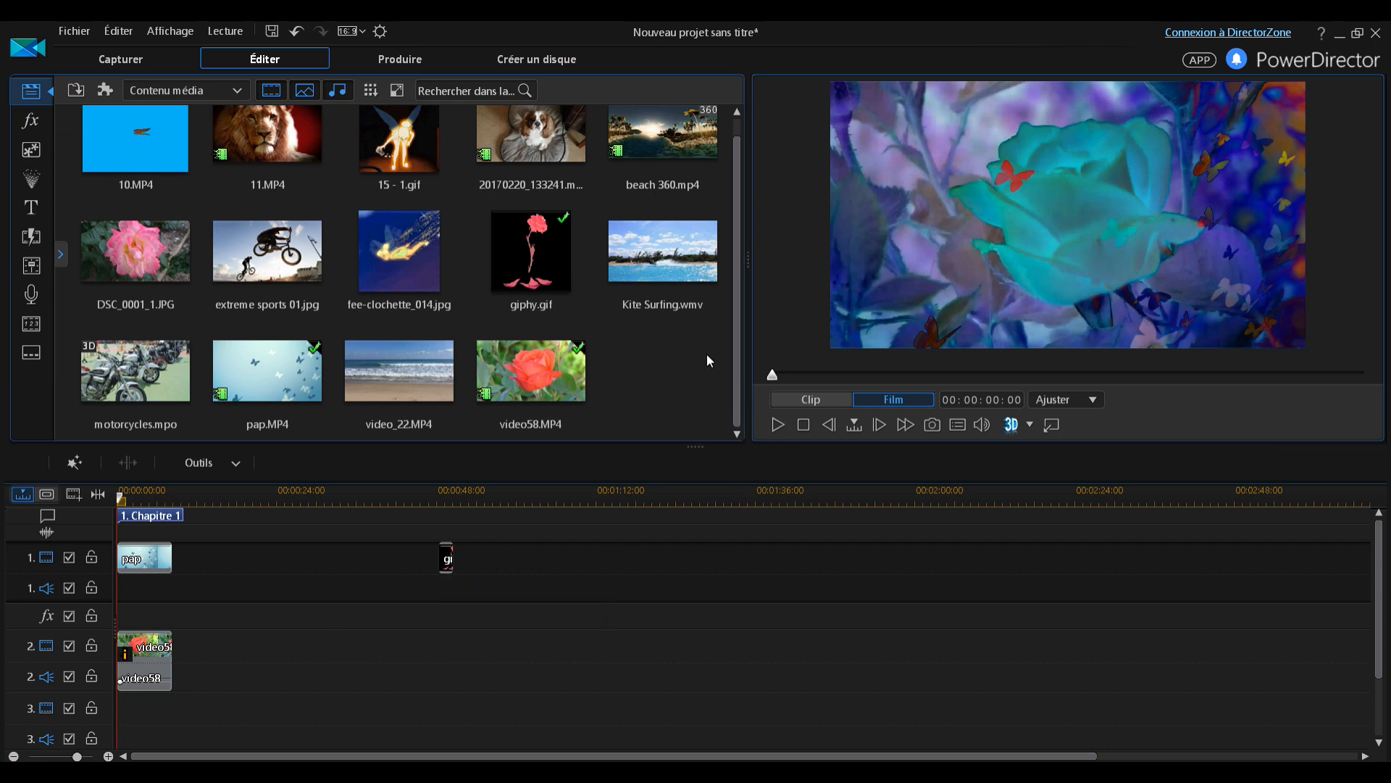
Step: Delete the giphy clip from track 1
left_click(811, 400)
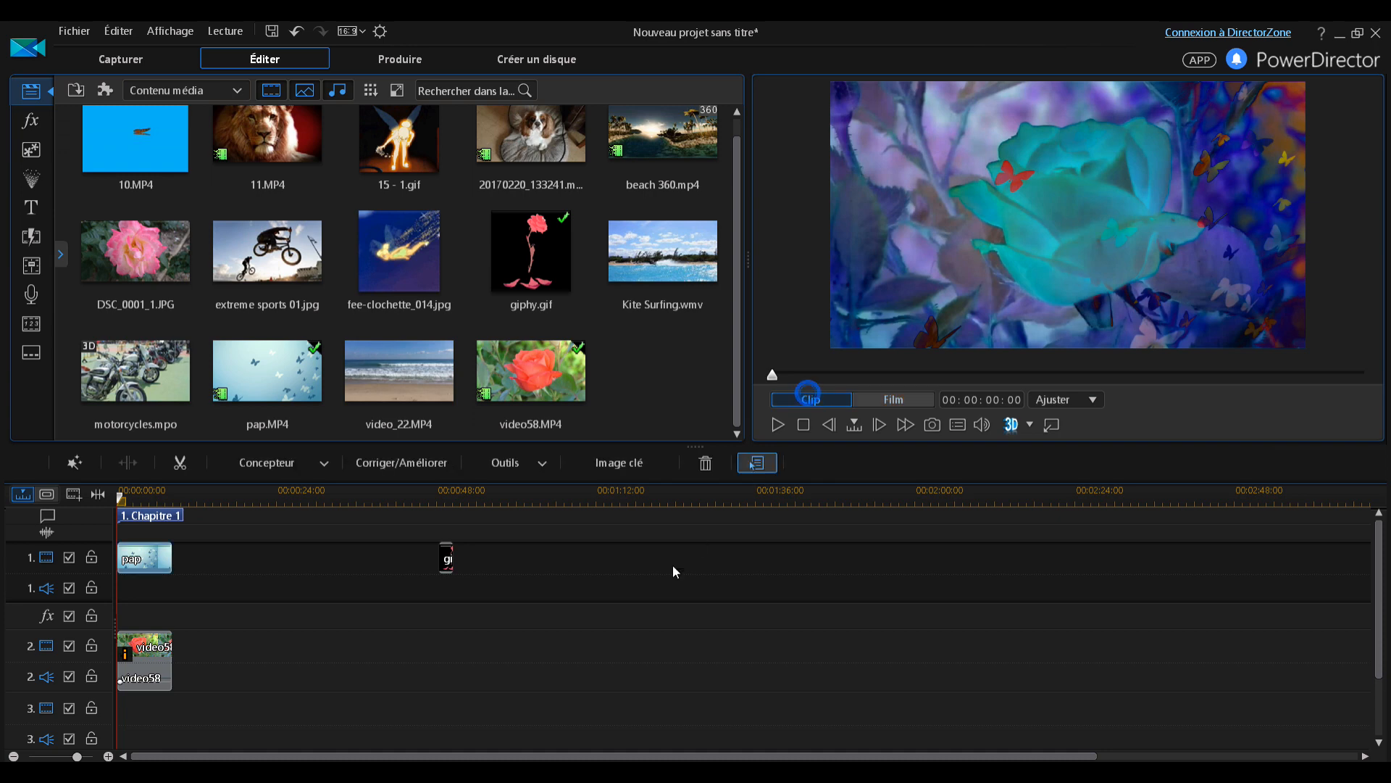
left_click(447, 562)
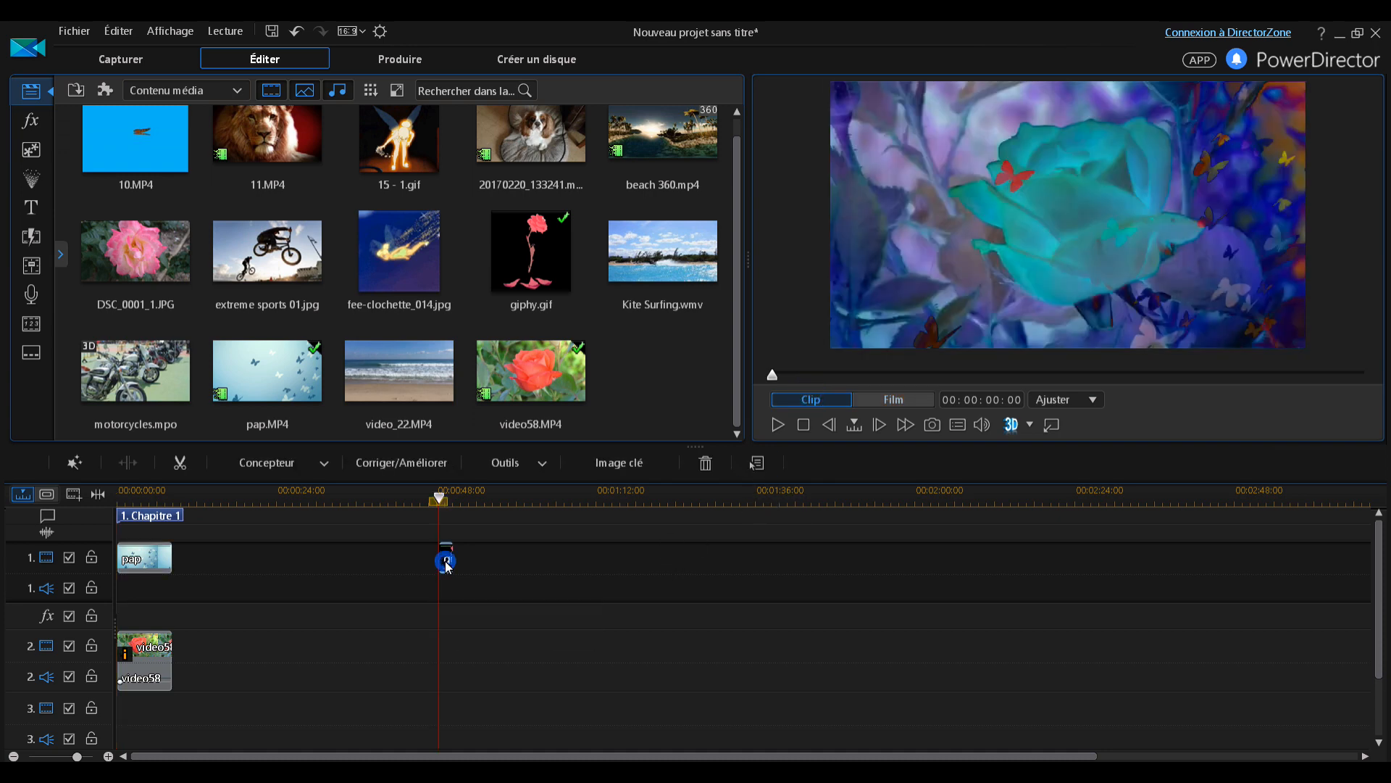
right_click(447, 561)
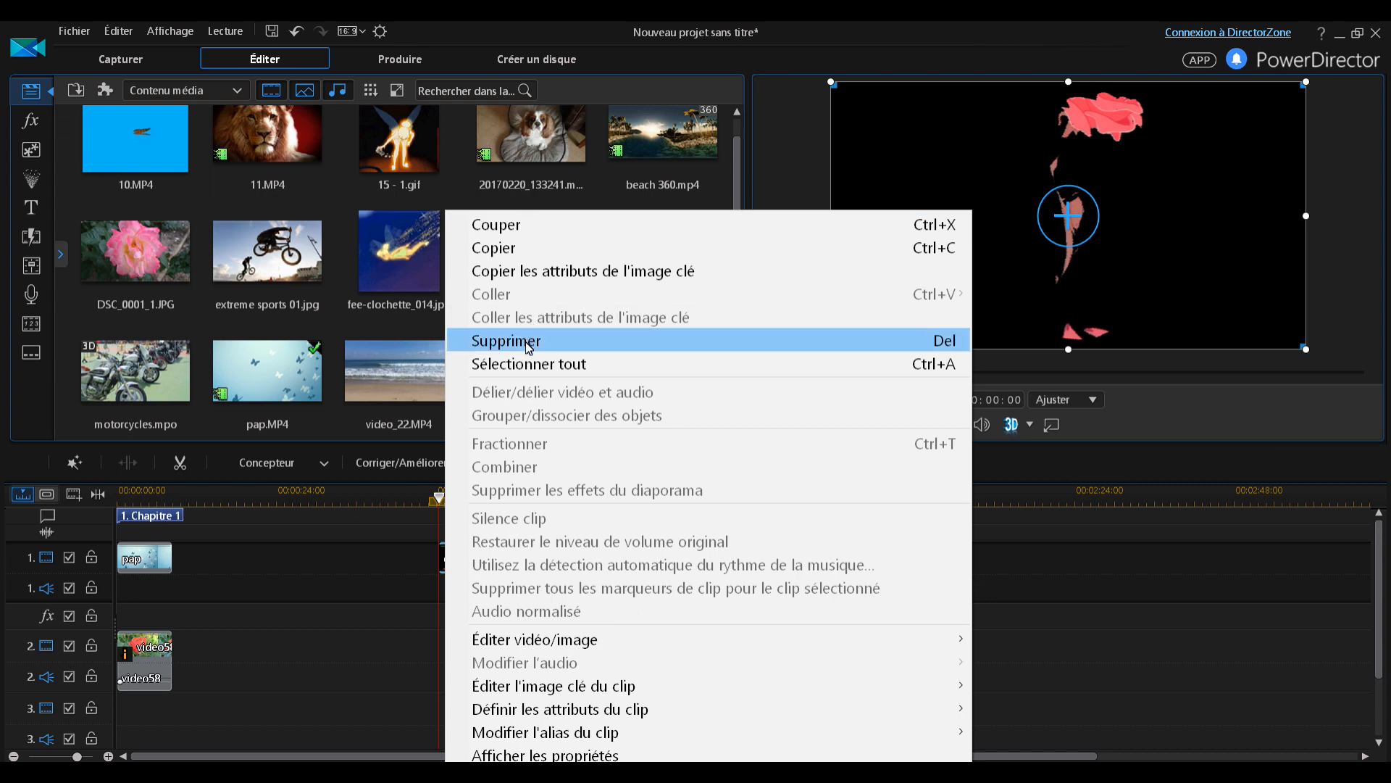
left_click(527, 339)
Step: Review which tools are offered for the video58 clip on track 2
left_click(147, 654)
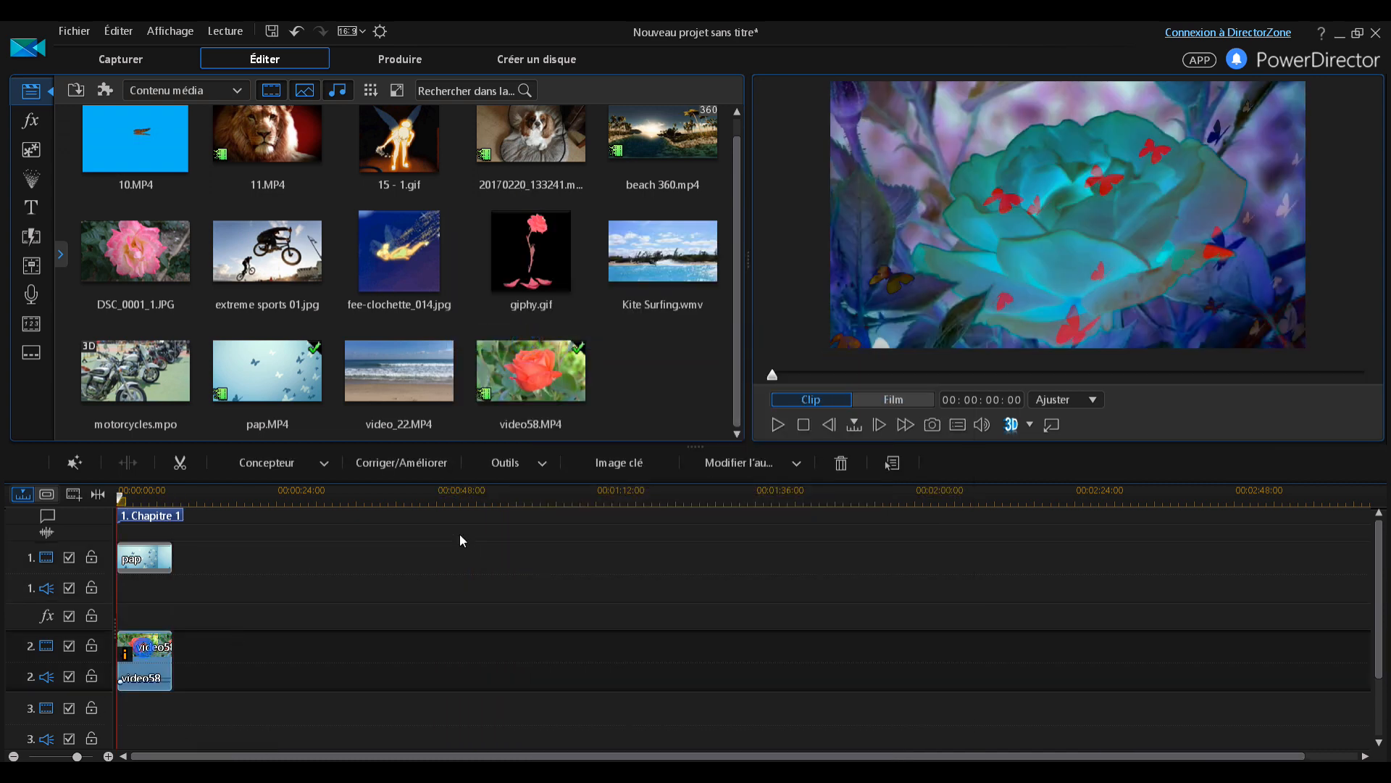
left_click(542, 465)
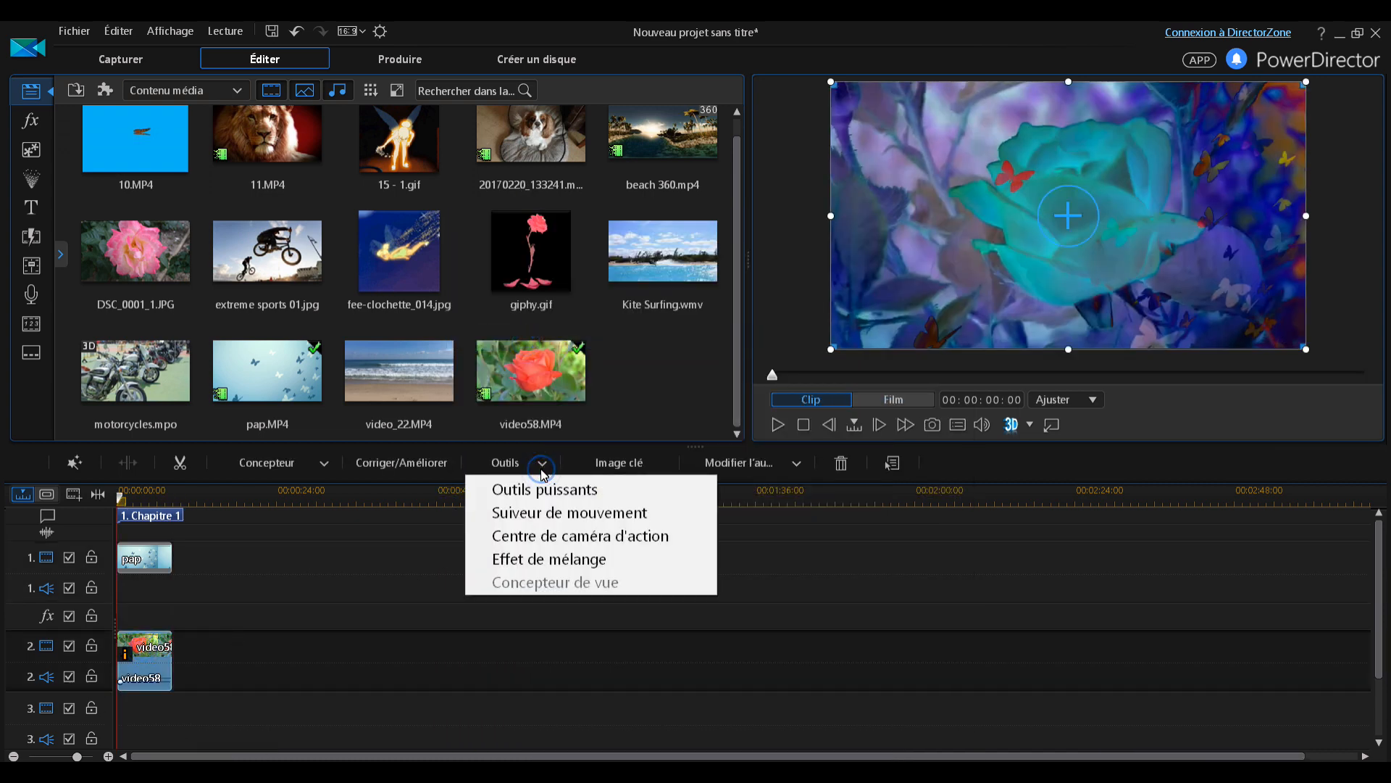
left_click(550, 725)
Step: Examine the Volume keyframe parameters of the video58 clip and close the keyframe settings
left_click(138, 661)
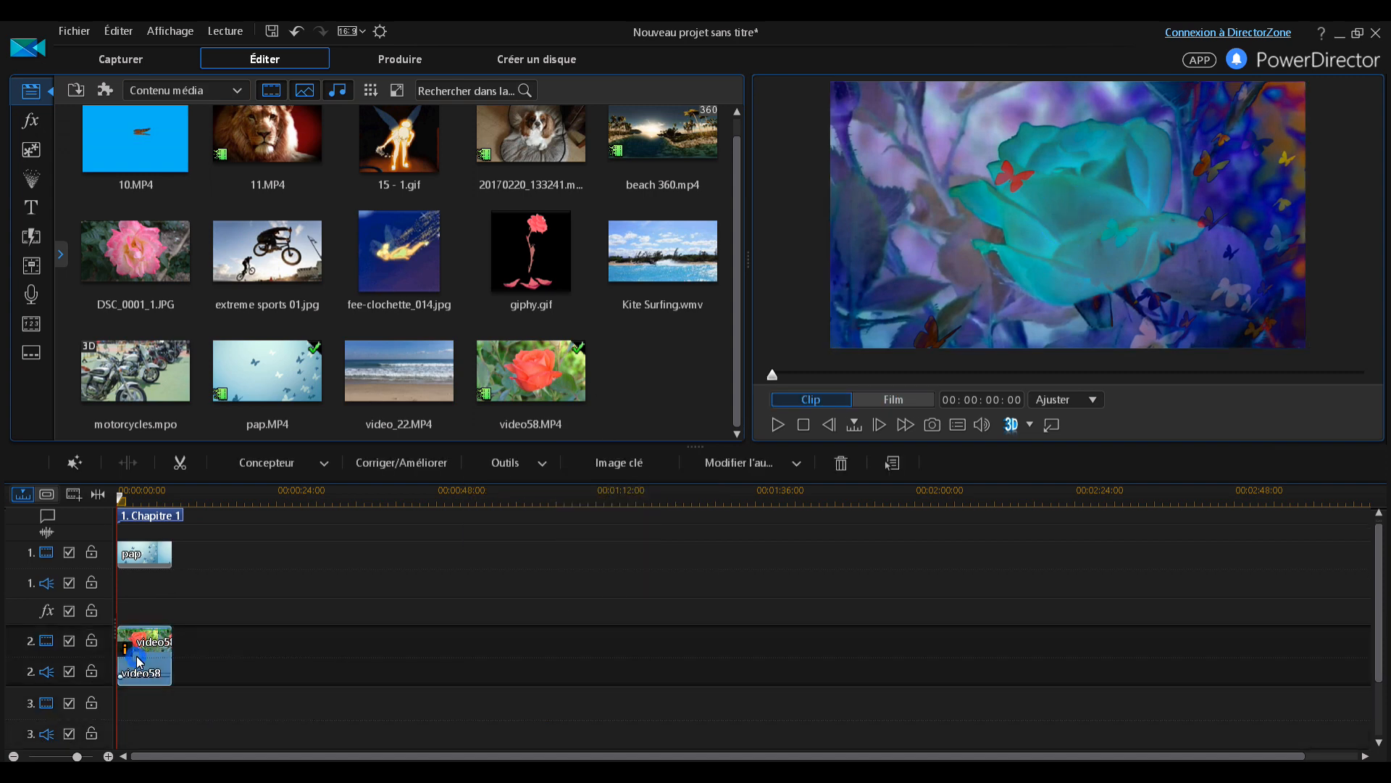
left_click(618, 465)
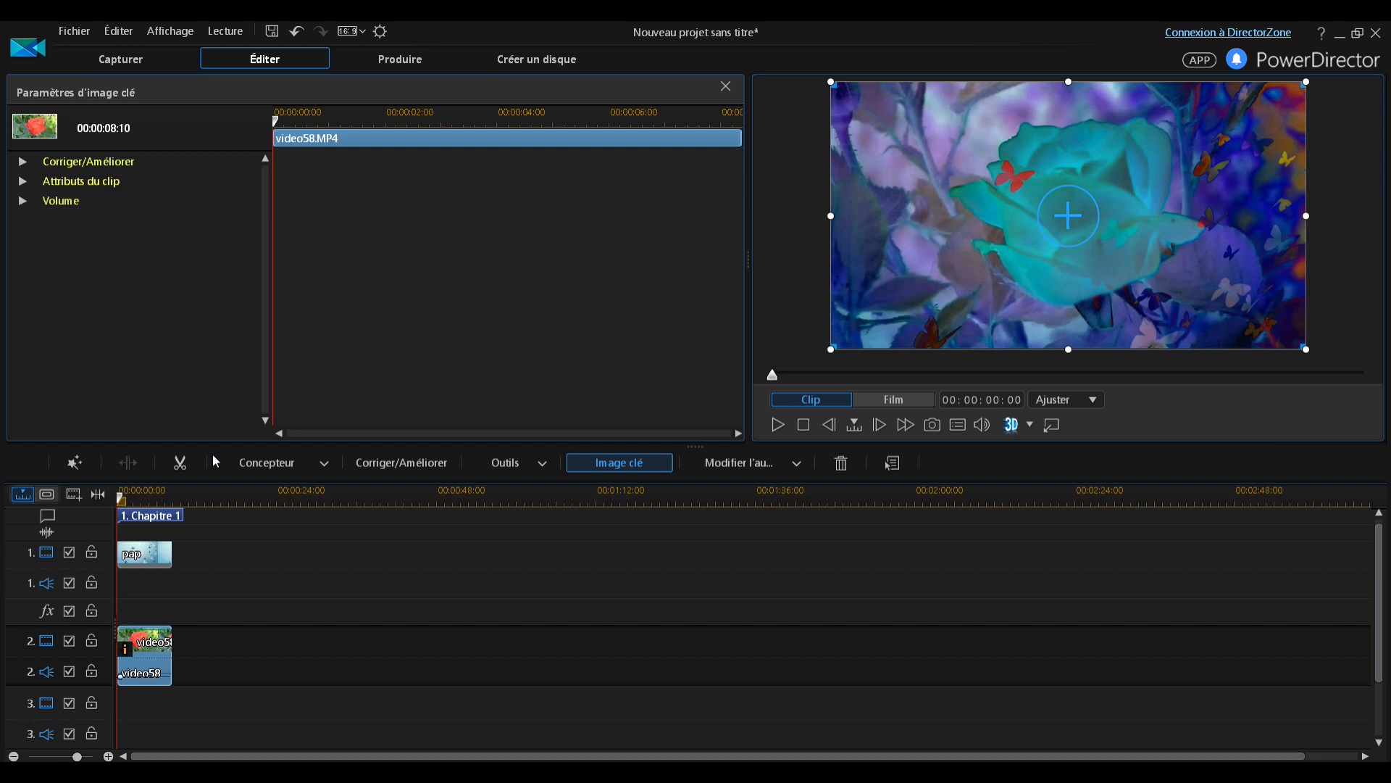
left_click(67, 202)
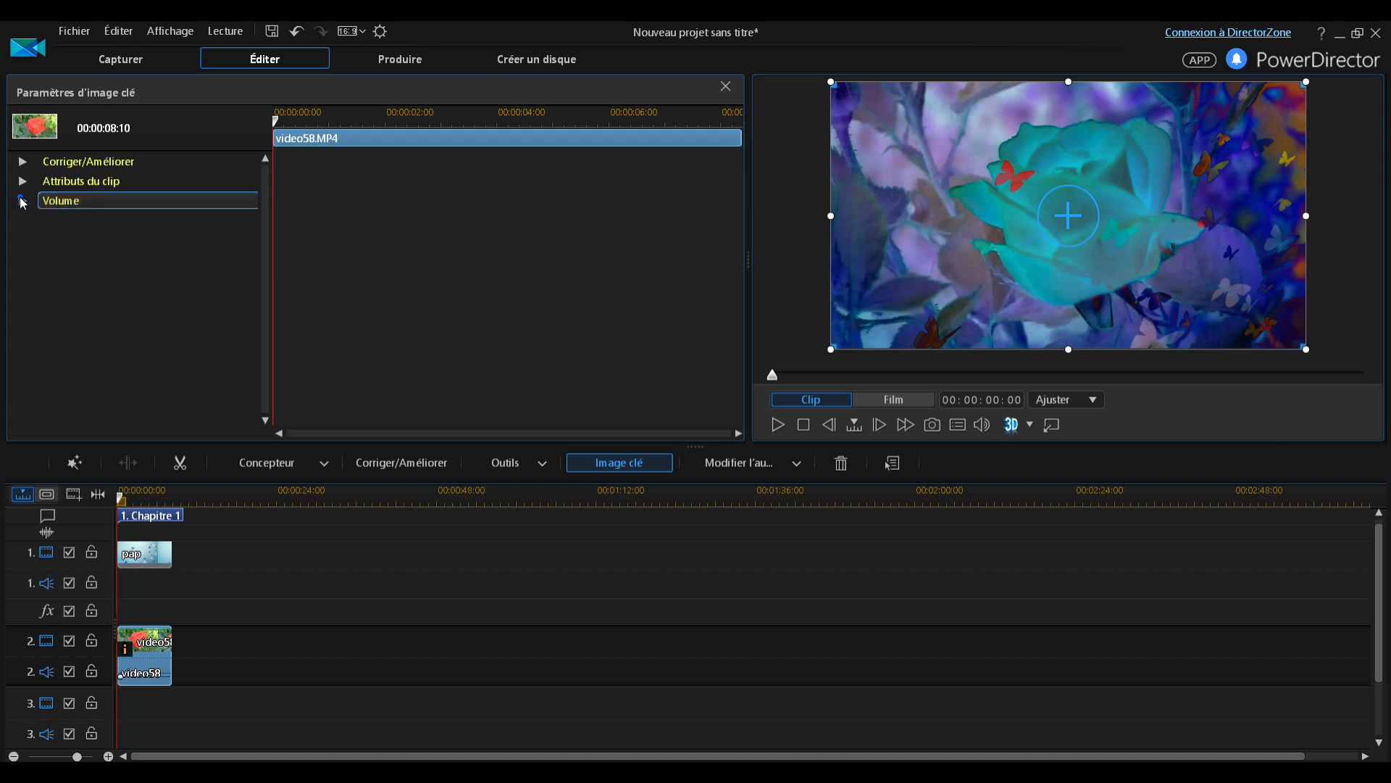
left_click(23, 204)
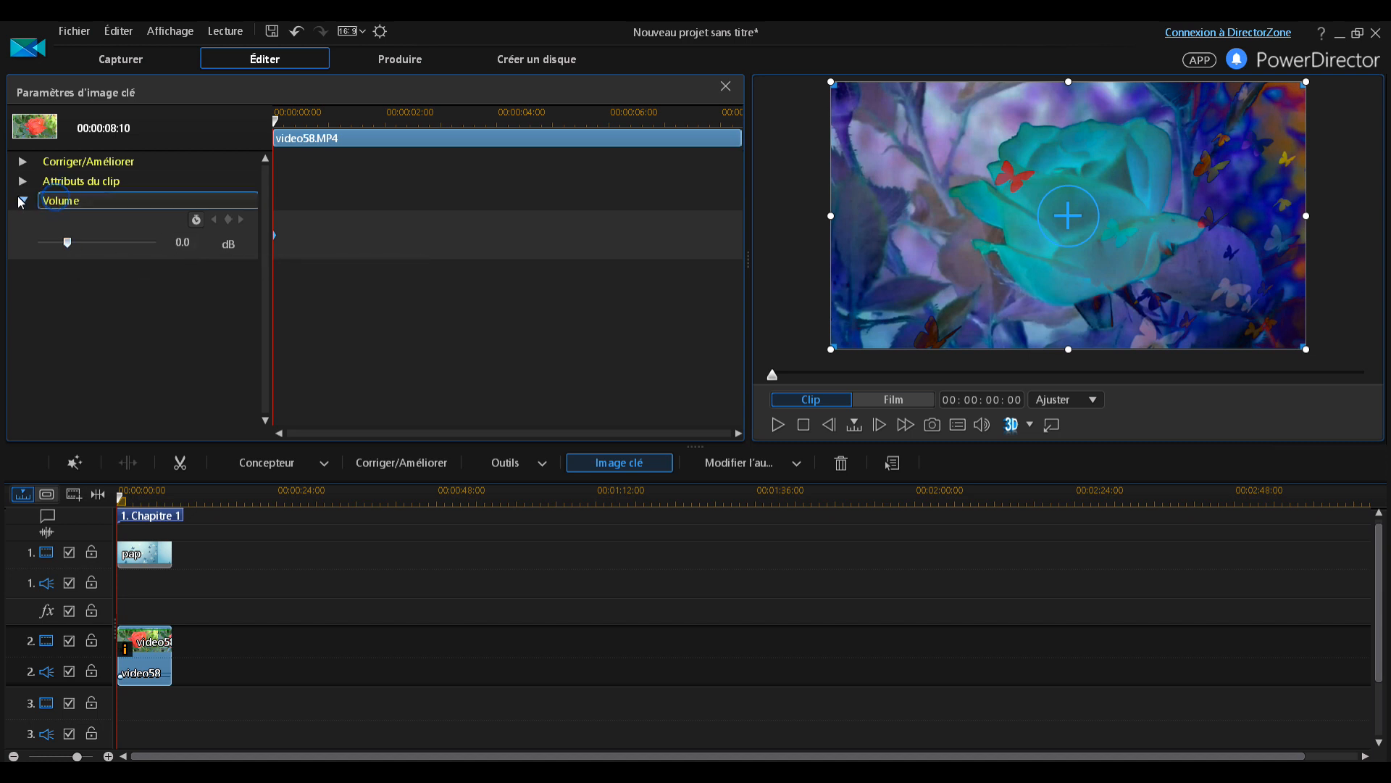
left_click(21, 201)
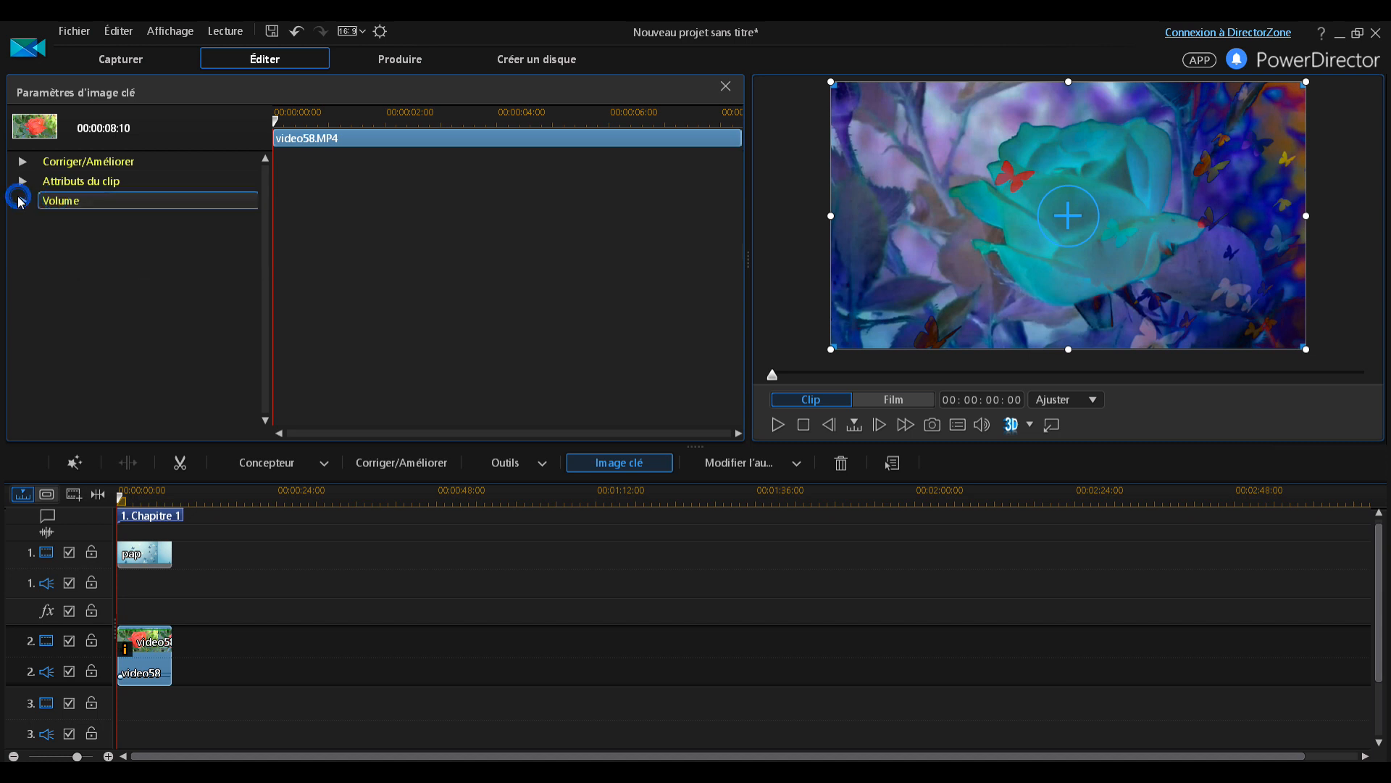
left_click(726, 87)
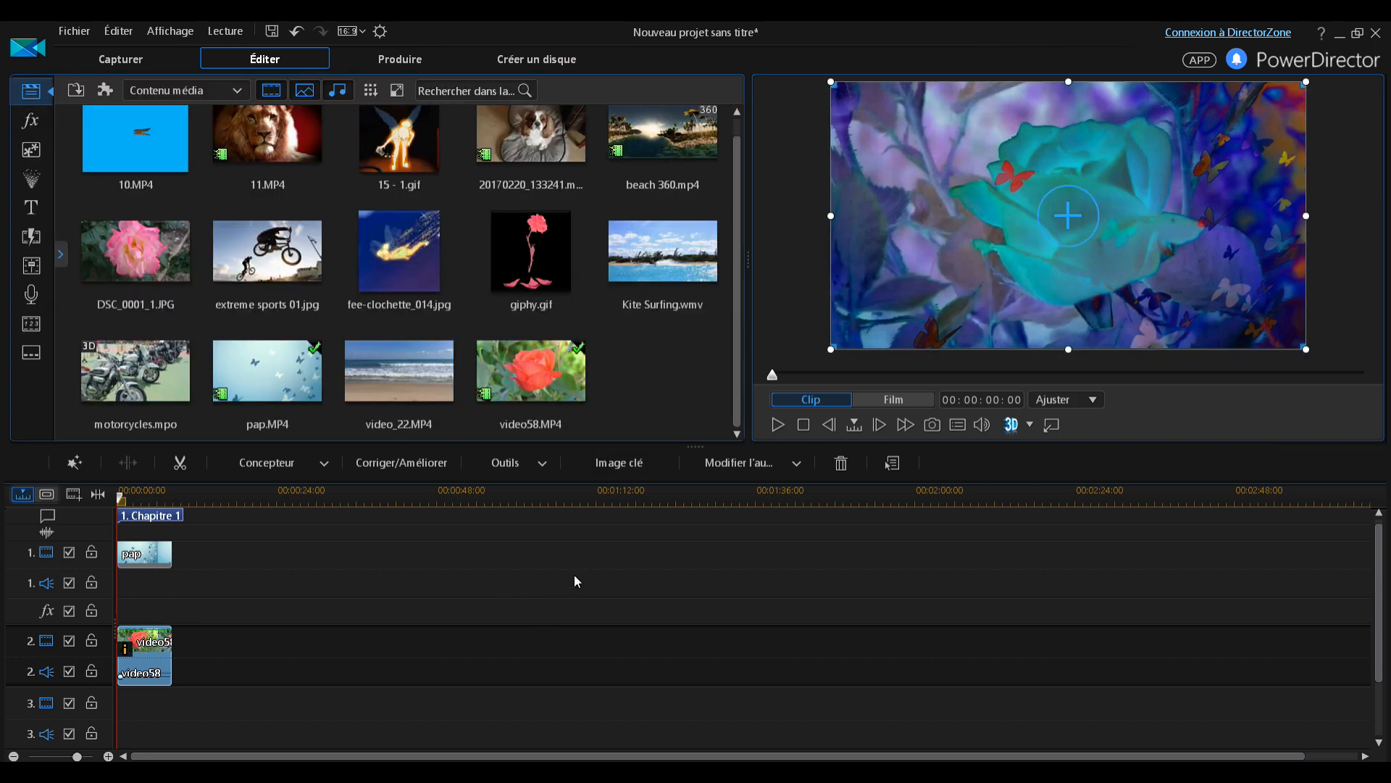
Step: Examine the Attributs du clip and Corriger/Améliorer keyframe parameters of the video58 clip, and close the keyframe settings
left_click(613, 462)
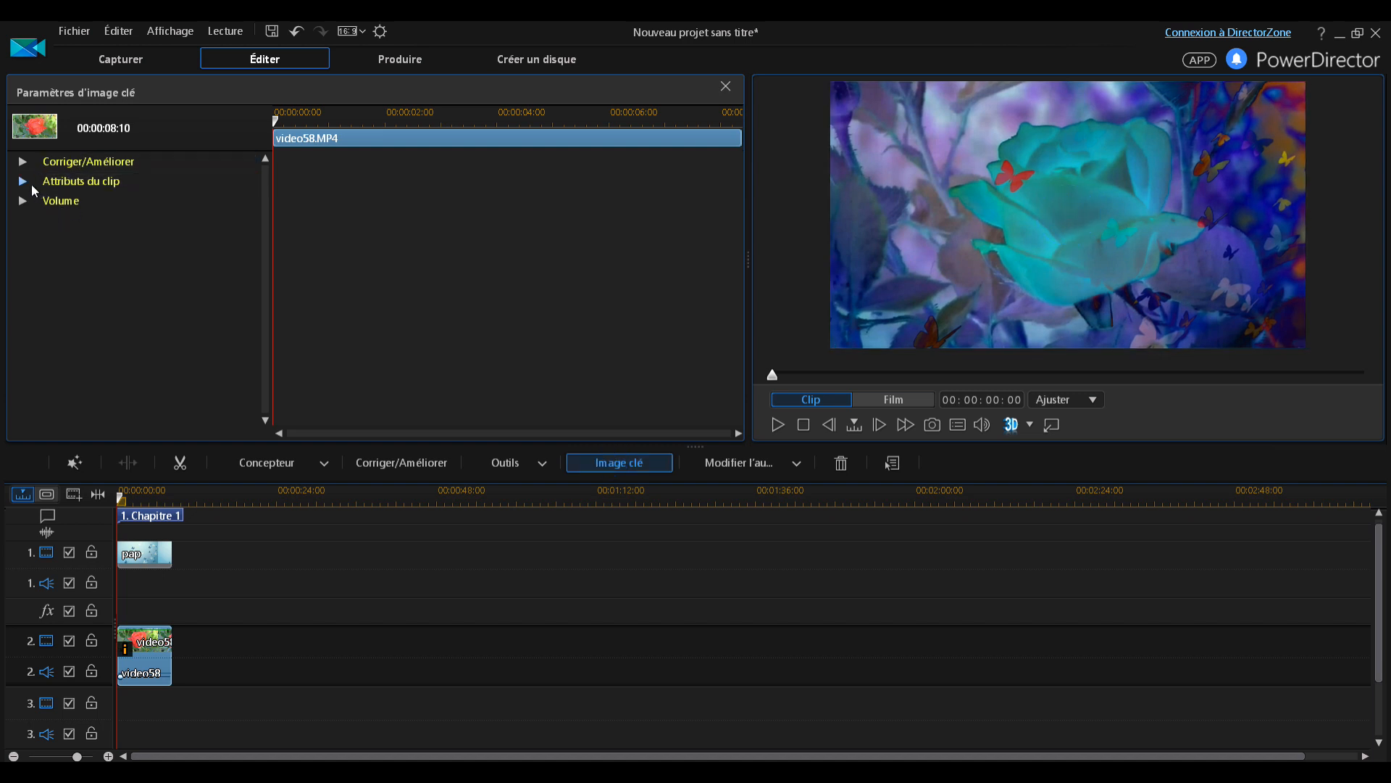
left_click(24, 183)
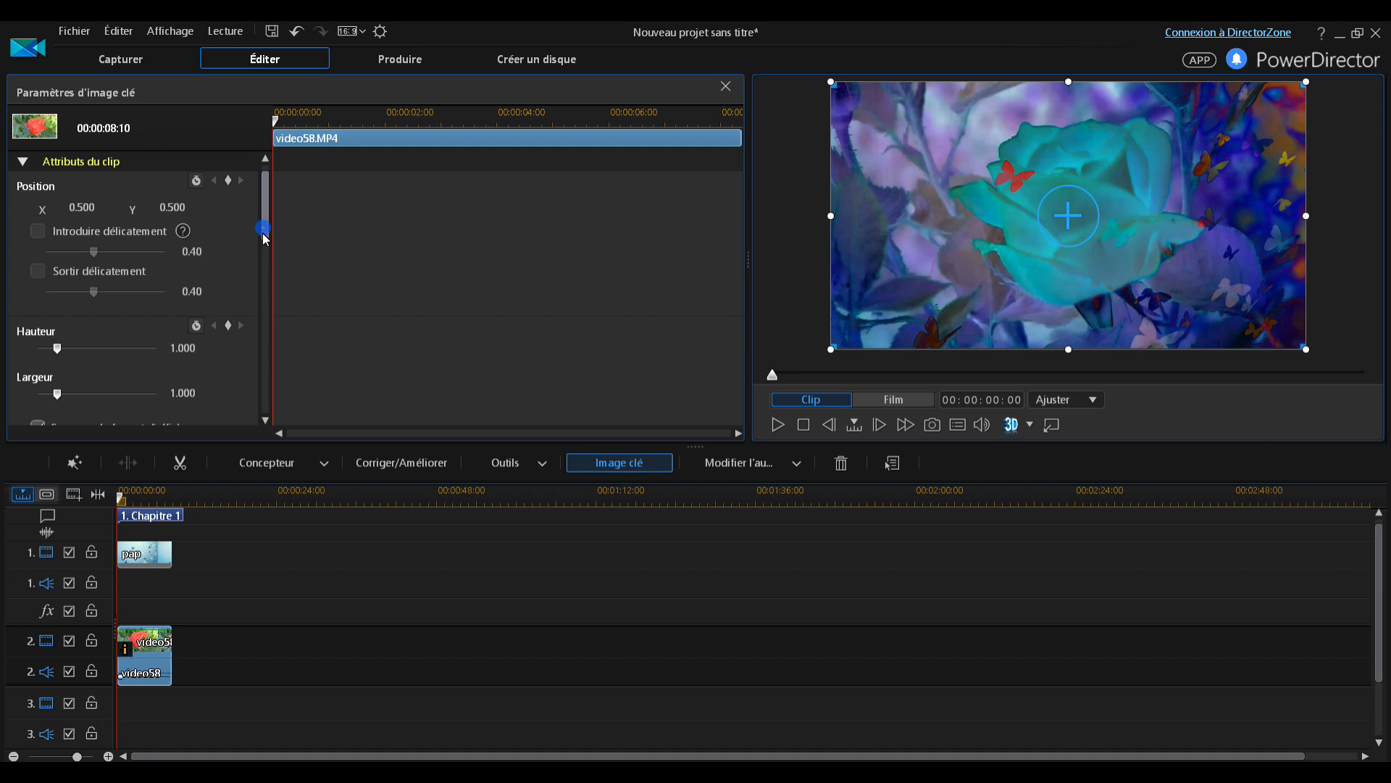
scroll(263, 204, "up", 1)
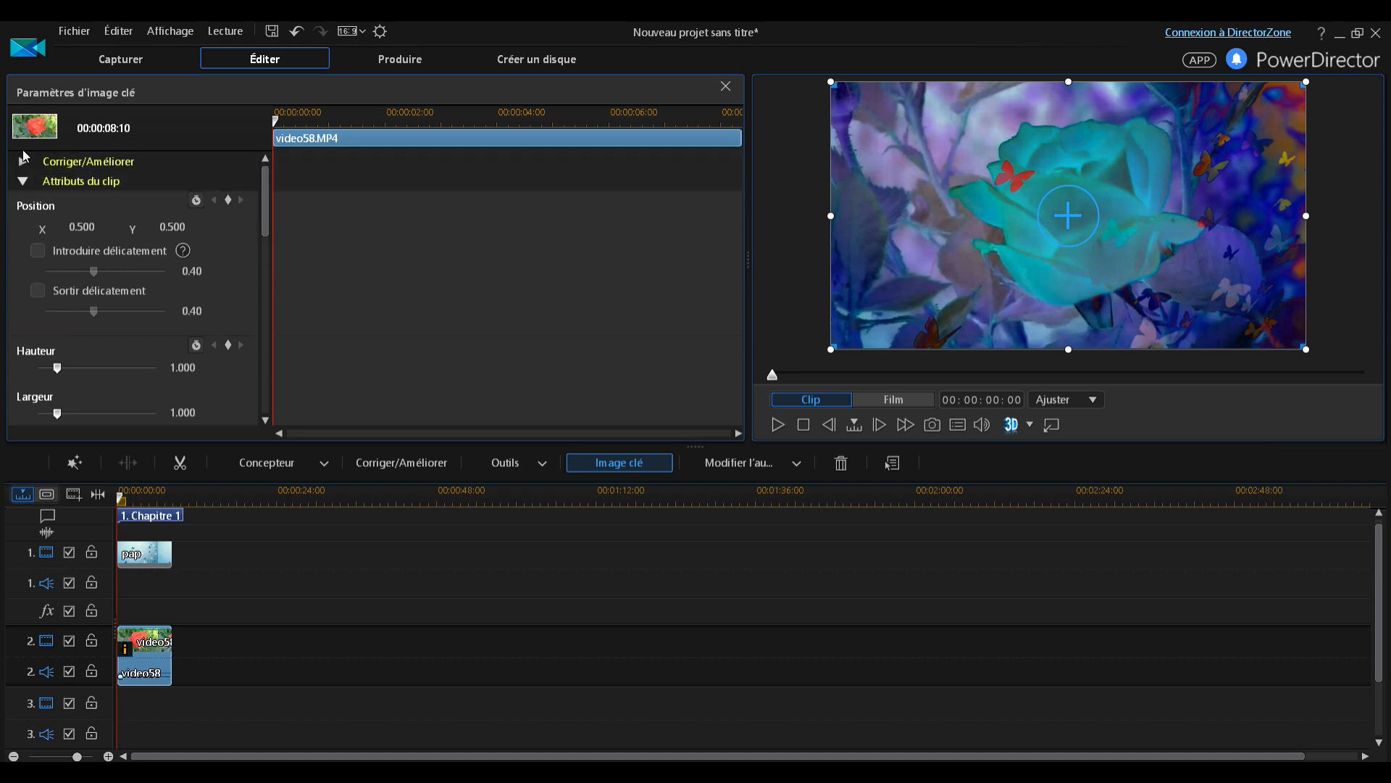
left_click(21, 164)
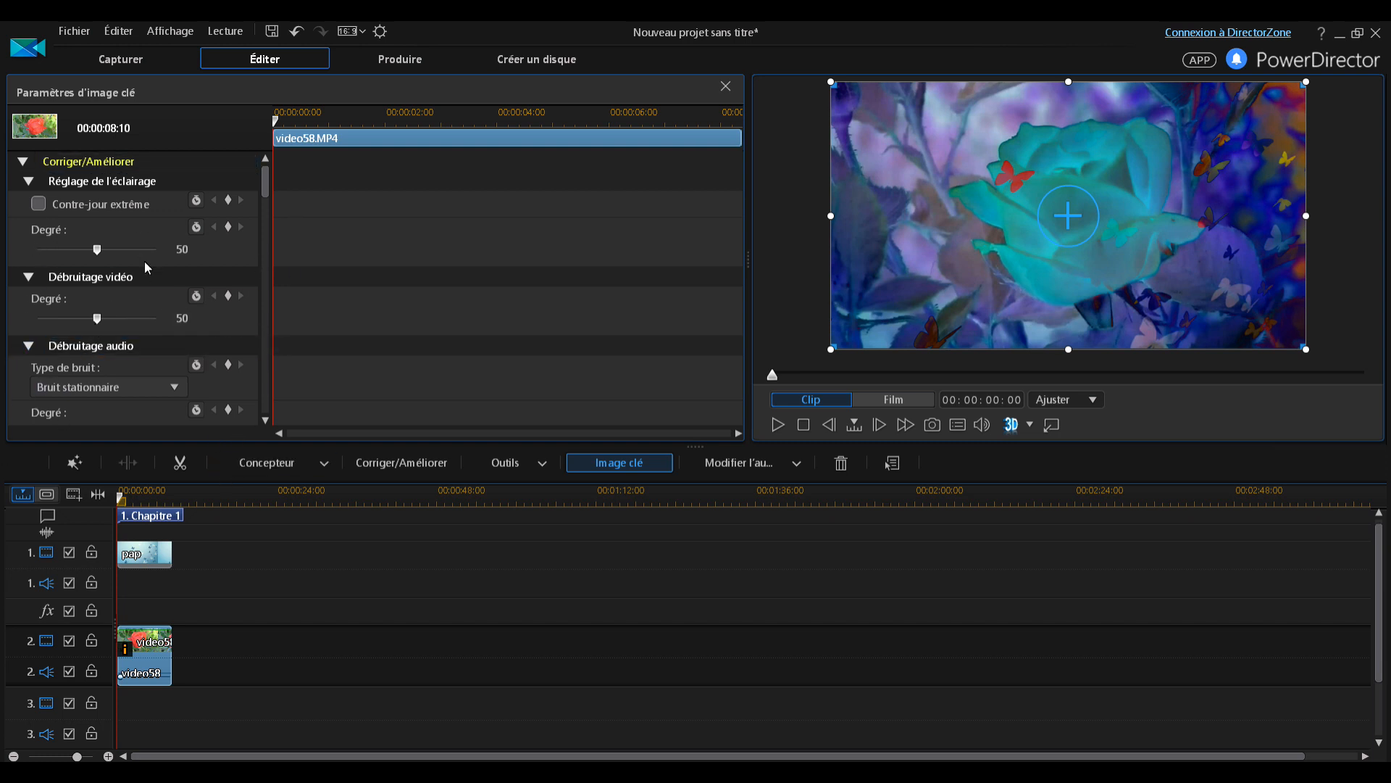
left_click(725, 86)
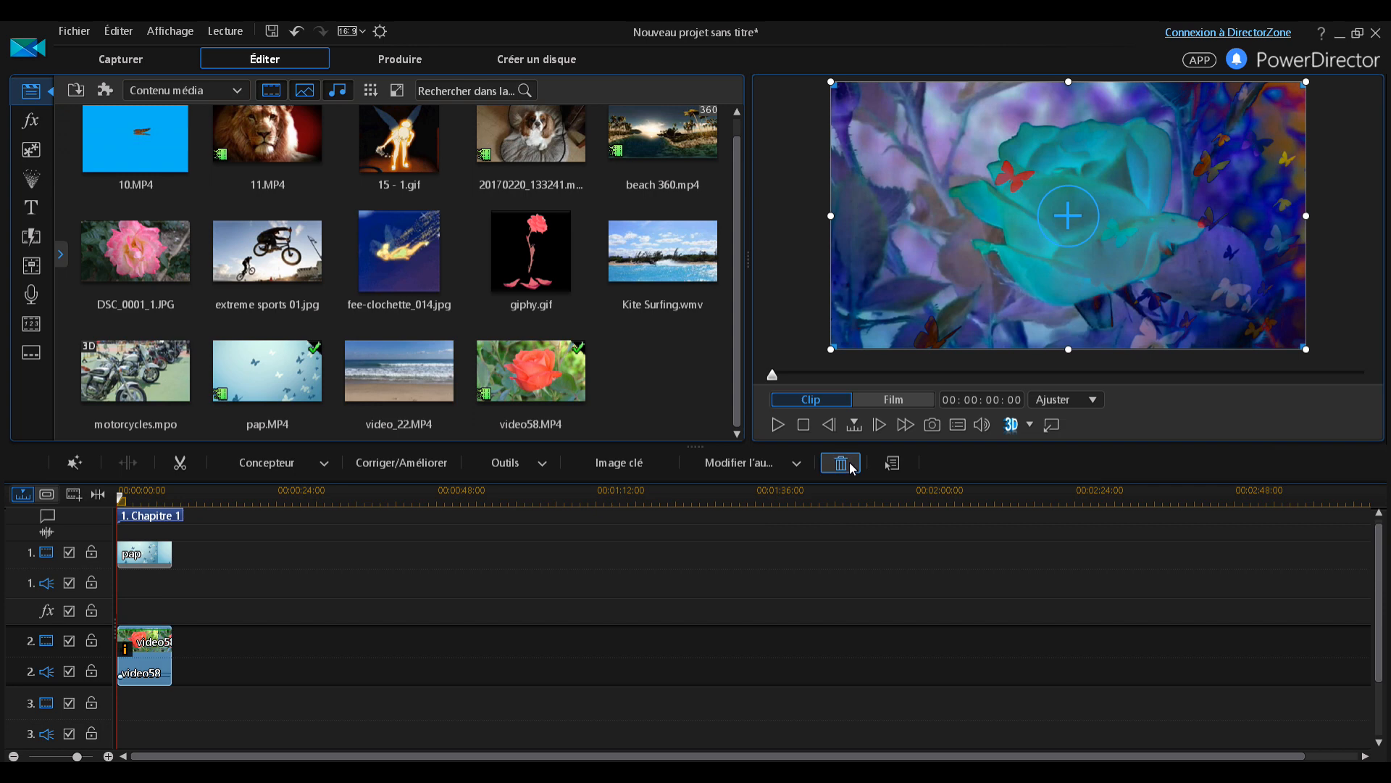
Step: Review the additional editing commands available for the video58 clip without applying any
left_click(892, 464)
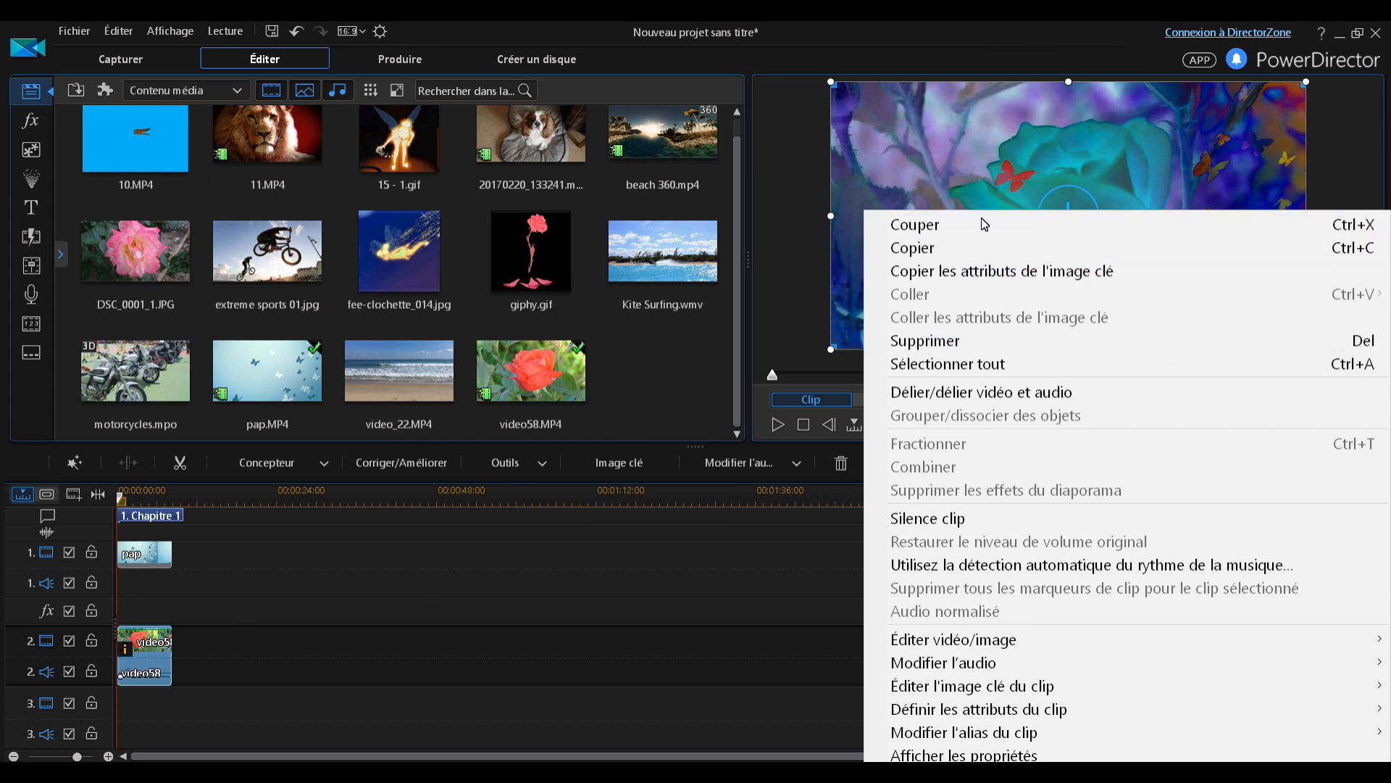
left_click(627, 697)
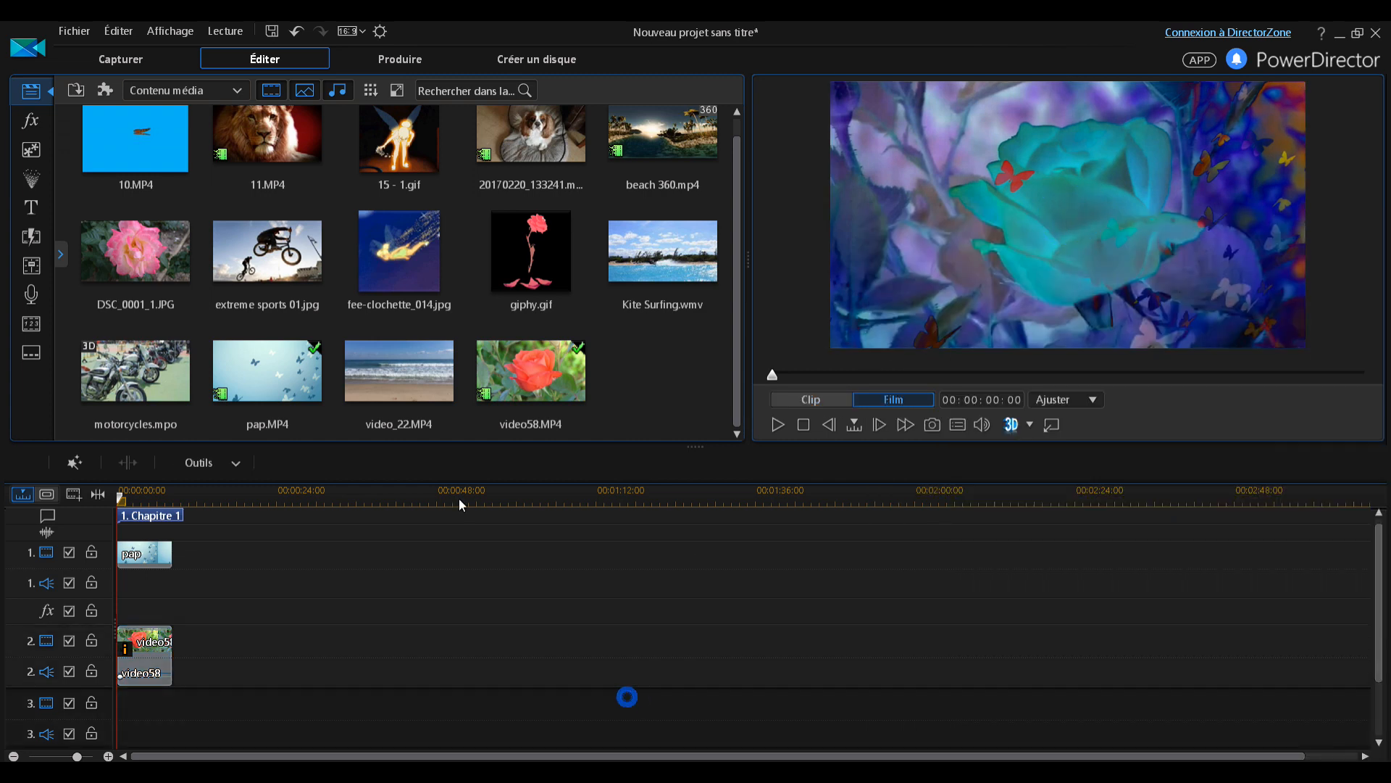
left_click(133, 652)
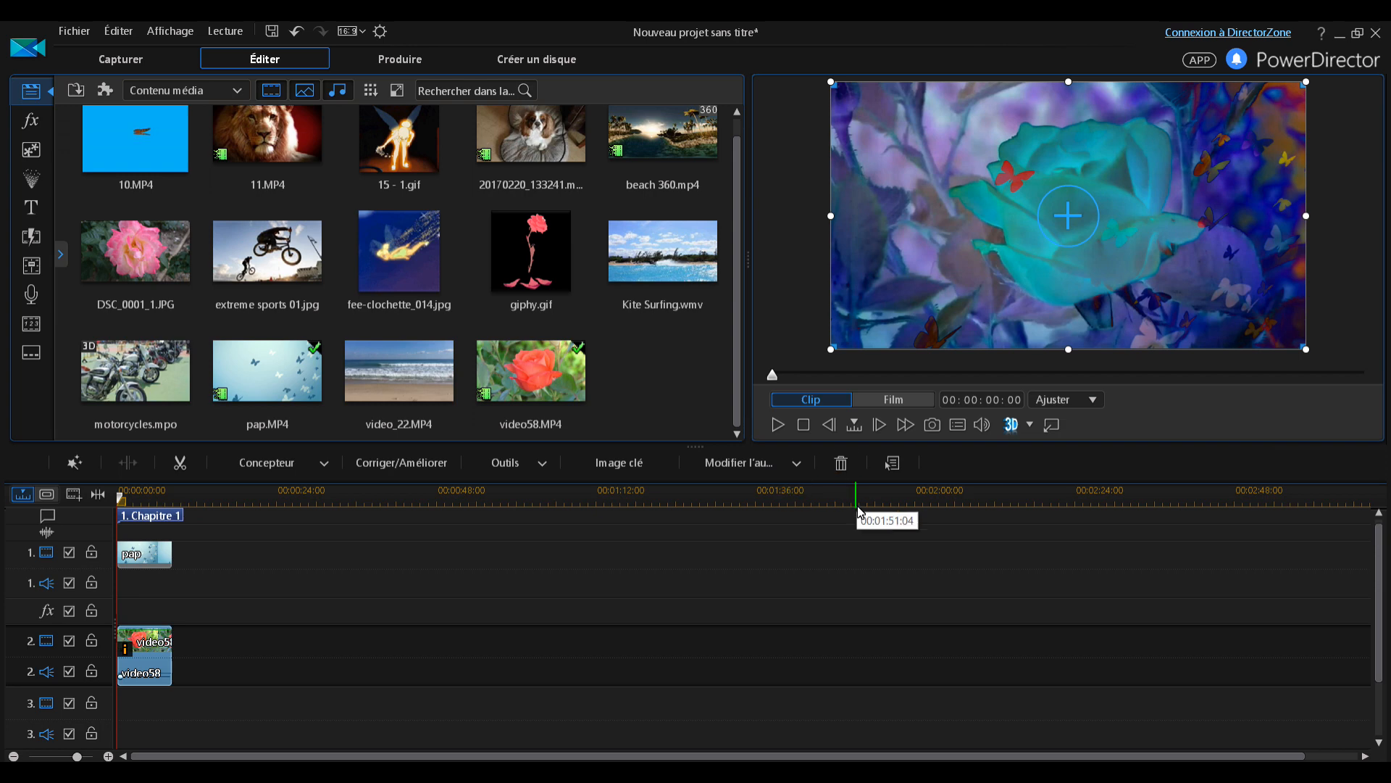
left_click(891, 464)
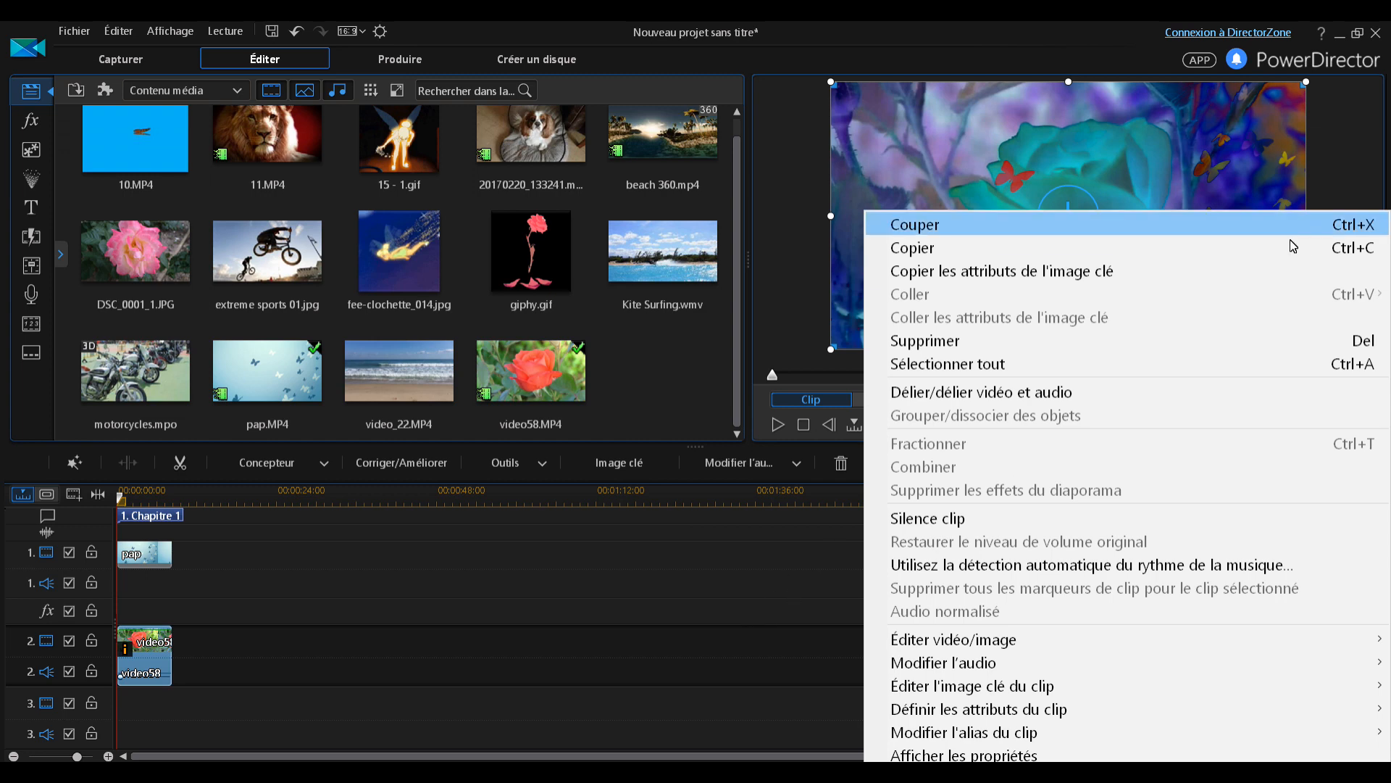
left_click(638, 611)
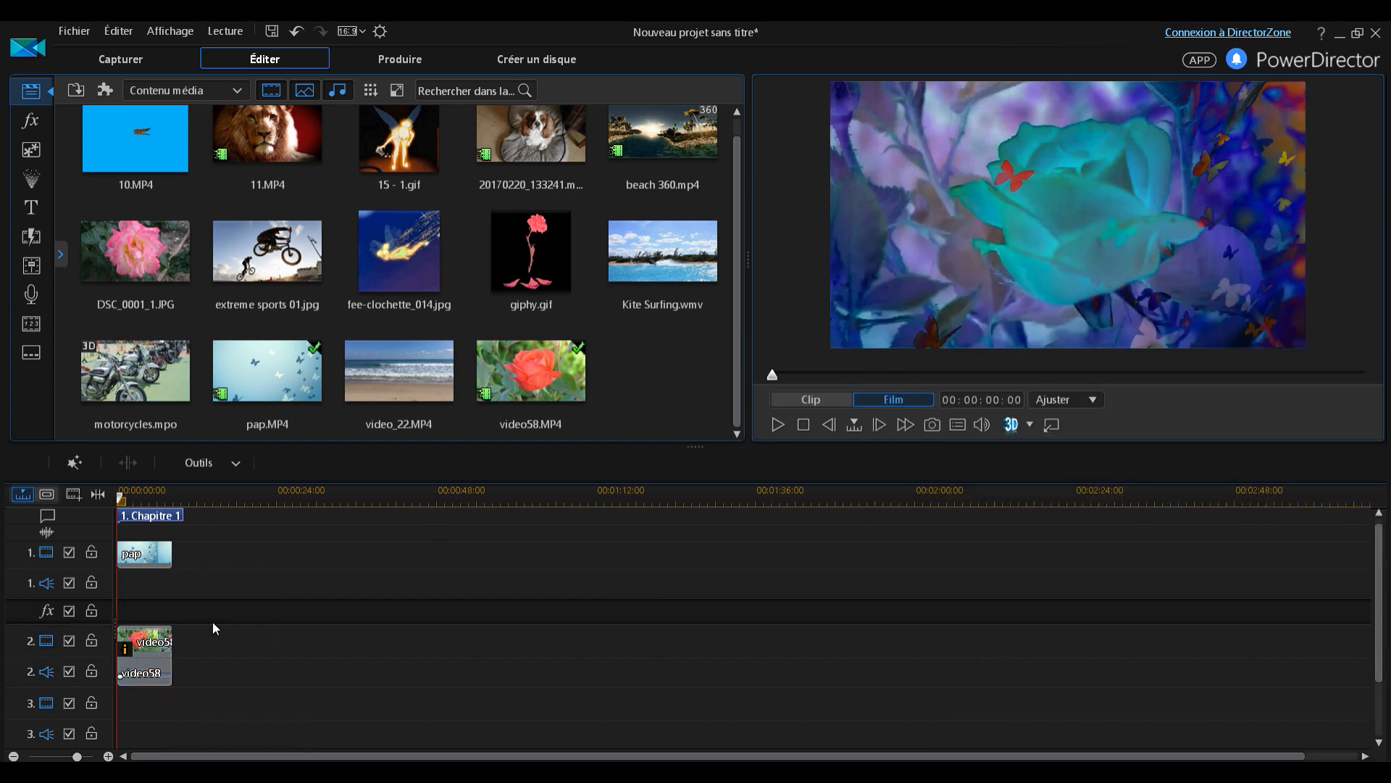
Step: Delete the pap clip from track 1 and the video58 clip from track 2, emptying the timeline
left_click(129, 556)
right_click(120, 556)
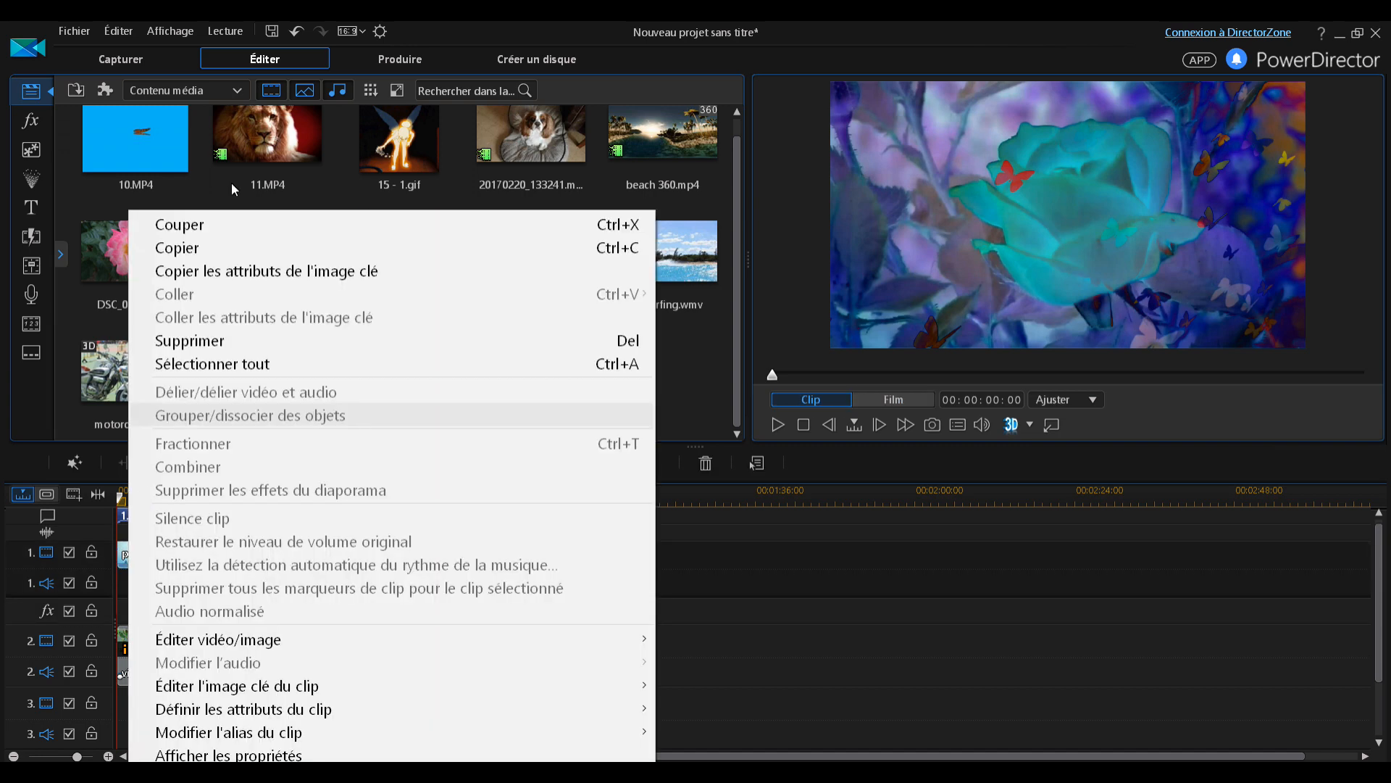
left_click(193, 342)
left_click(151, 646)
right_click(150, 645)
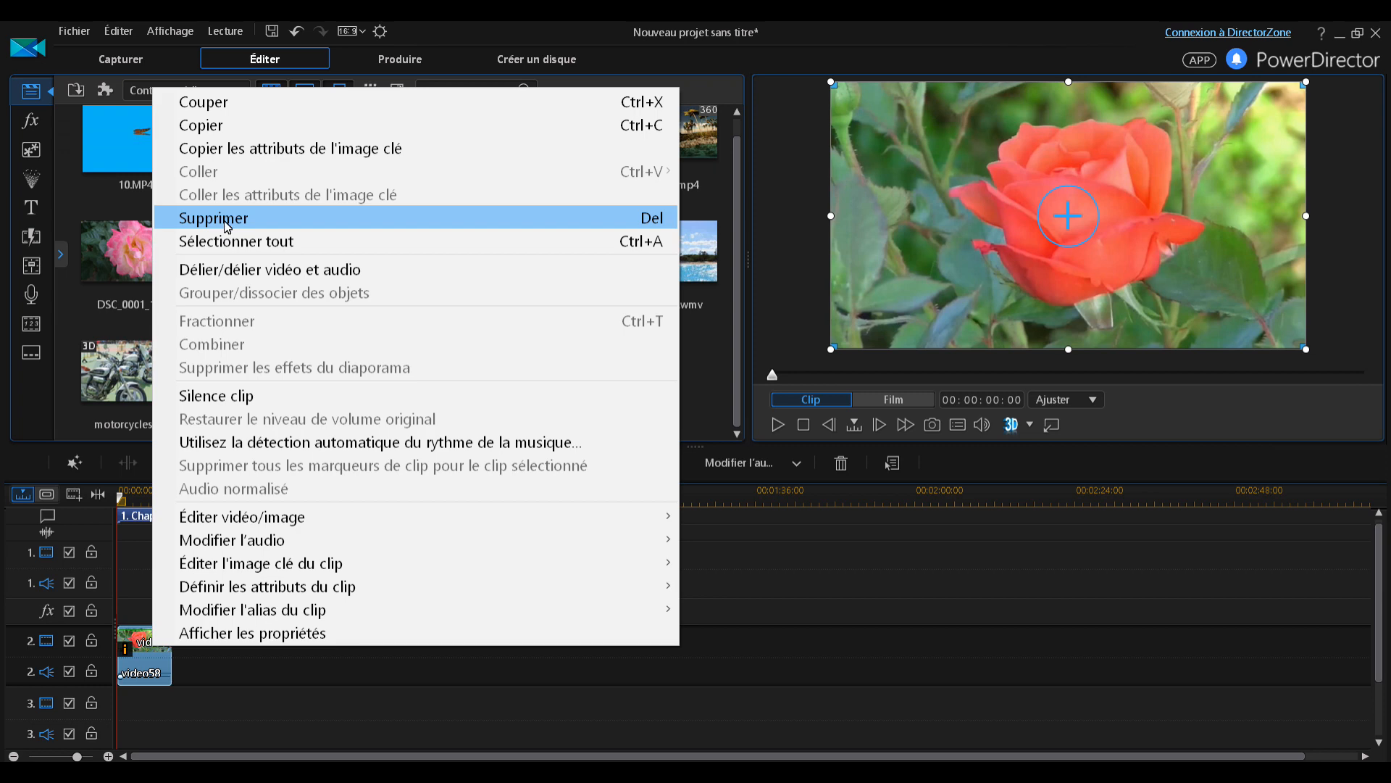
left_click(228, 223)
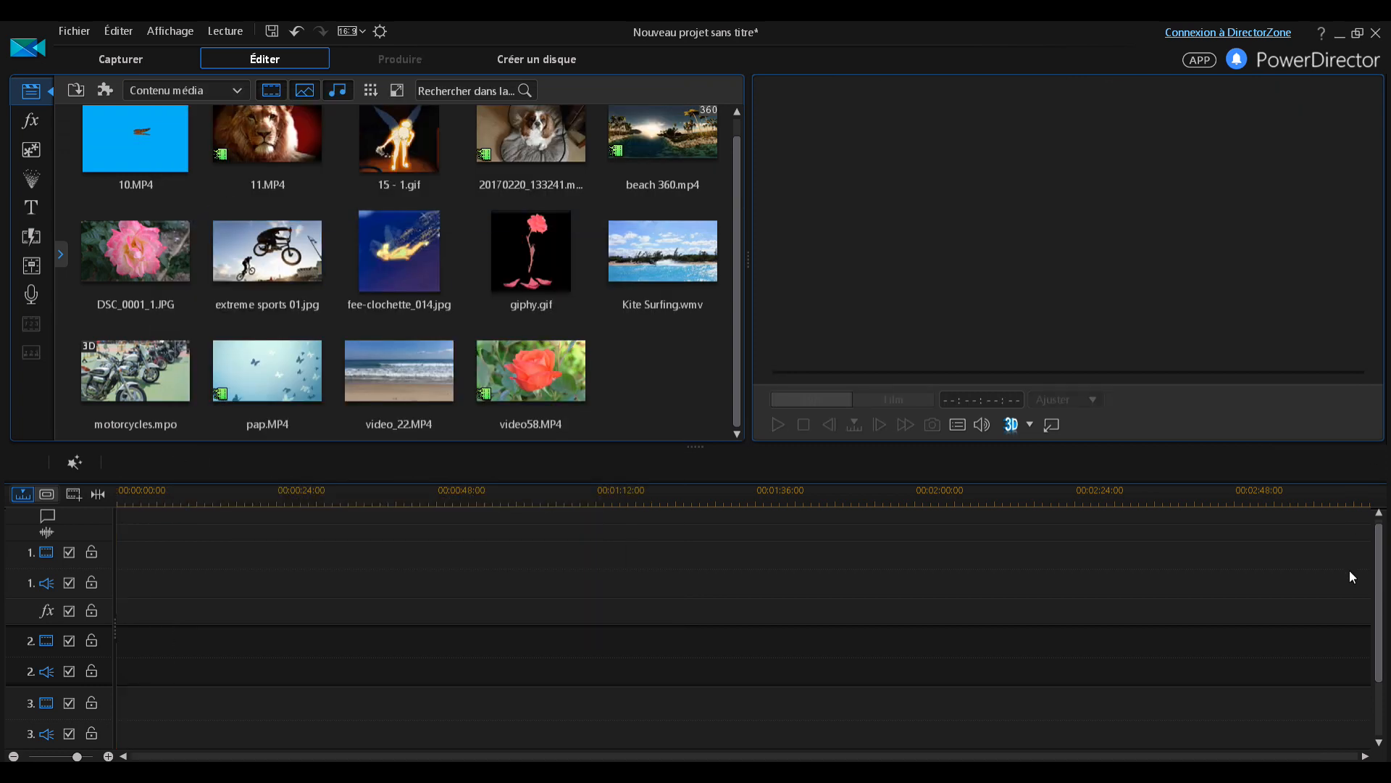
Step: Place 11.MP4 at the start of video track 1 and shrink its picture into the upper-left corner of the preview frame
scroll(1377, 577, "up", 1)
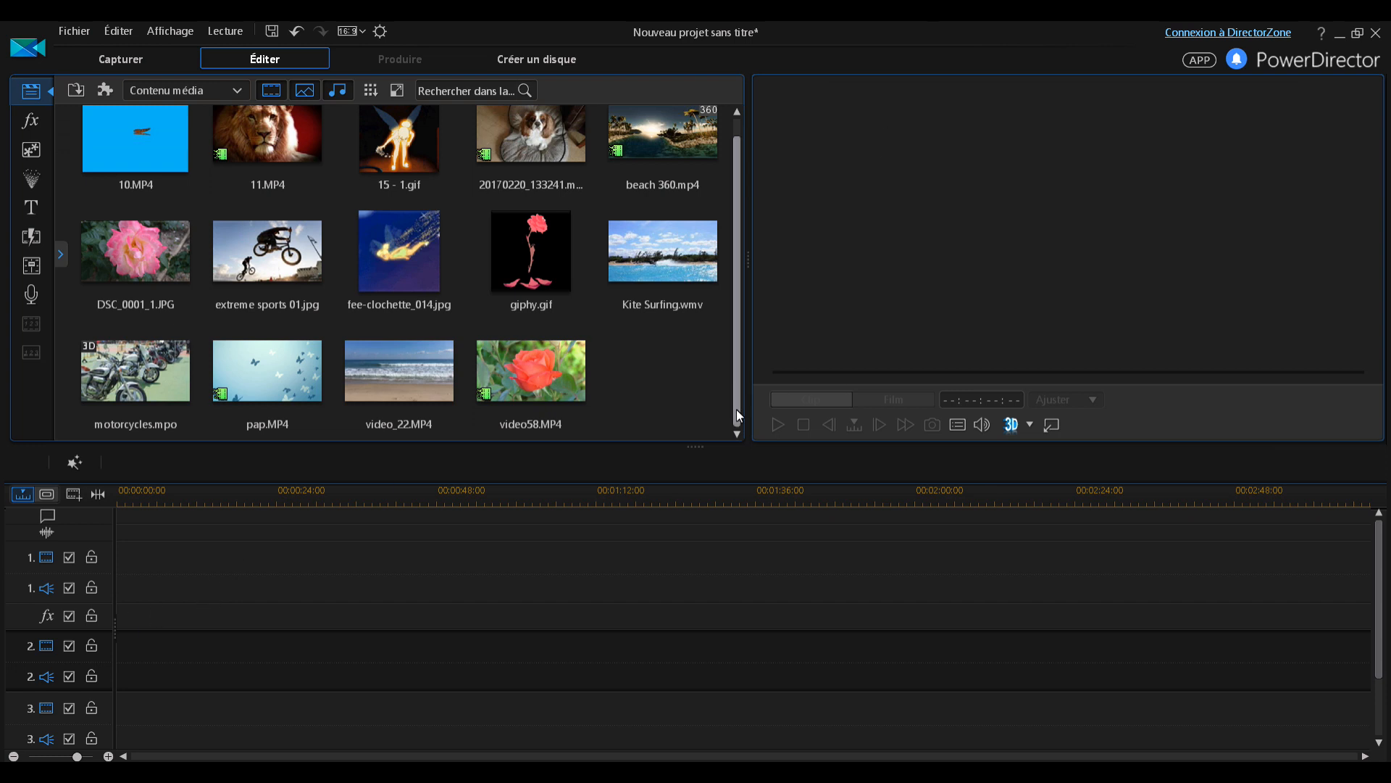
left_click_drag(737, 271, 740, 165)
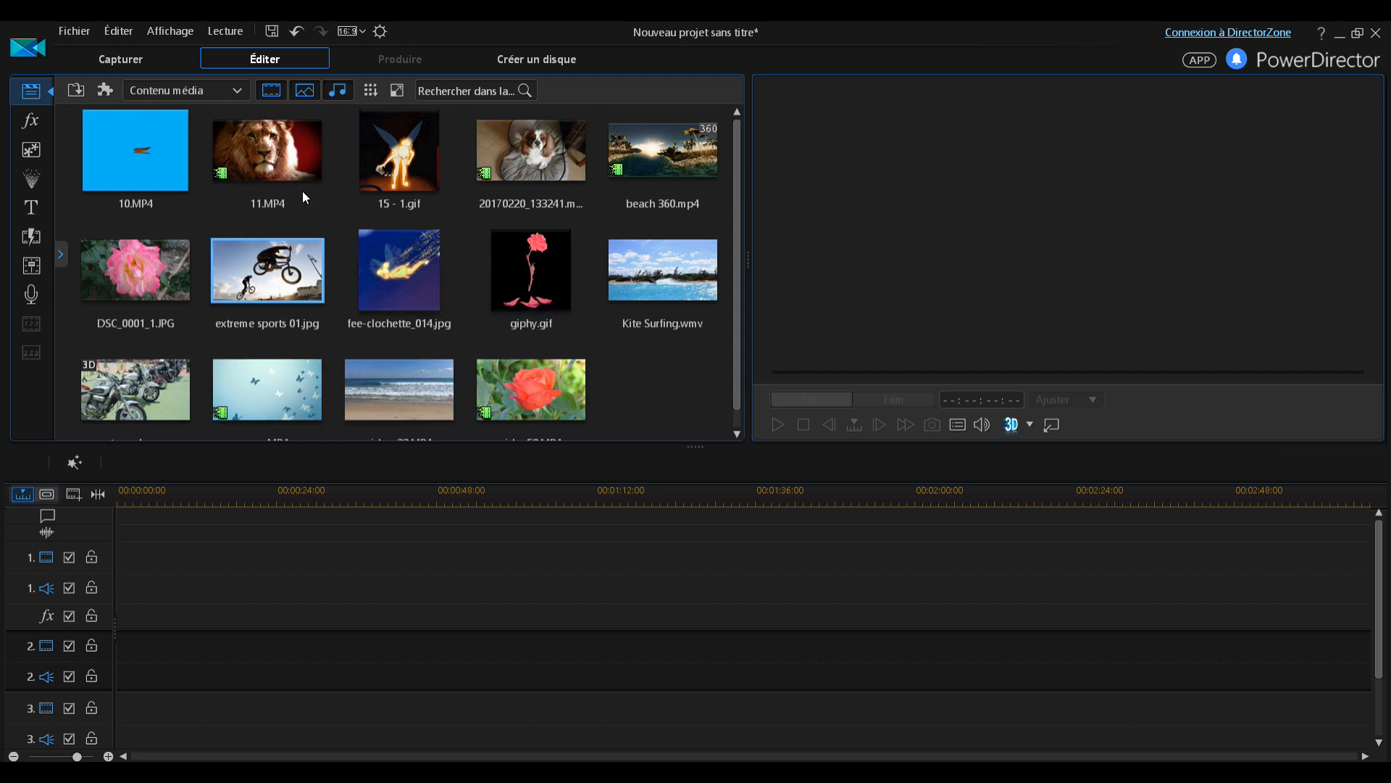
mouse_move(216, 182)
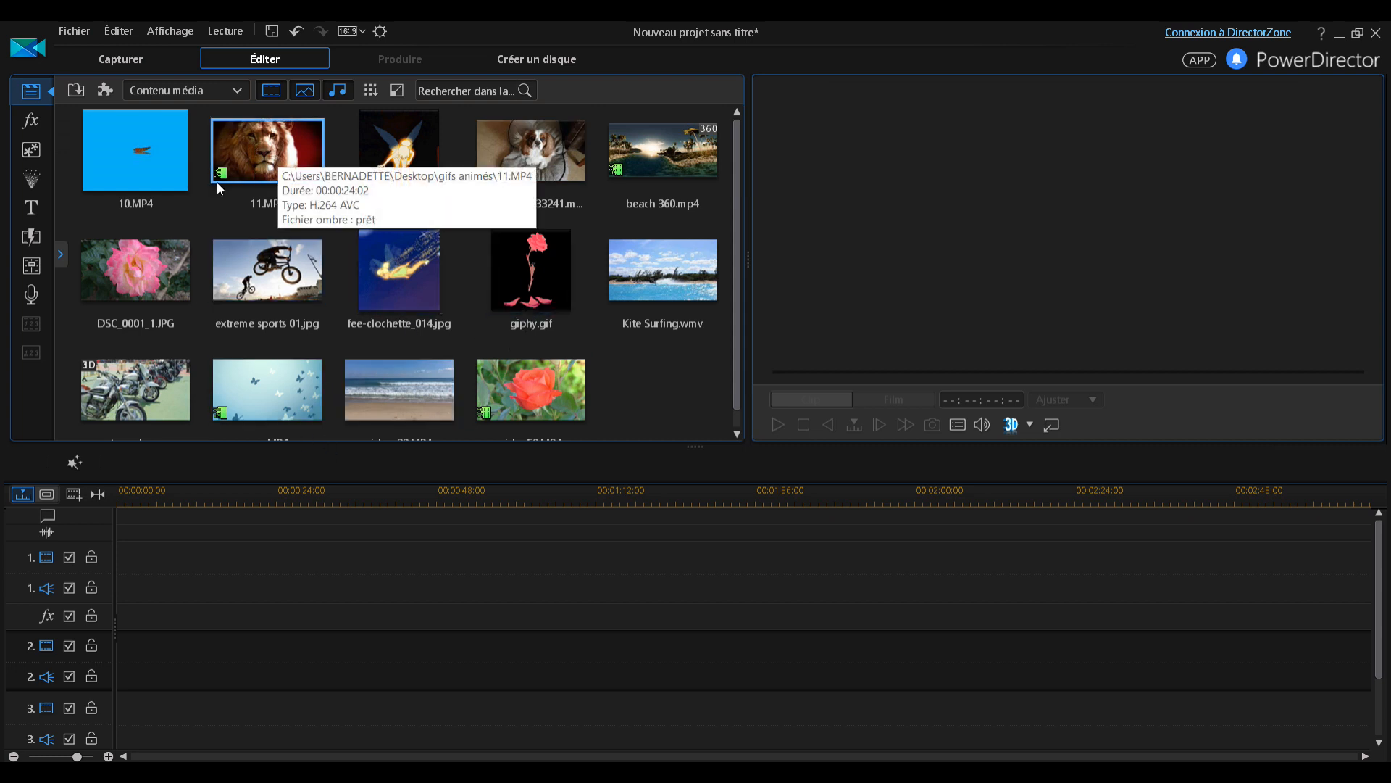
left_click_drag(241, 141, 109, 589)
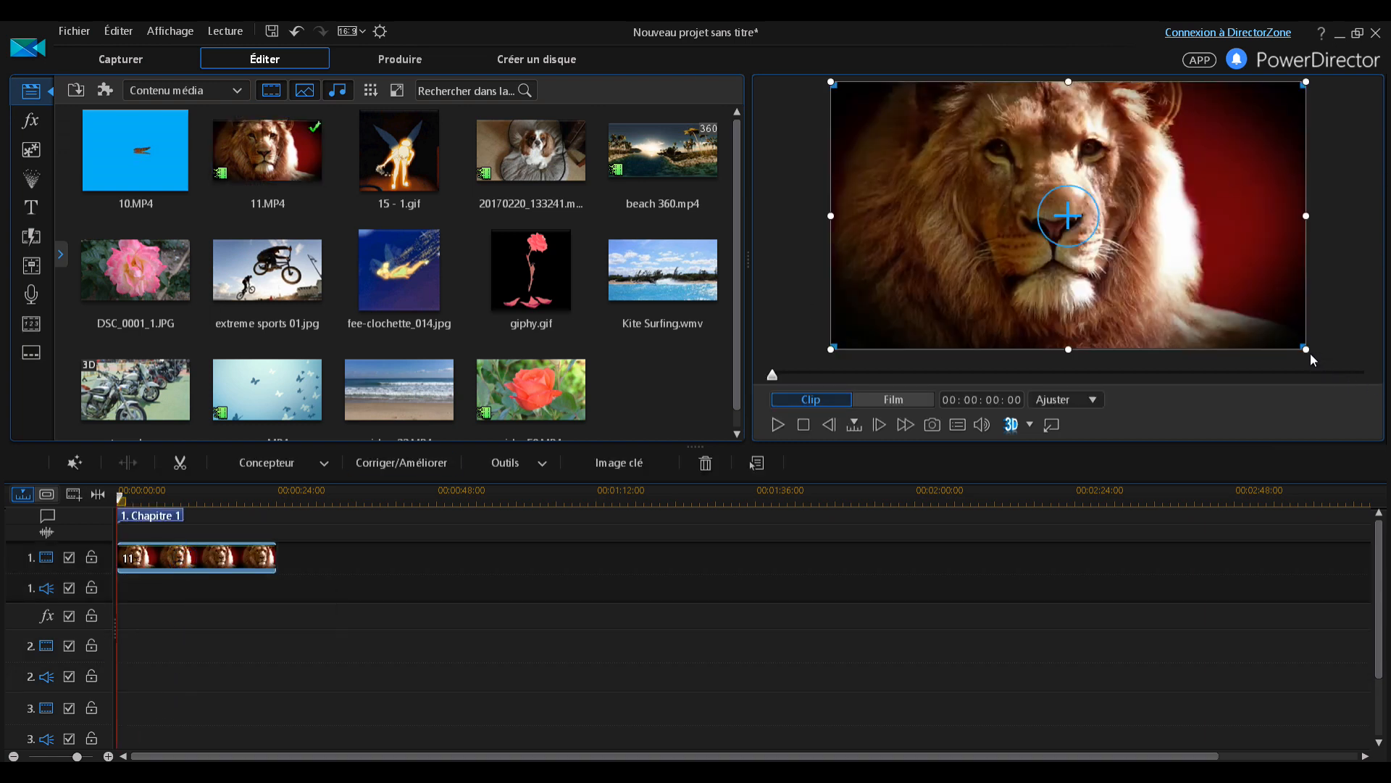
left_click_drag(1310, 349, 1021, 190)
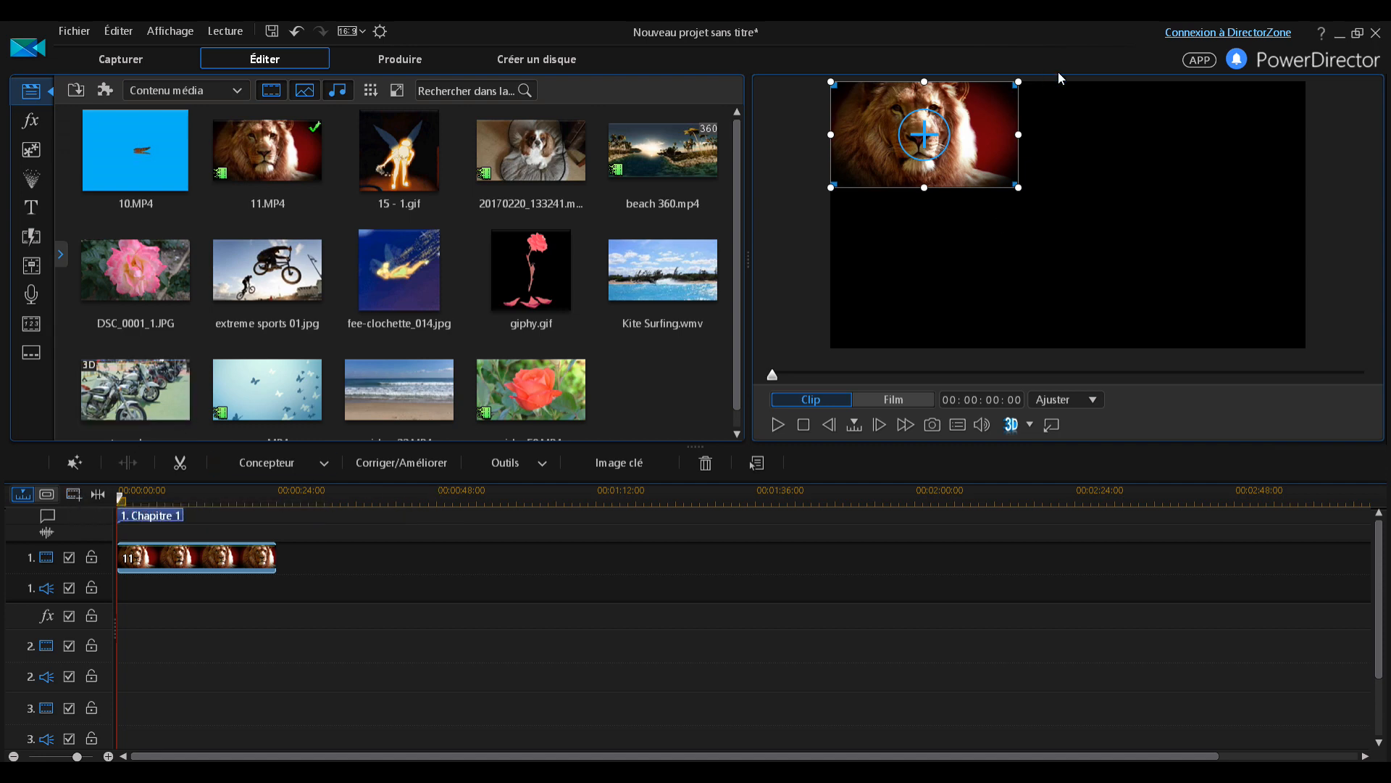
Step: Add two video tracks one at a time, each positioned Au-dessus de la piste 1, and move the 11 clip up to track 1
left_click(74, 494)
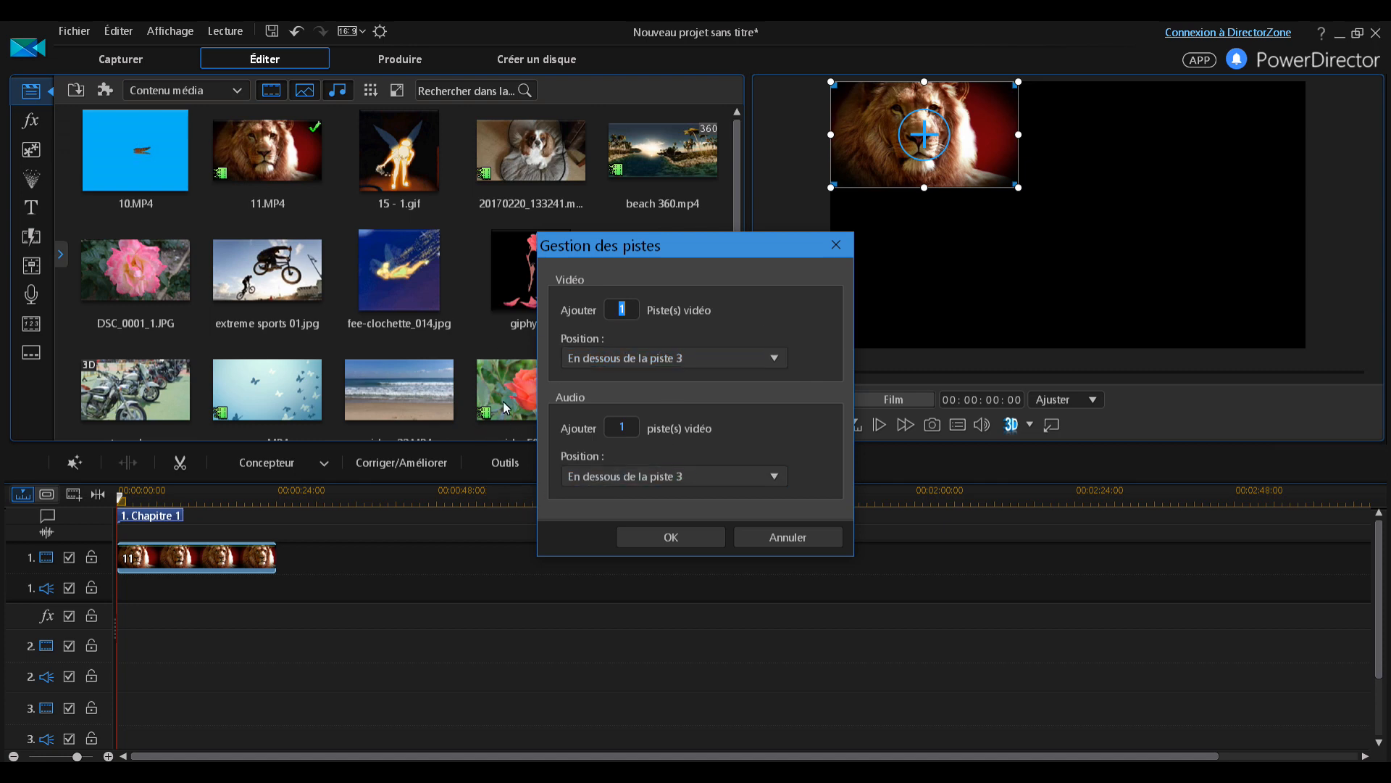
left_click(774, 358)
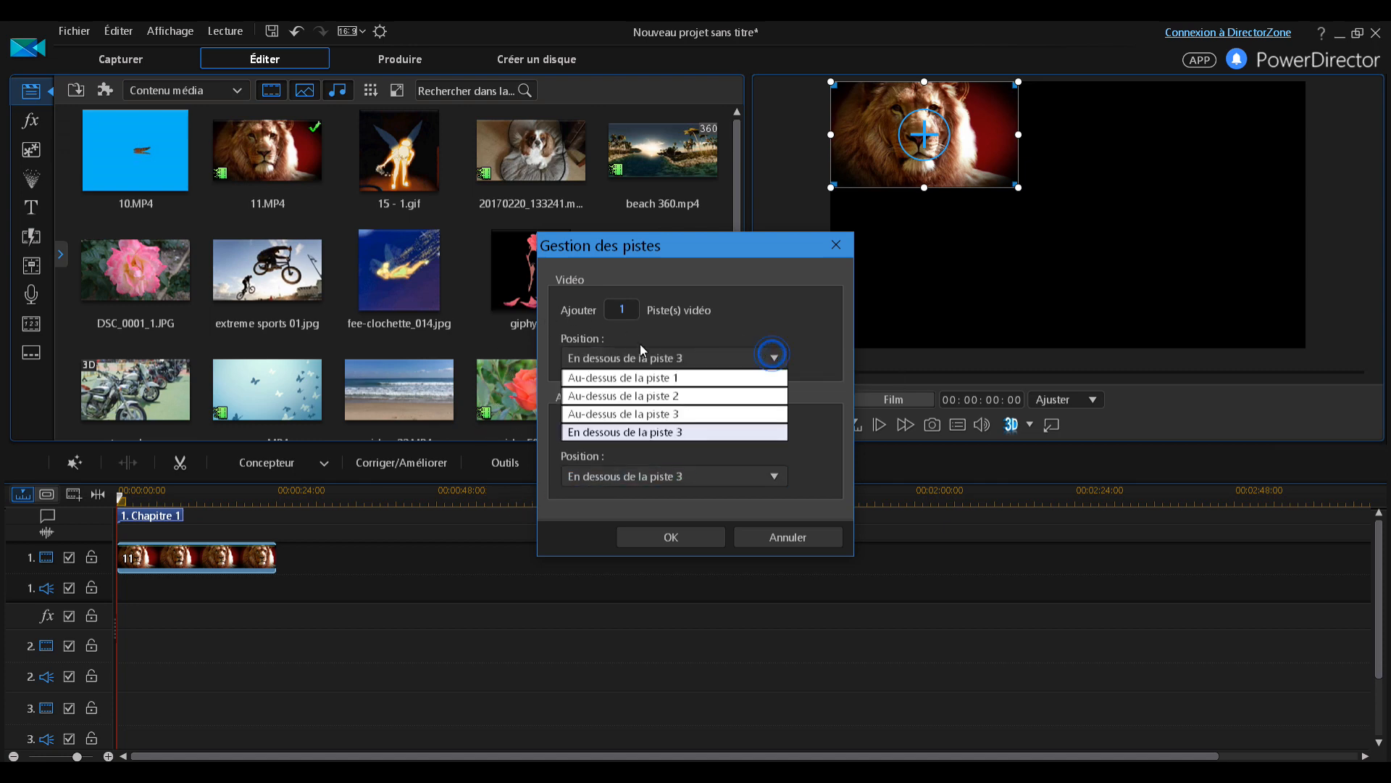
left_click(619, 378)
left_click(671, 537)
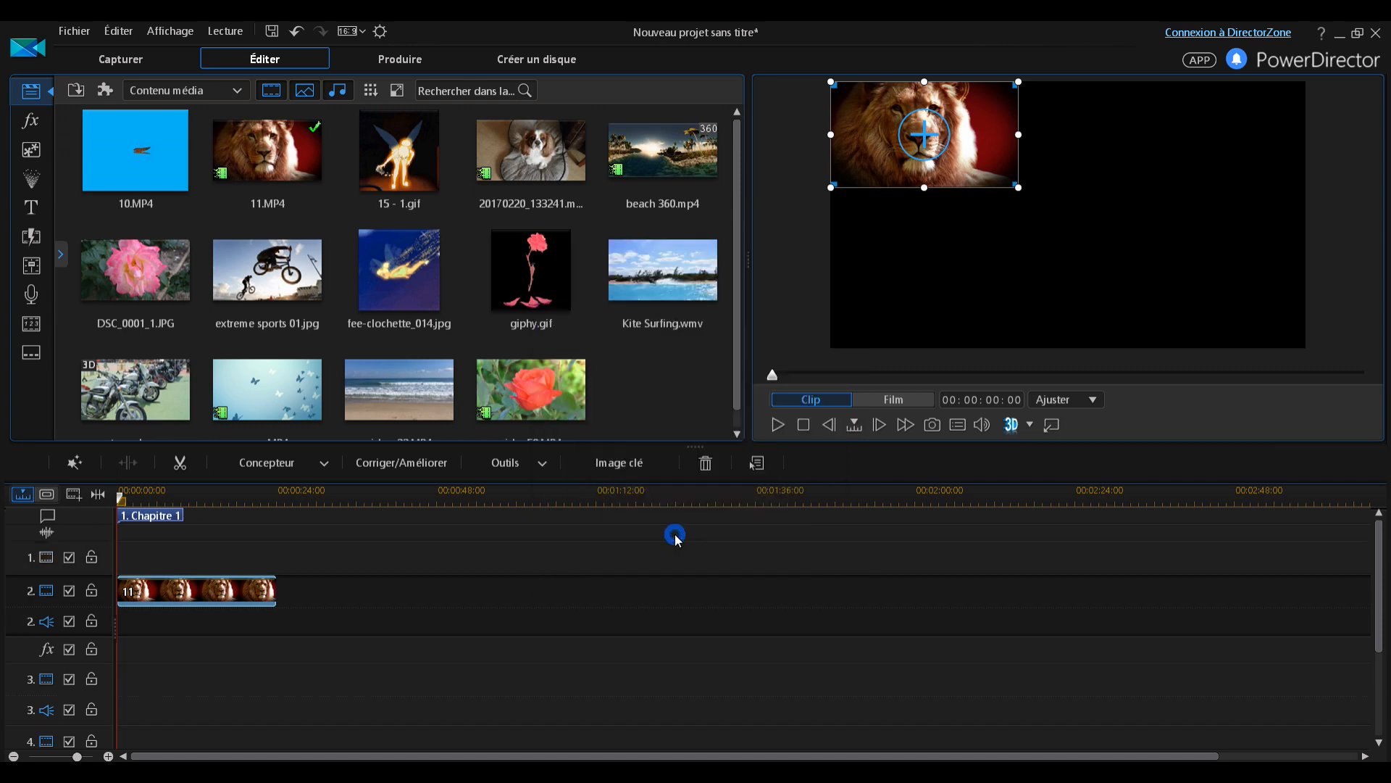
left_click(73, 494)
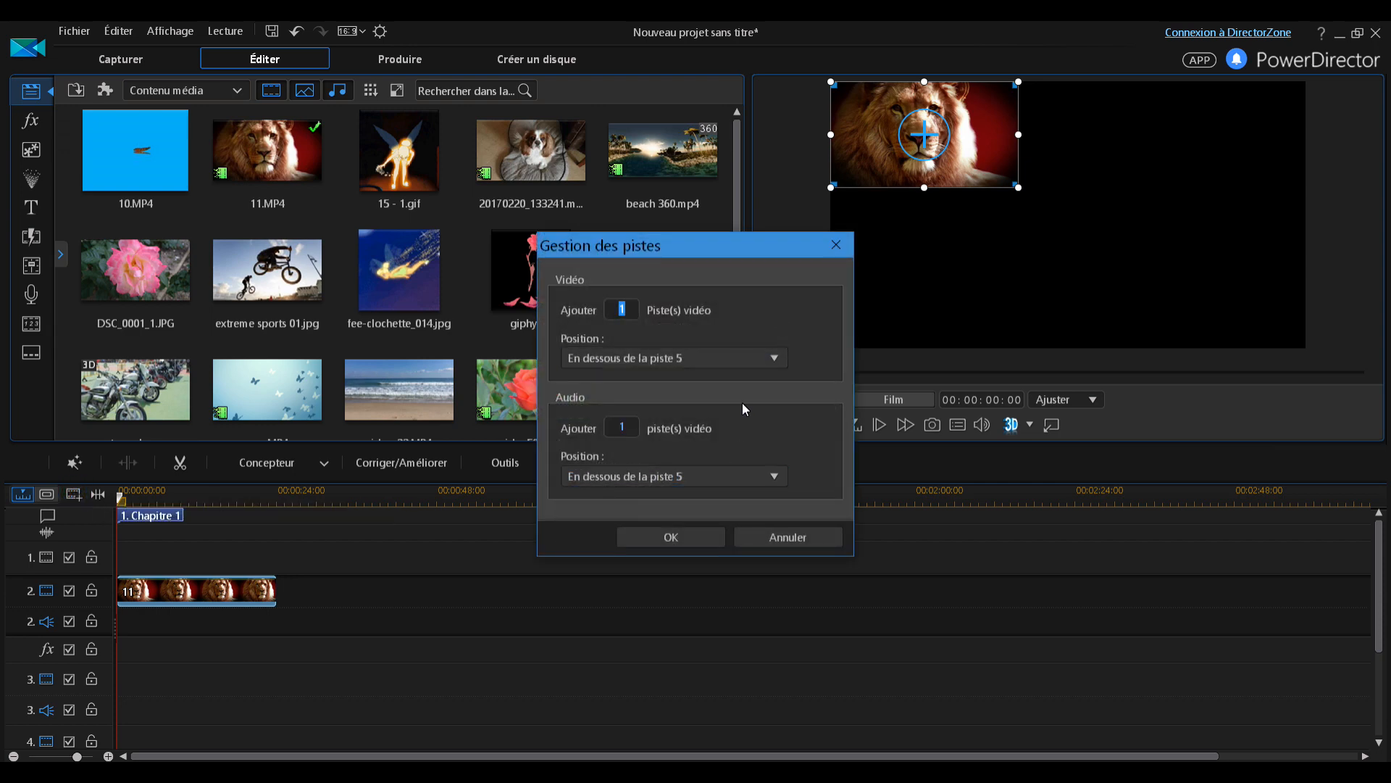
left_click(769, 358)
left_click(637, 378)
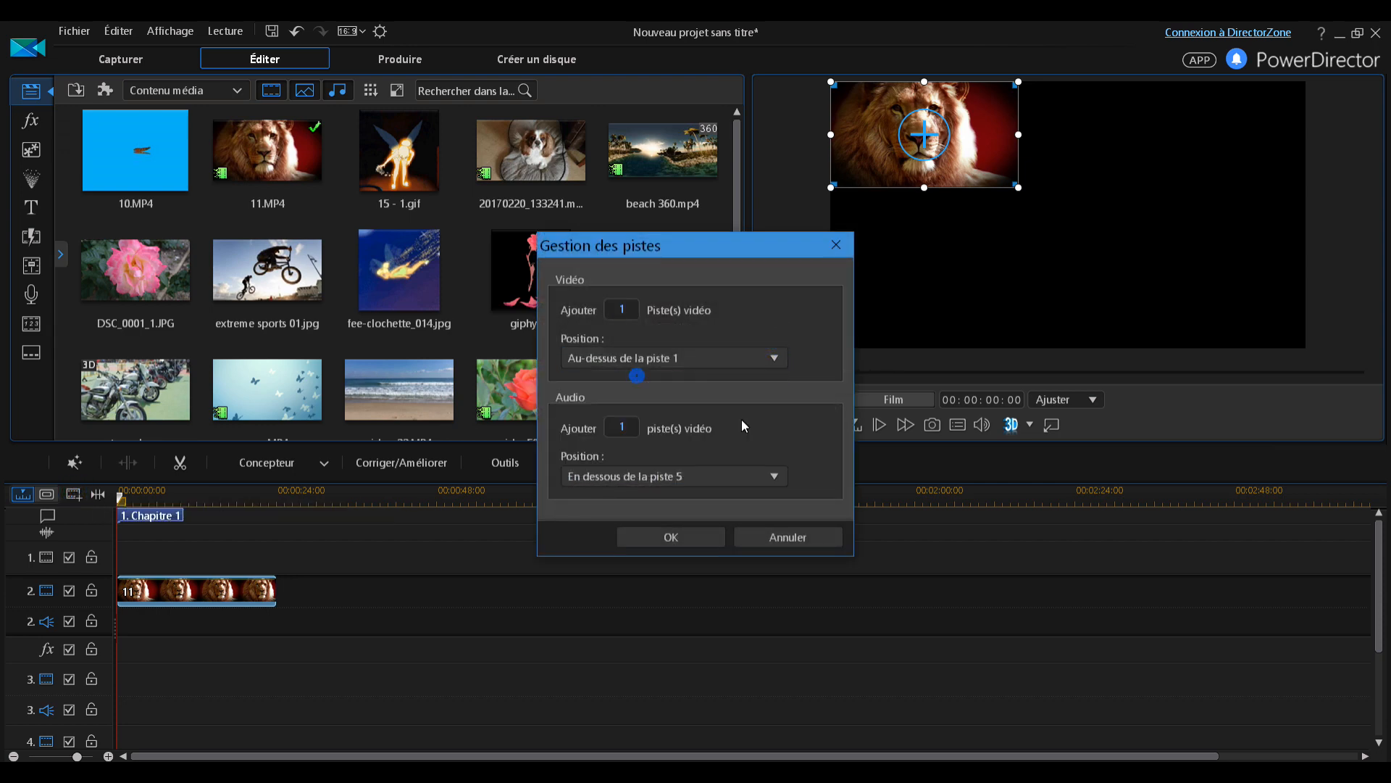
left_click(671, 537)
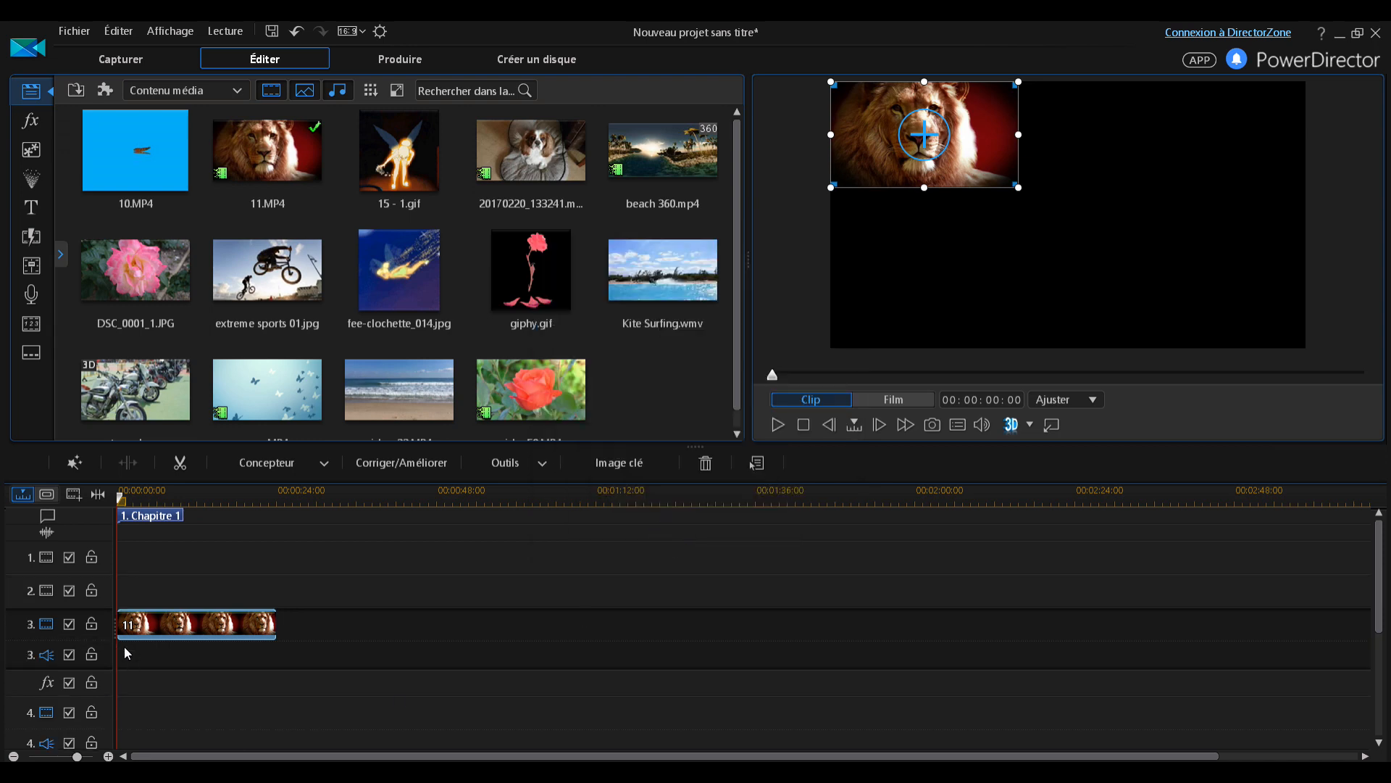
left_click_drag(145, 624, 146, 558)
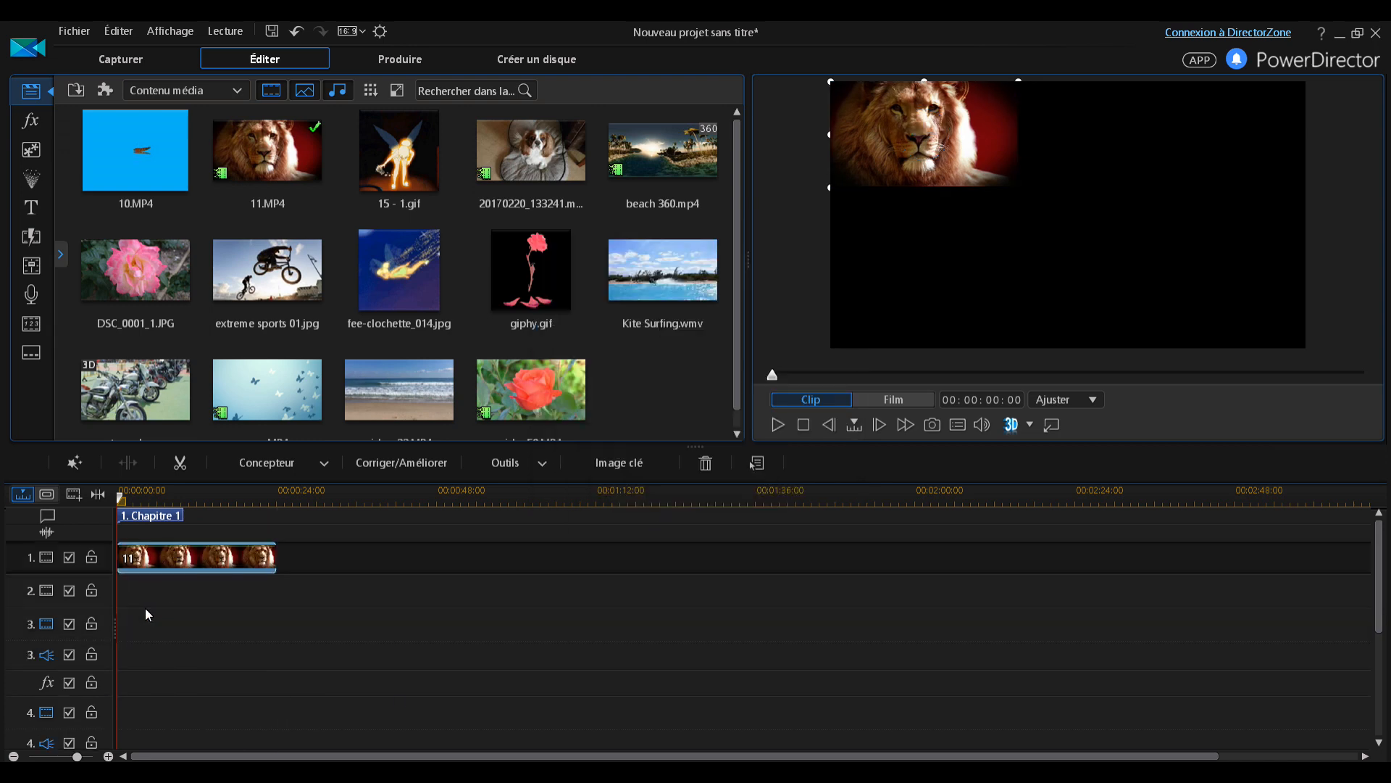
Step: Place the 20170220_133241 video at the start of track 3 and trim its end to 00:00:24:02, matching the lion clip
left_click(276, 503)
left_click(524, 160)
left_click_drag(334, 619, 88, 628)
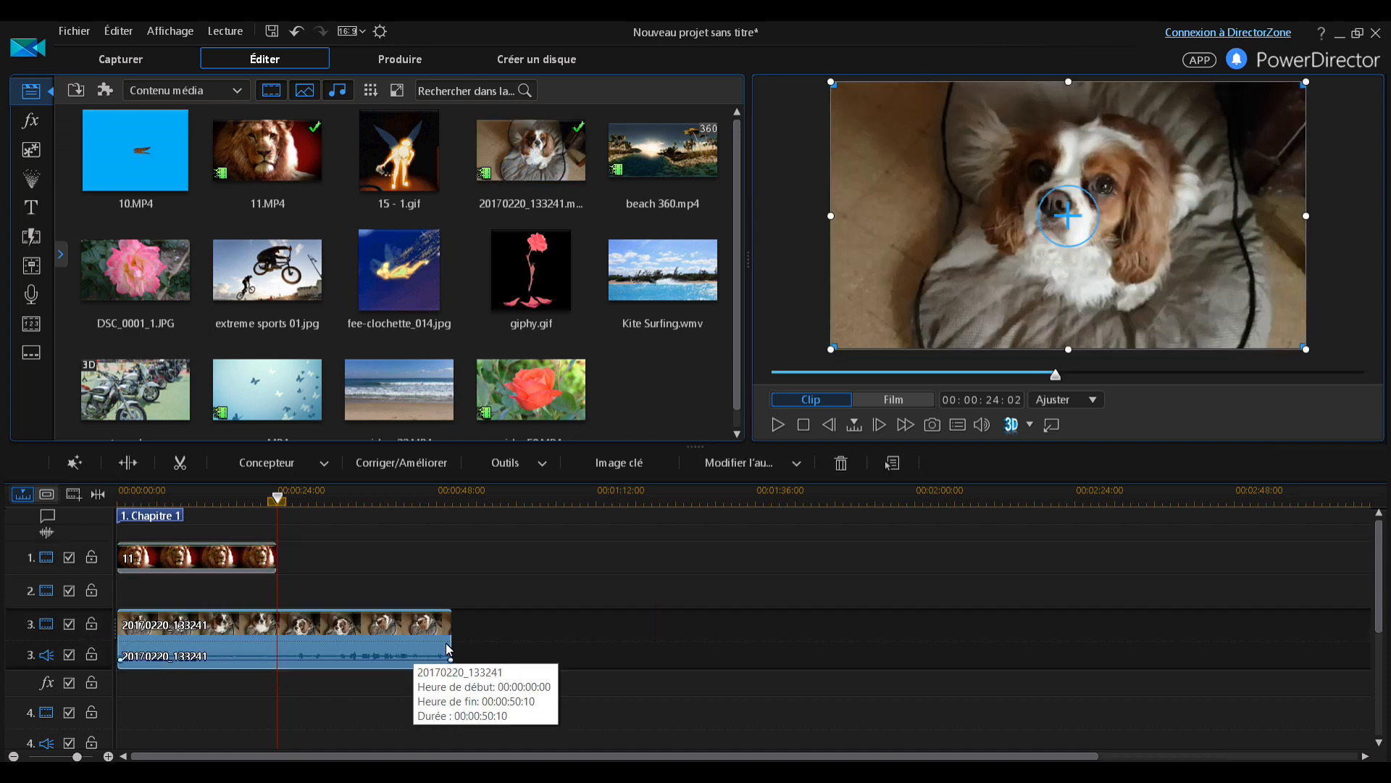
left_click_drag(450, 641, 276, 625)
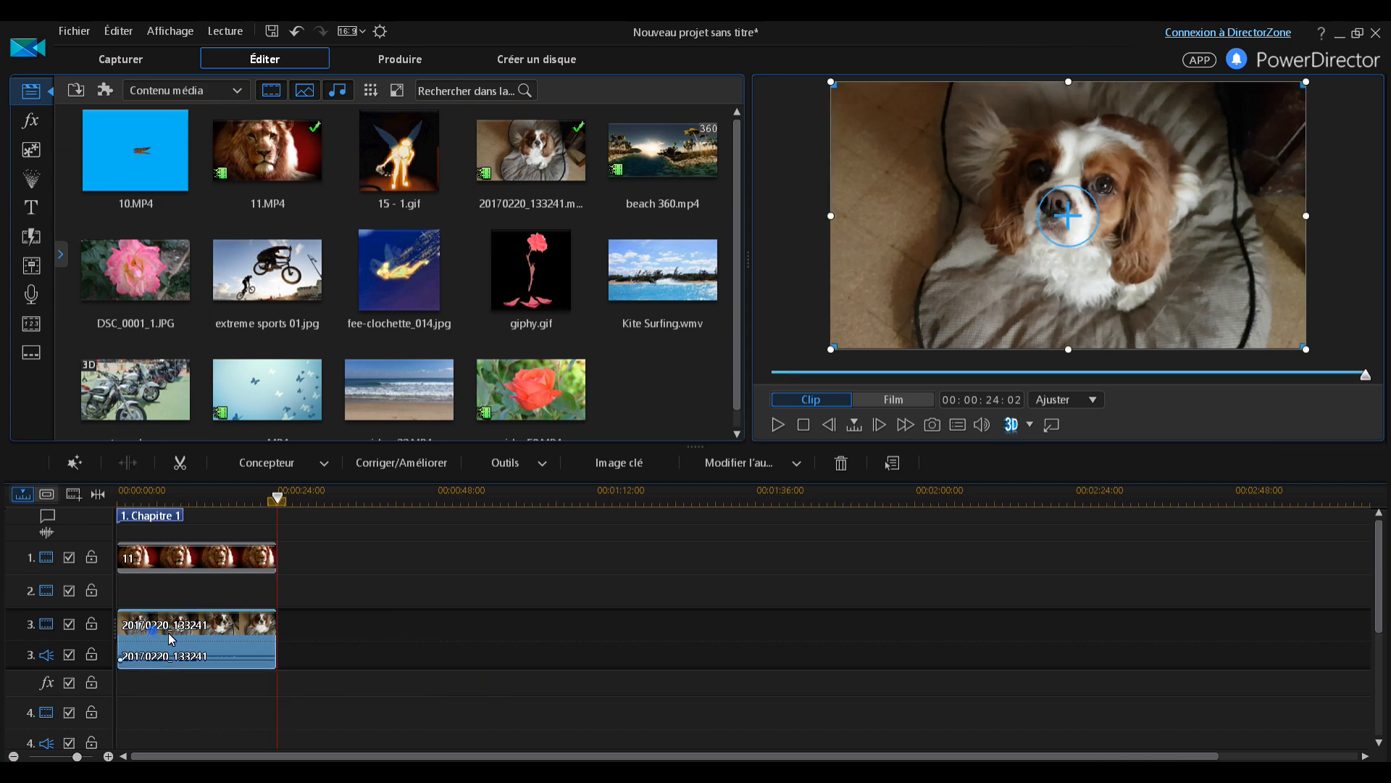
Step: Shrink the dog clip into the upper-right quarter of the frame and enlarge the lion clip to fill the upper-left quarter
left_click_drag(832, 351, 1060, 214)
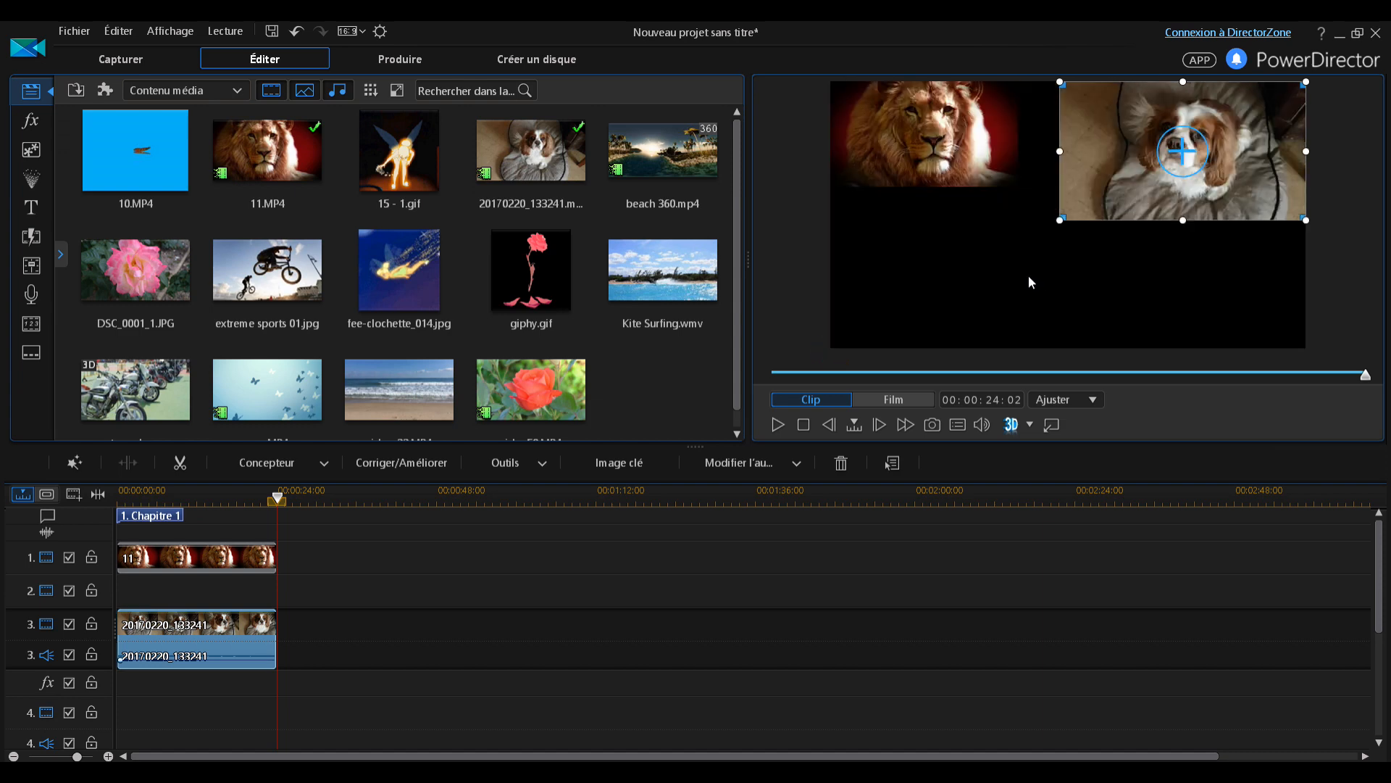
left_click(946, 137)
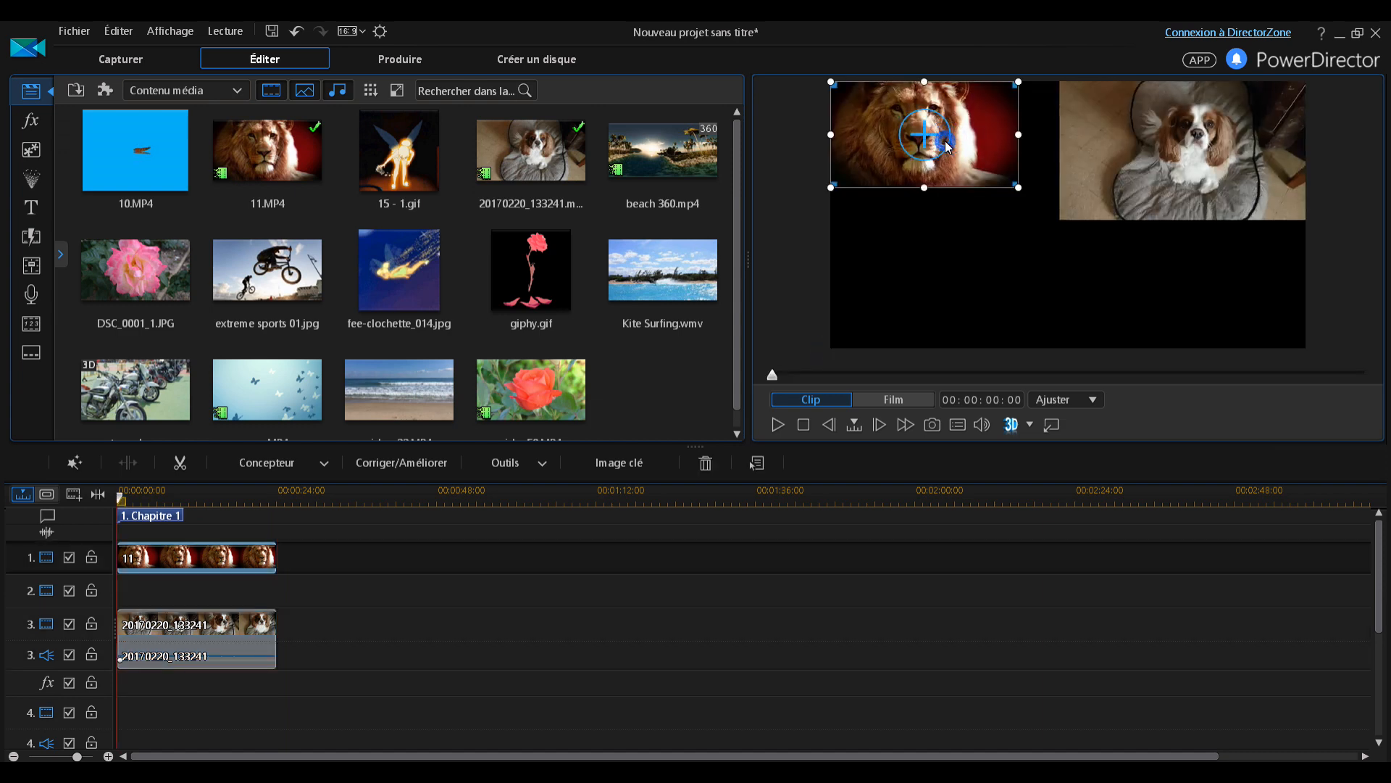
left_click_drag(1020, 190, 1028, 219)
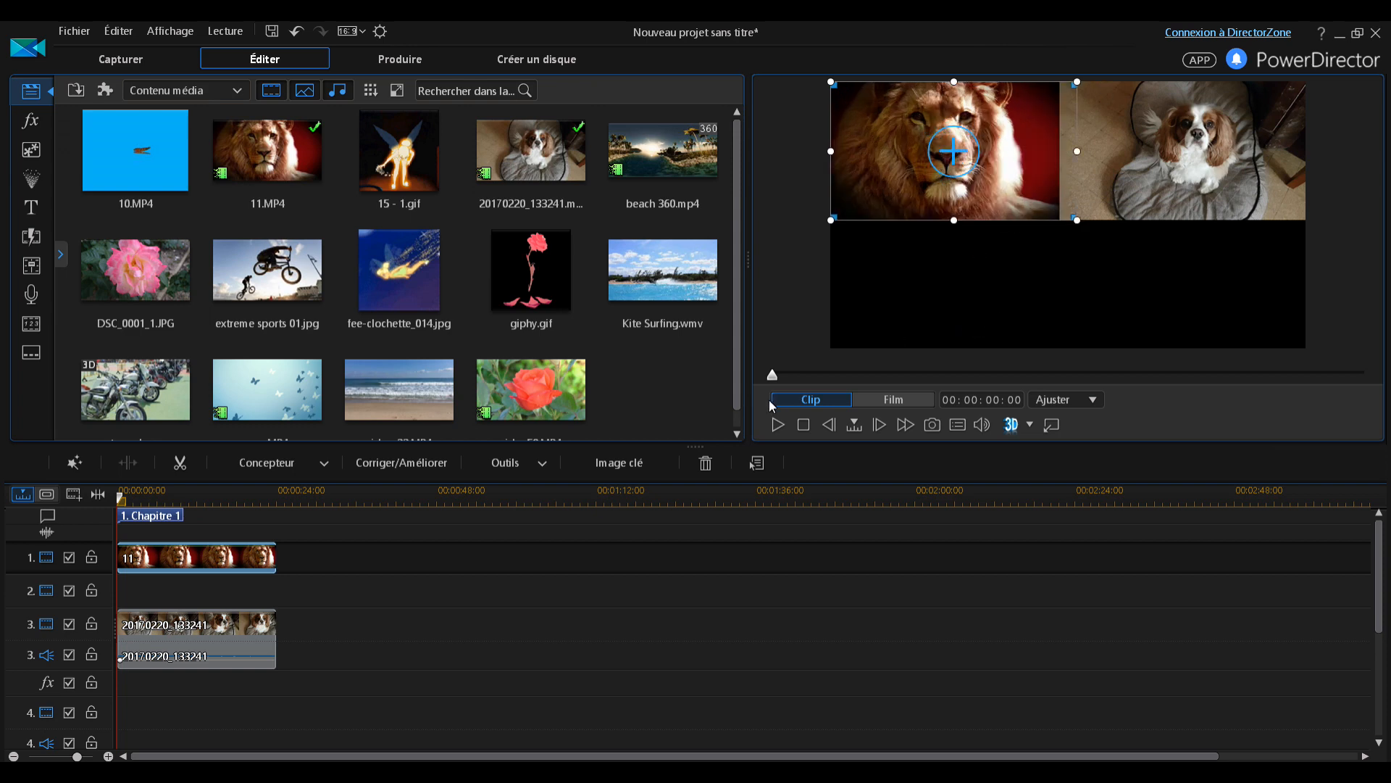
Step: Place Kite Surfing.wmv at the start of track 4 and fit its picture into the lower-left quarter of the preview frame
left_click(654, 281)
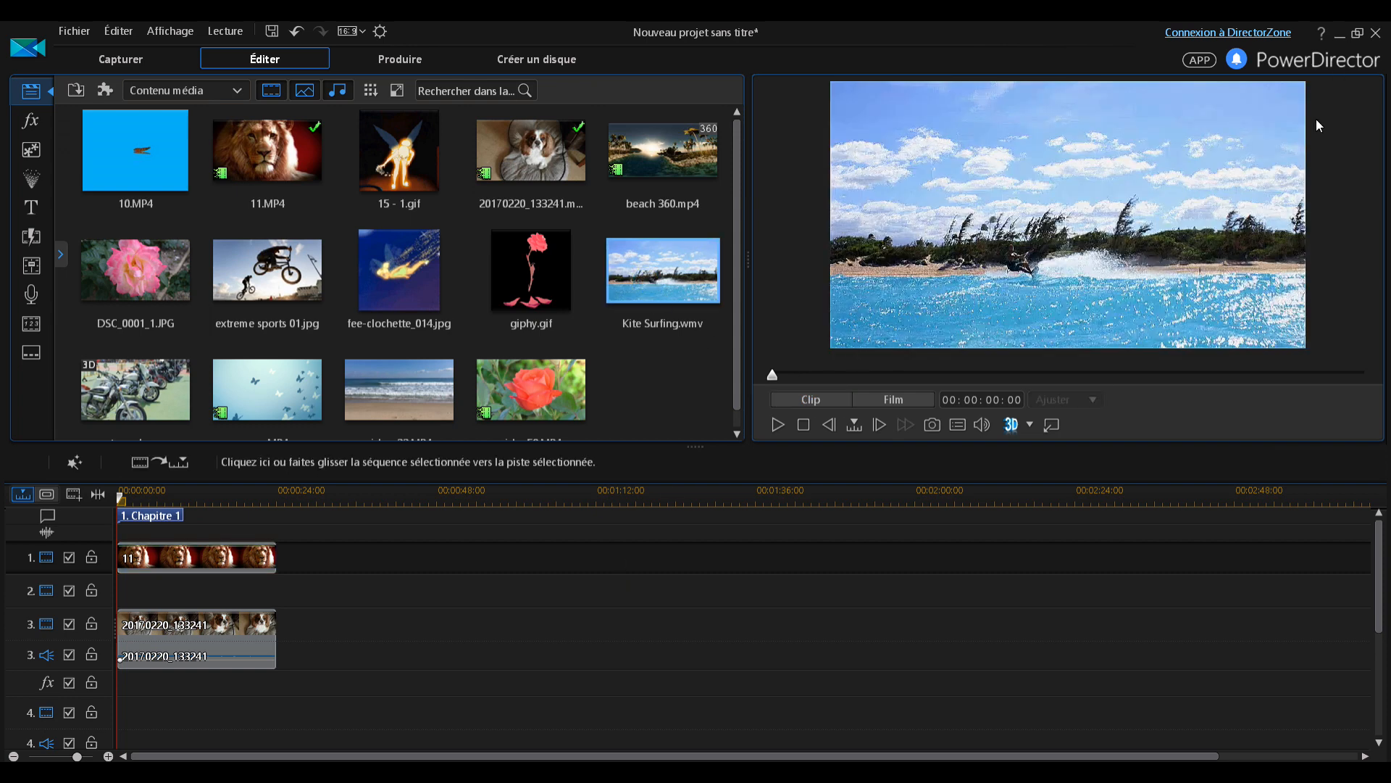
left_click_drag(675, 274, 95, 722)
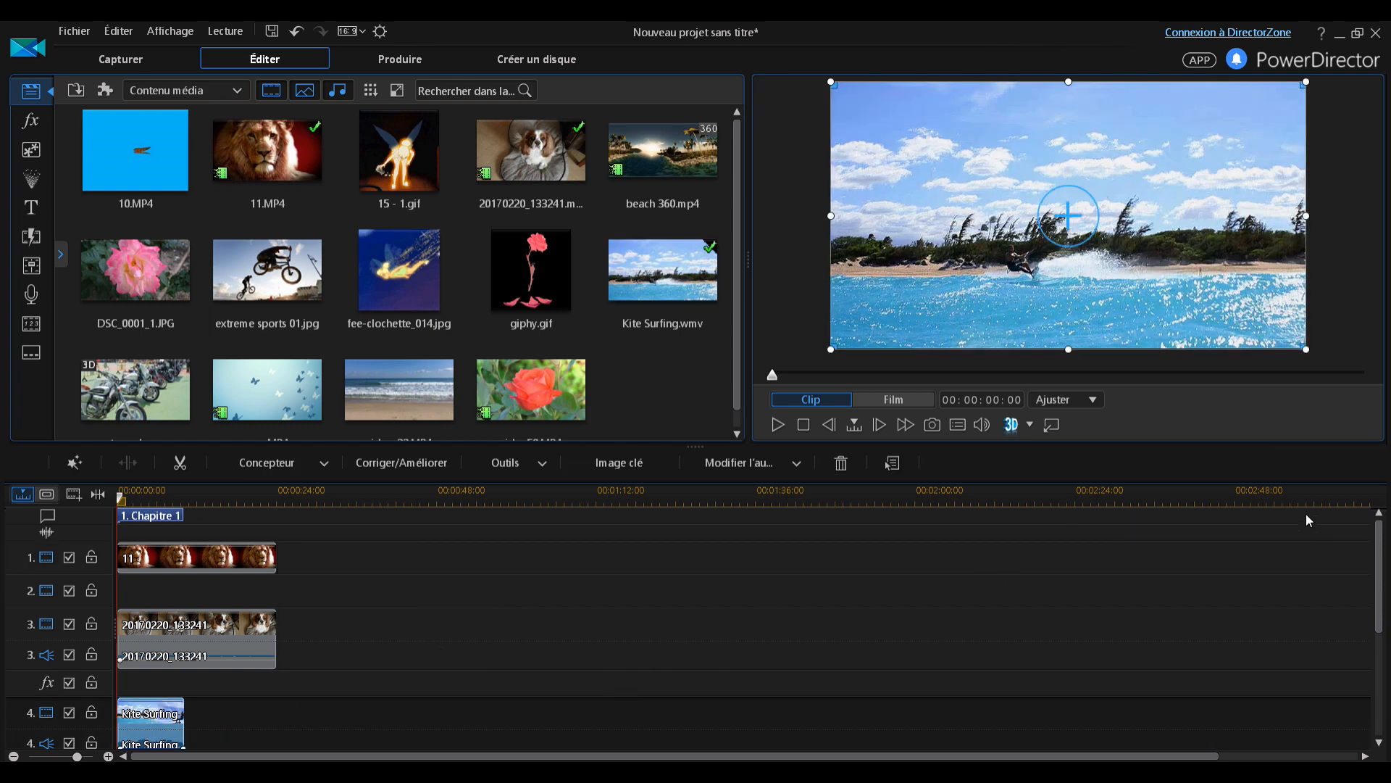
left_click_drag(1071, 350, 1069, 221)
left_click_drag(1072, 161, 957, 300)
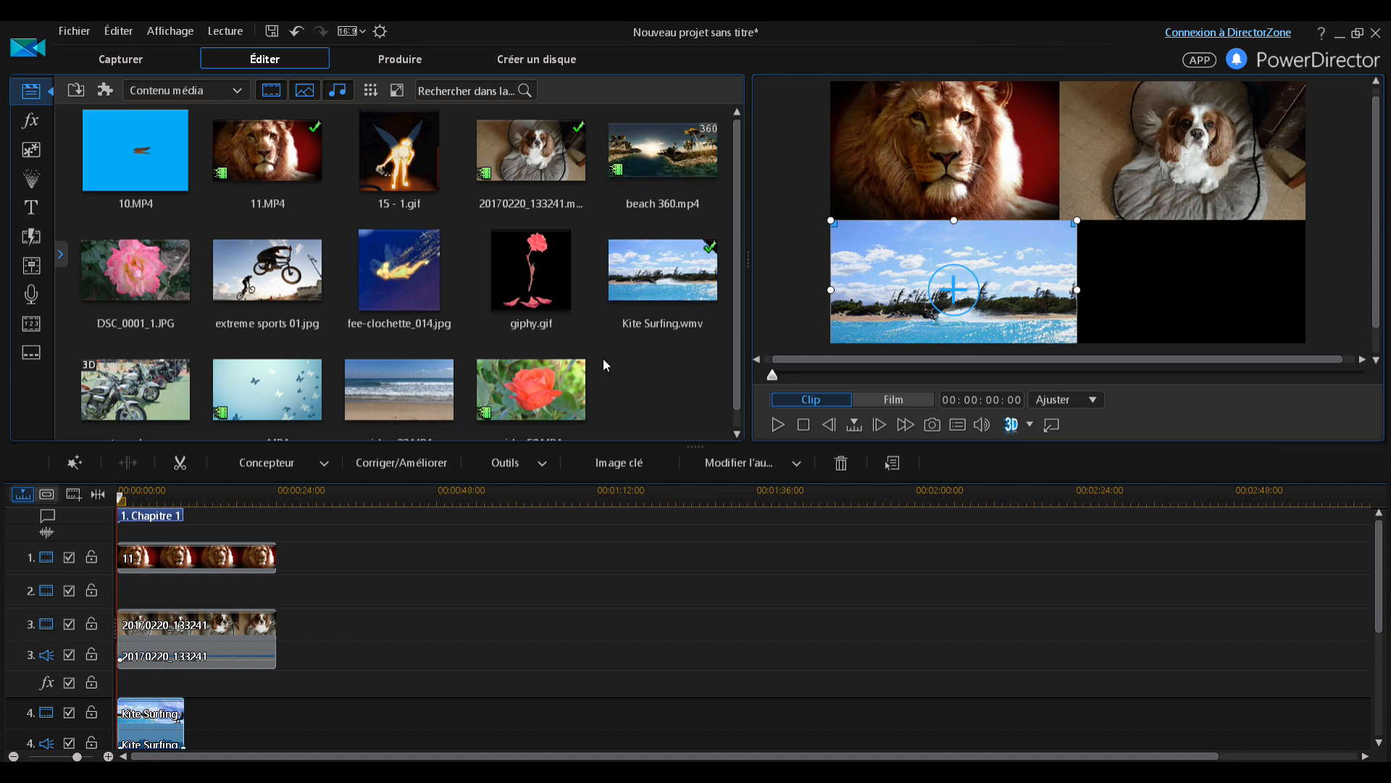
Step: Place video_22.MP4 at the start of track 5 and resize its picture to fill the lower-right quarter of the preview frame
left_click_drag(400, 390, 192, 735)
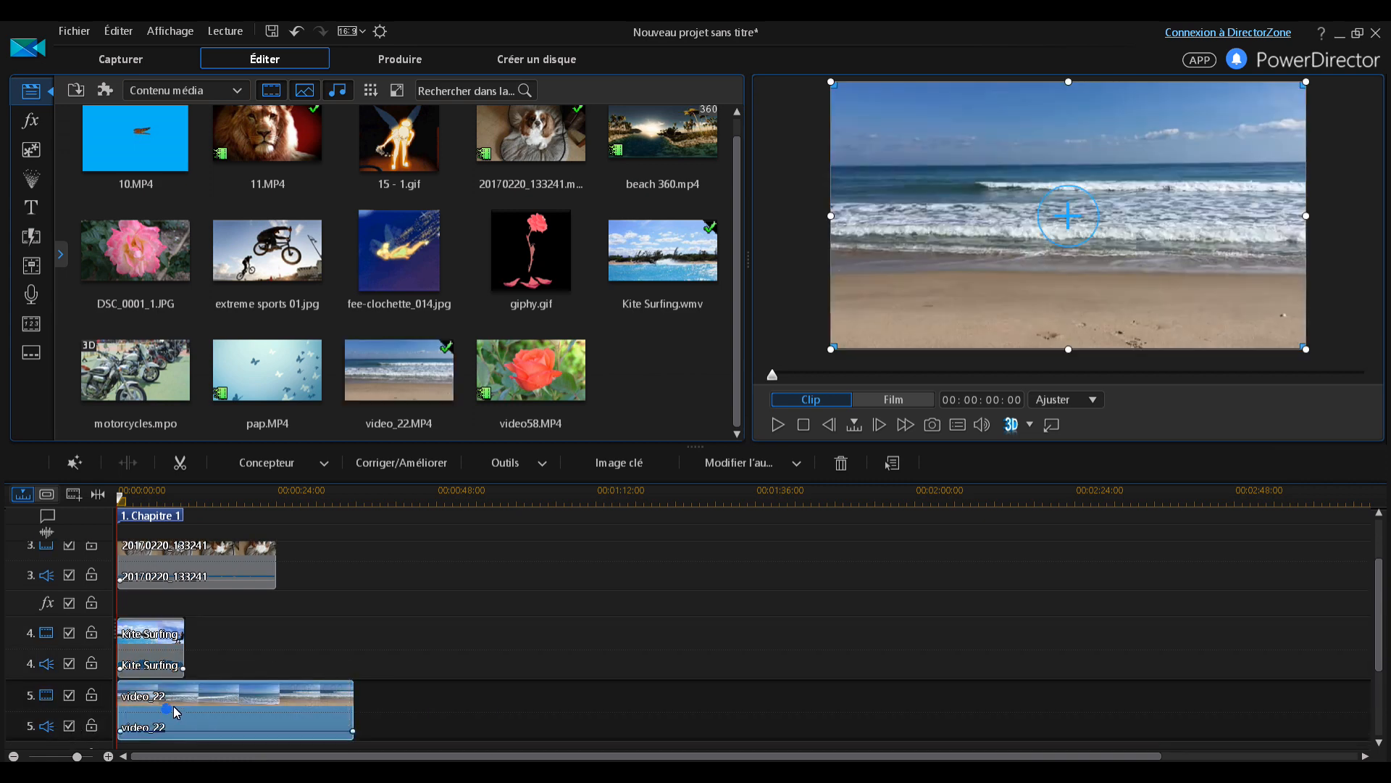
left_click_drag(831, 82, 1007, 229)
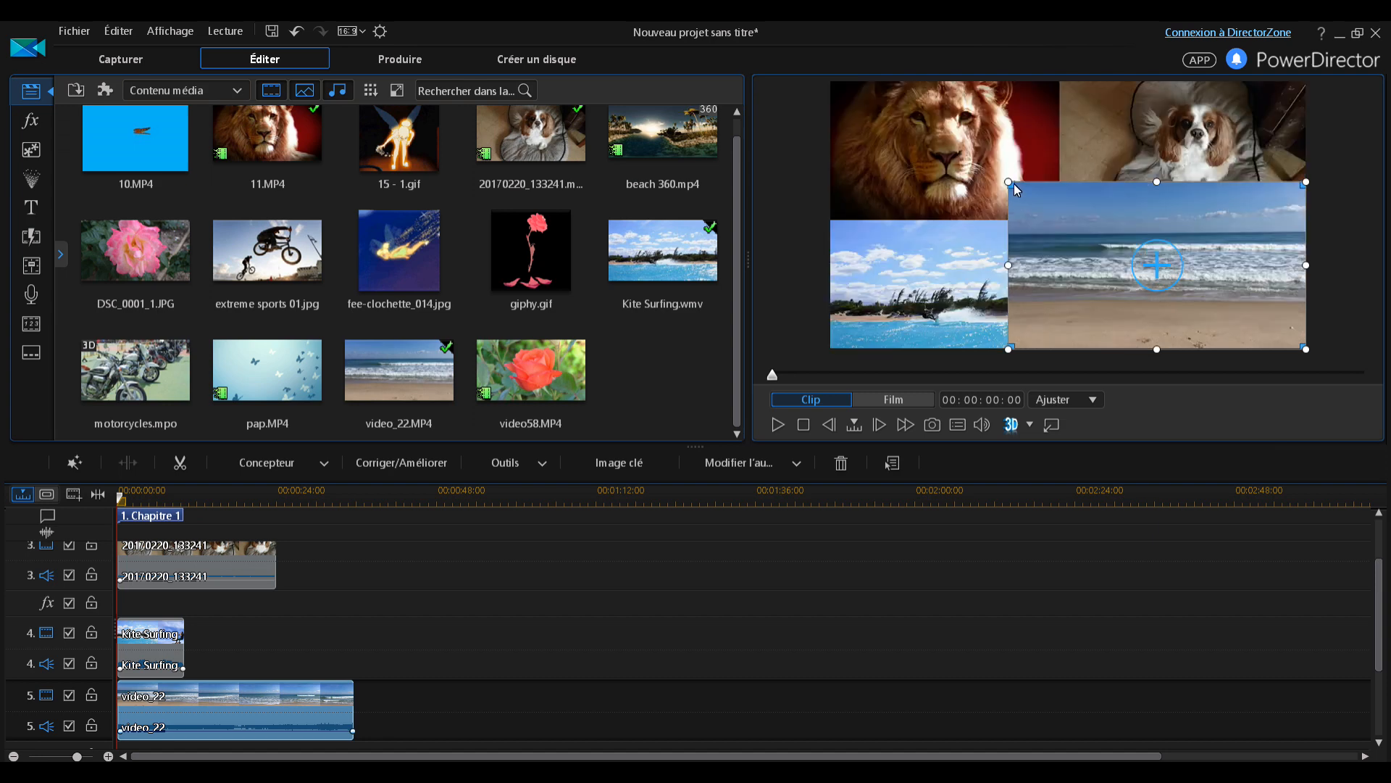
left_click_drag(1009, 181, 1049, 217)
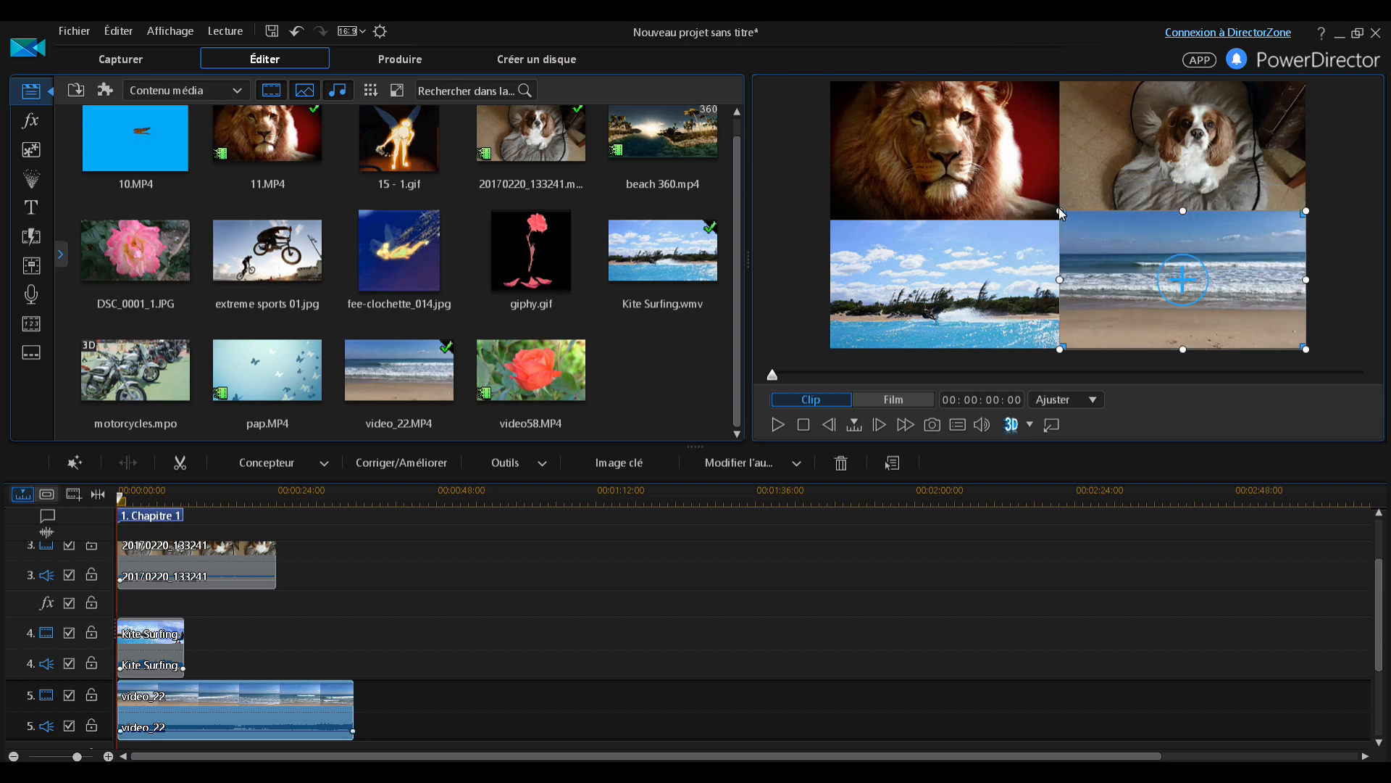
left_click_drag(1061, 211, 1079, 220)
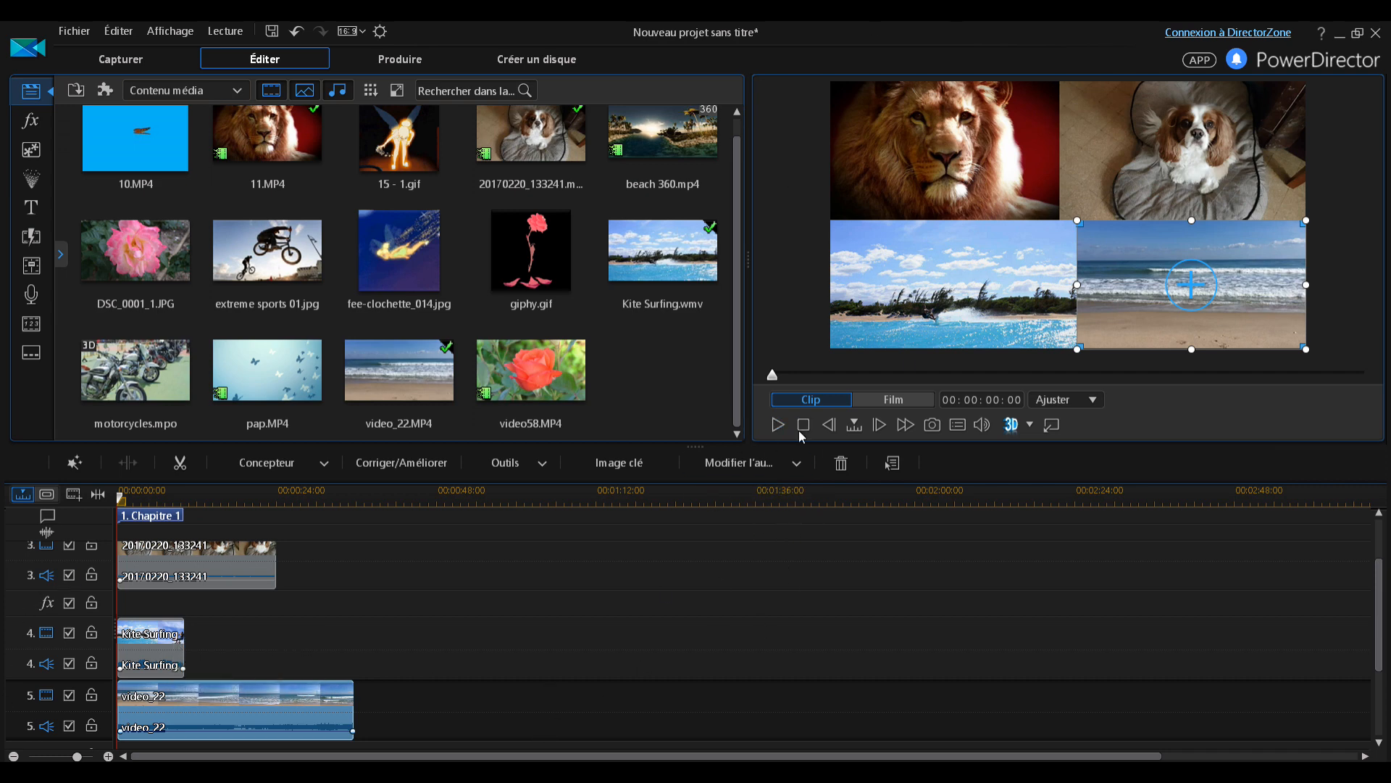
Step: Play the four-picture composition as a film, pause it, and stop playback to return to the beginning
left_click(776, 429)
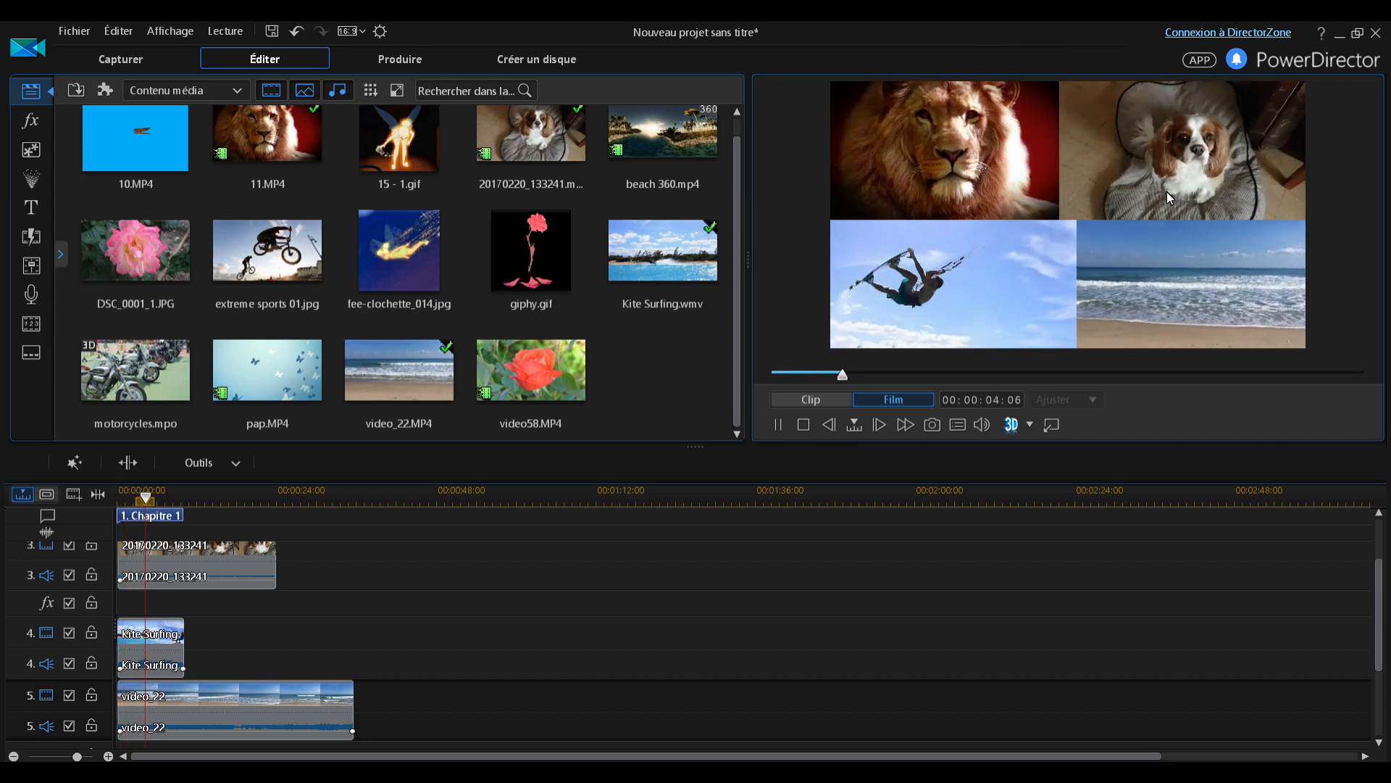
left_click(780, 426)
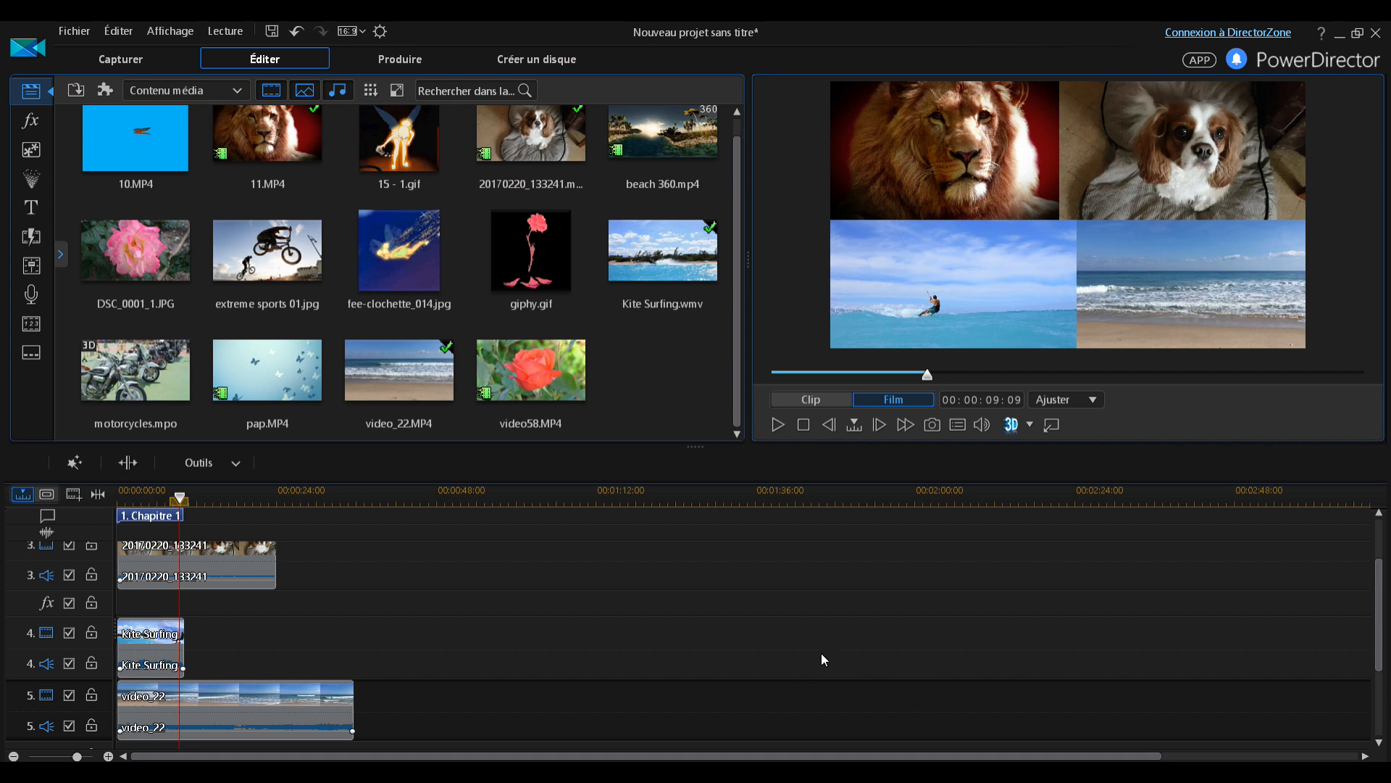
left_click(832, 629)
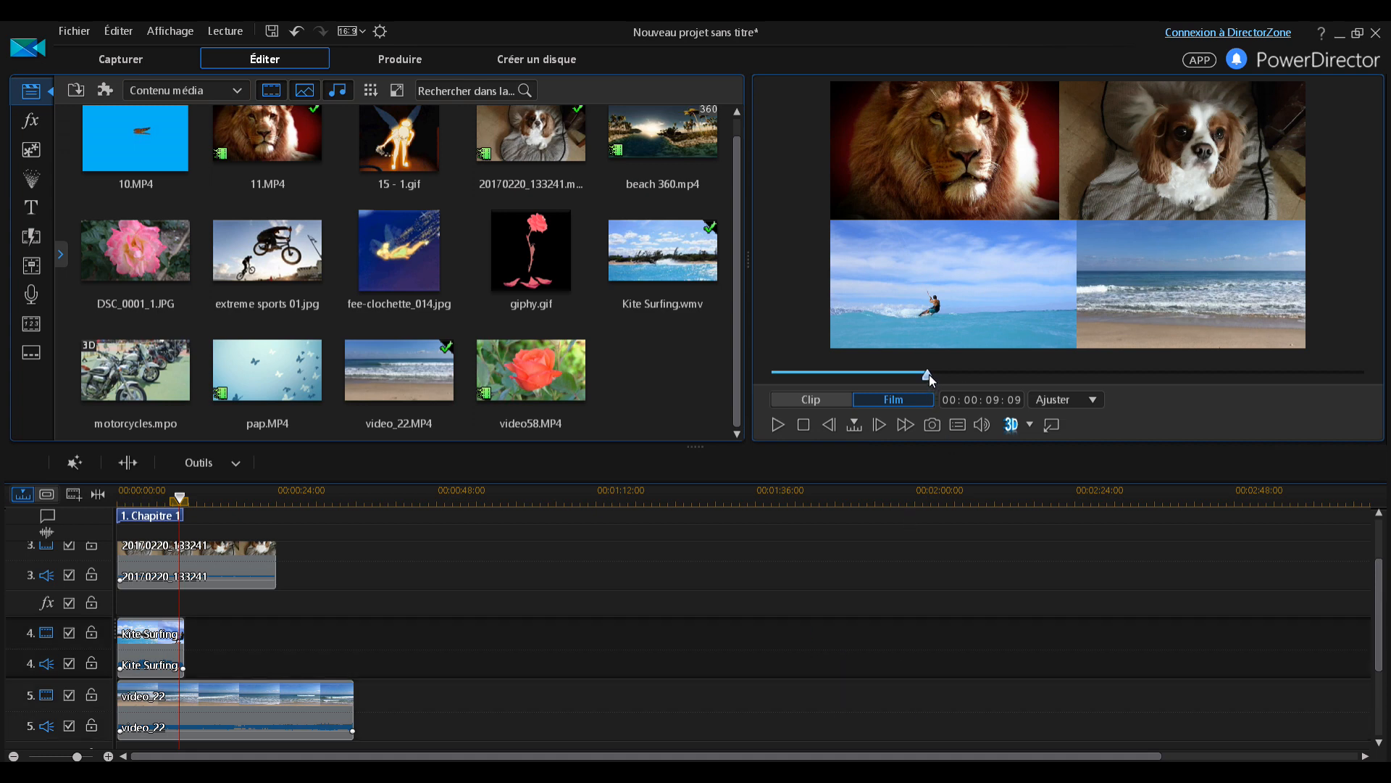
left_click(804, 426)
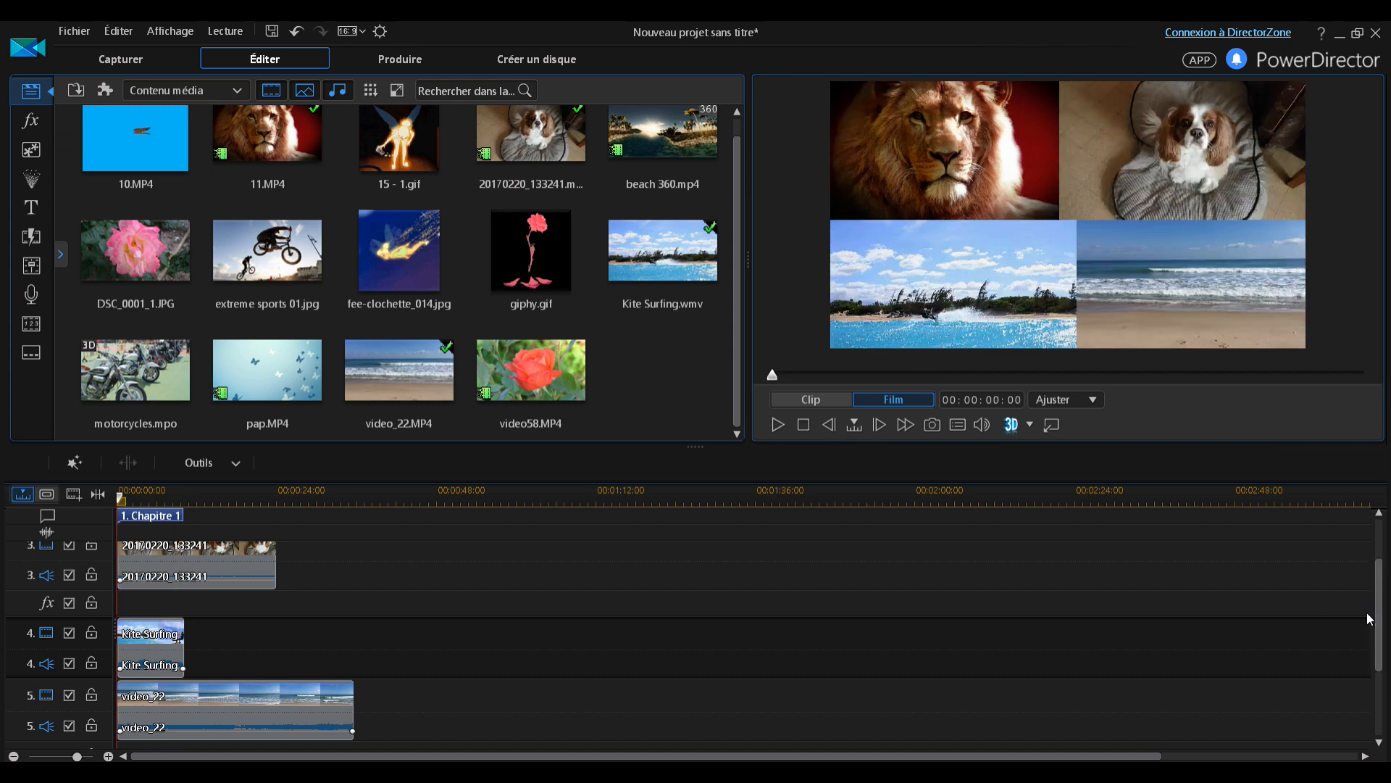
left_click_drag(1375, 606, 1384, 652)
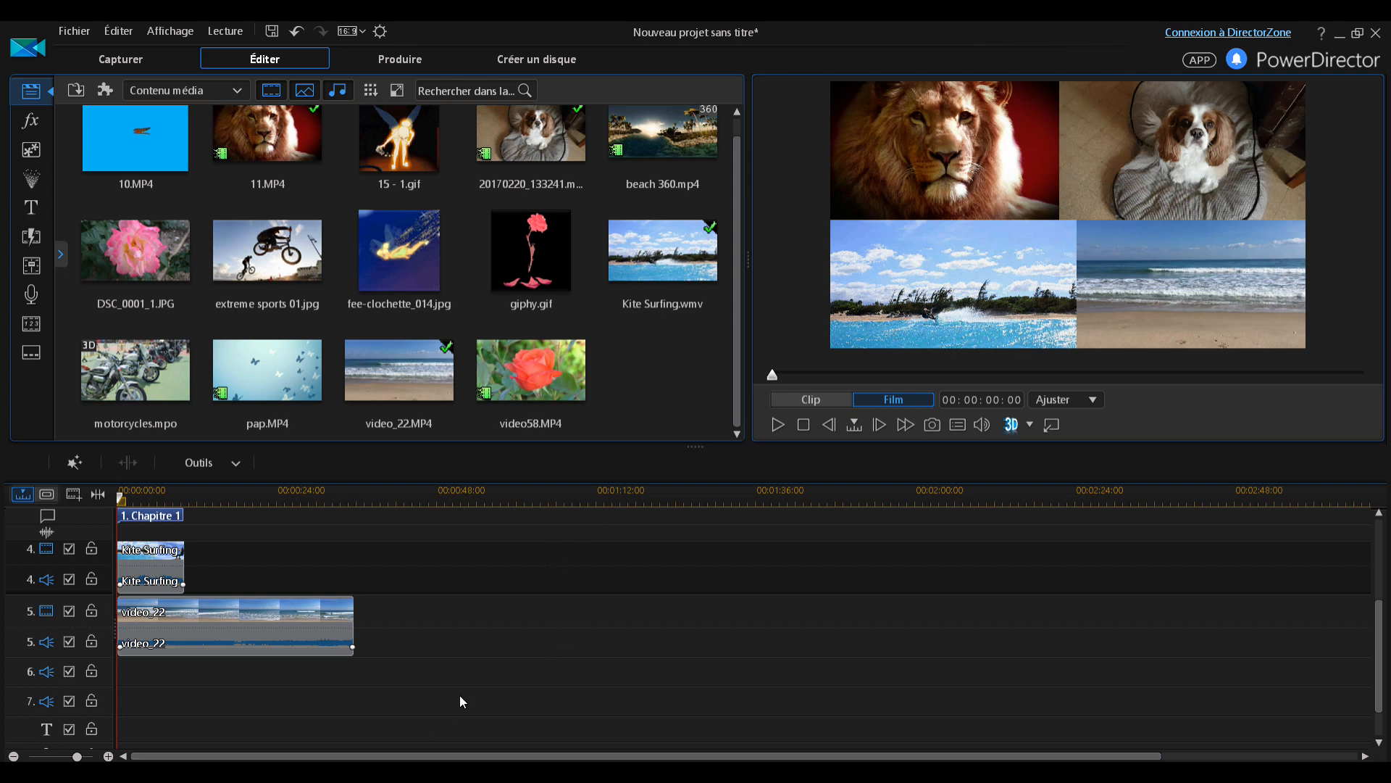
left_click(76, 33)
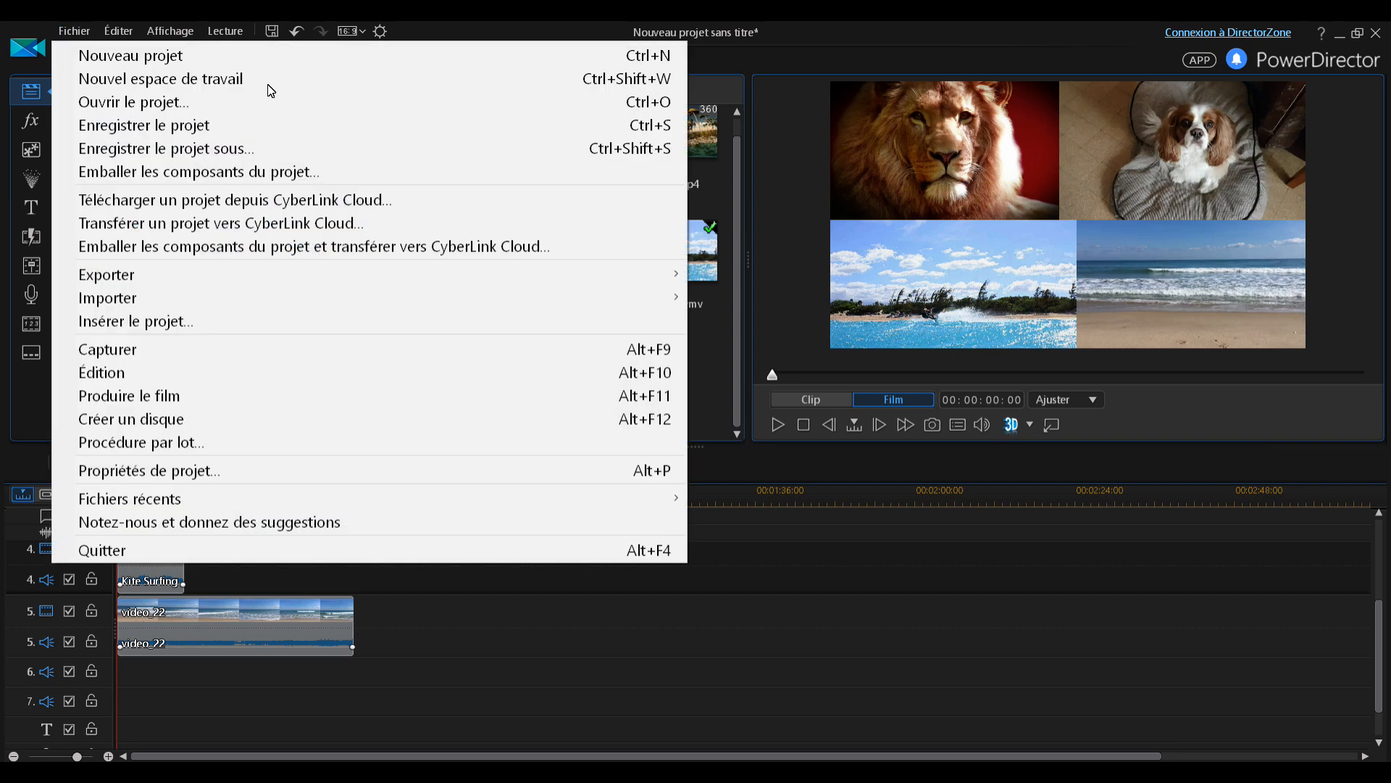
left_click(1075, 593)
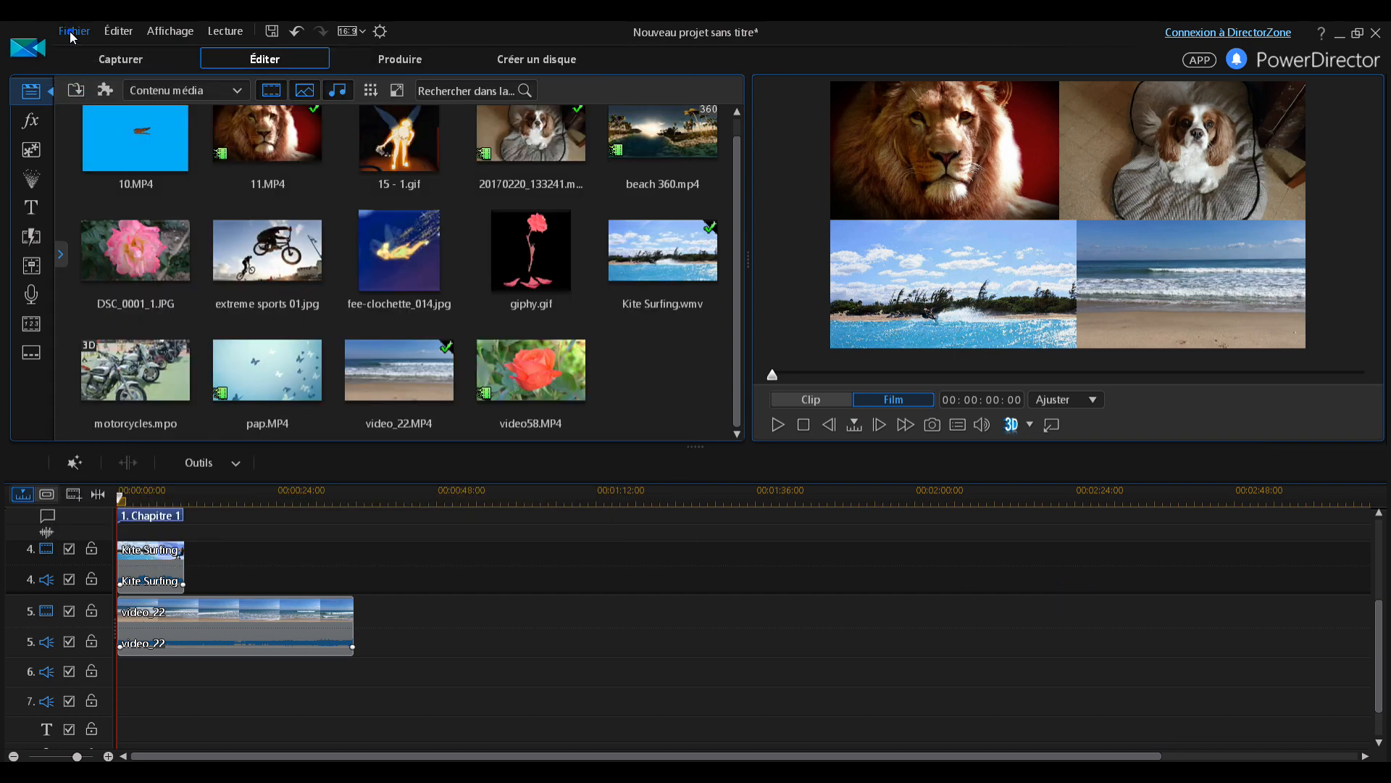
Step: Go to the film production settings and choose MPEG-2 output with the MPEG-2, 1920 x 1080/24p (25 Mbits/s) quality profile
left_click(74, 34)
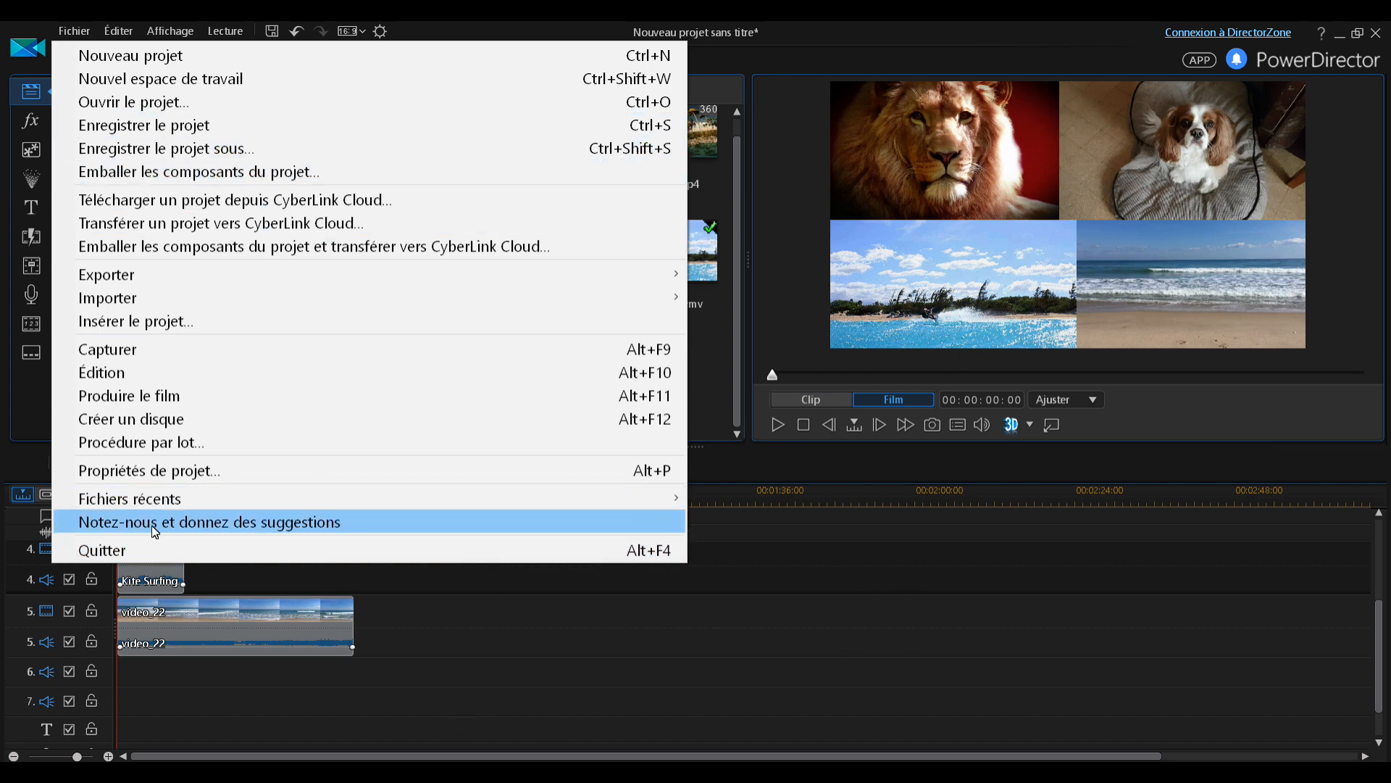
left_click(151, 402)
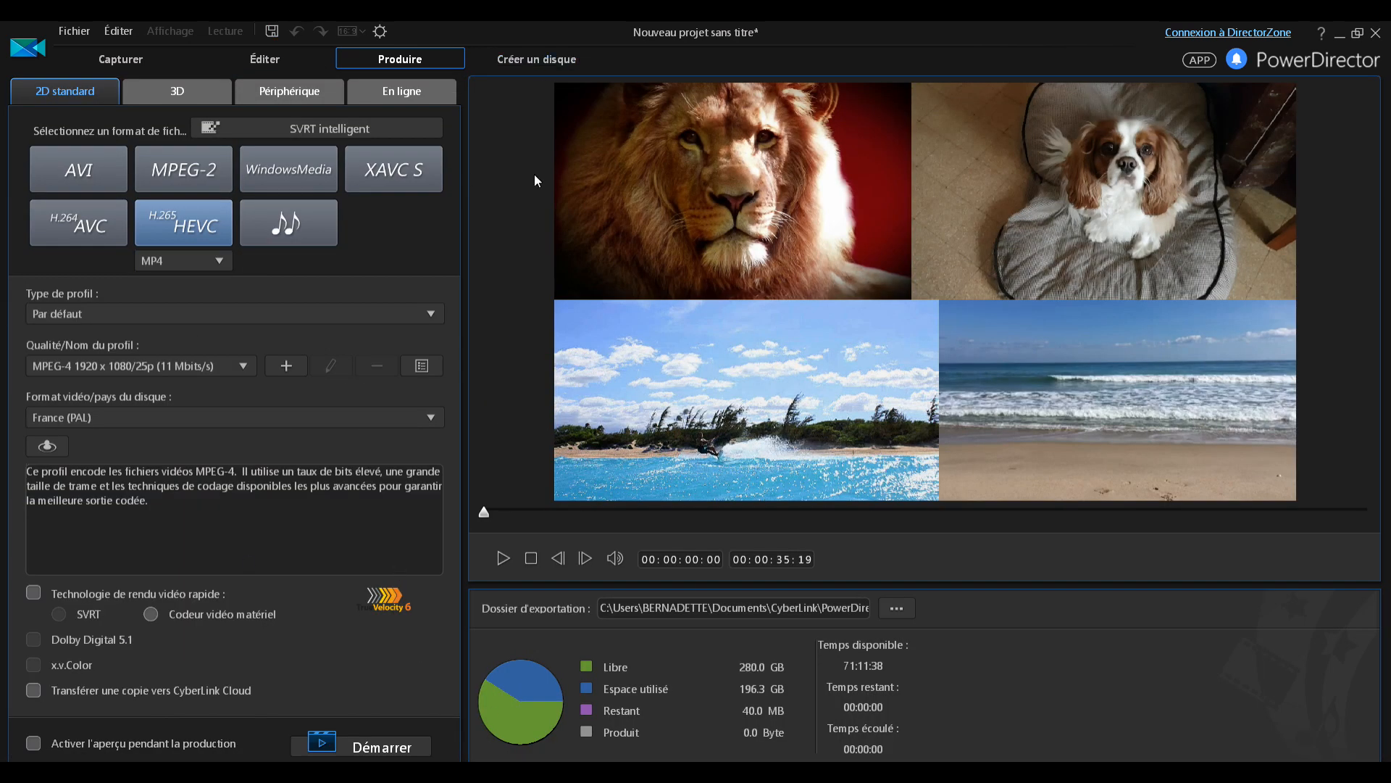
left_click(176, 167)
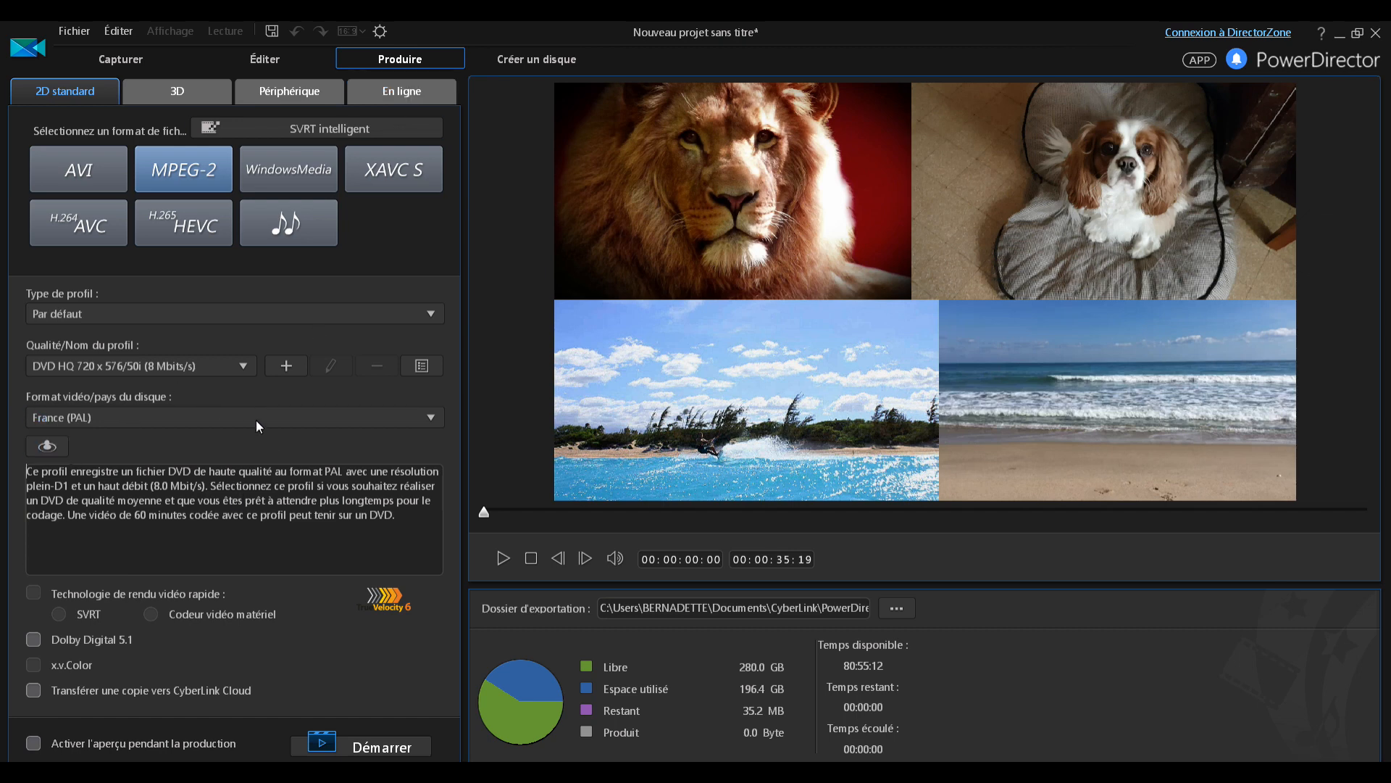
left_click(242, 367)
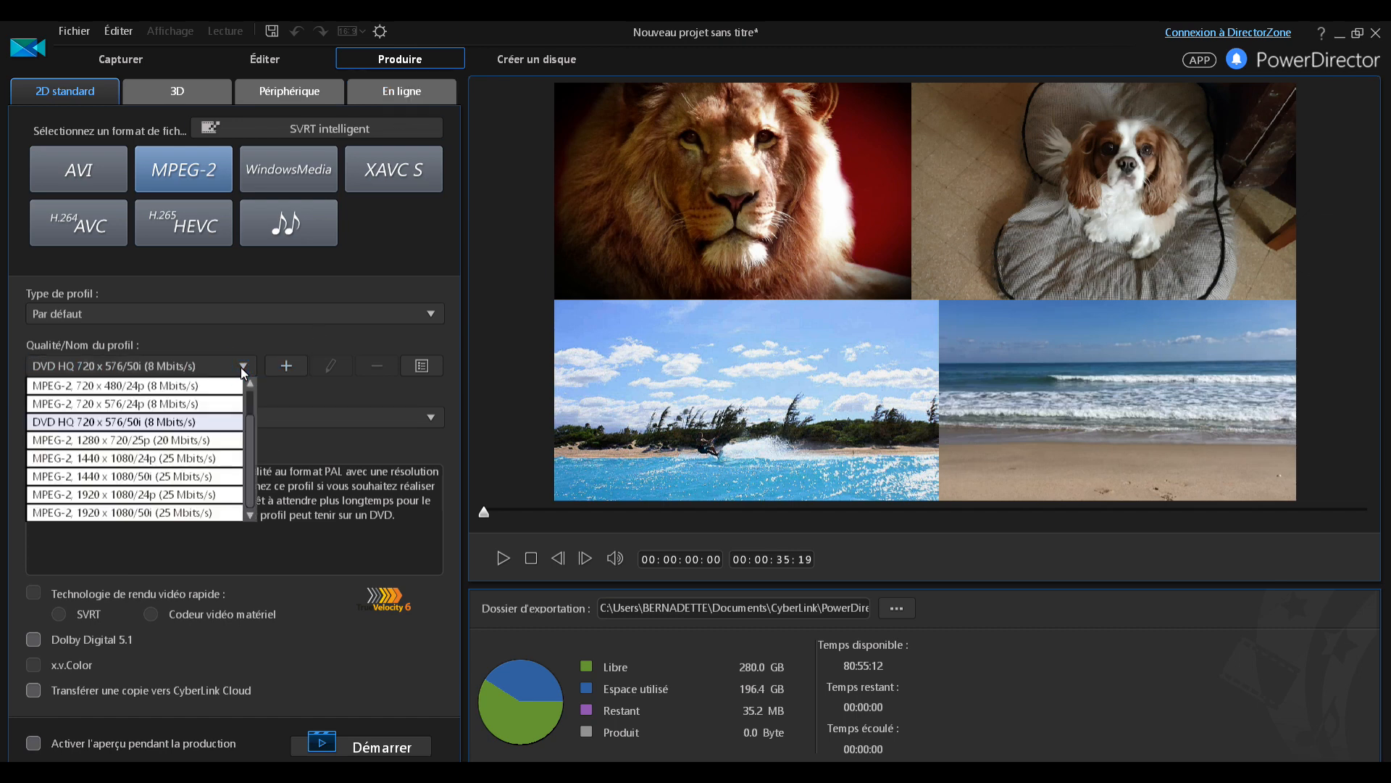
left_click(93, 495)
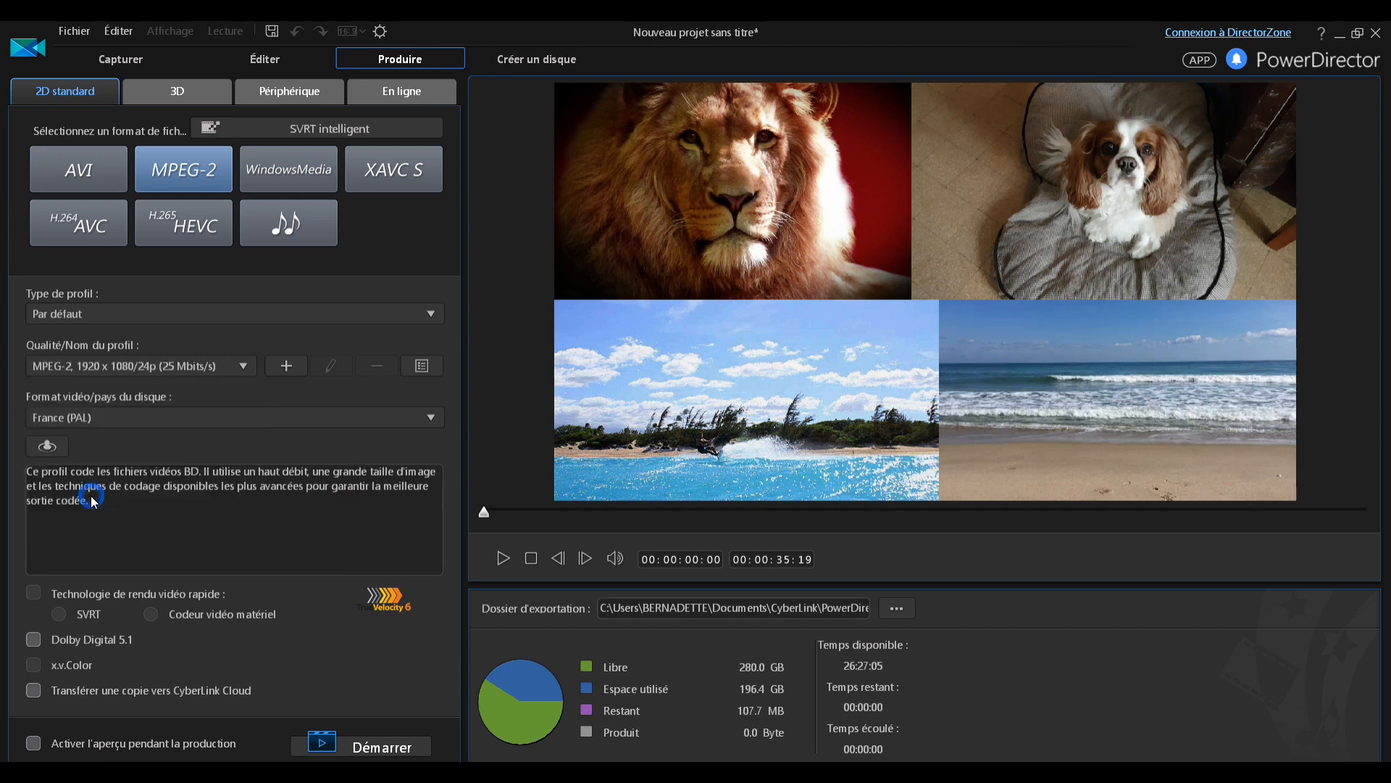
Step: Set up online production for YouTube with the Qualité FULL HD 1920x1080 profile and the Divertissement video category
left_click(410, 94)
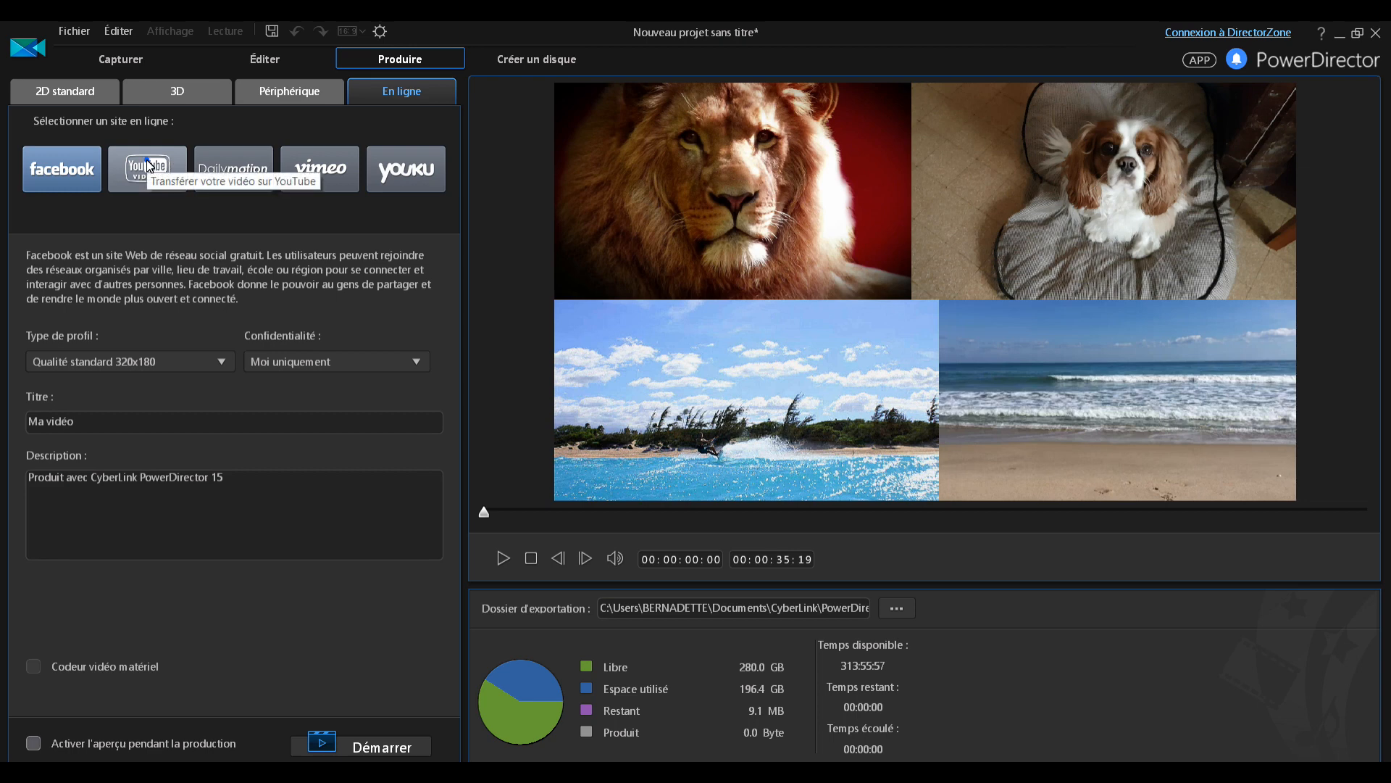
left_click(149, 170)
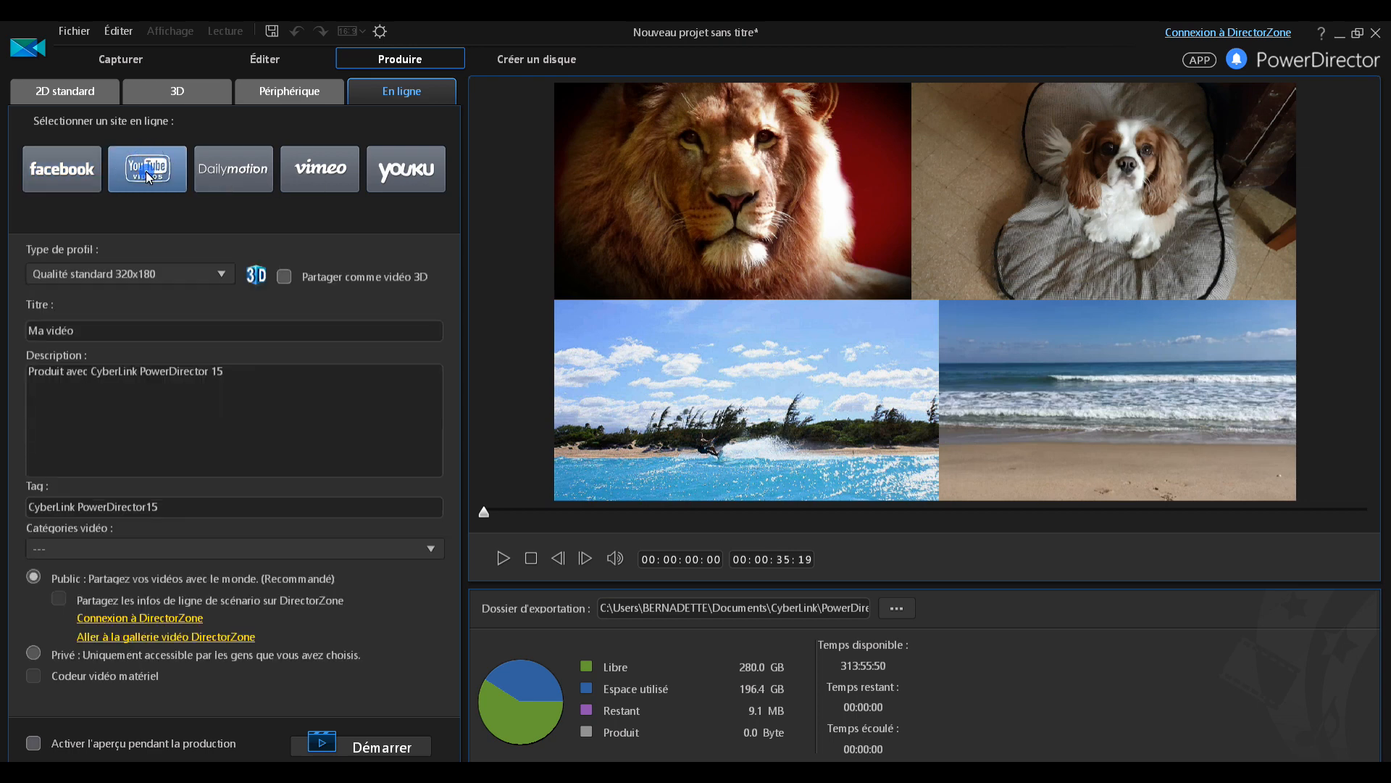
left_click(221, 277)
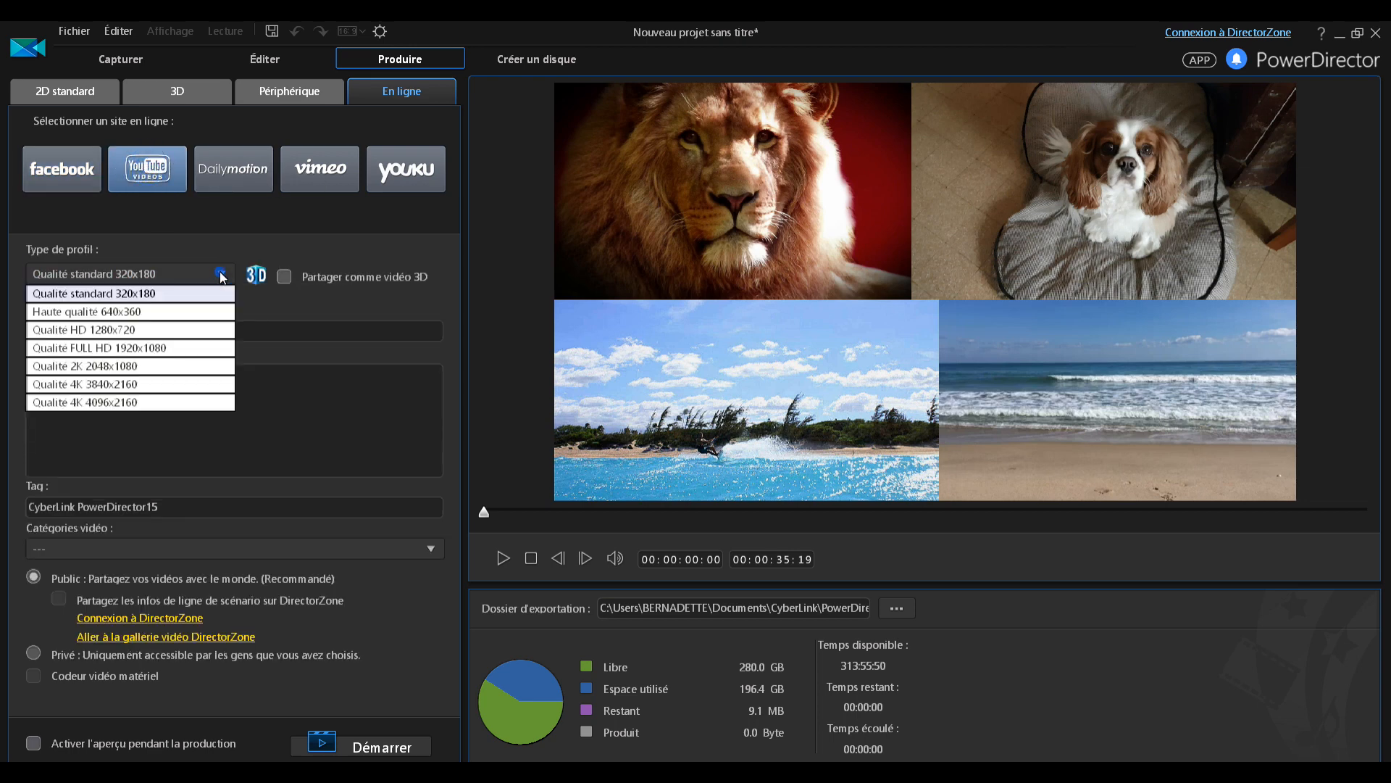
left_click(132, 352)
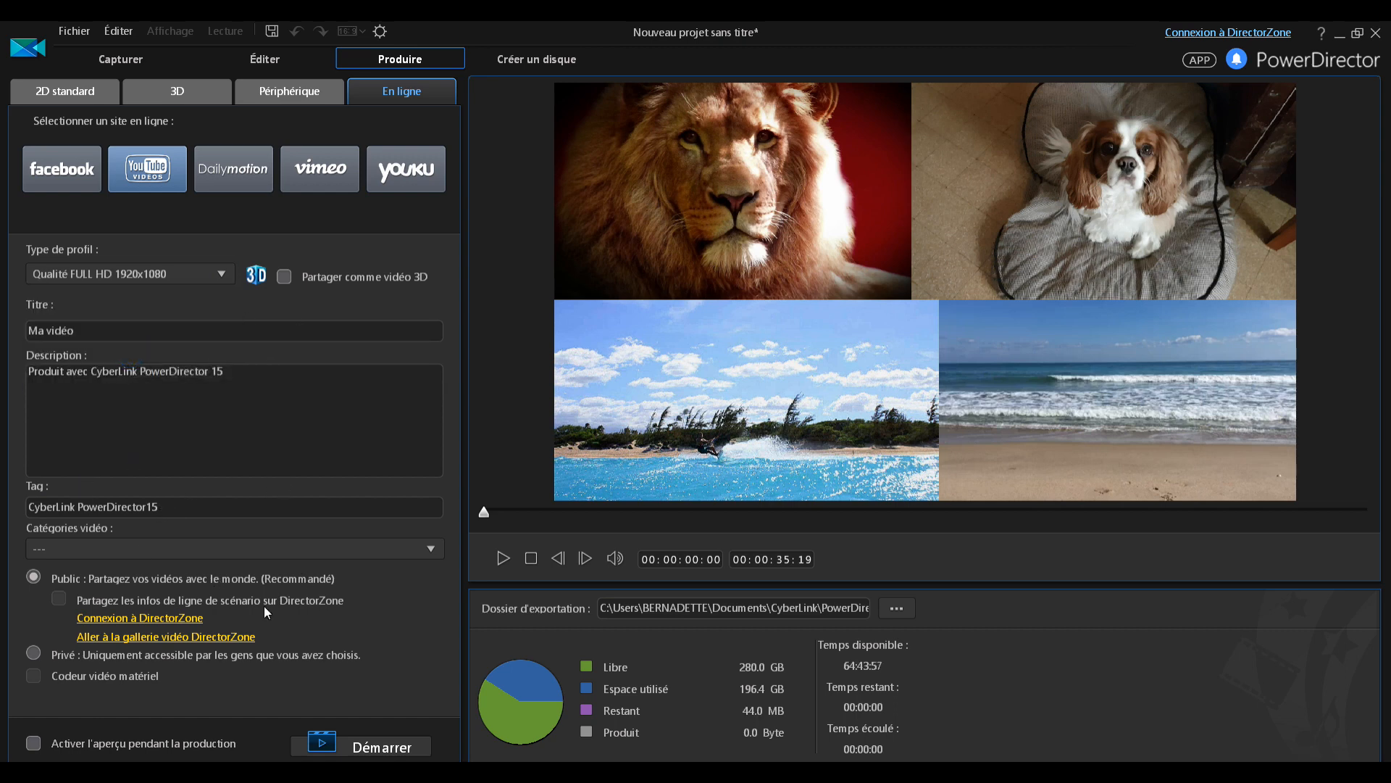
left_click(431, 549)
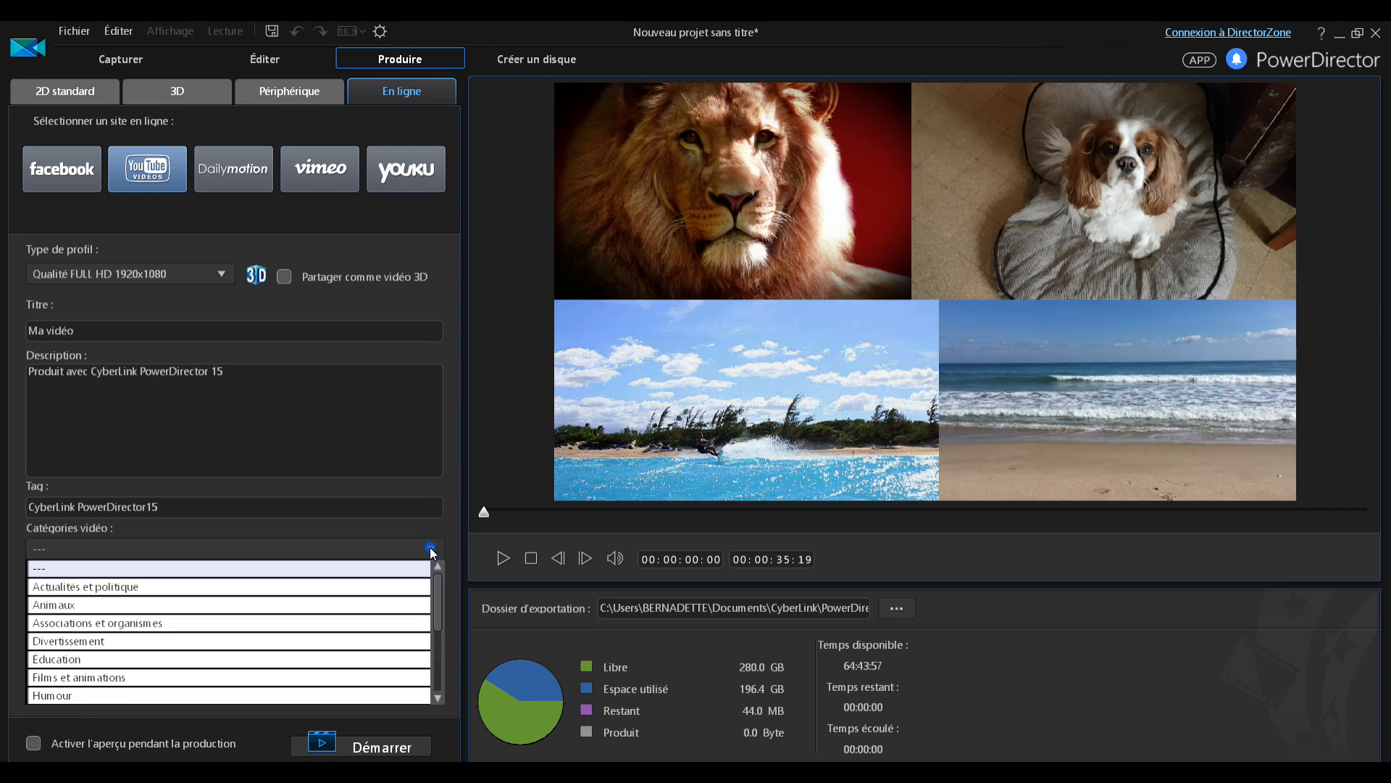
left_click(75, 641)
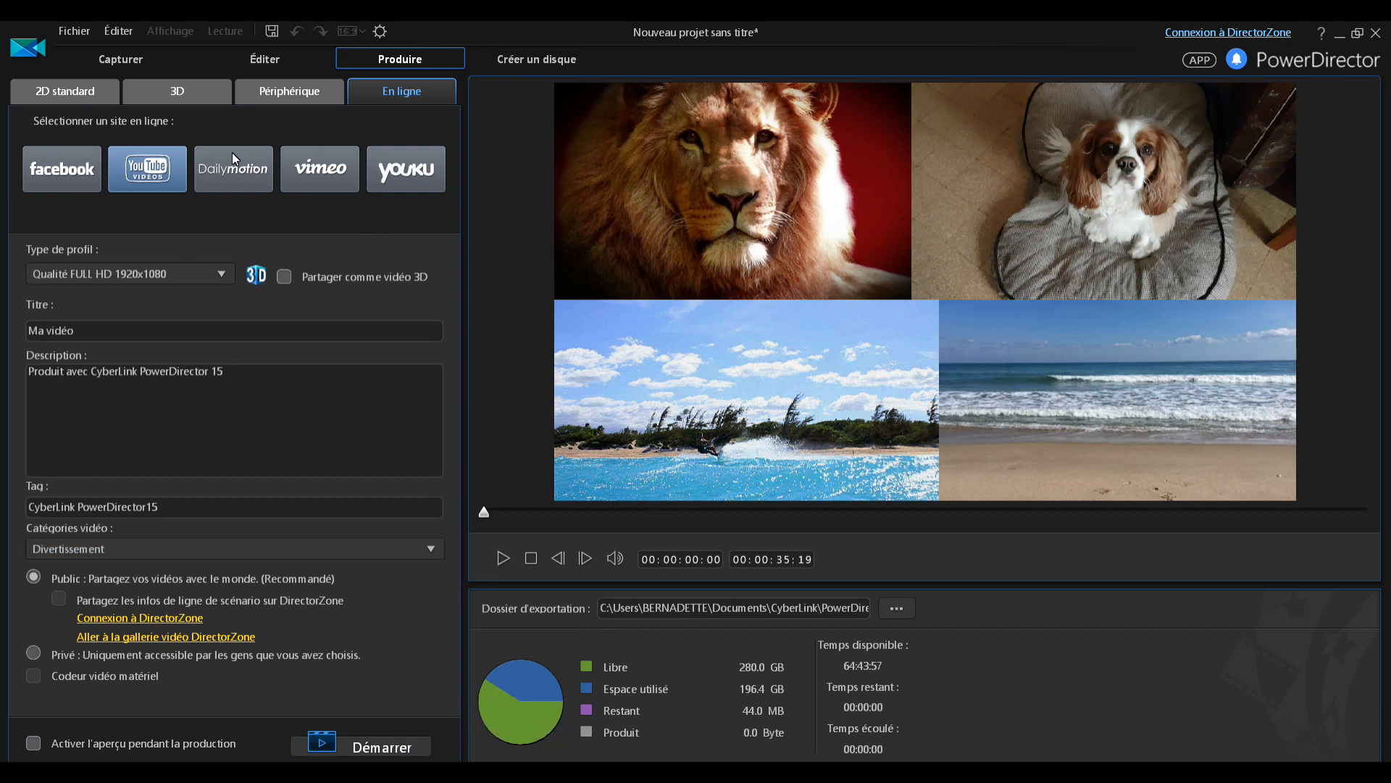
Step: Return to the editing workspace, view the frame at the end of the video_22 clip, and bring the playhead back to the timeline start
left_click(255, 63)
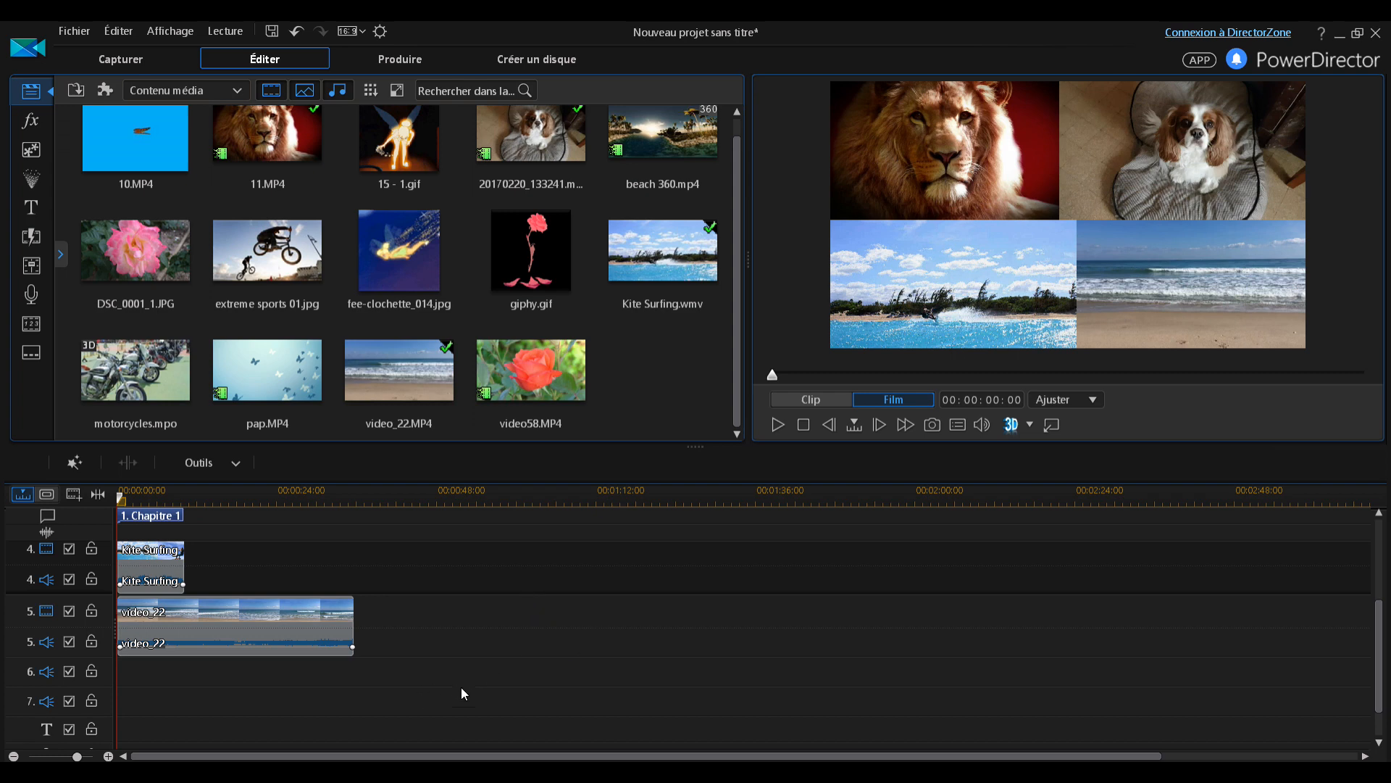
left_click(355, 507)
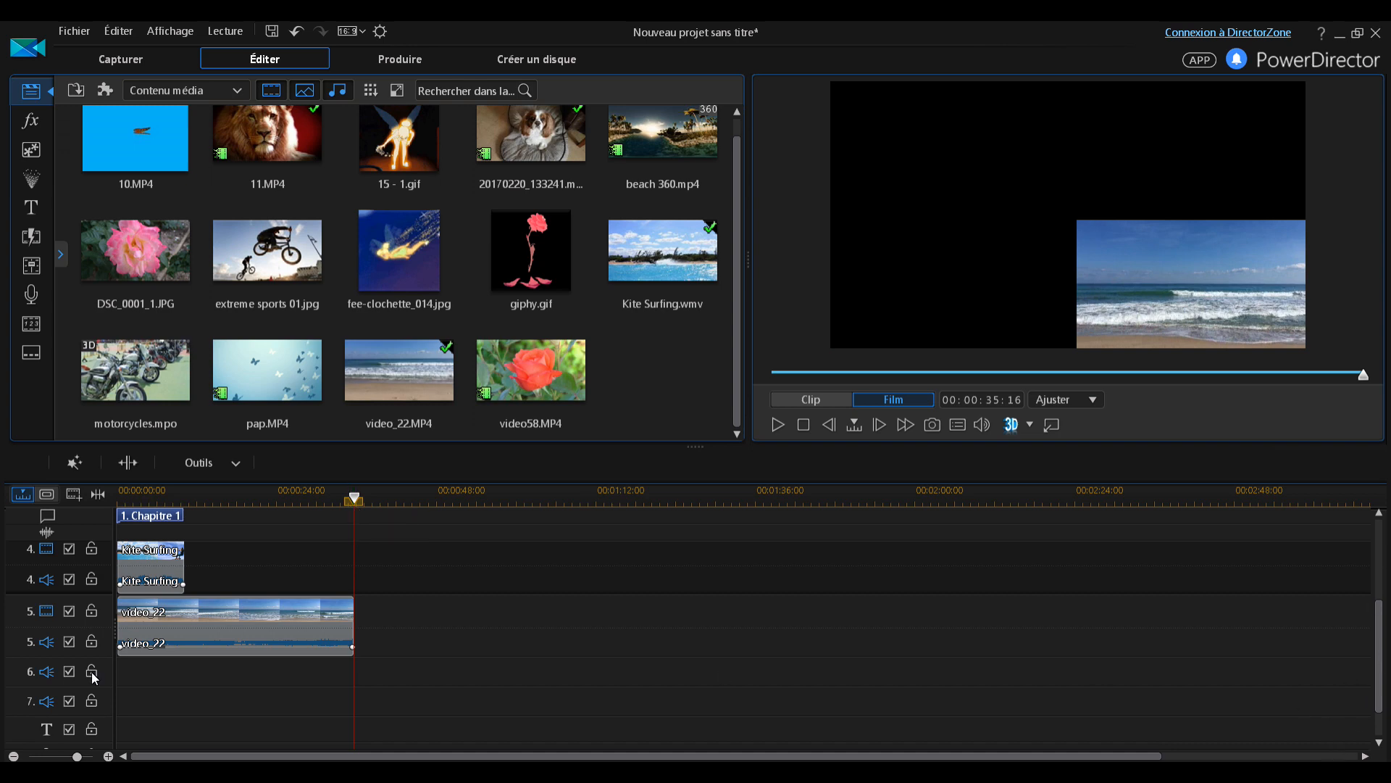
left_click(125, 507)
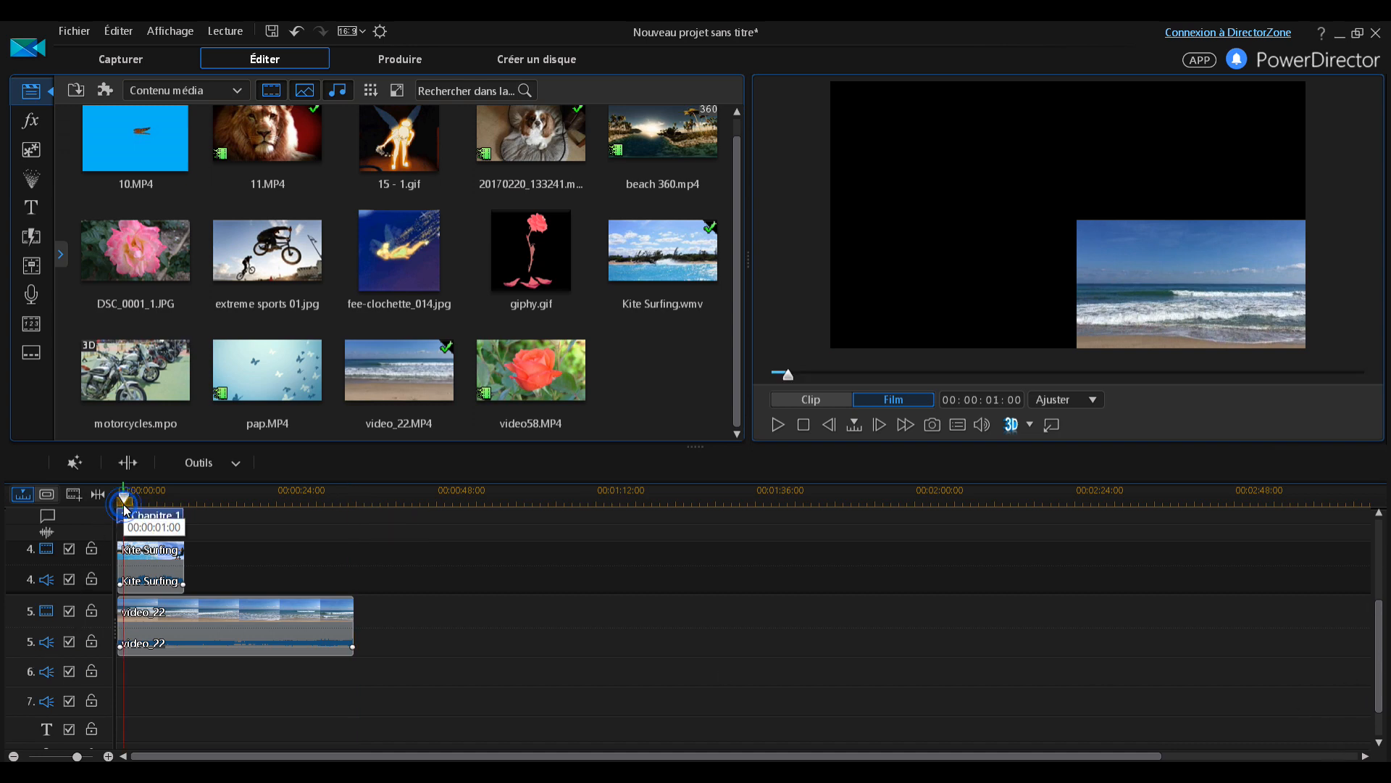
left_click(120, 505)
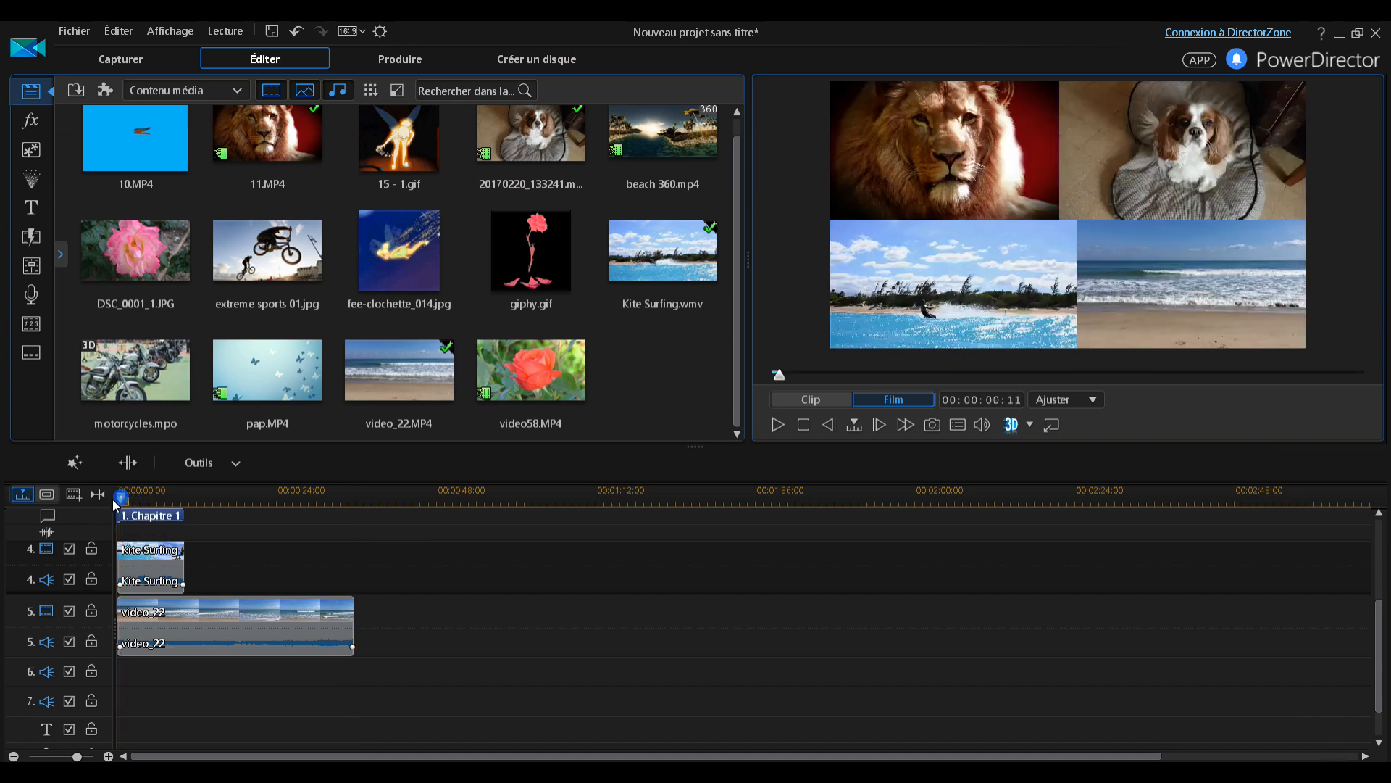
left_click(115, 505)
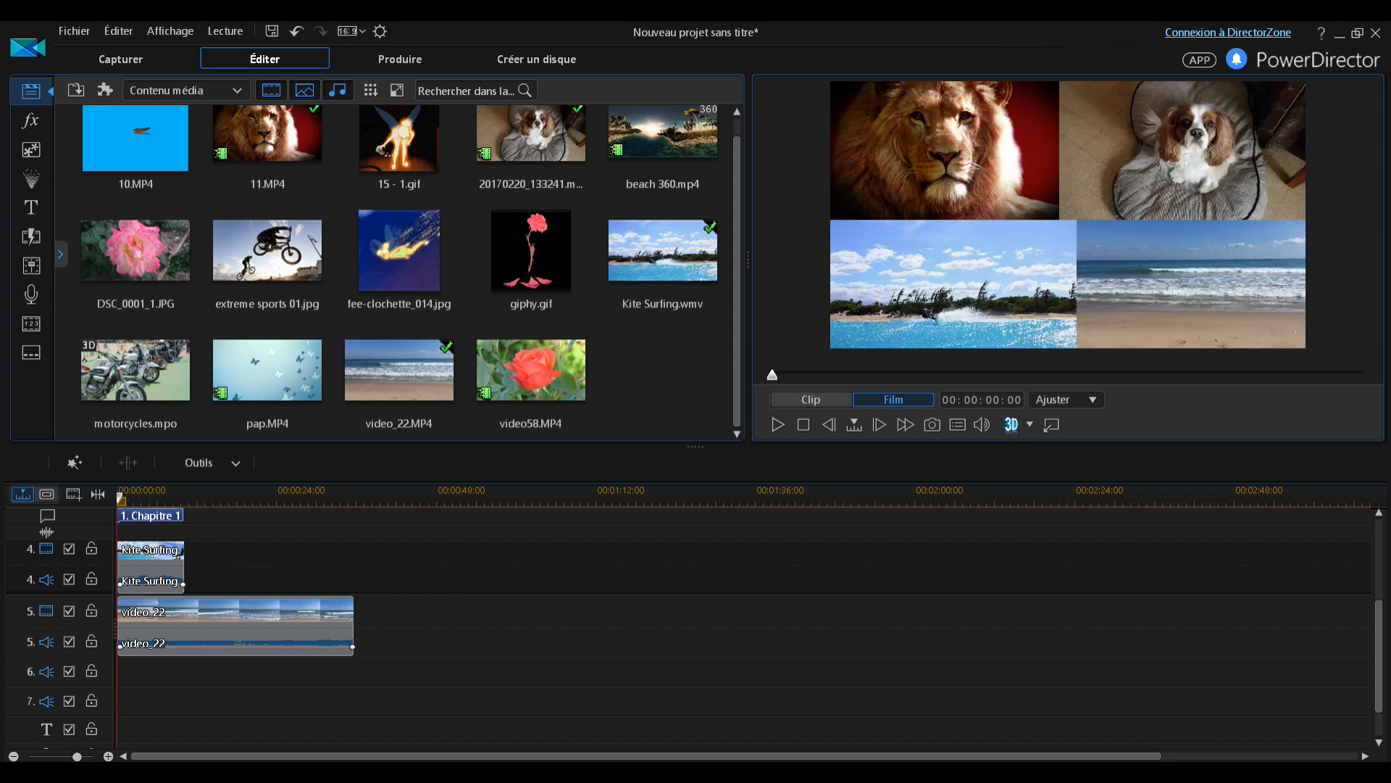